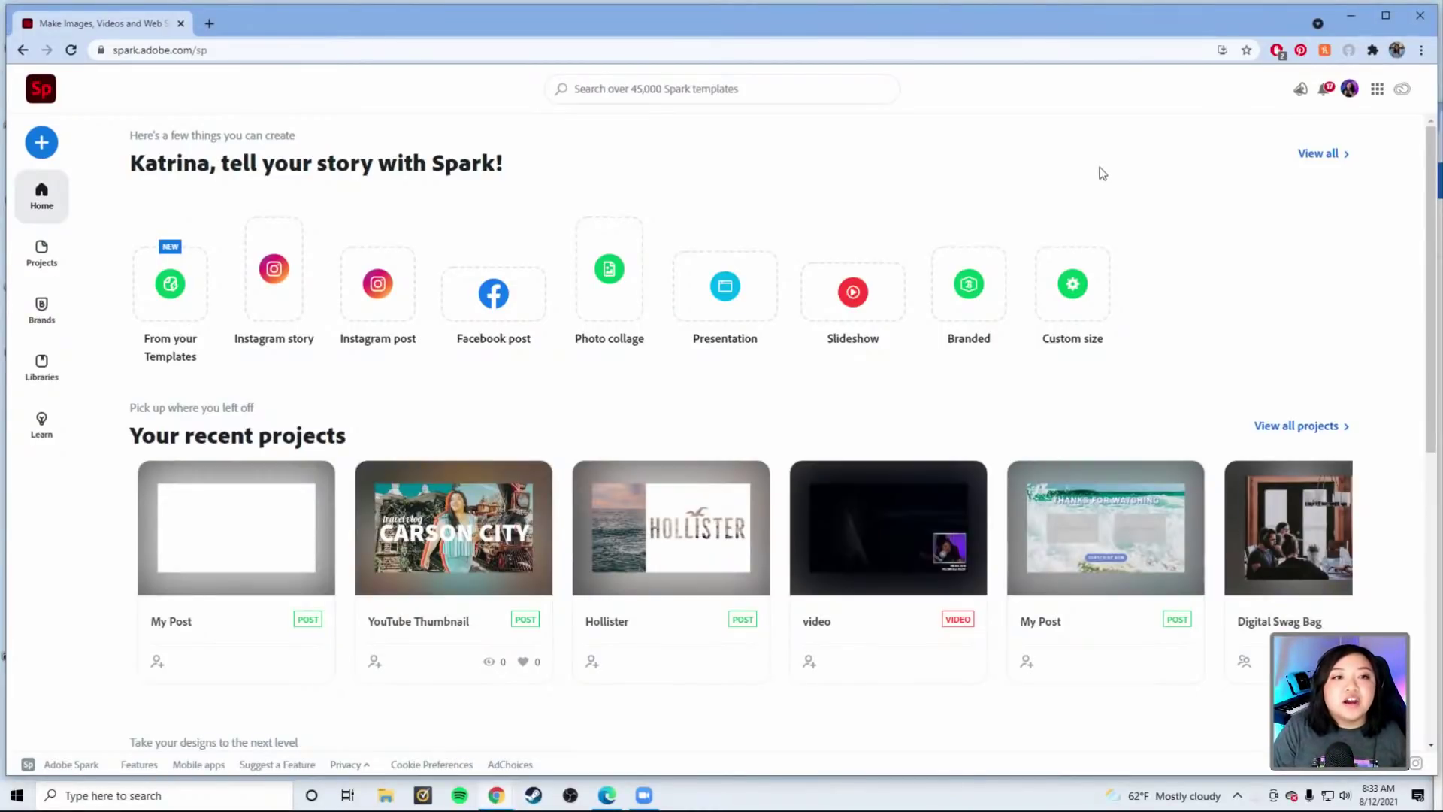
- Search the Spark templates for "youtube thumbnails"
click(813, 95)
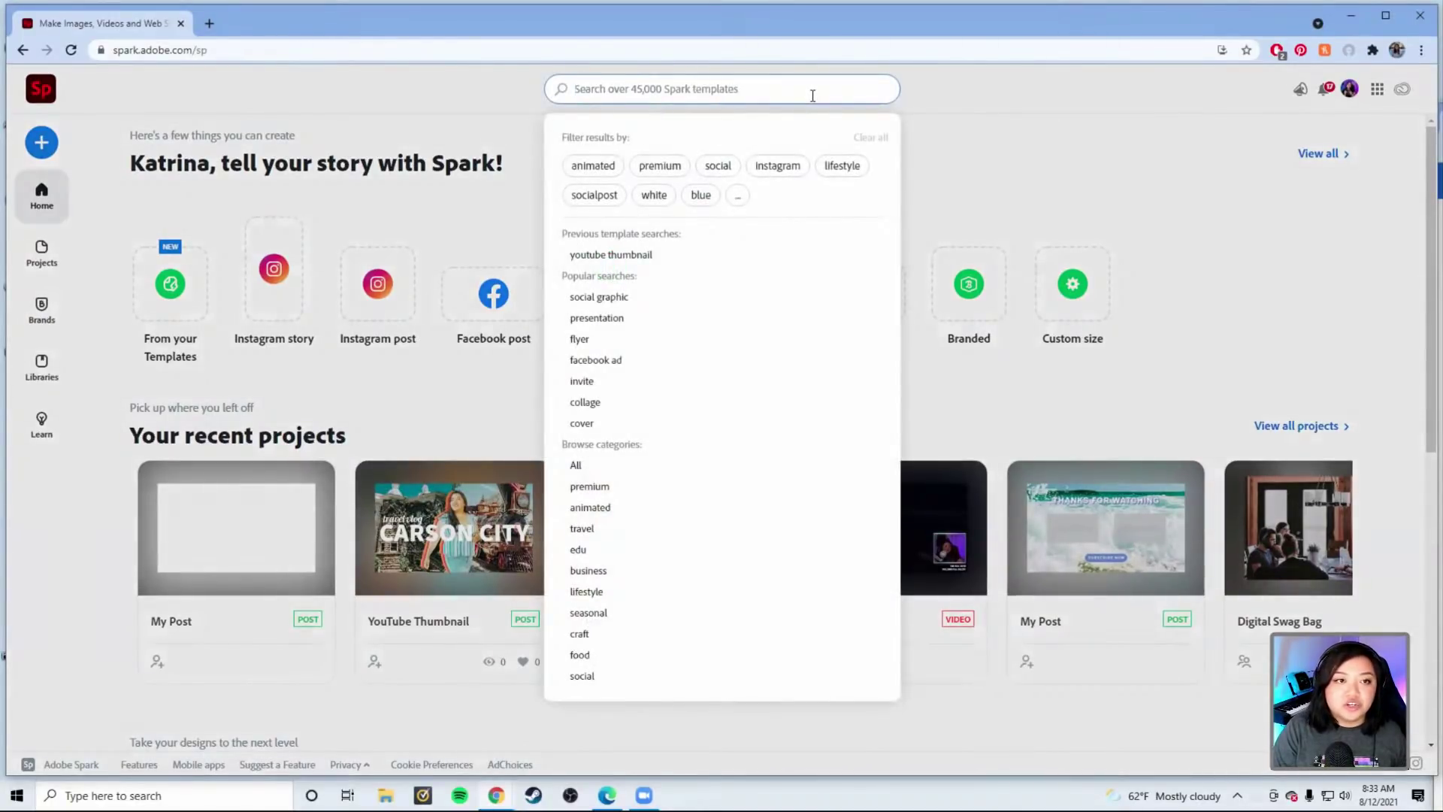
text(youtube thumbnail)
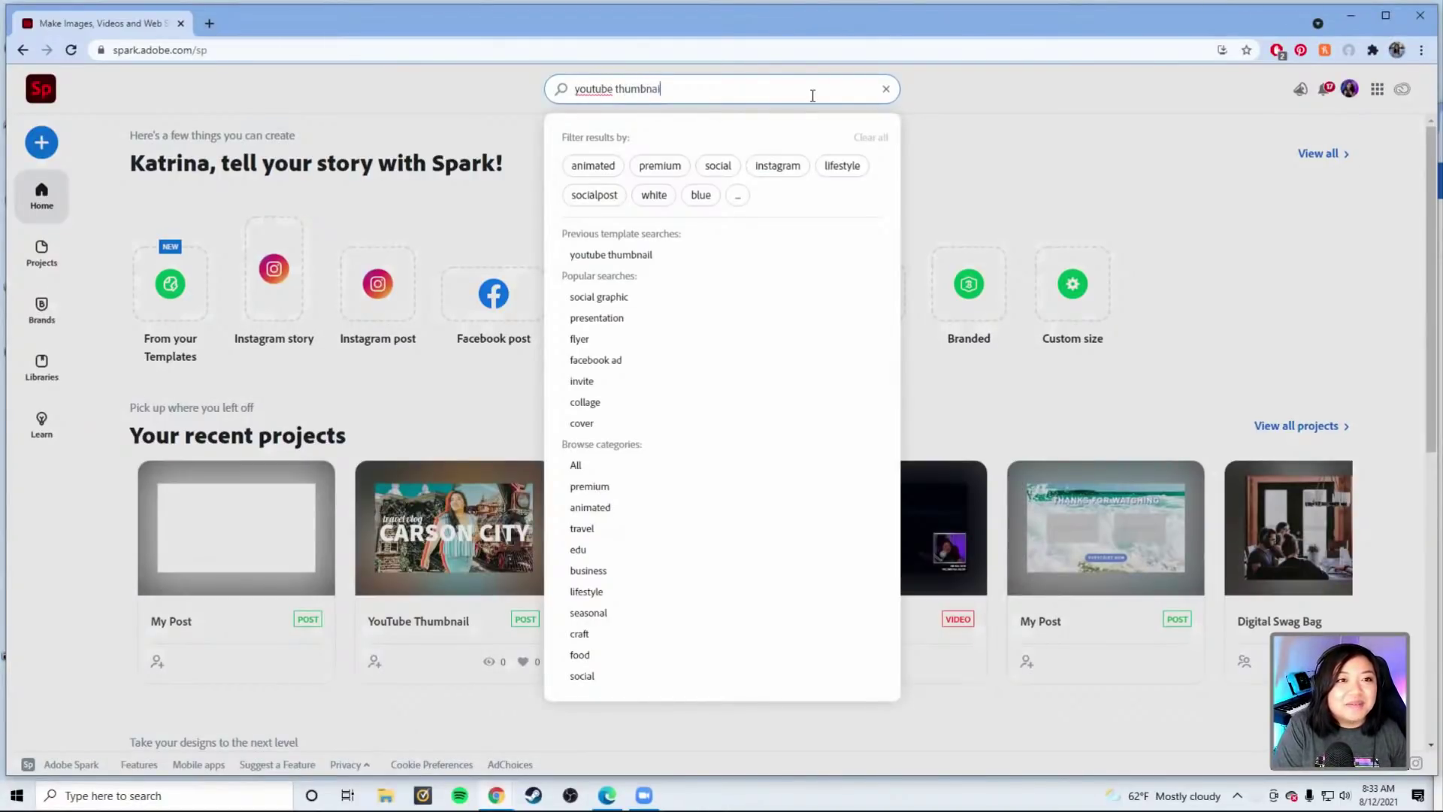
key(Return)
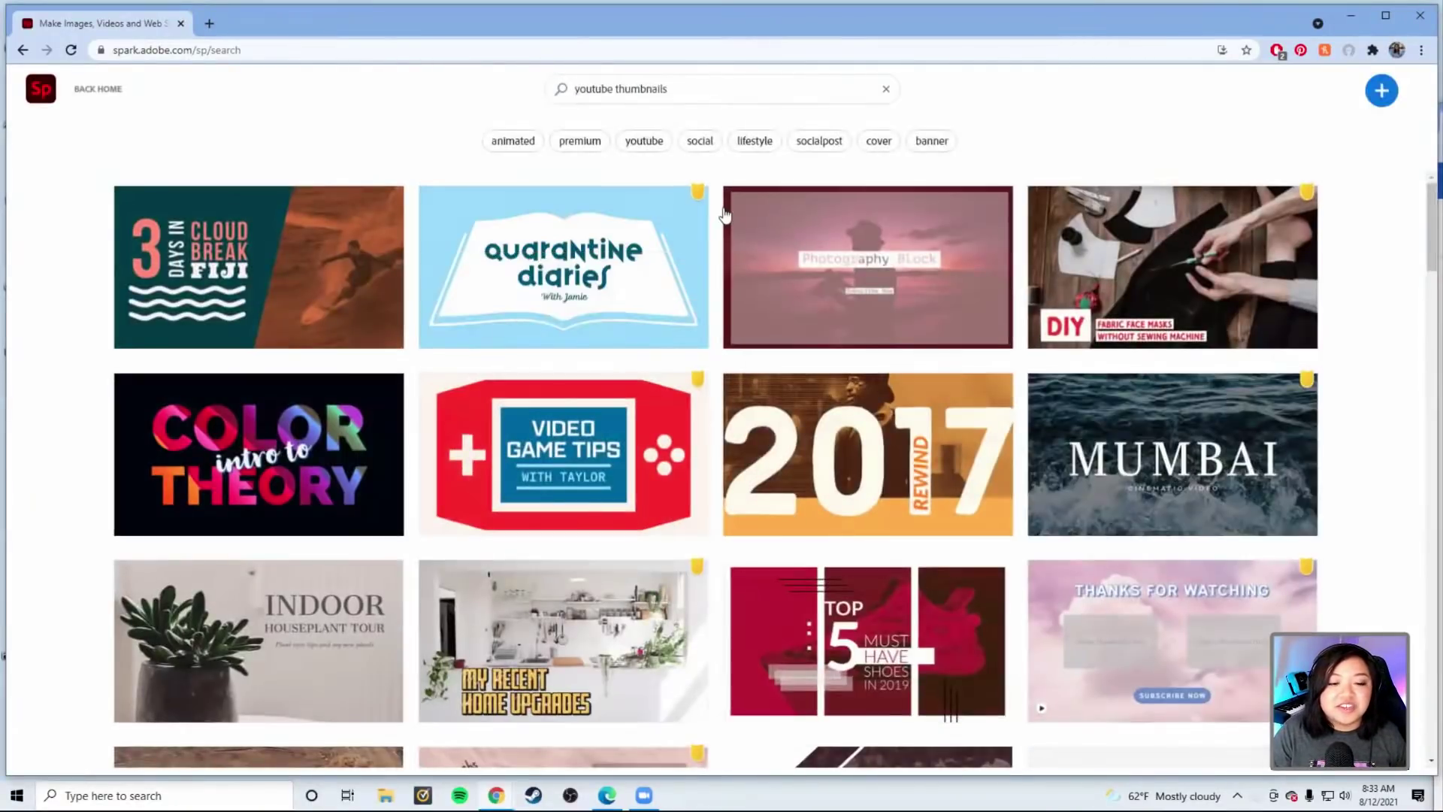
- Browse the thumbnail templates, open the "3 Days in Cloud Break Fiji" design for editing and close the text options
scroll(744, 248, down, 4)
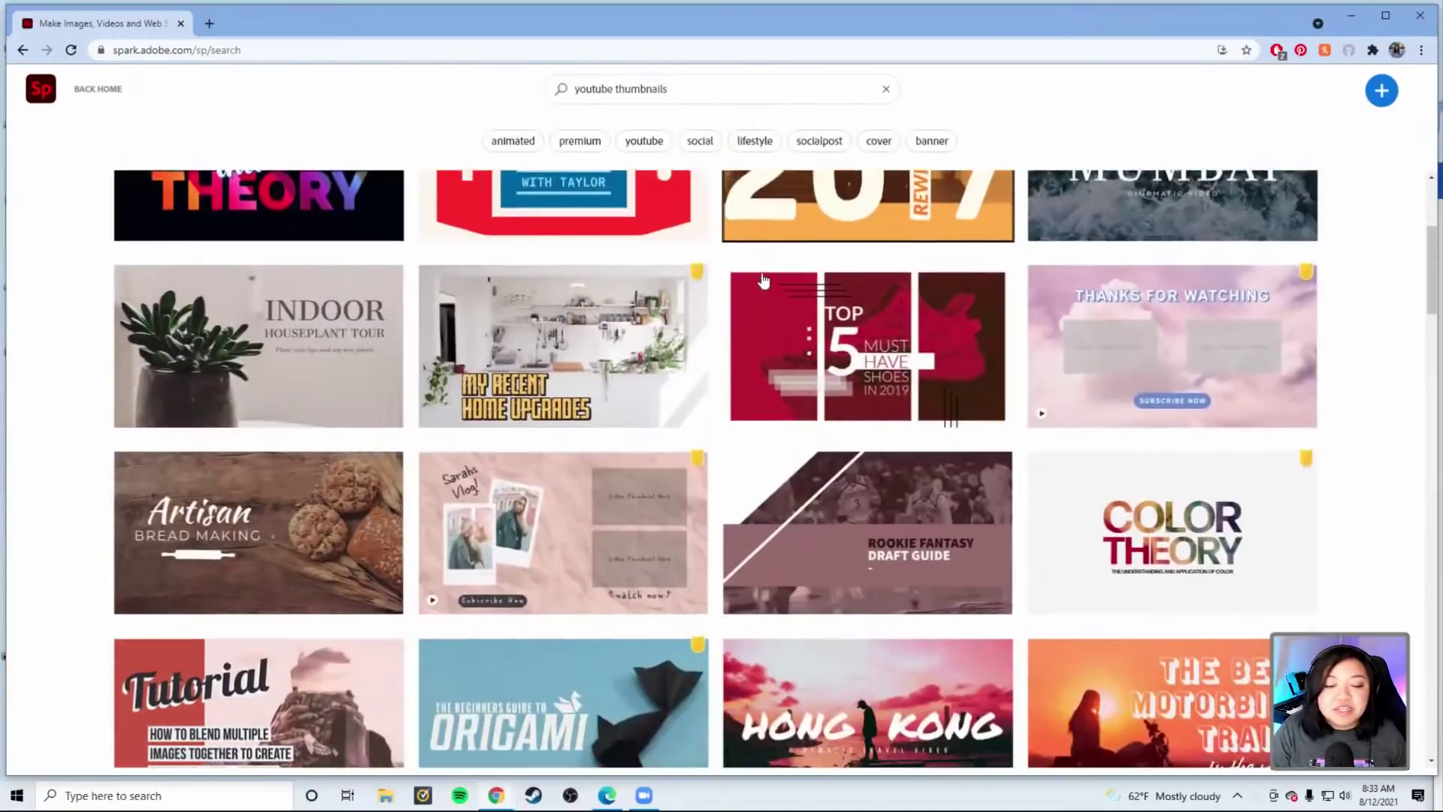
scroll(763, 280, down, 5)
scroll(763, 281, up, 8)
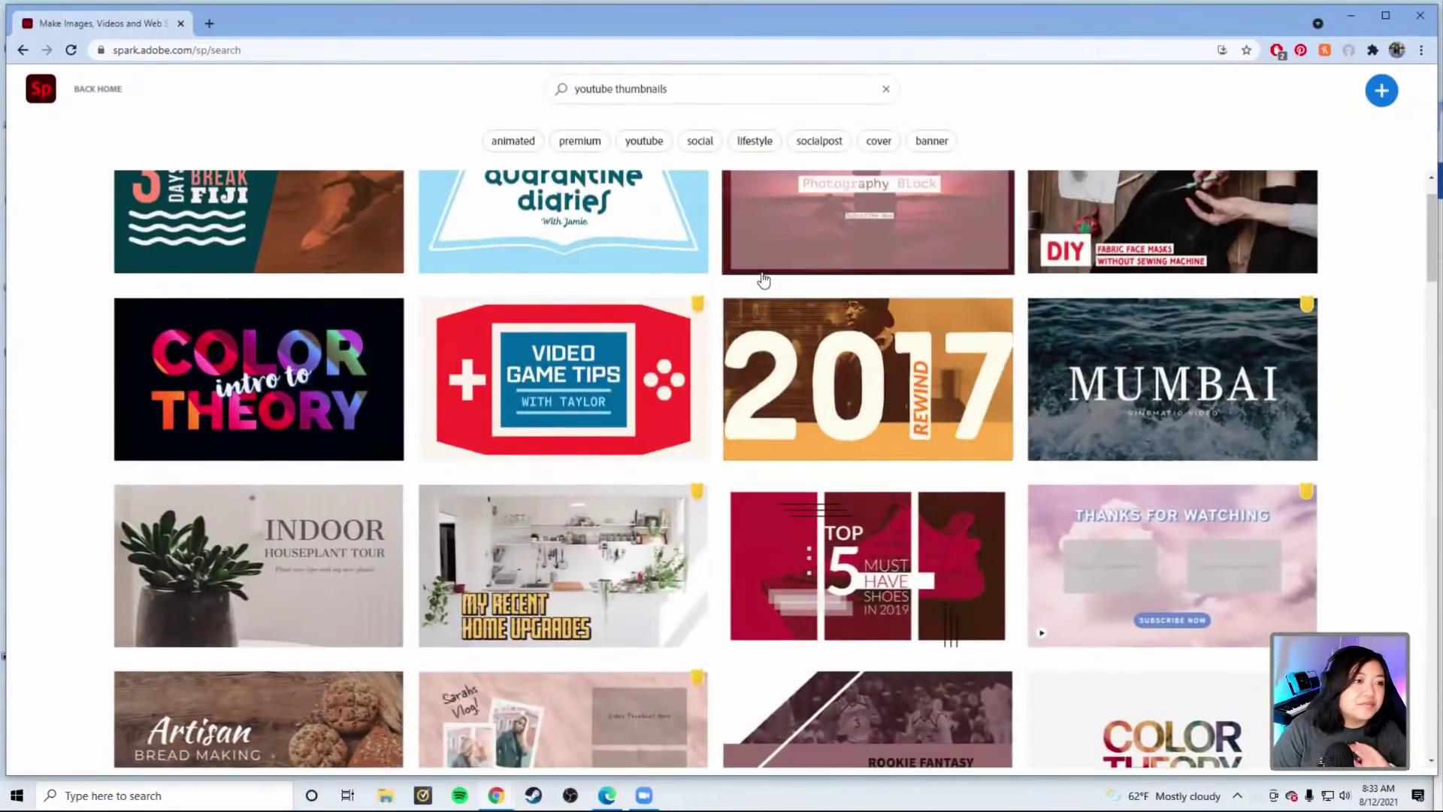
scroll(763, 280, up, 1)
scroll(763, 274, down, 17)
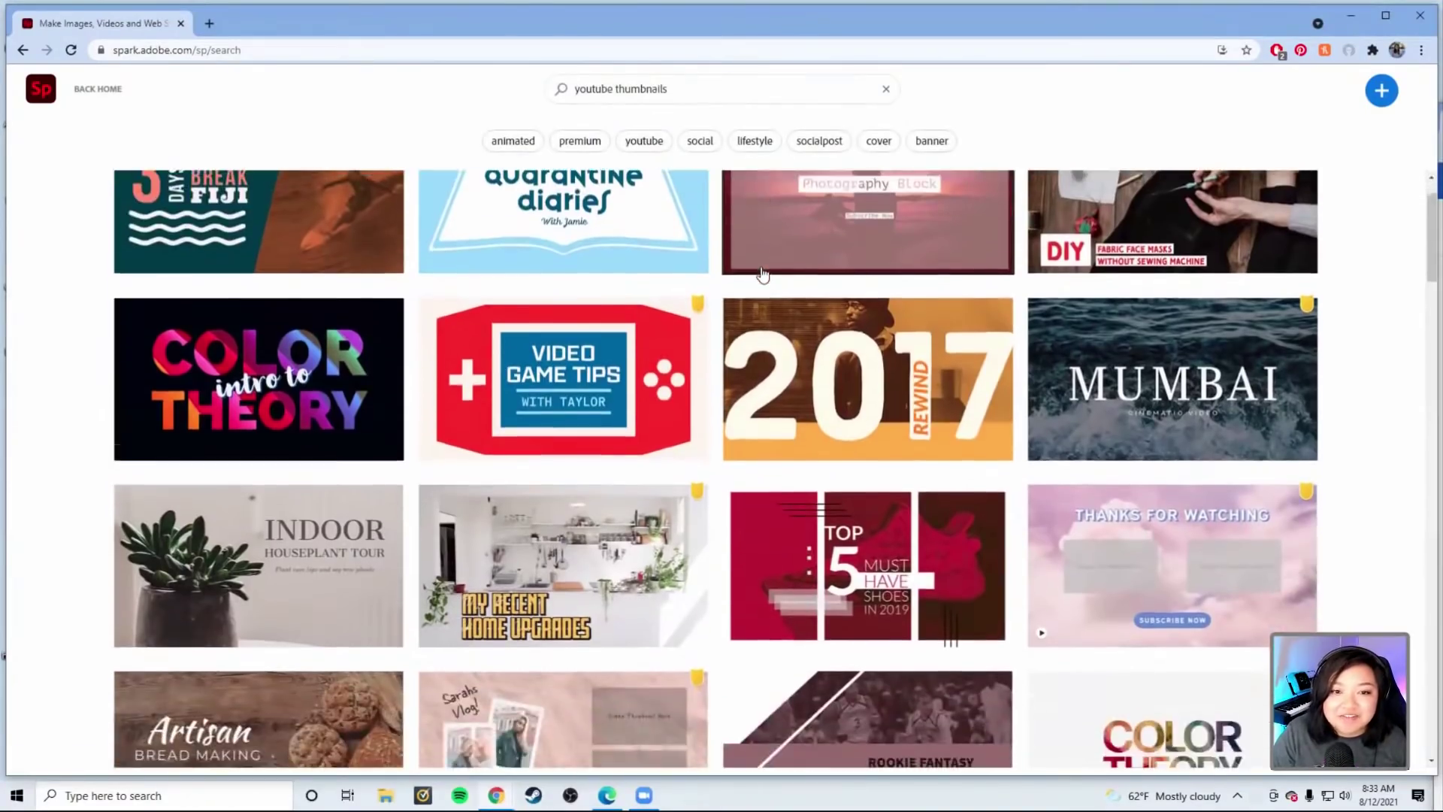
scroll(763, 274, up, 17)
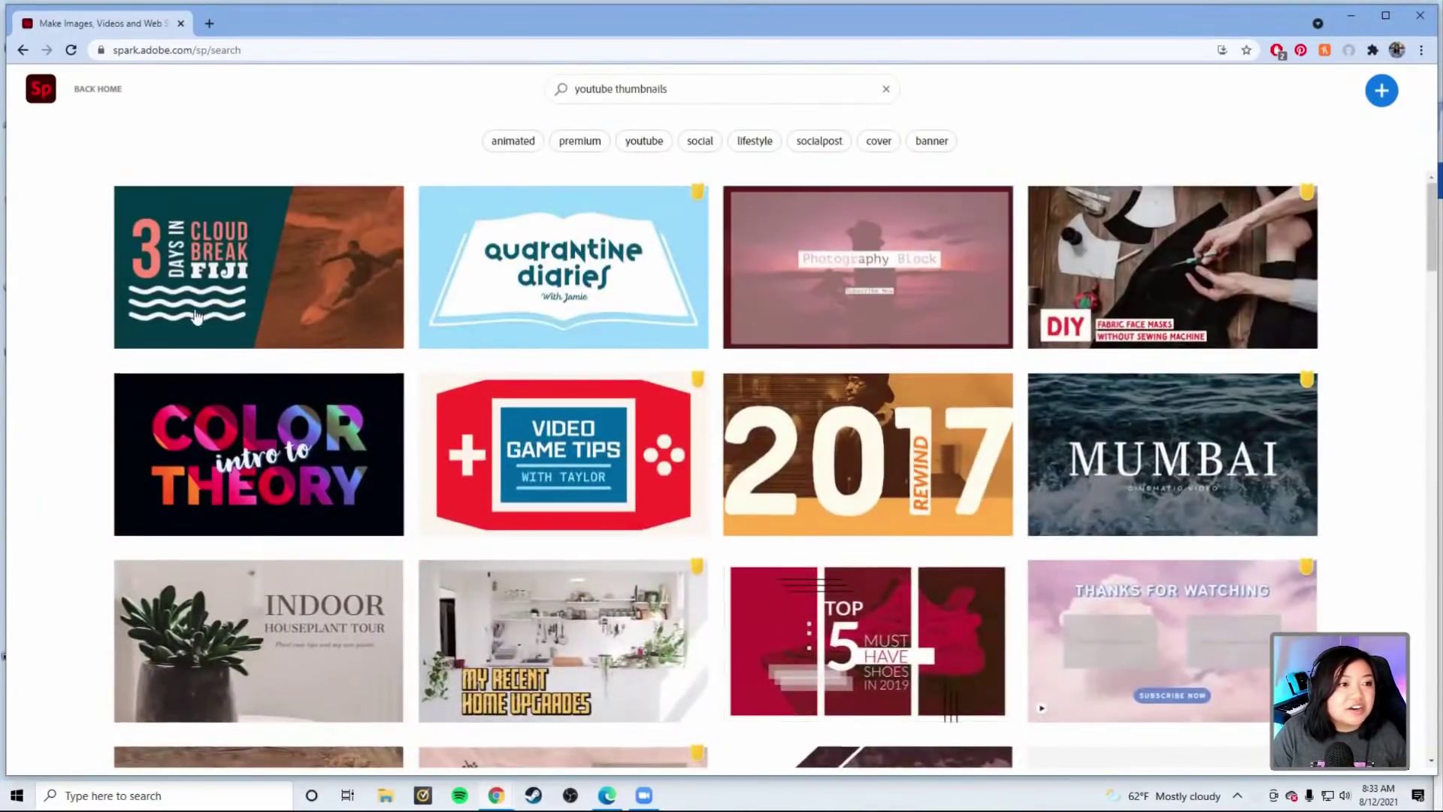
click(199, 276)
click(755, 675)
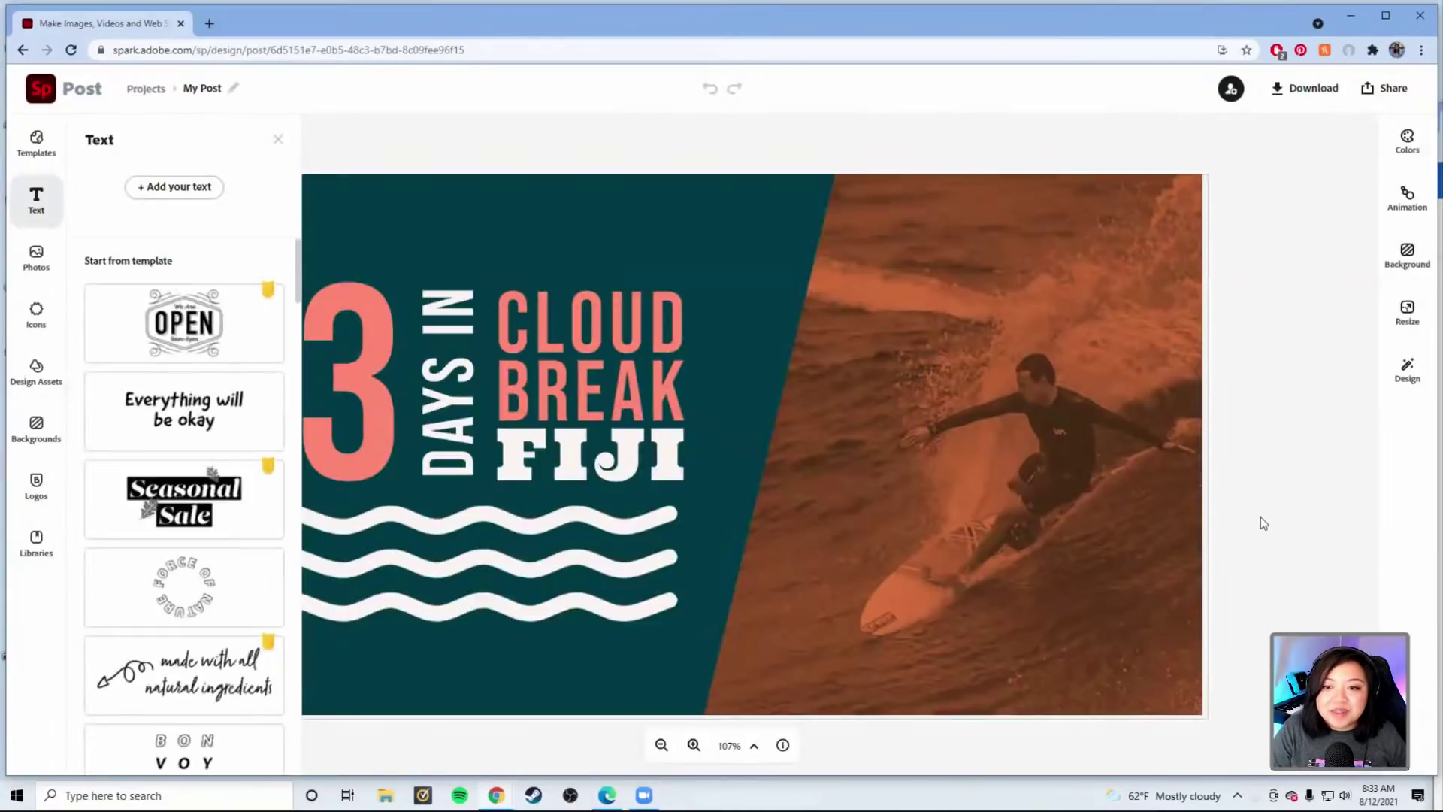
click(1263, 524)
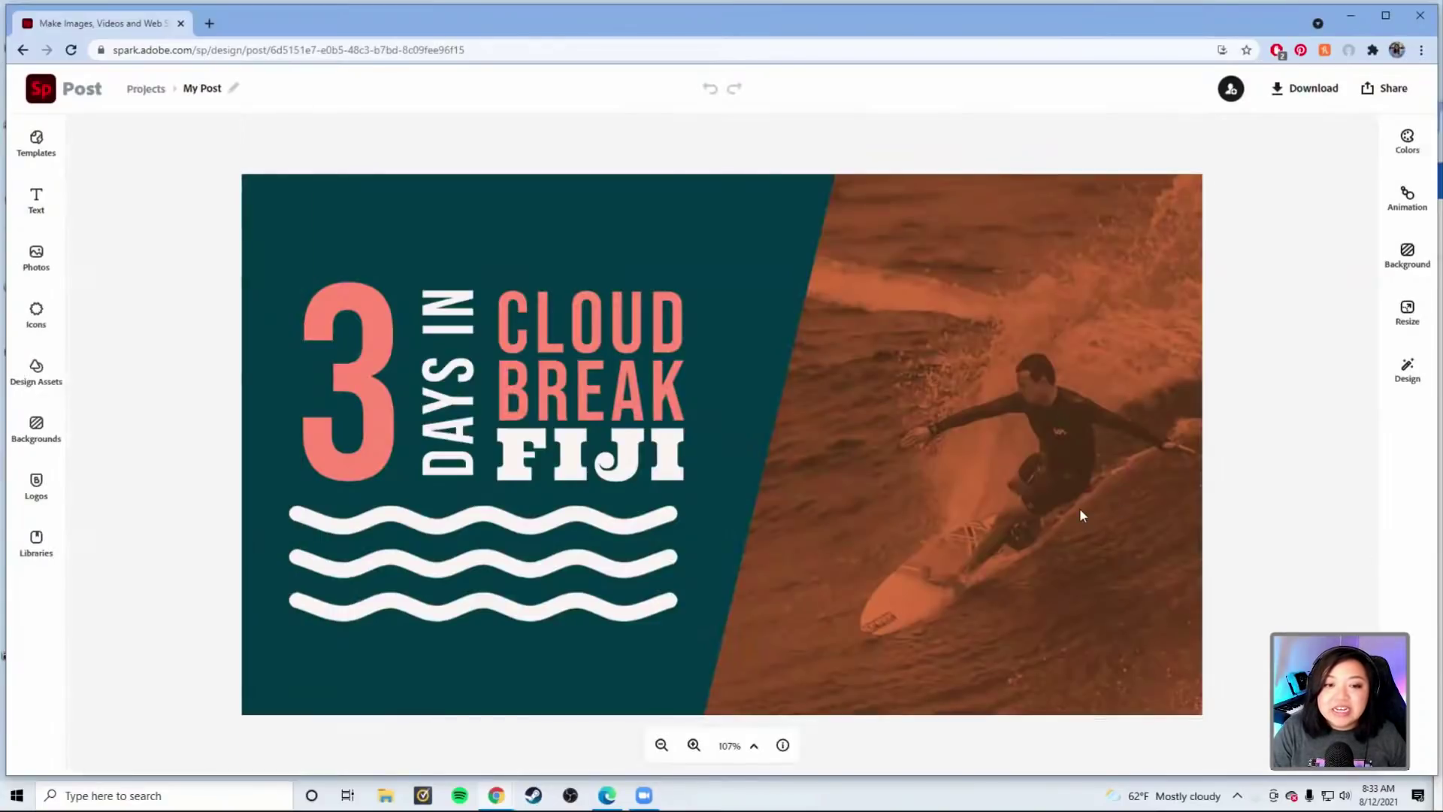
- Delete the surfer photo and the slanted dark teal shape from the template
click(1080, 510)
key(Delete)
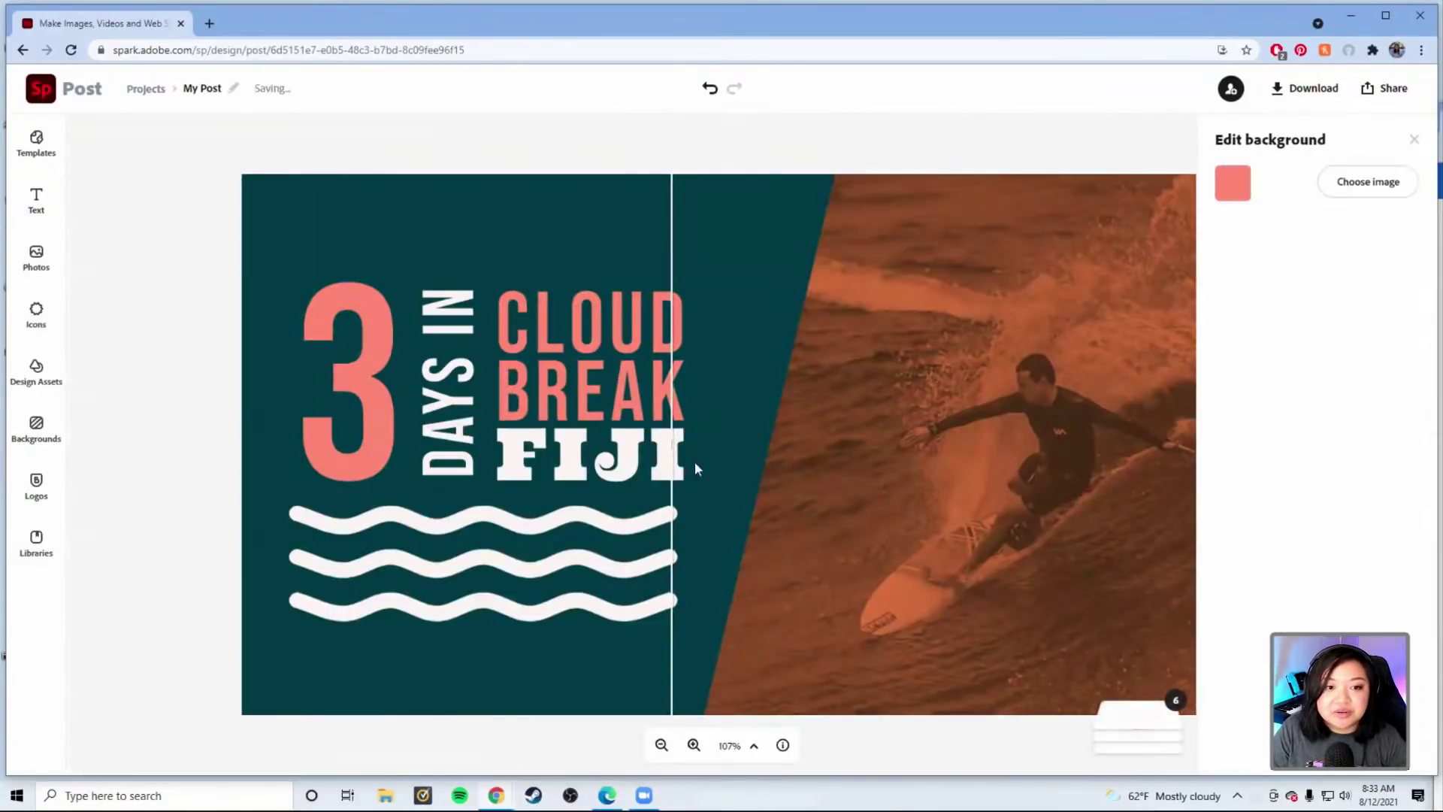
click(588, 470)
click(788, 438)
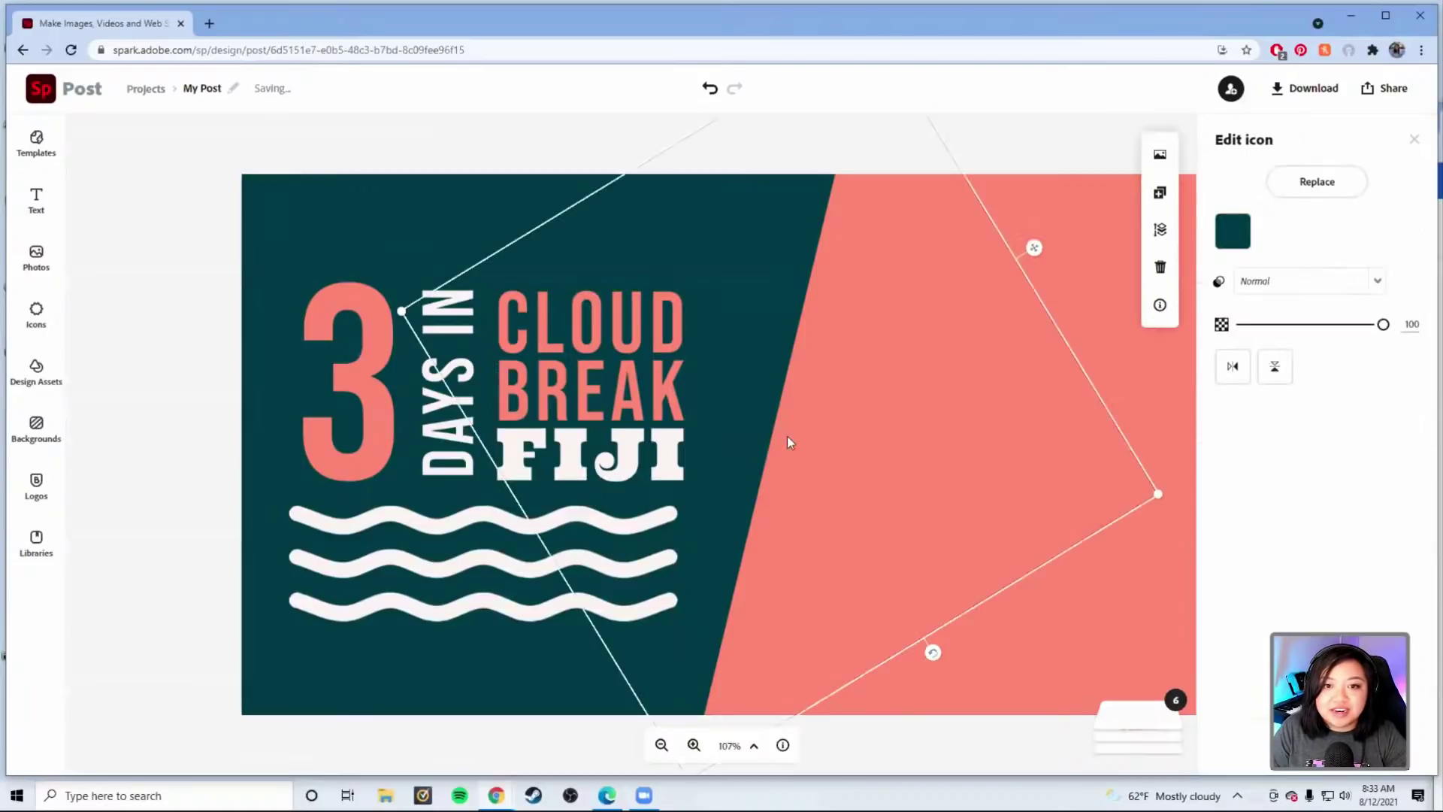
key(Delete)
click(440, 187)
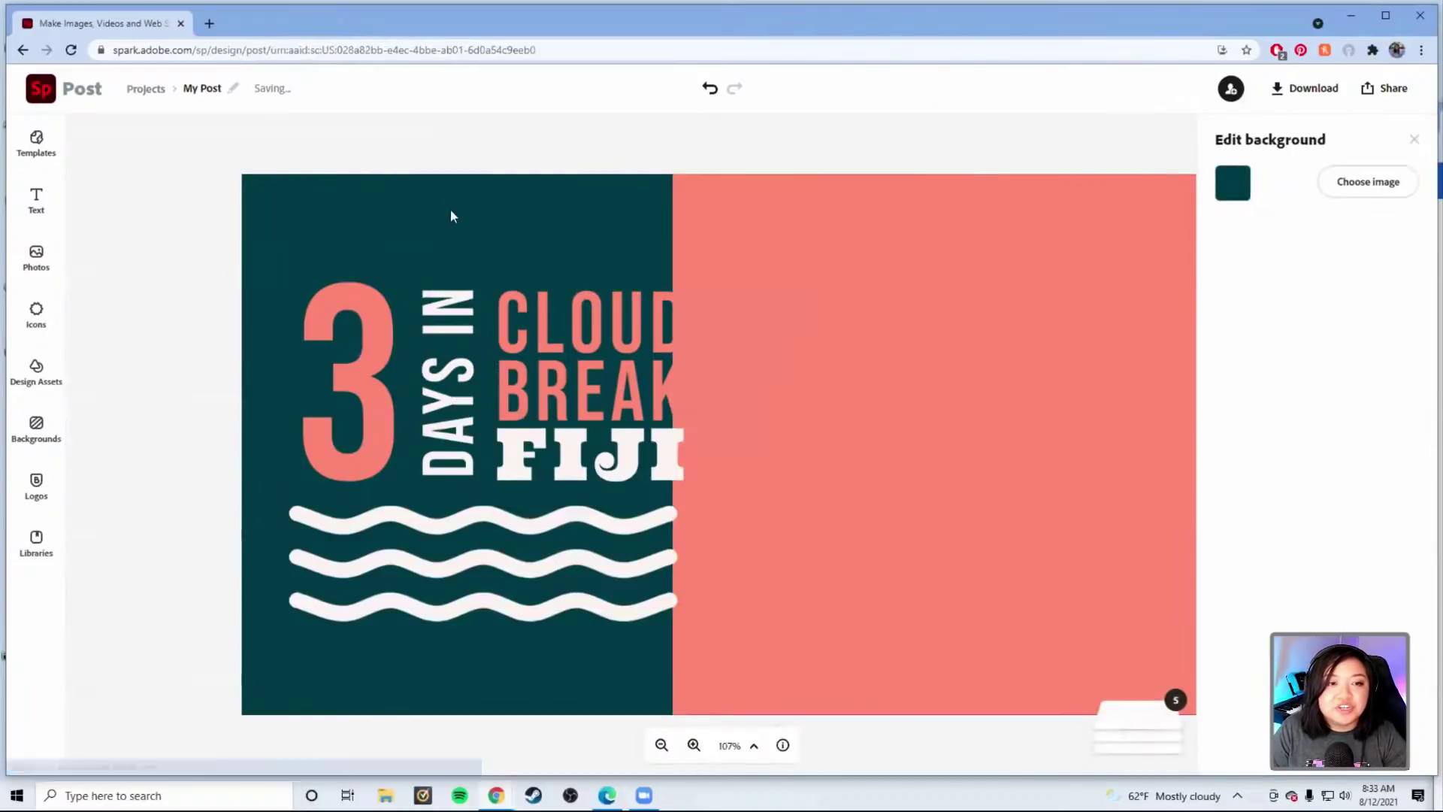
- Delete all the title text and the white wave lines so only the two background colors remain
click(586, 391)
key(Delete)
click(437, 363)
key(Delete)
click(380, 380)
key(Delete)
click(451, 556)
key(Delete)
click(467, 415)
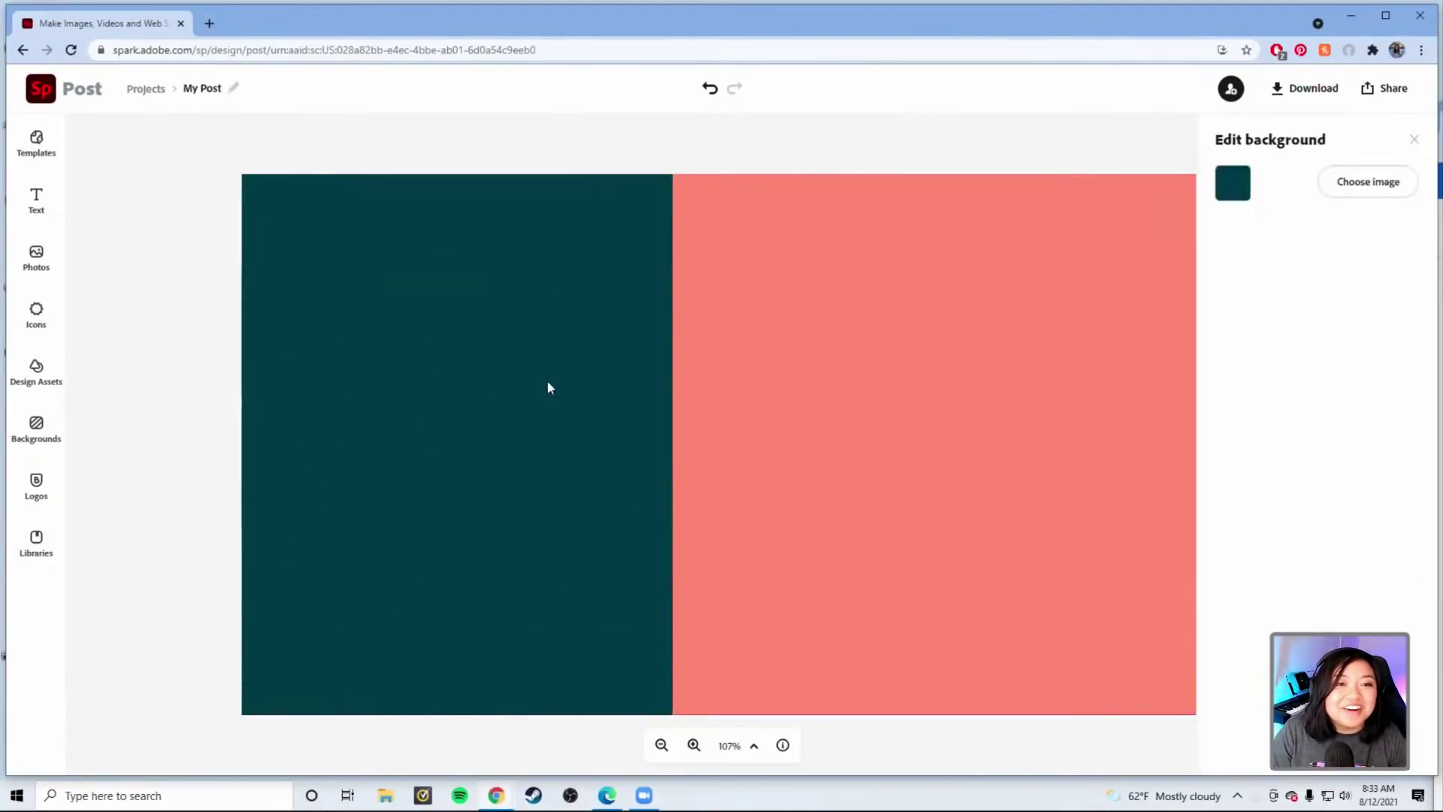
- Change the coral background cell's color to white
click(690, 373)
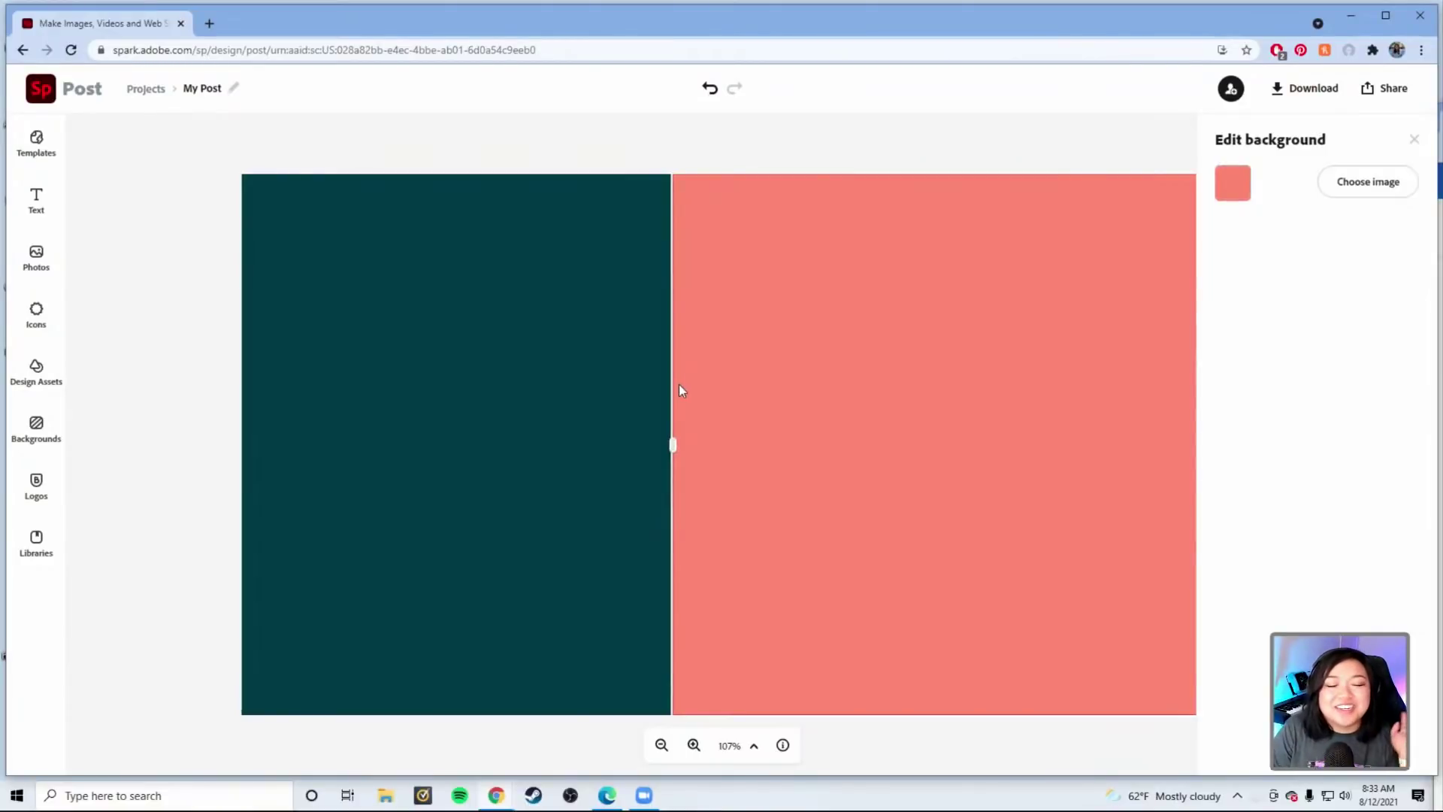
right_click(758, 425)
click(747, 353)
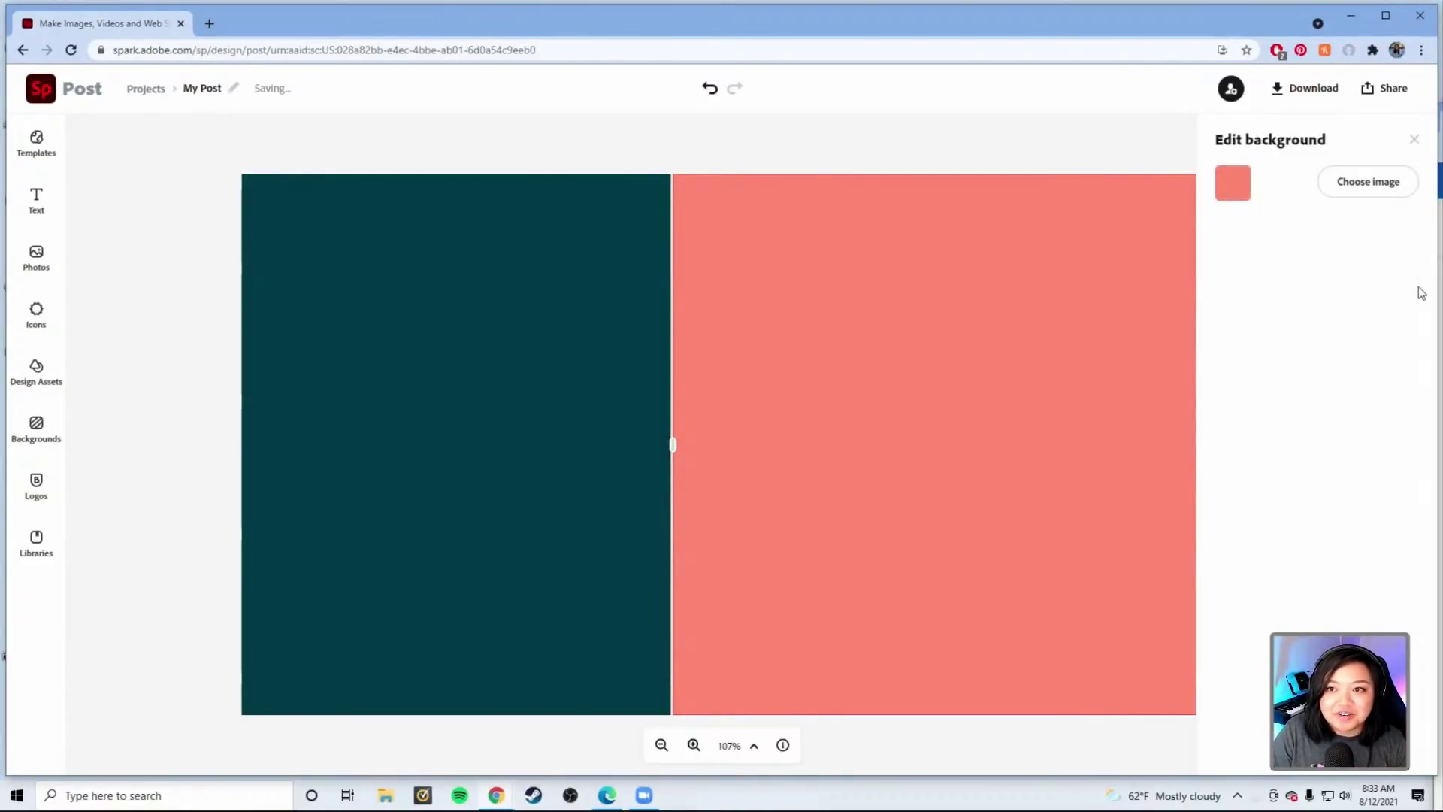
click(1233, 182)
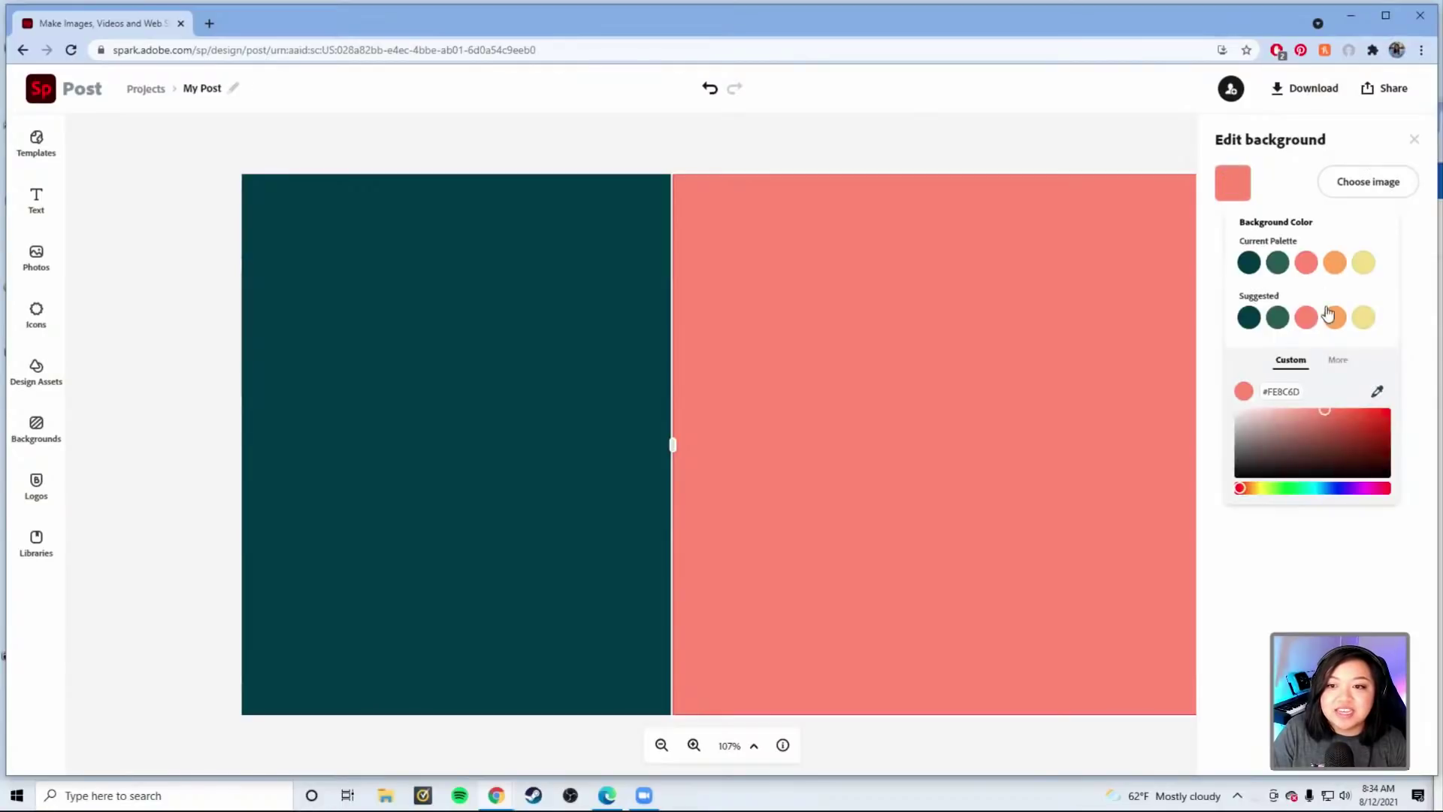
drag(1327, 426, 1208, 403)
- Change the dark teal background cell's color to white
click(457, 438)
click(460, 439)
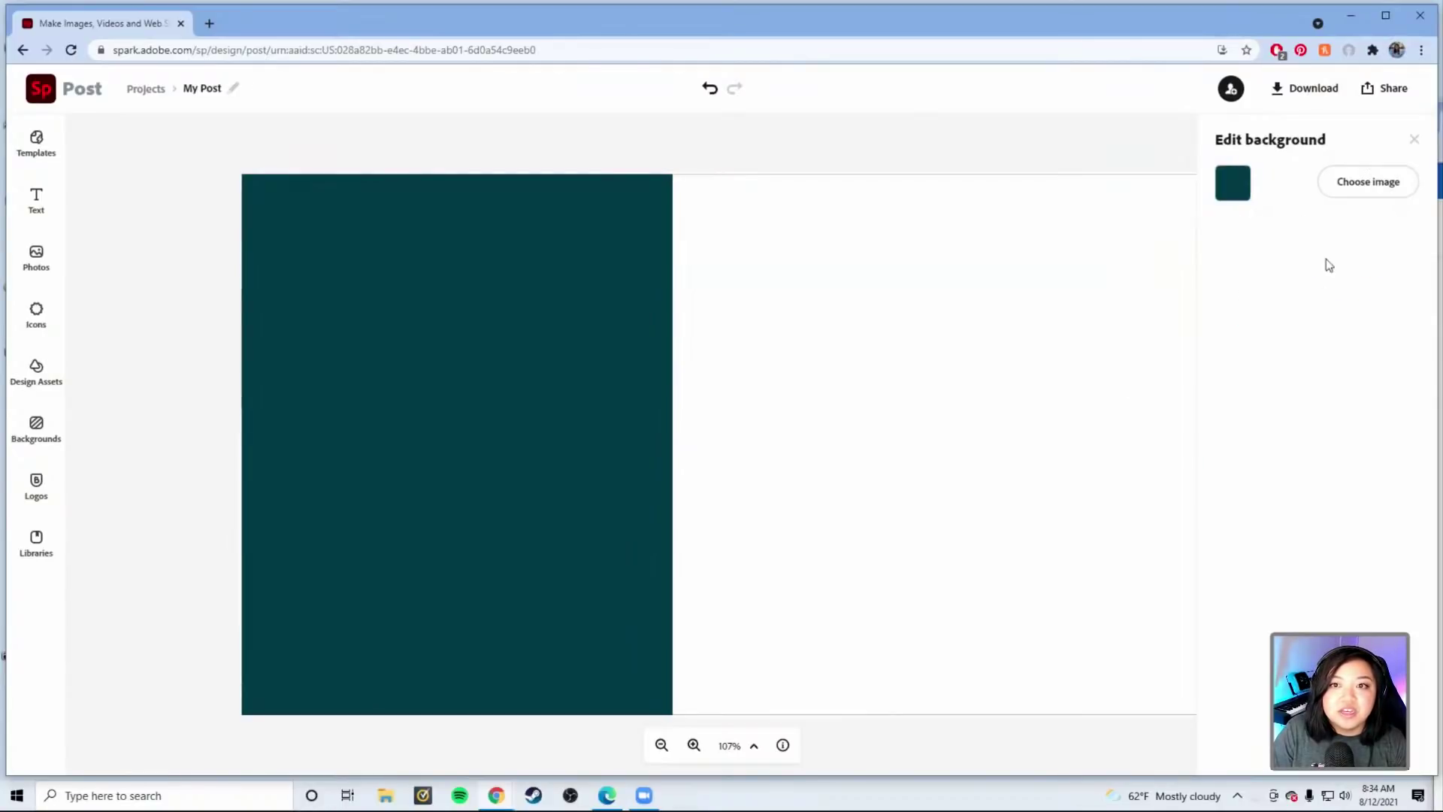
click(1233, 183)
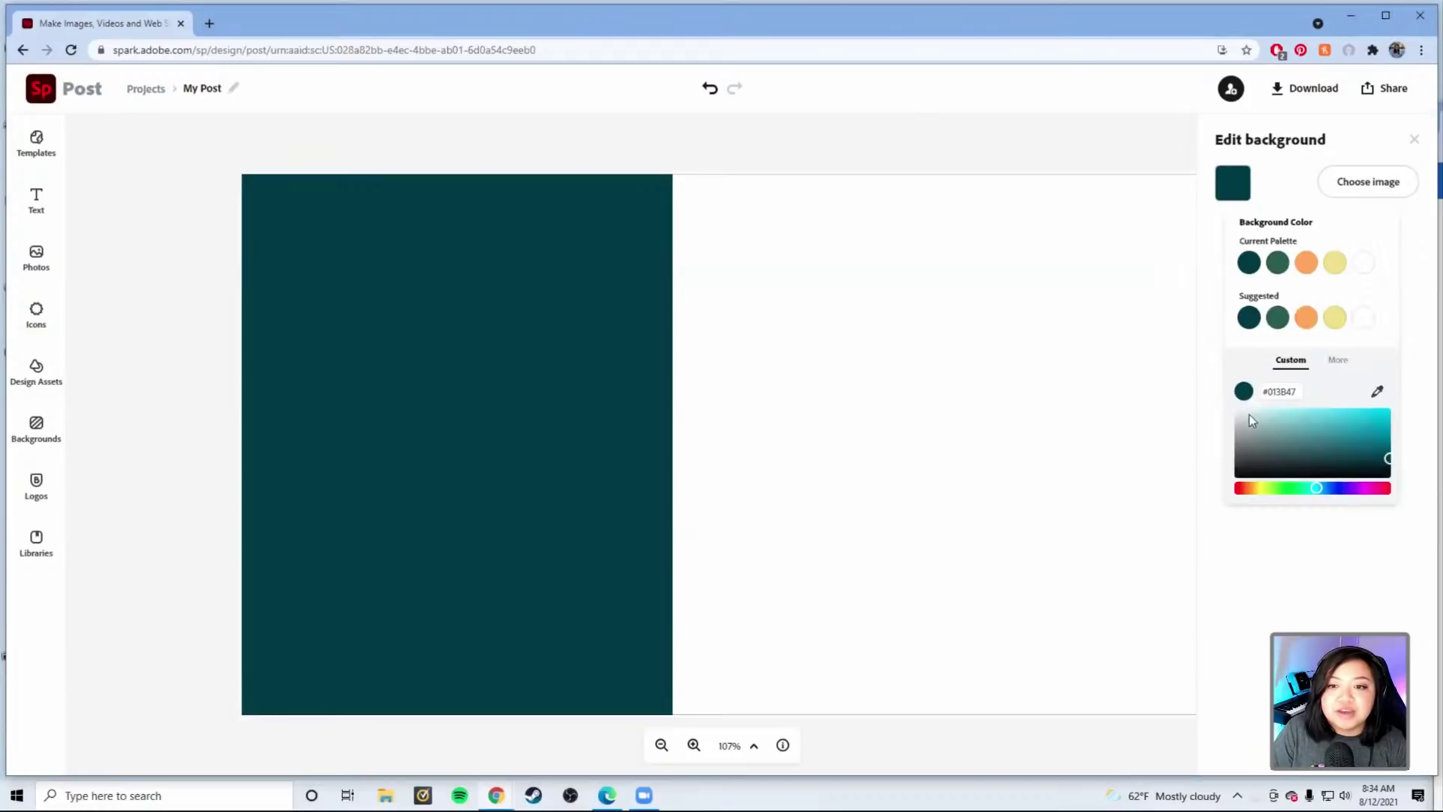
drag(1252, 421, 1189, 387)
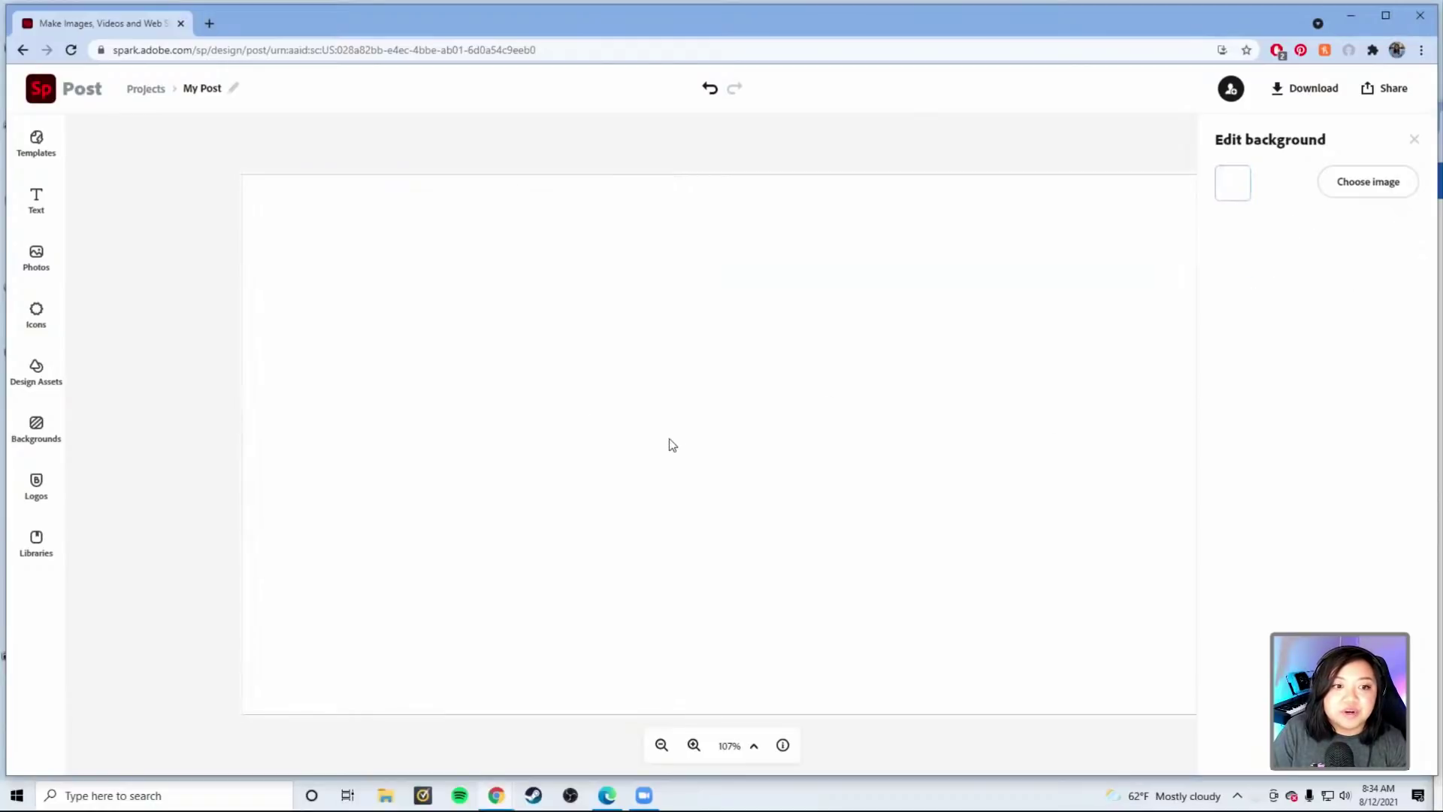
- Widen the first white background cell by shifting the divider between the two cells, and deselect the background
drag(674, 444, 753, 441)
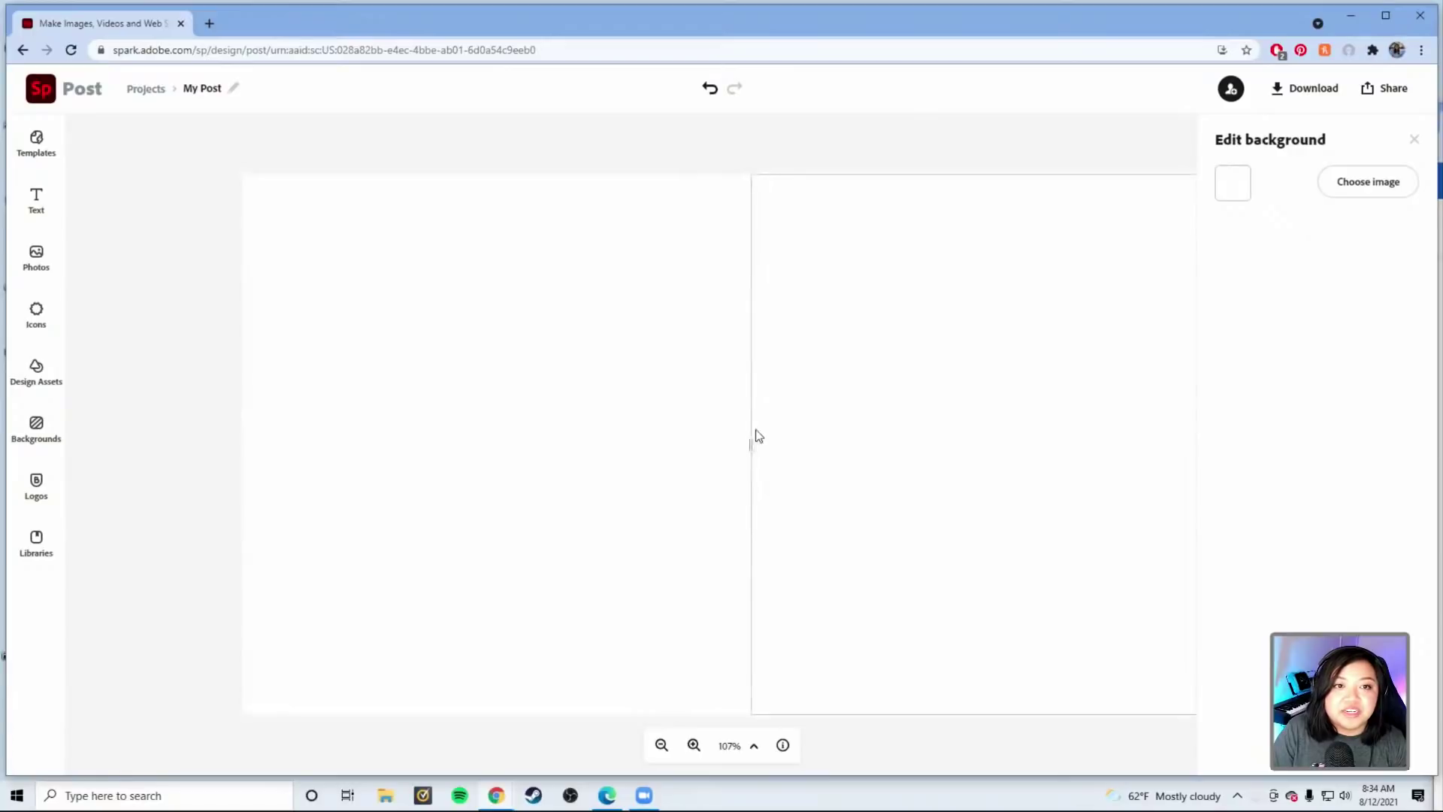
click(850, 164)
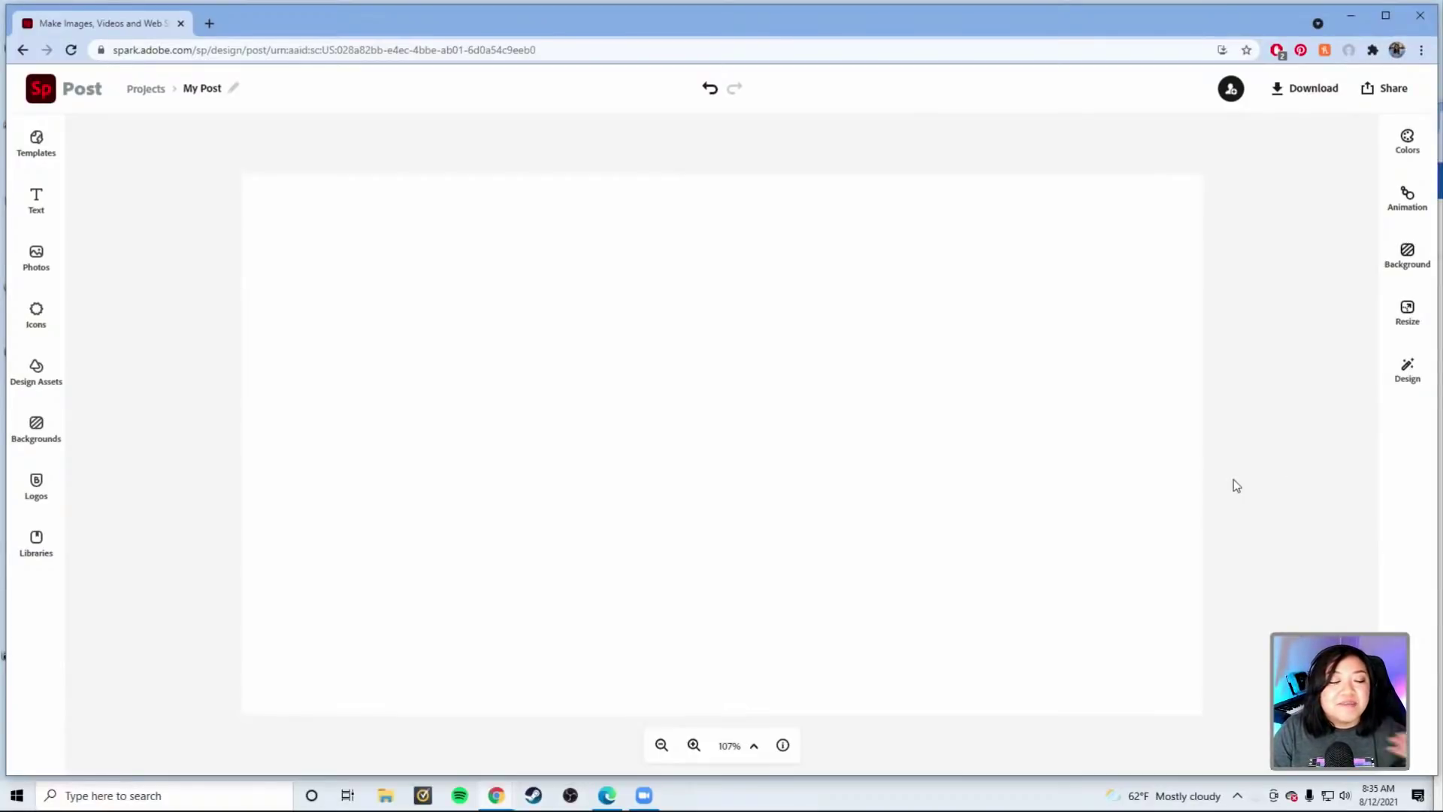
click(1147, 472)
click(630, 132)
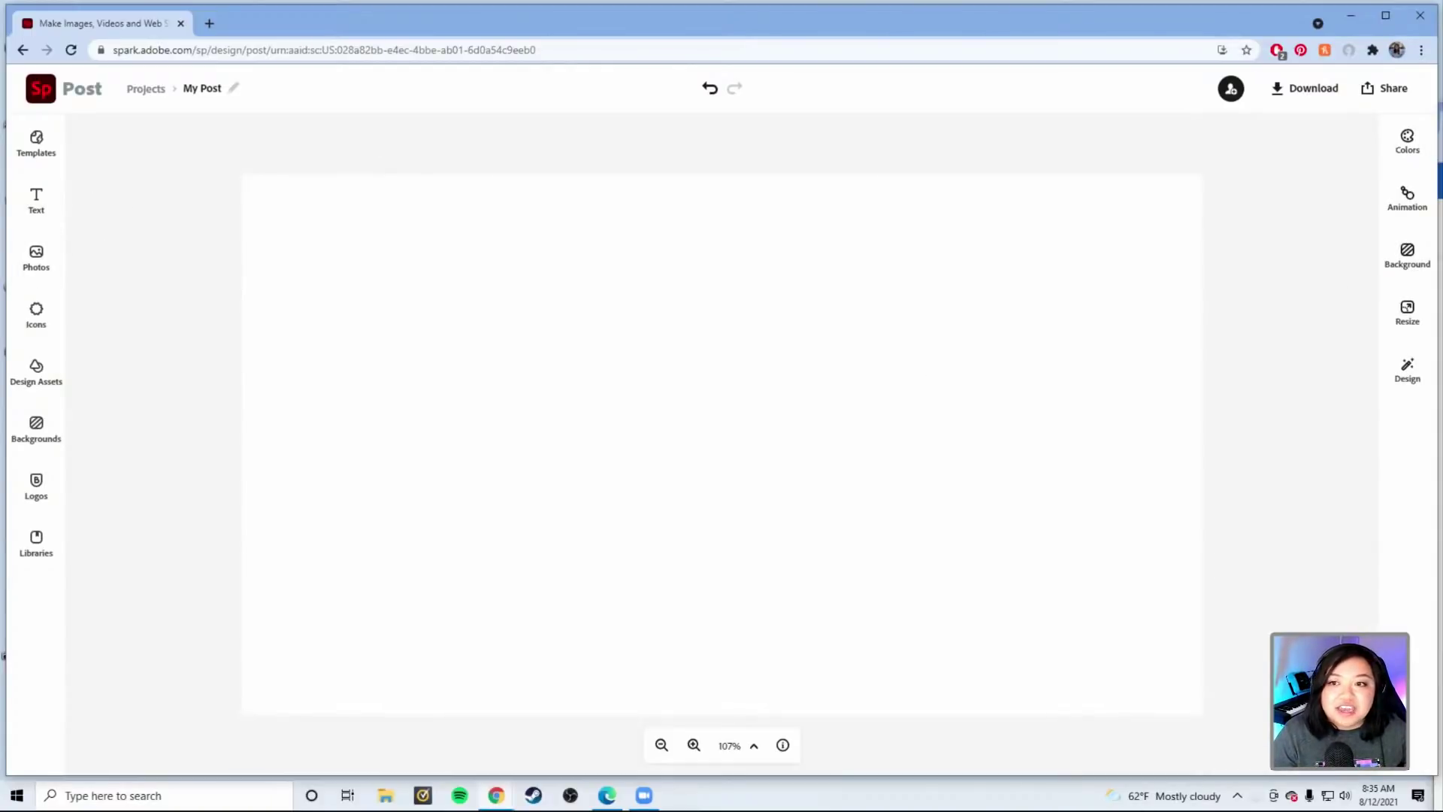
click(932, 455)
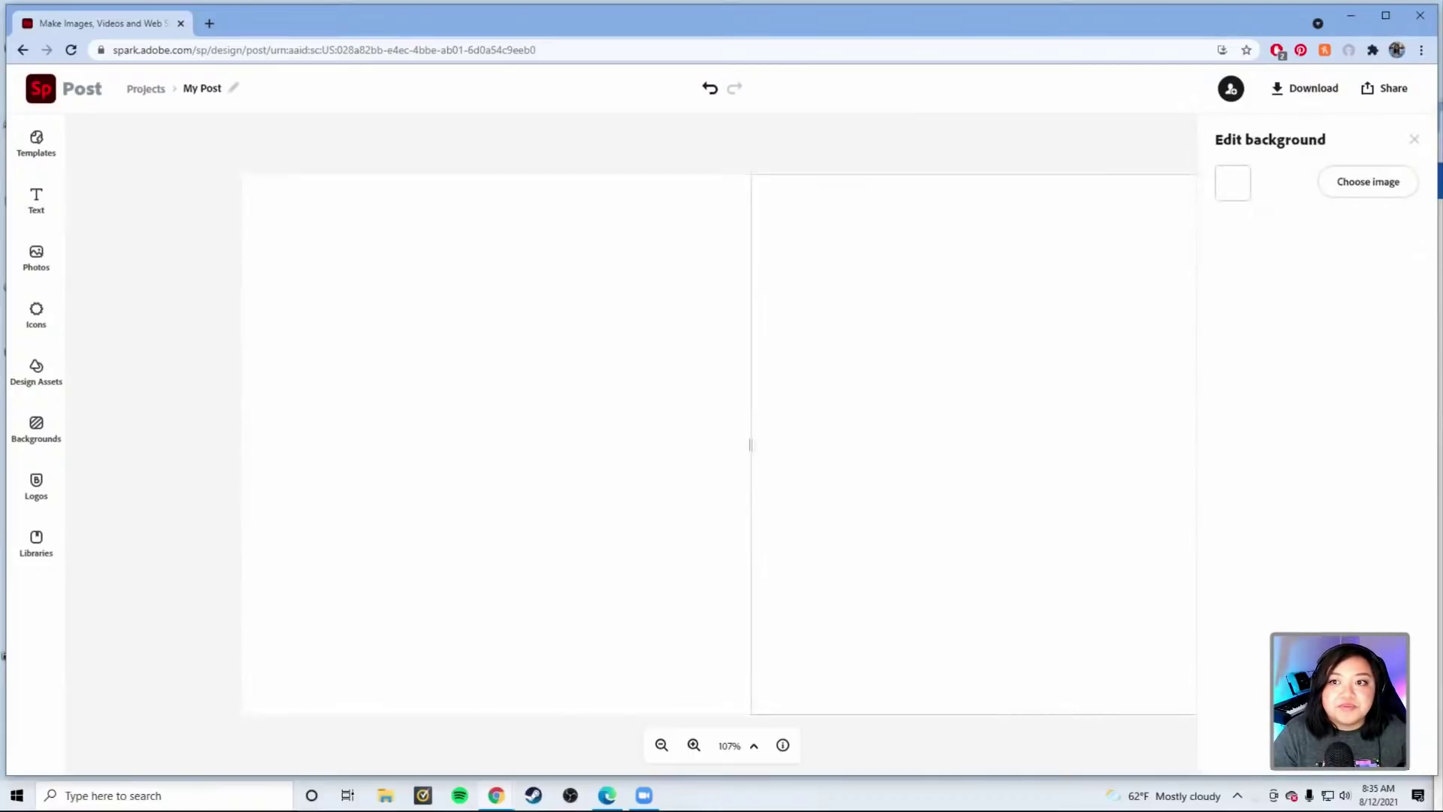
key(Escape)
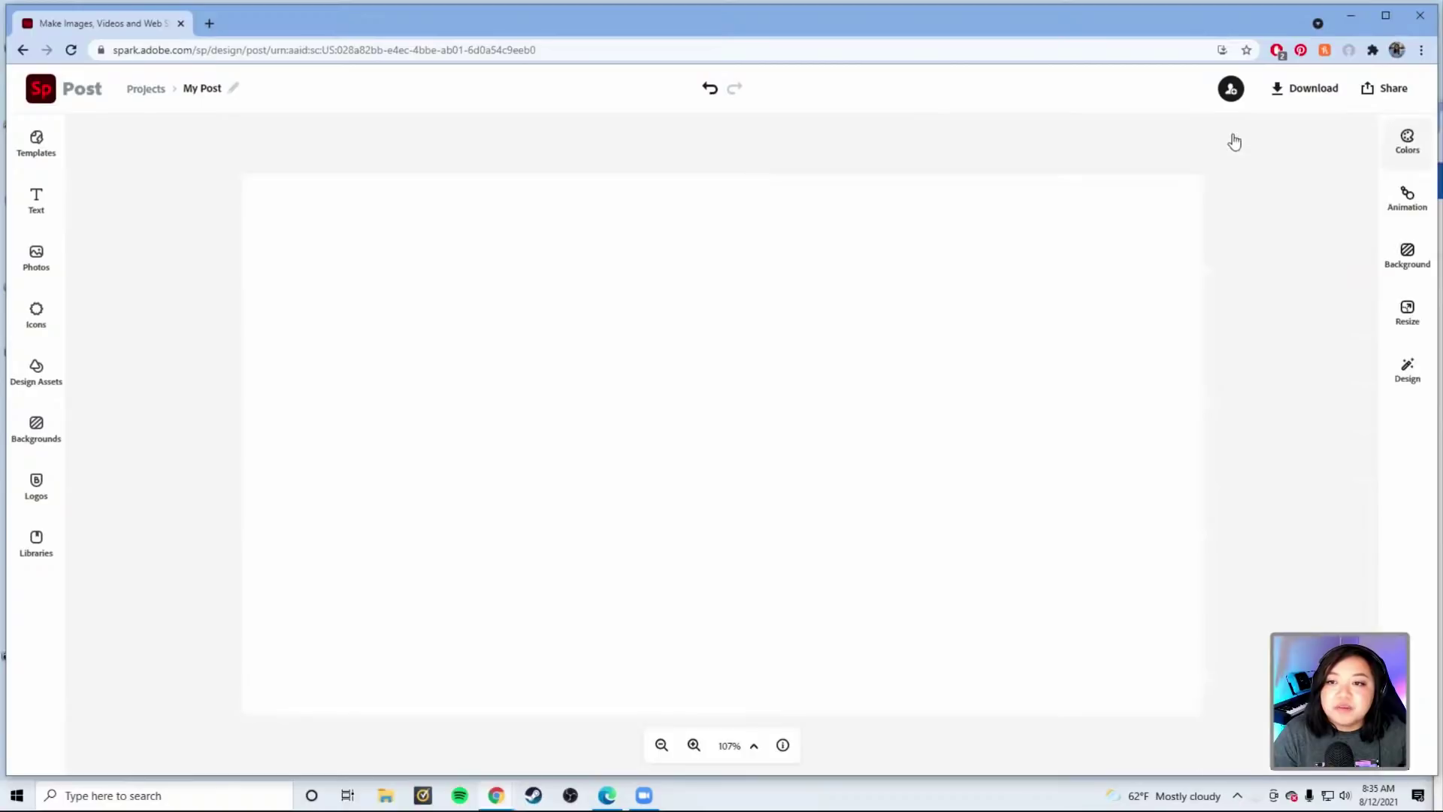
- Try the three-column background layout and the simple single-cell layout
click(1405, 197)
click(1408, 251)
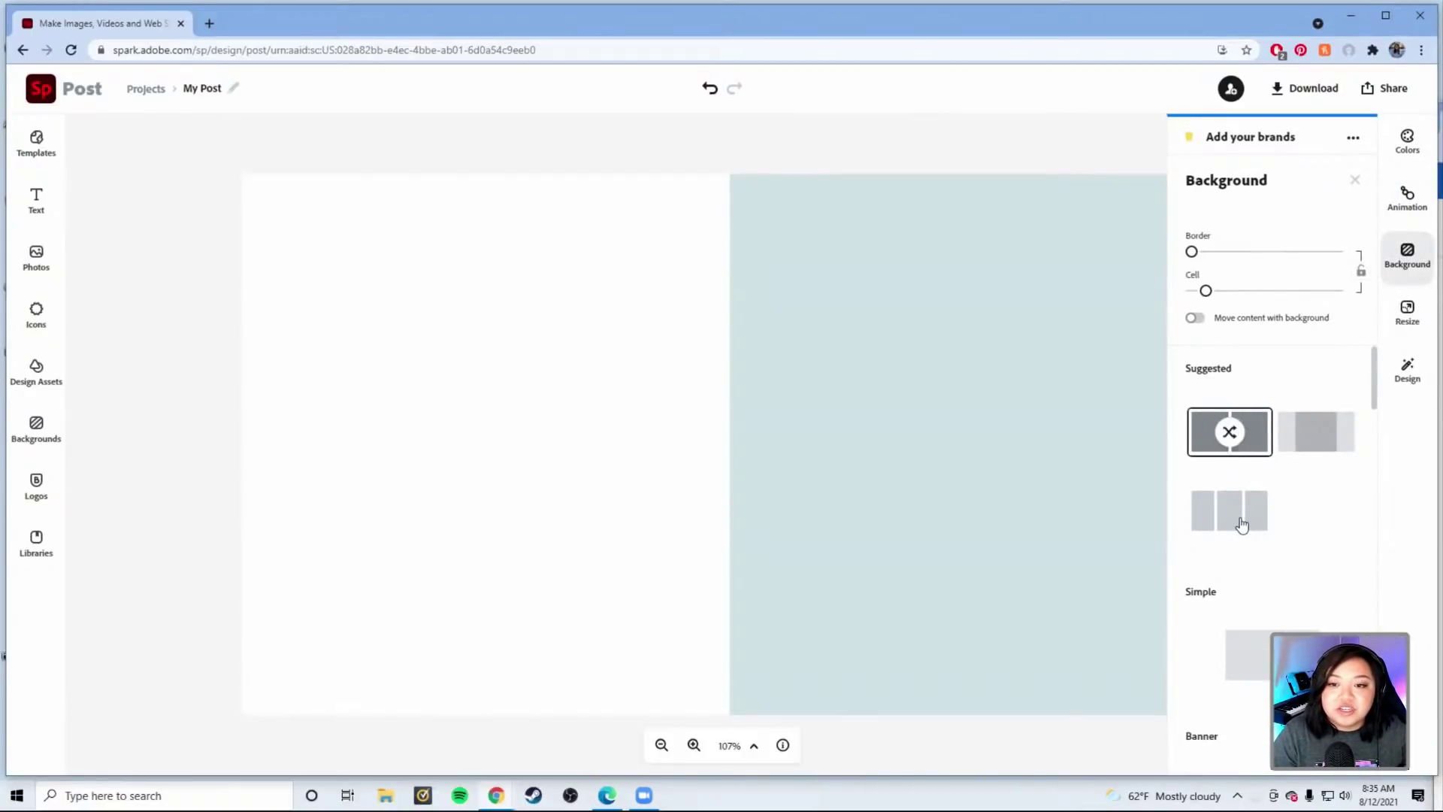
click(1242, 524)
scroll(1240, 518, down, 3)
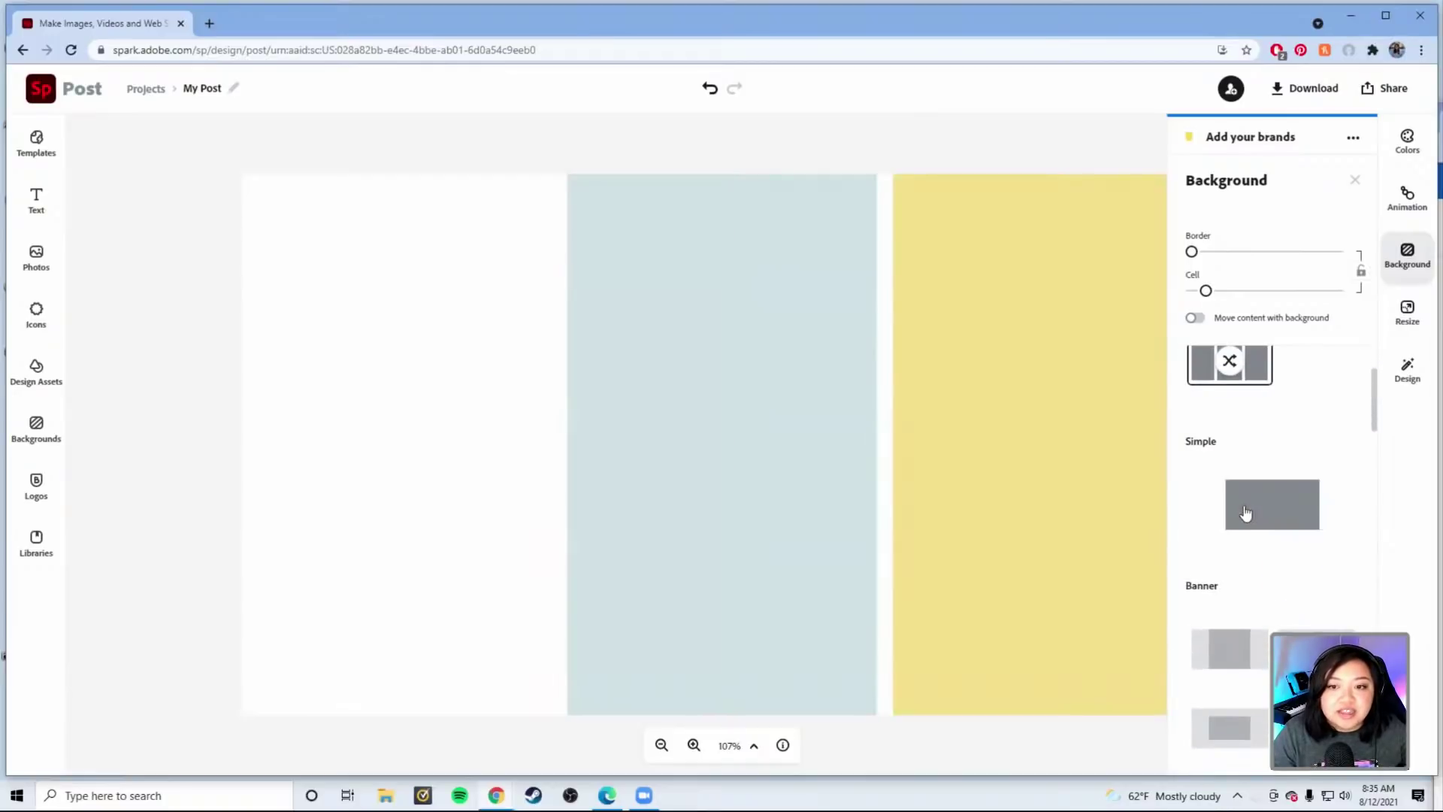
click(1244, 511)
scroll(1252, 466, up, 3)
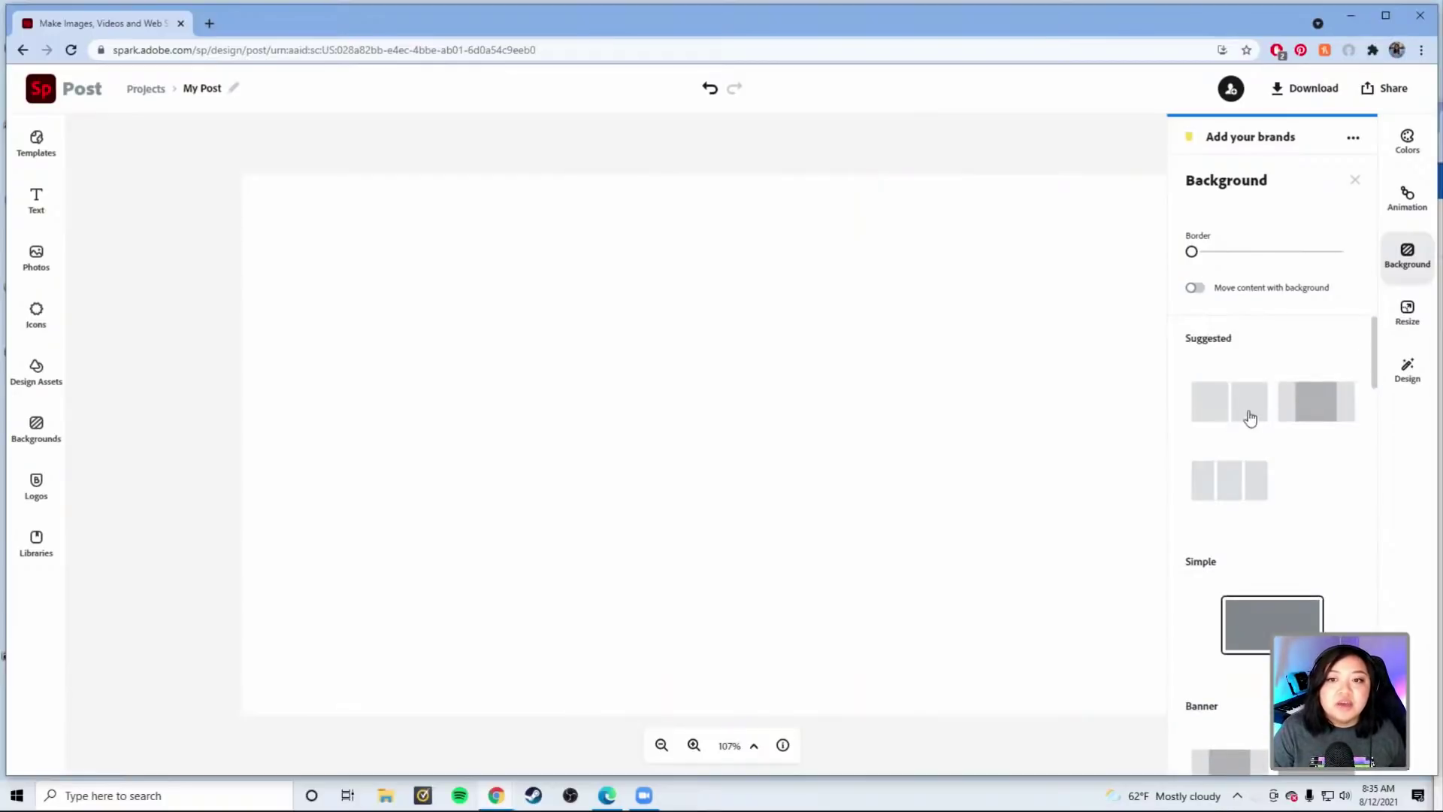
- Apply the suggested two-column background layout and reduce the cell spacing to its minimum
click(1250, 414)
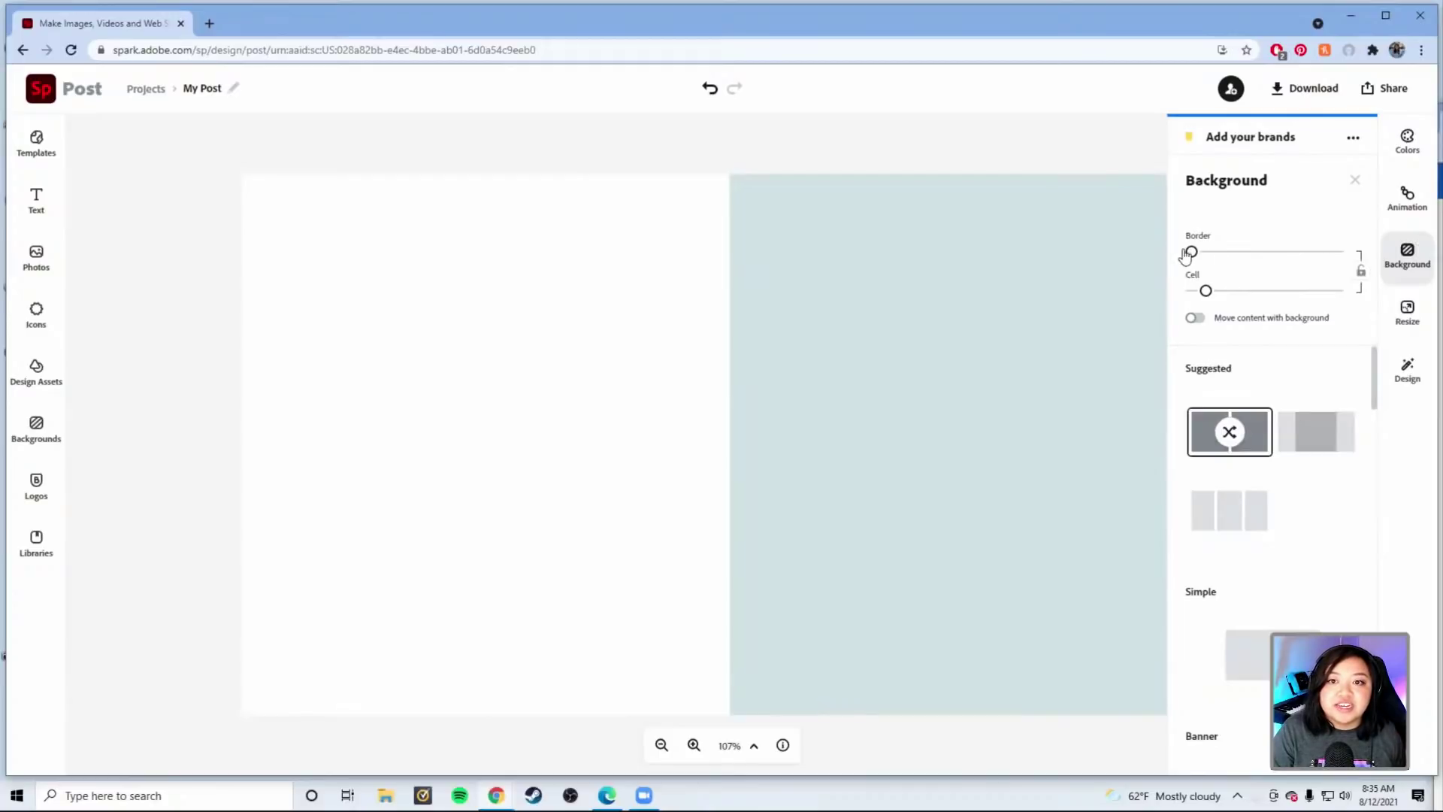
drag(1202, 295, 1175, 292)
click(1051, 148)
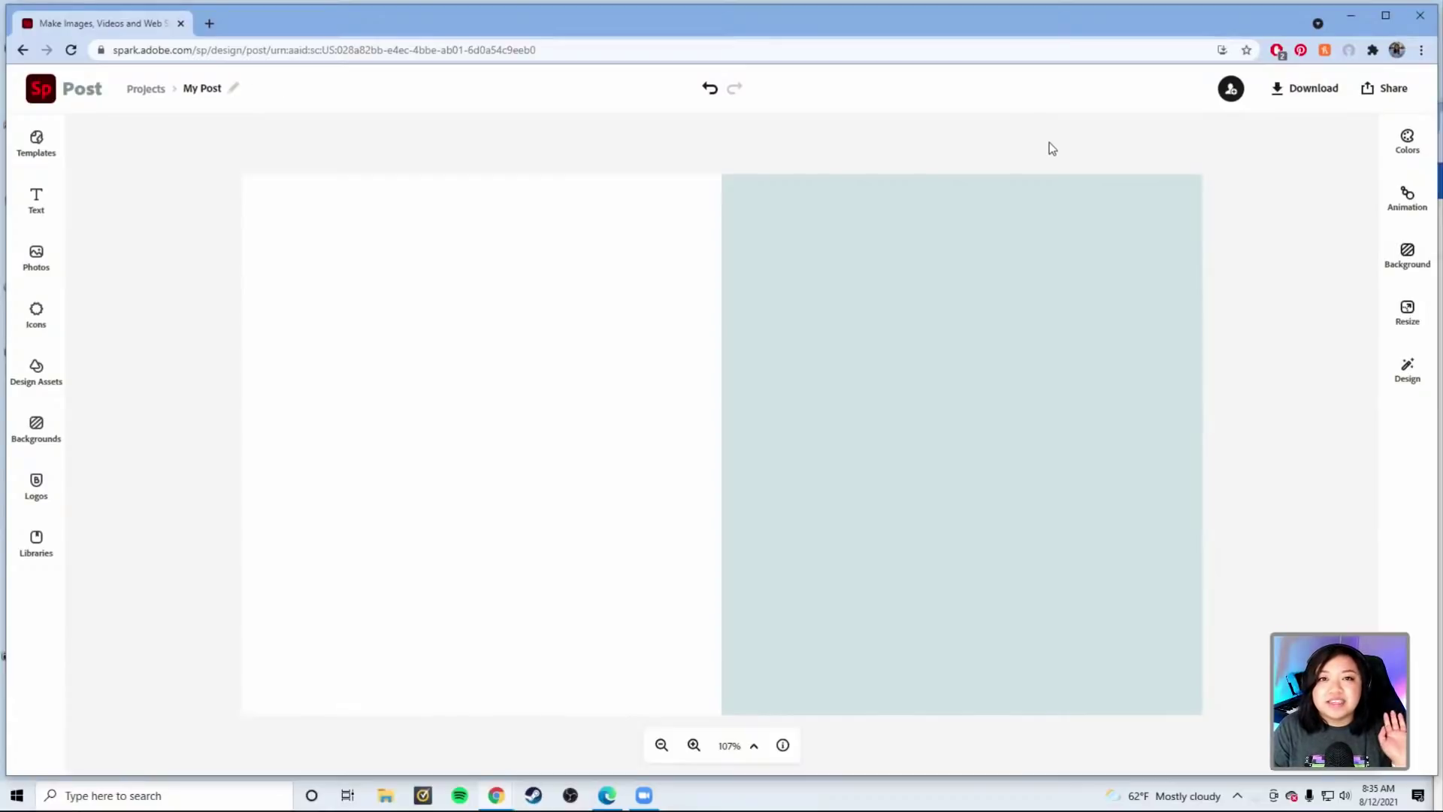
click(628, 207)
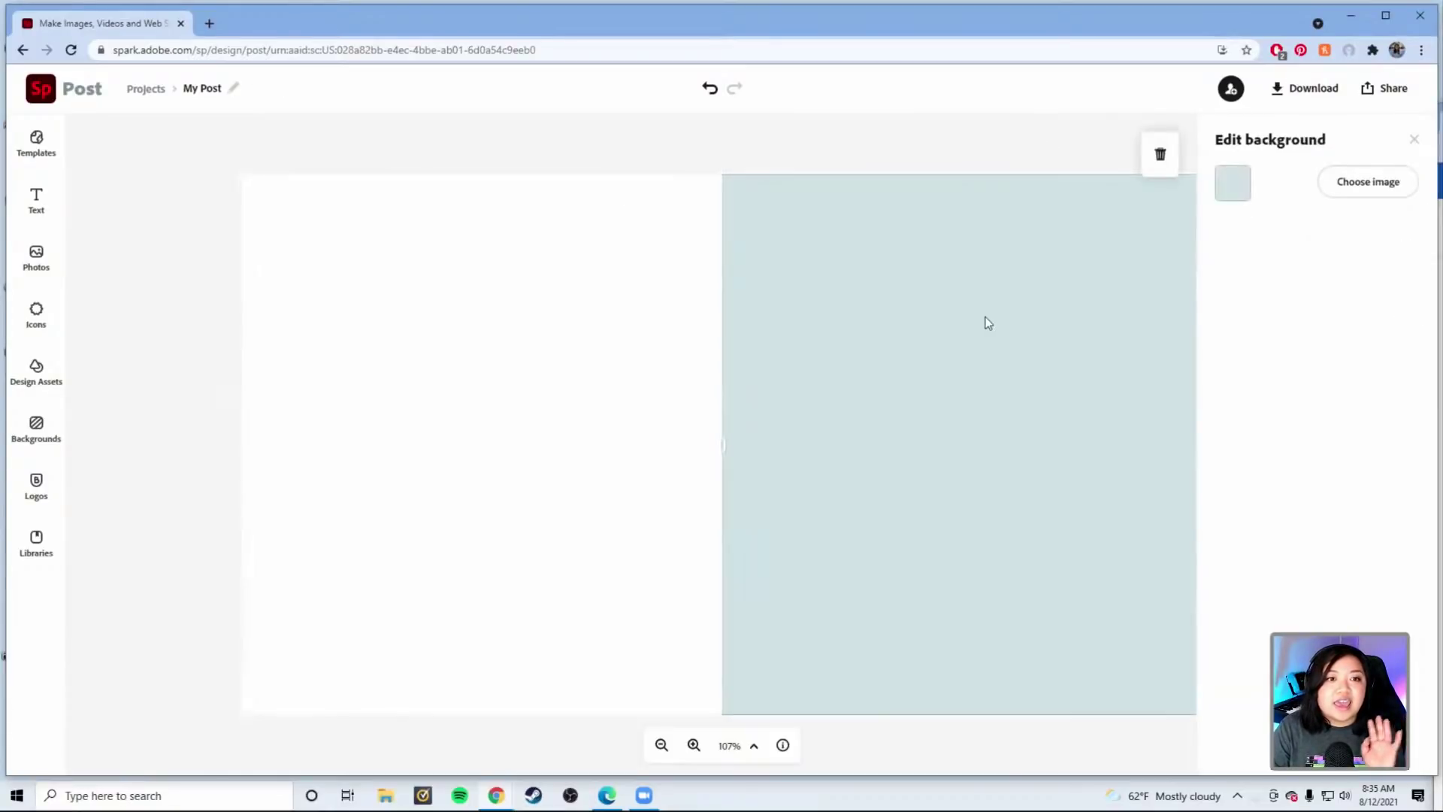
click(690, 326)
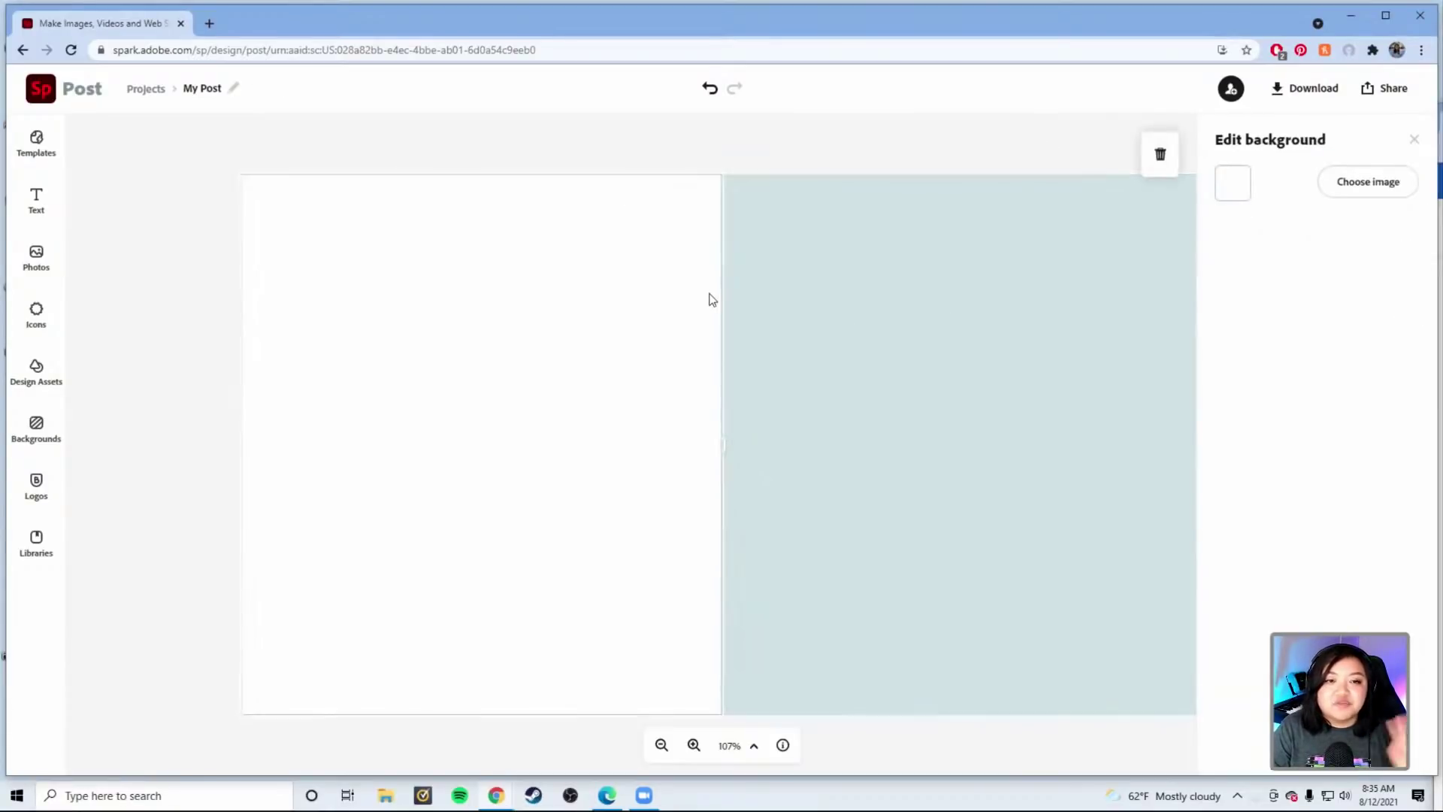
click(785, 147)
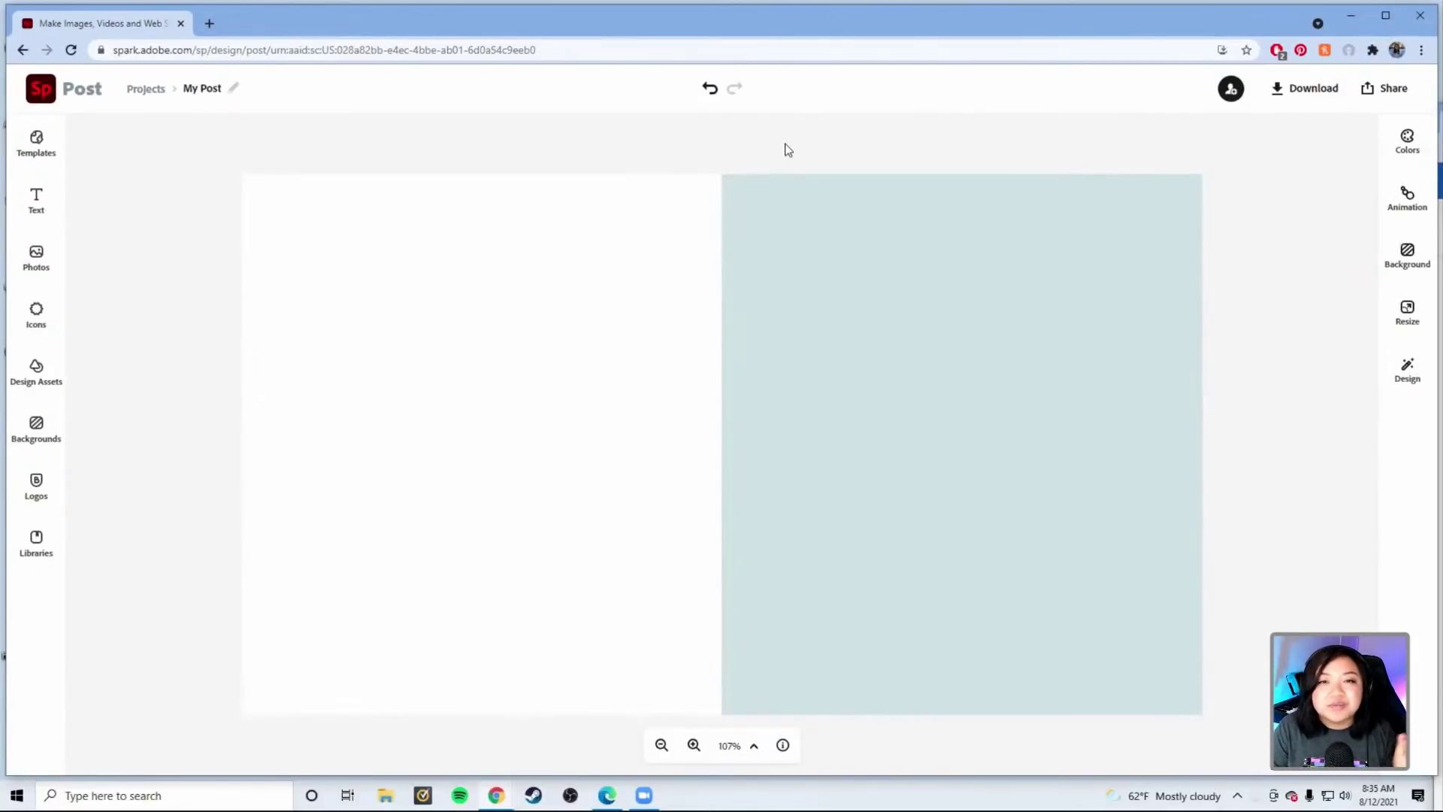
click(786, 230)
click(96, 282)
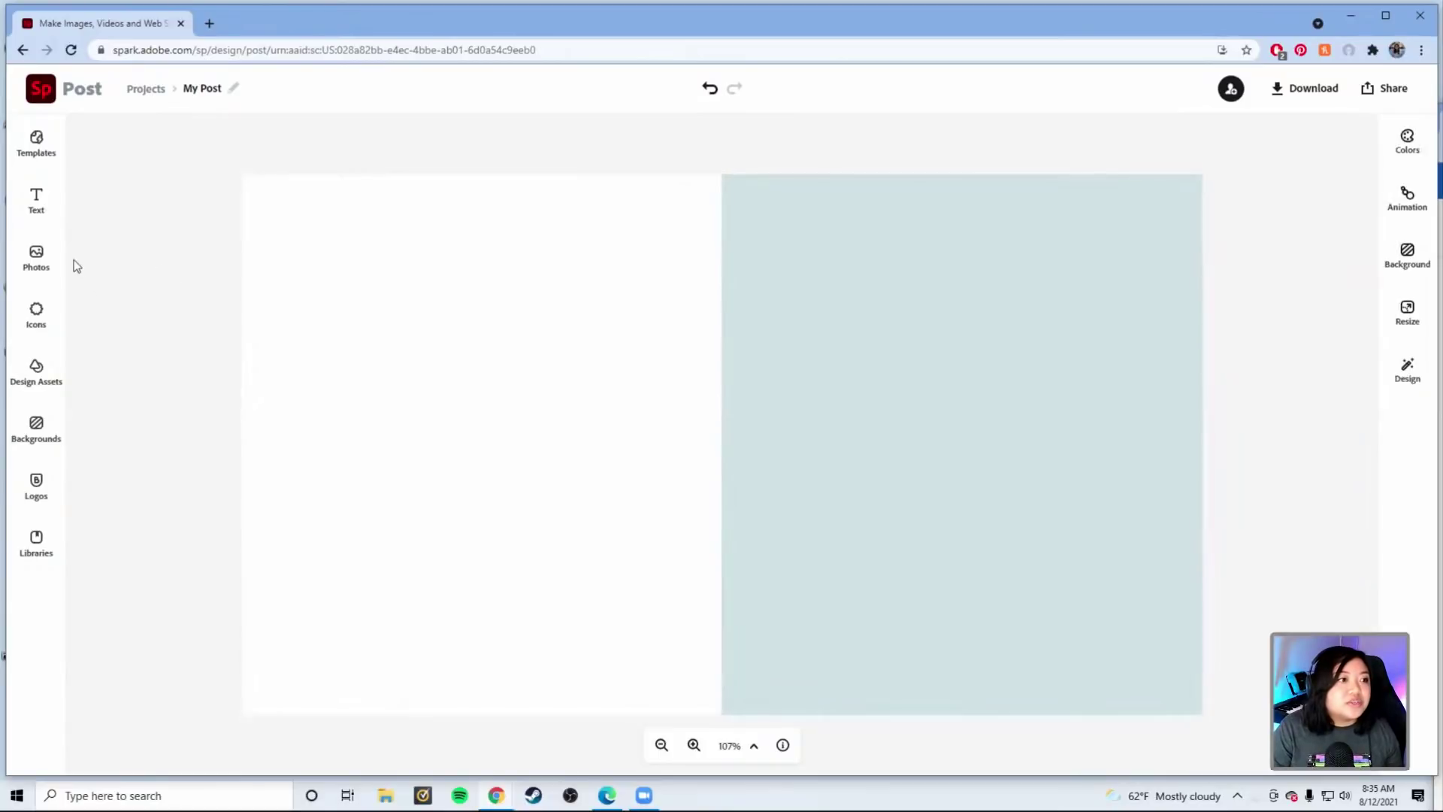
- Add the steam locomotive photo from the Lightroom Carson album and place it over the light blue background cell
click(48, 265)
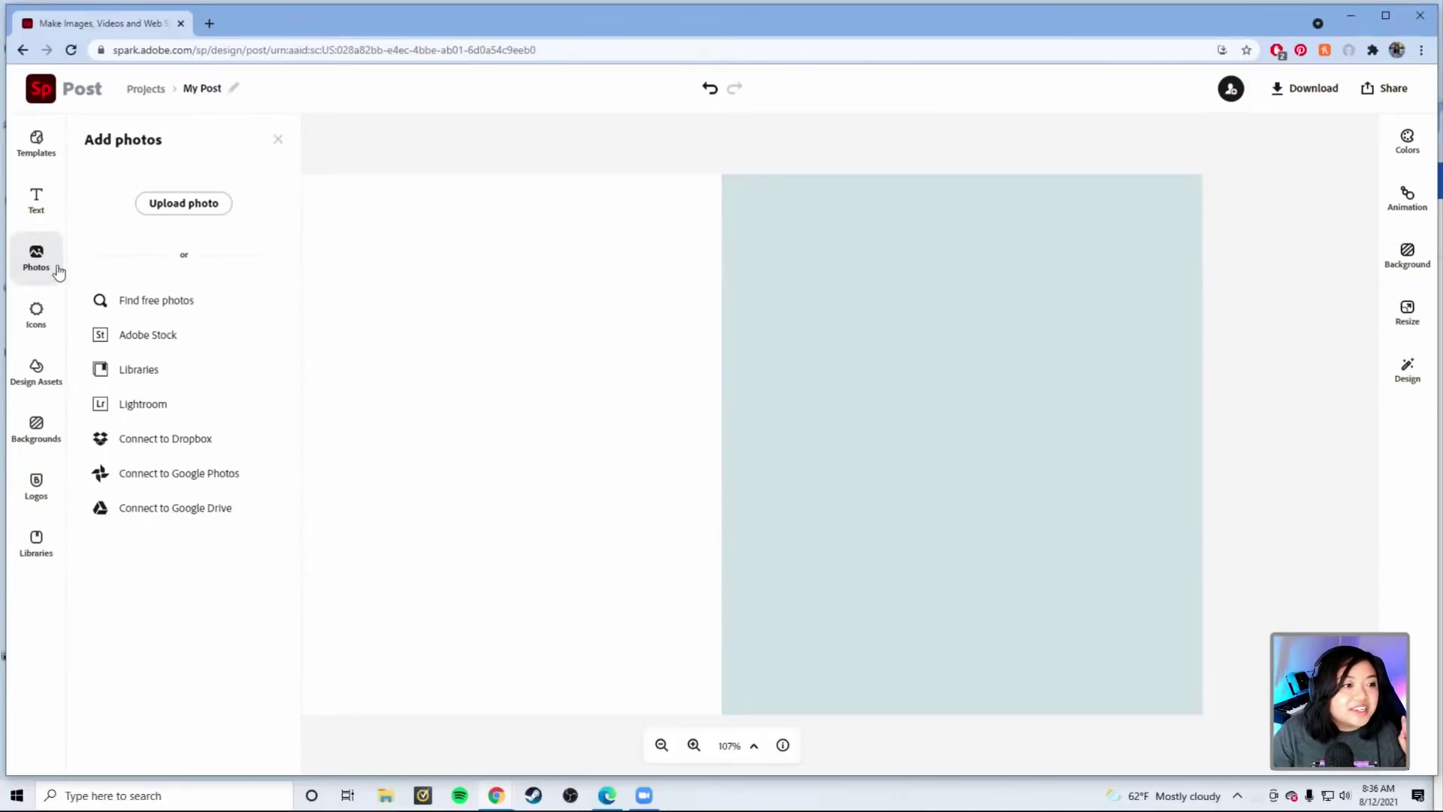
click(141, 406)
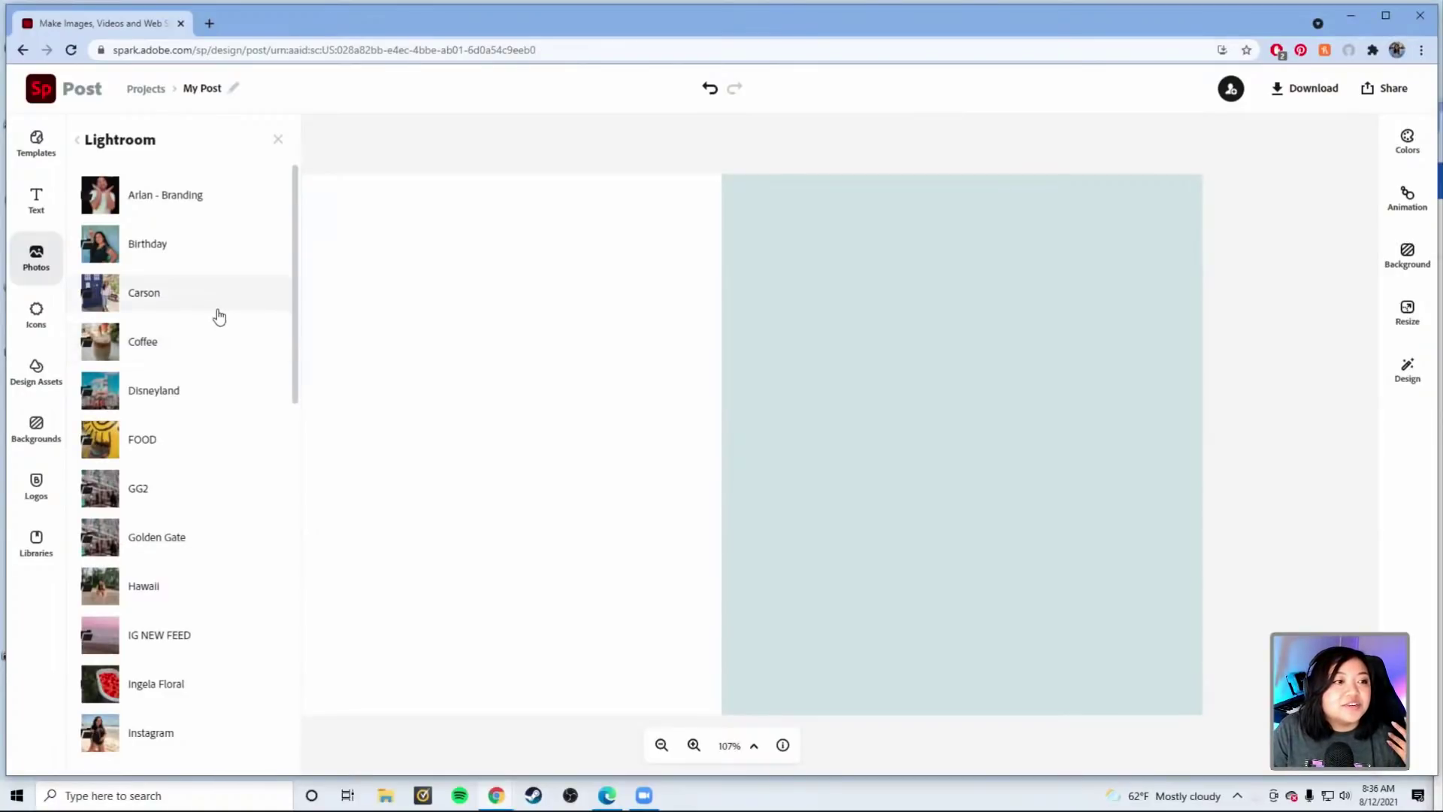
click(149, 292)
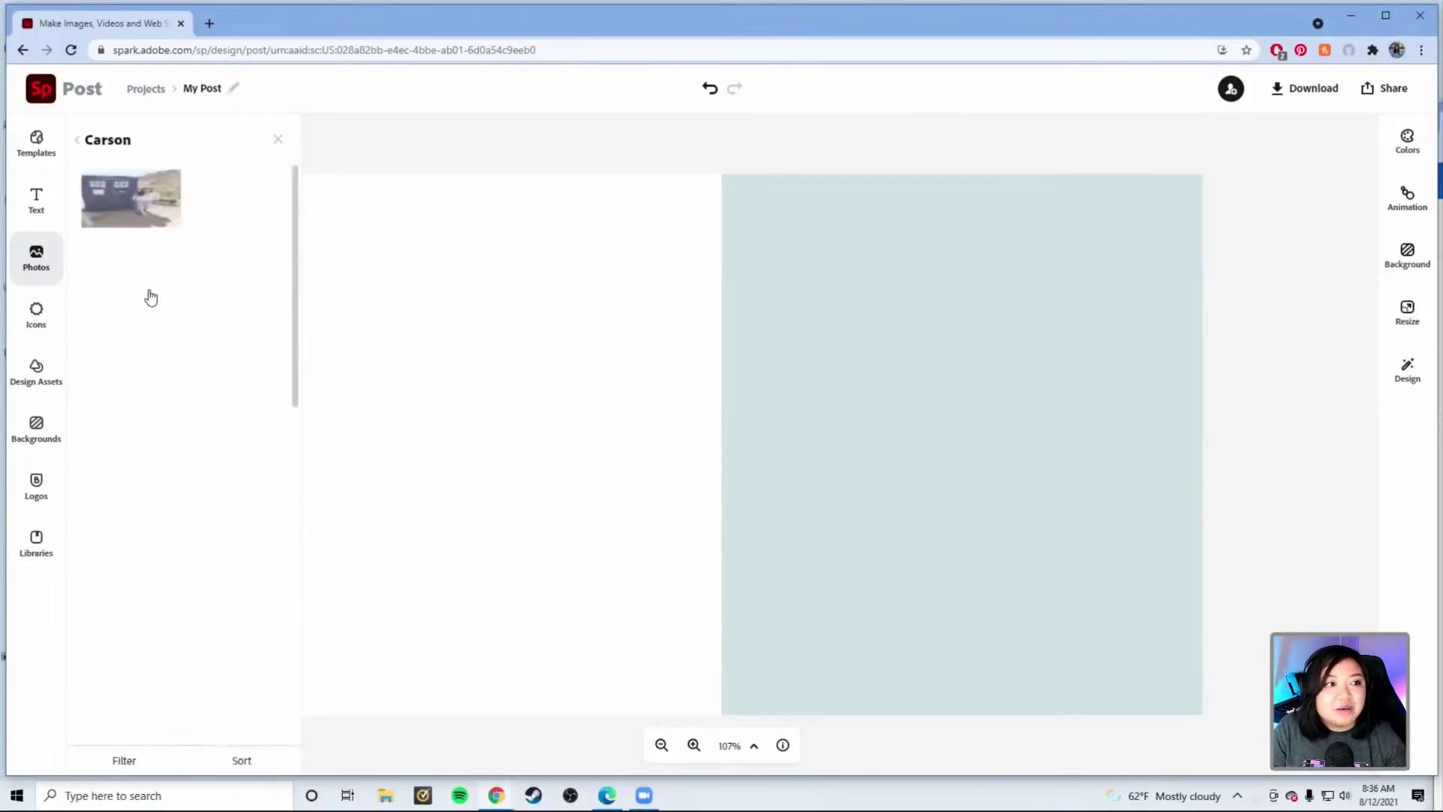
scroll(150, 297, down, 10)
scroll(148, 295, up, 10)
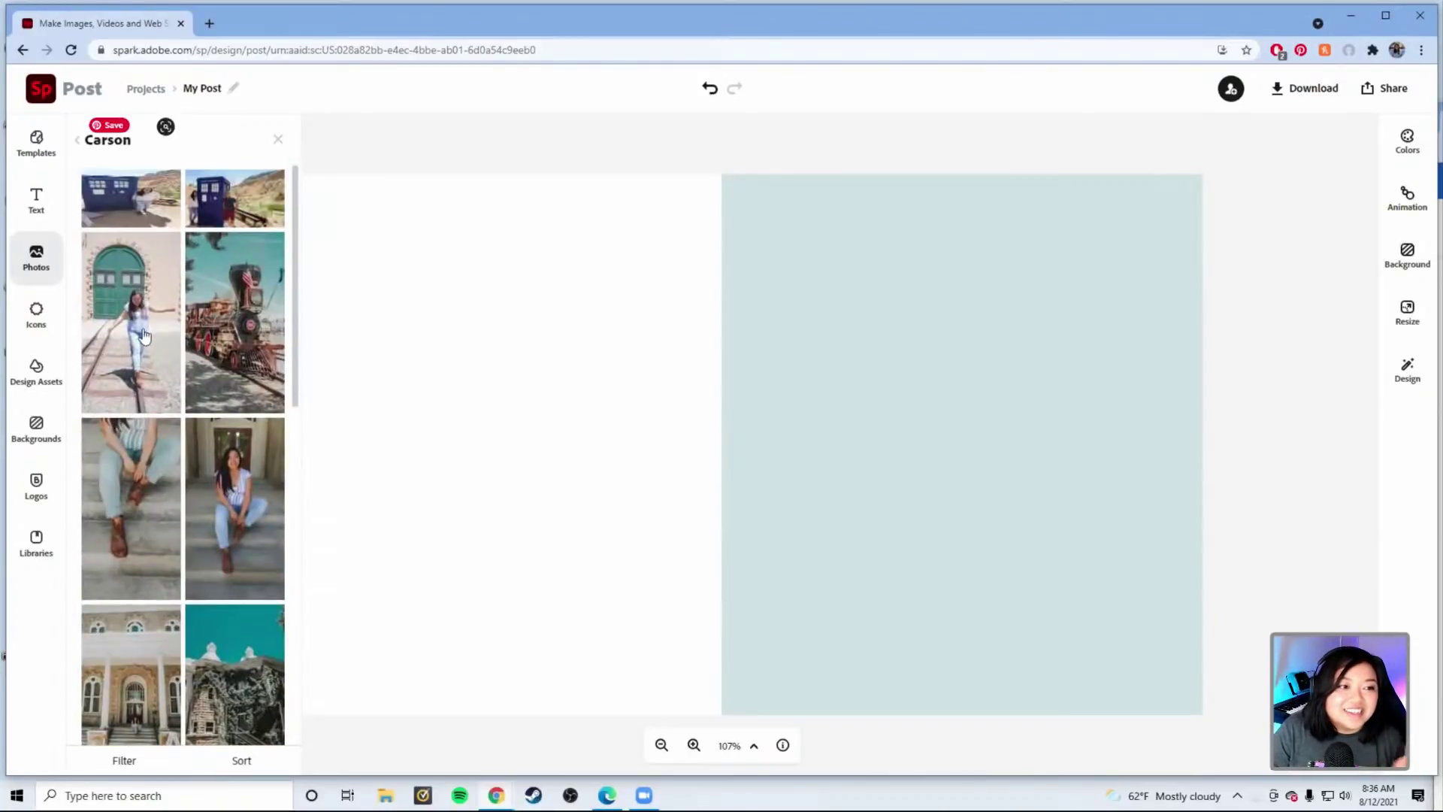
click(243, 317)
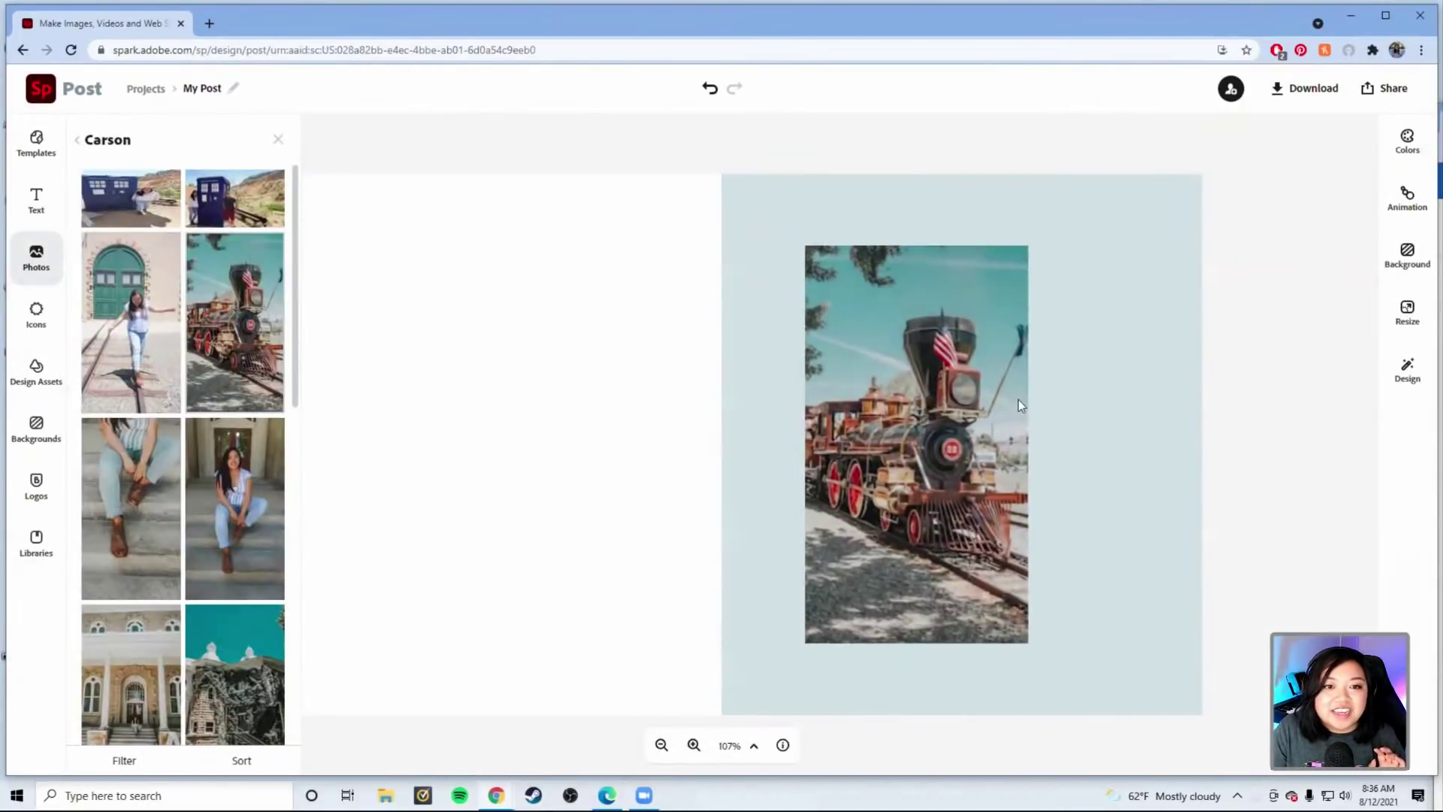
- Add the ivy-covered building photo from the Carson album and place it over the white background cell
scroll(218, 451, down, 3)
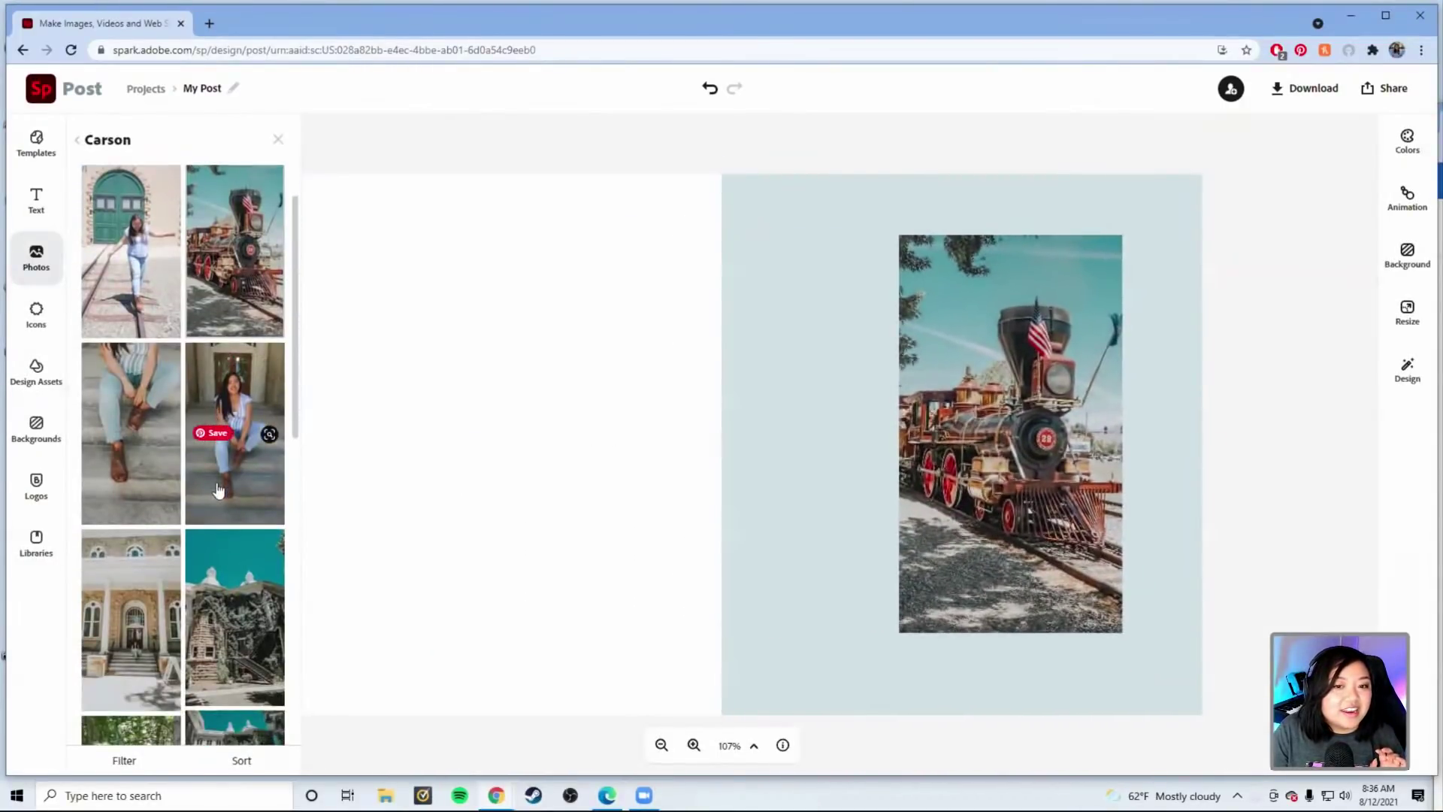
click(222, 541)
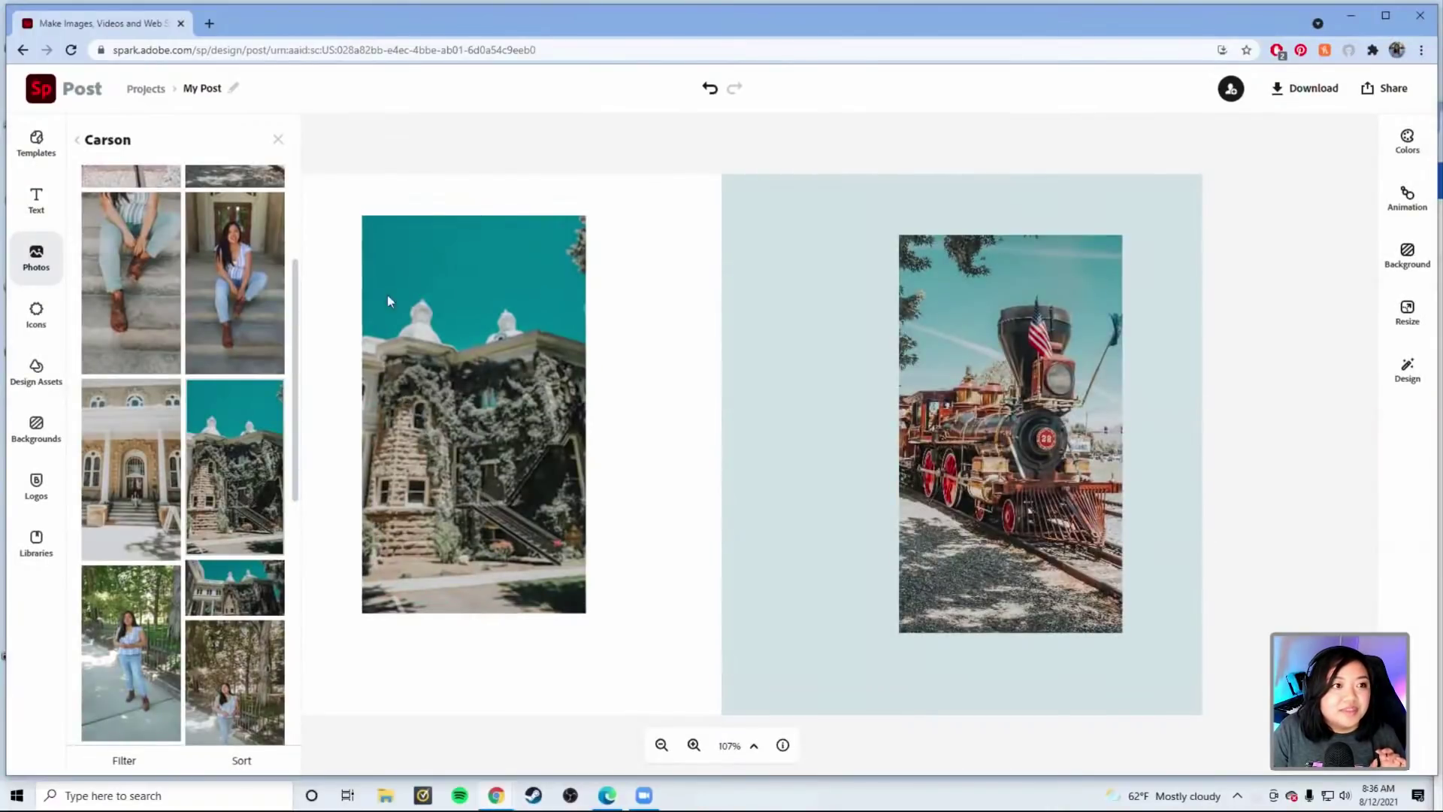
click(276, 141)
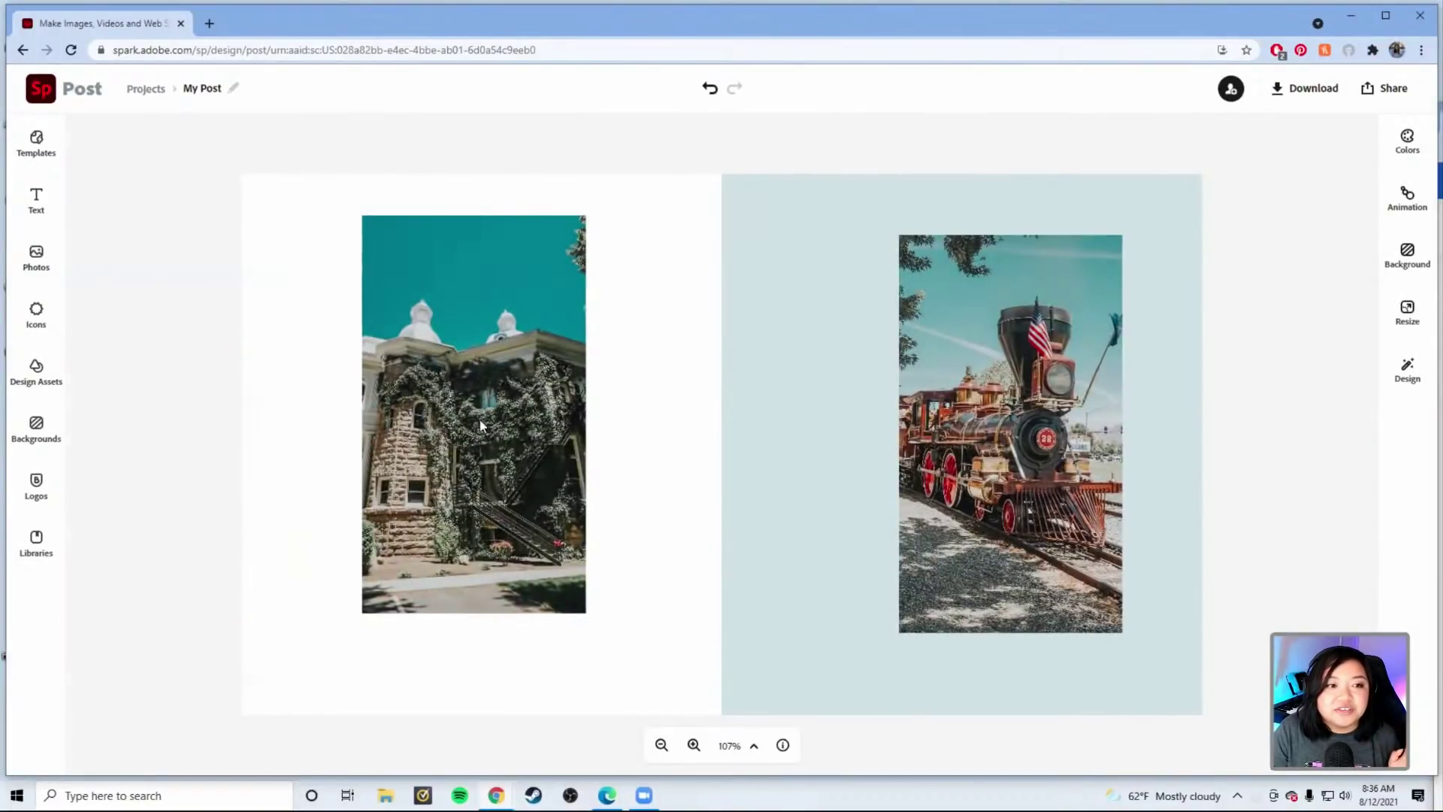
- Add the ivy-covered building photo to the background so it fills the white cell, and nudge the locomotive photo slightly
click(476, 416)
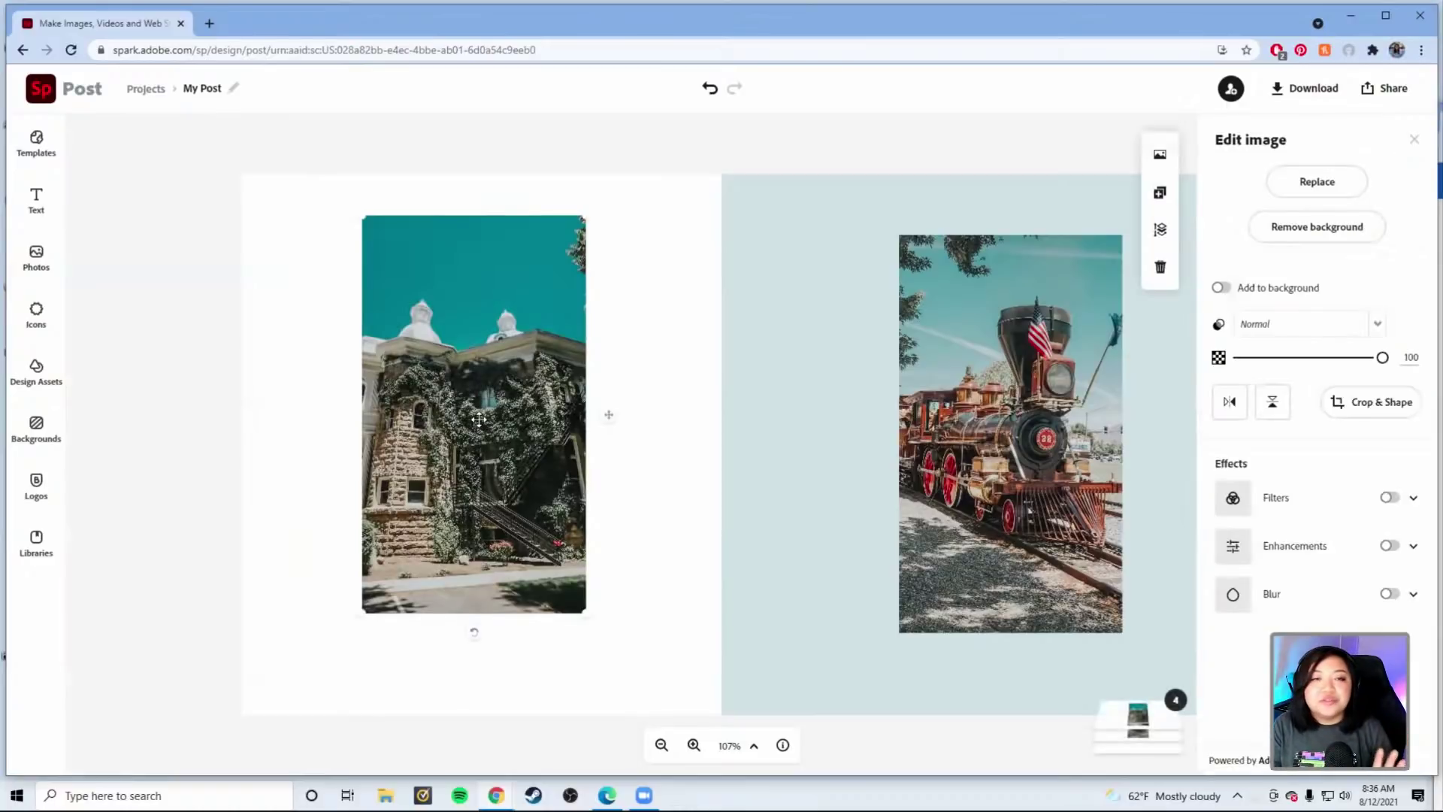
right_click(478, 419)
click(521, 352)
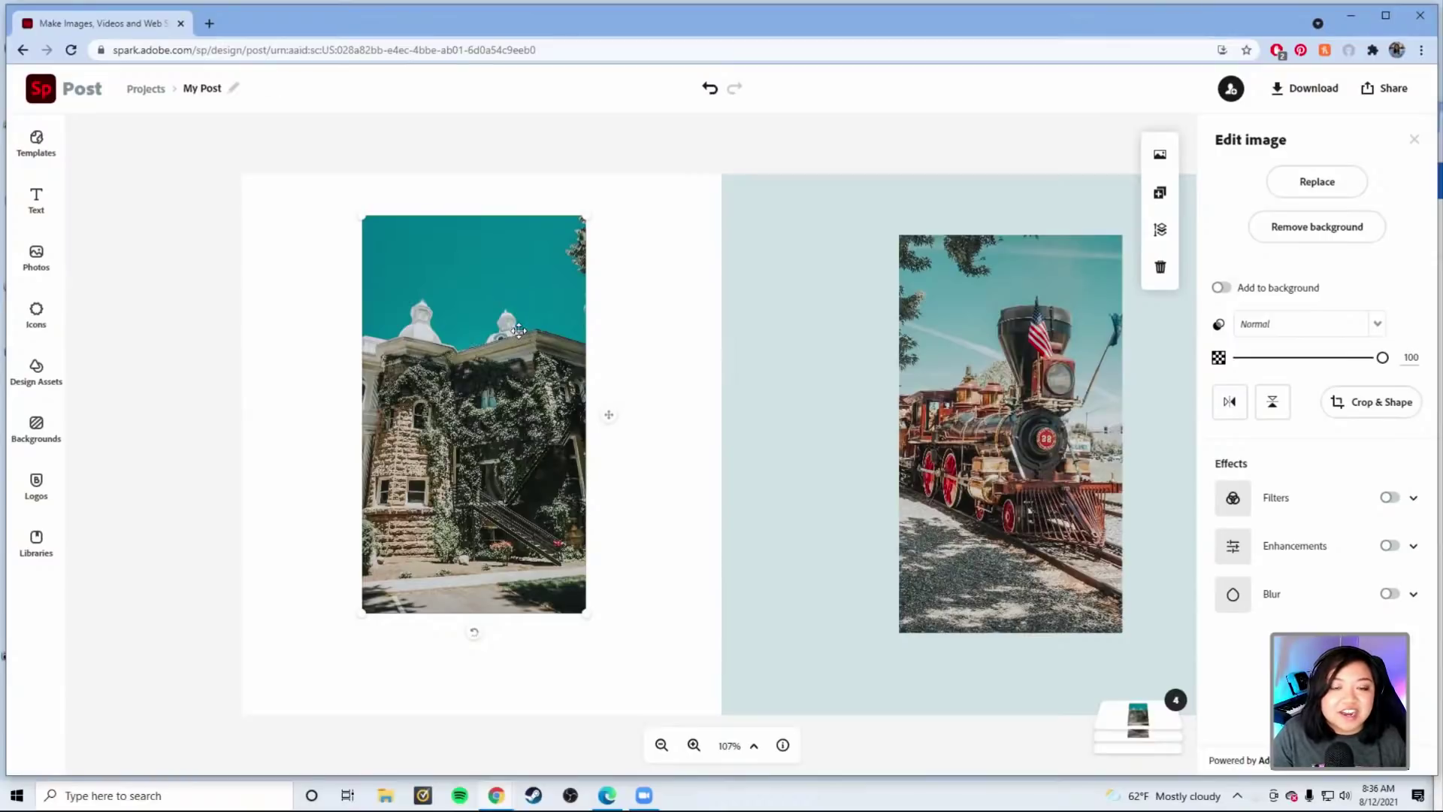
drag(1085, 399, 1060, 389)
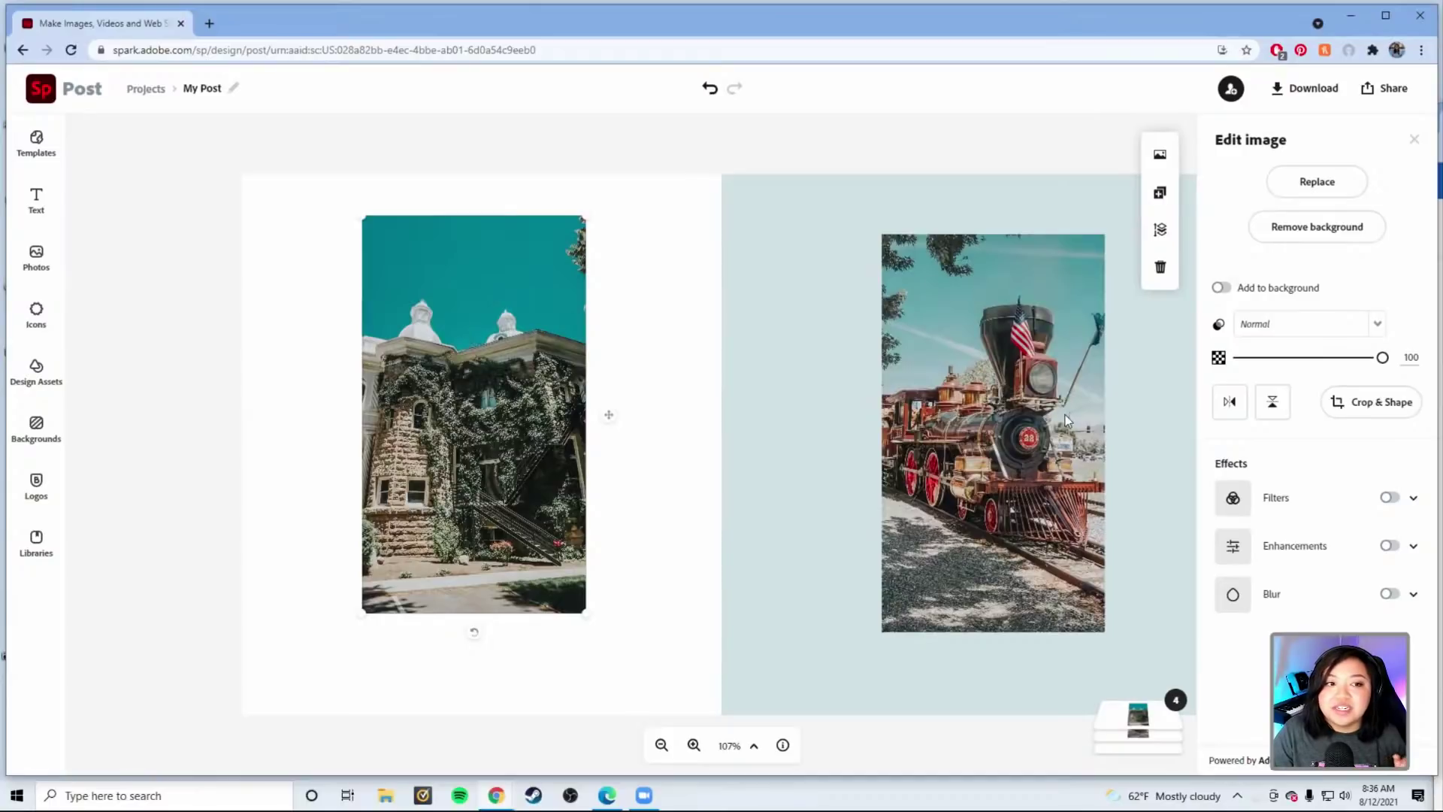
click(1223, 293)
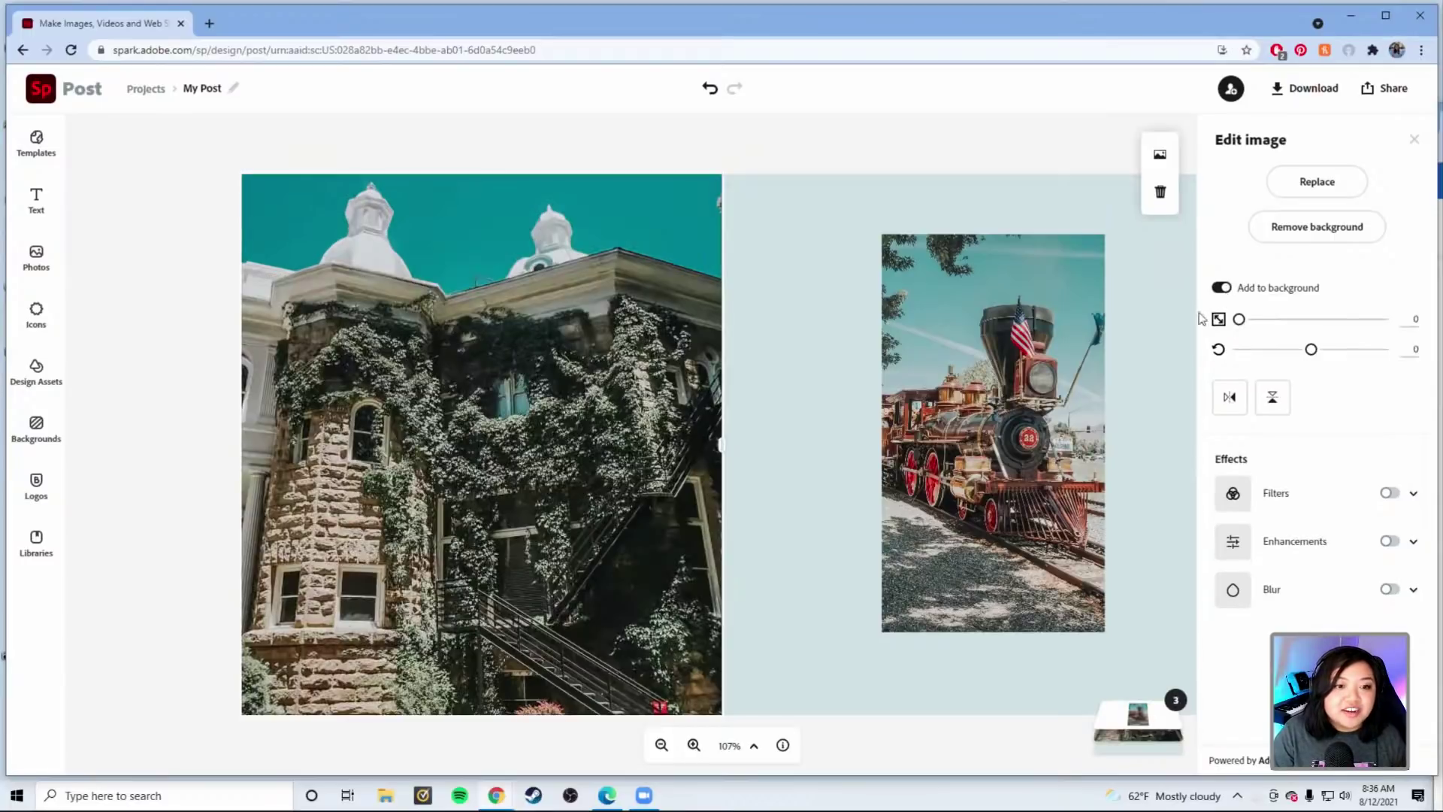
- Add the locomotive photo to the background so it fills the light blue cell, keeping its scale at 0
click(1012, 427)
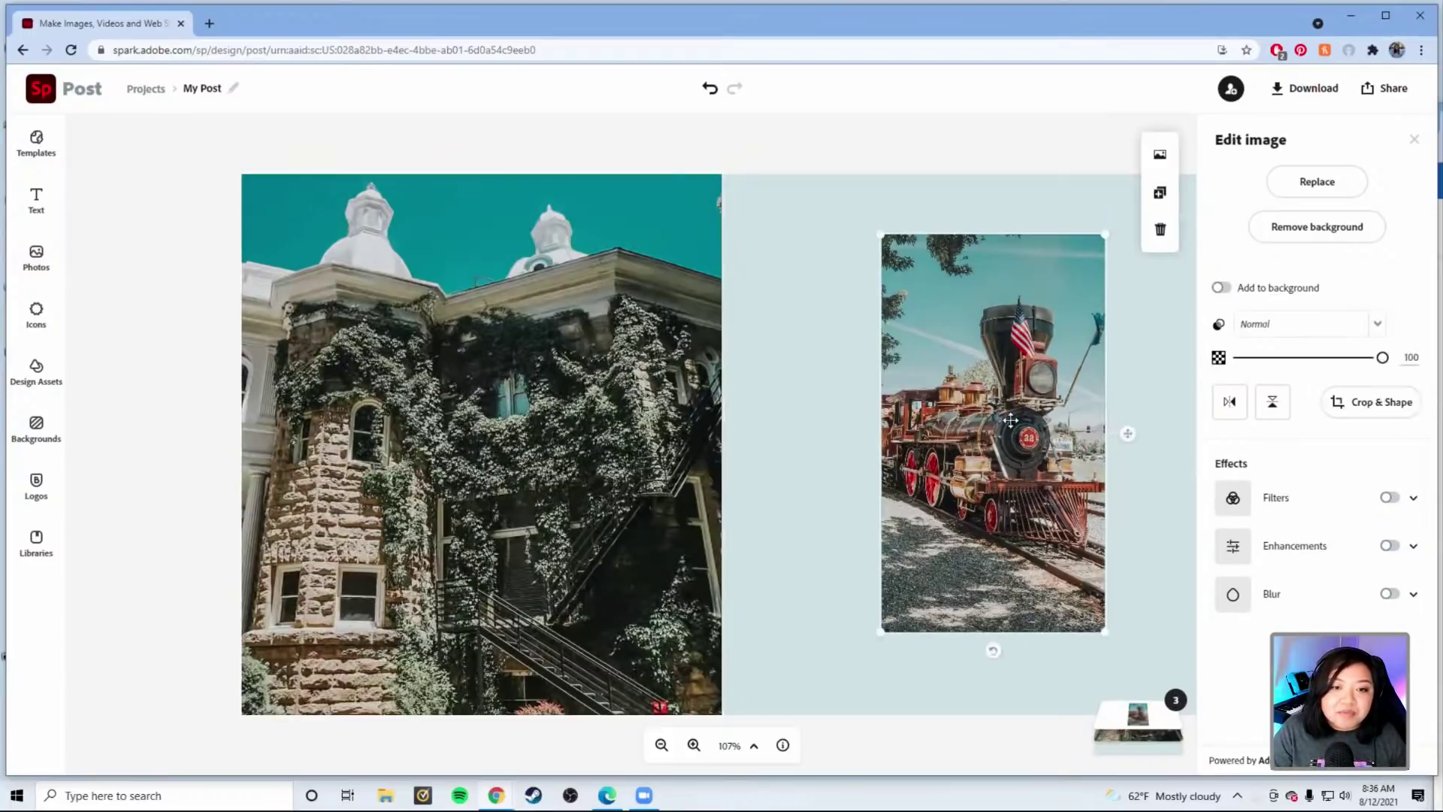
click(1221, 289)
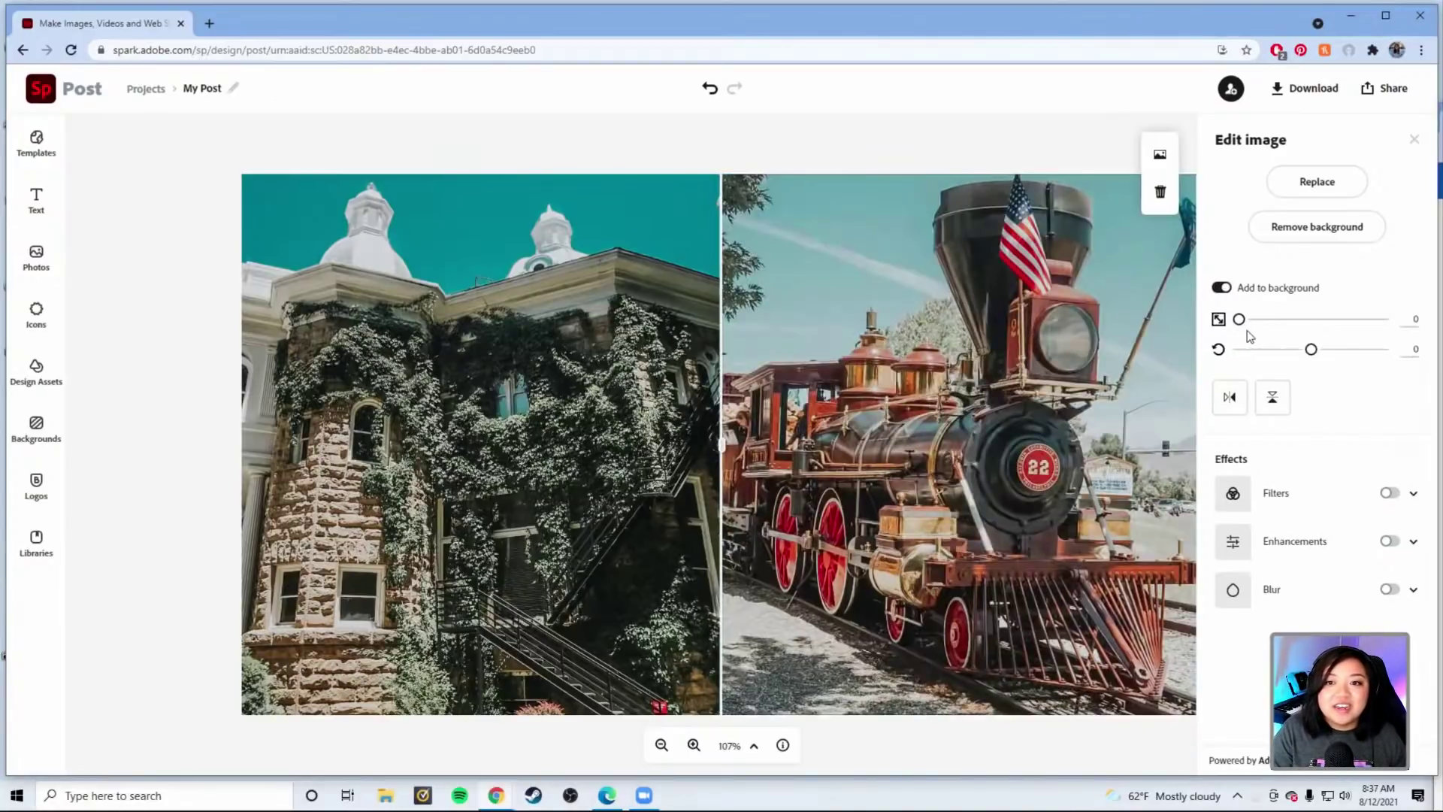
drag(1240, 319, 1227, 320)
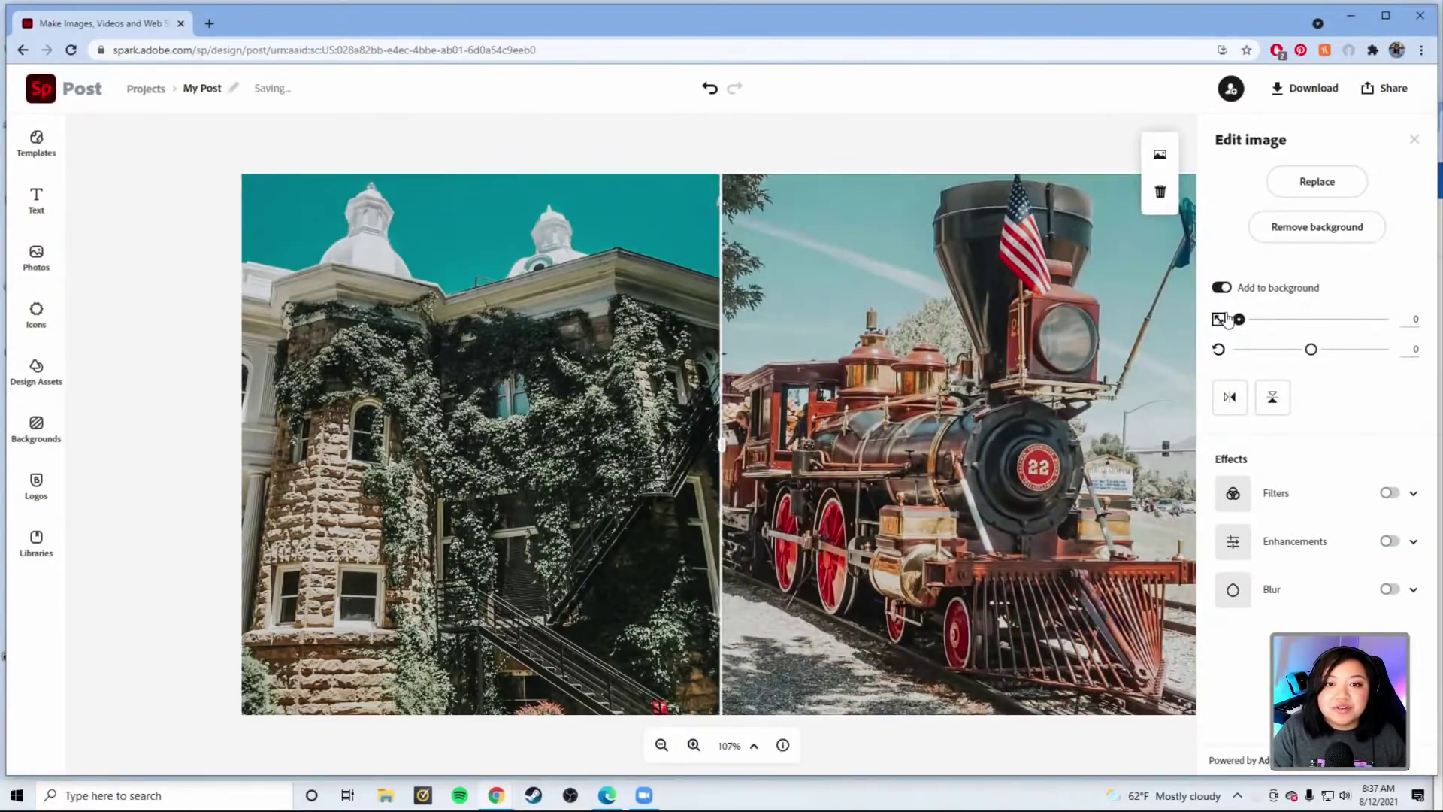
- Reposition the building and locomotive photos slightly within their background cells, and deselect the background
drag(489, 435, 624, 534)
drag(997, 397, 1006, 422)
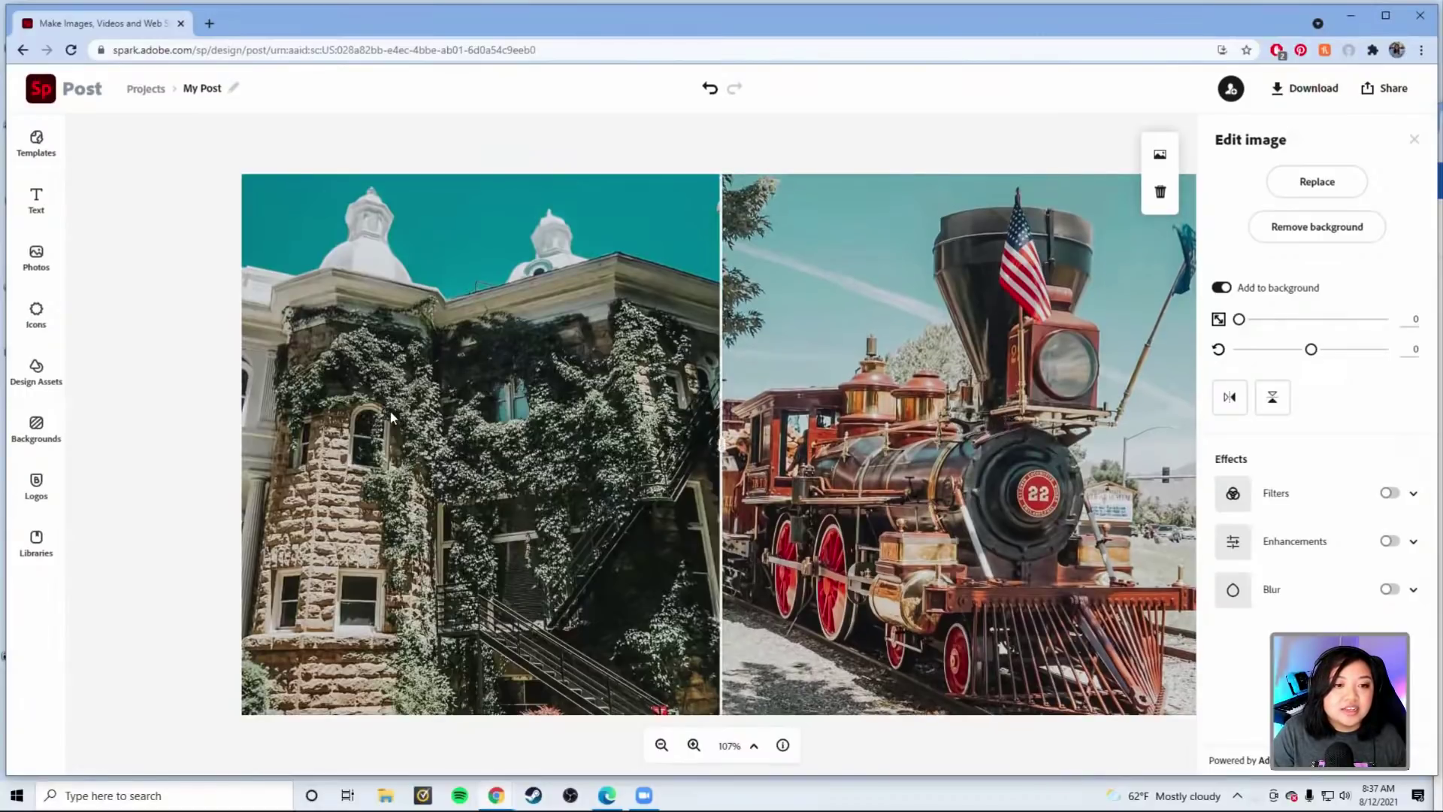
drag(391, 408, 392, 409)
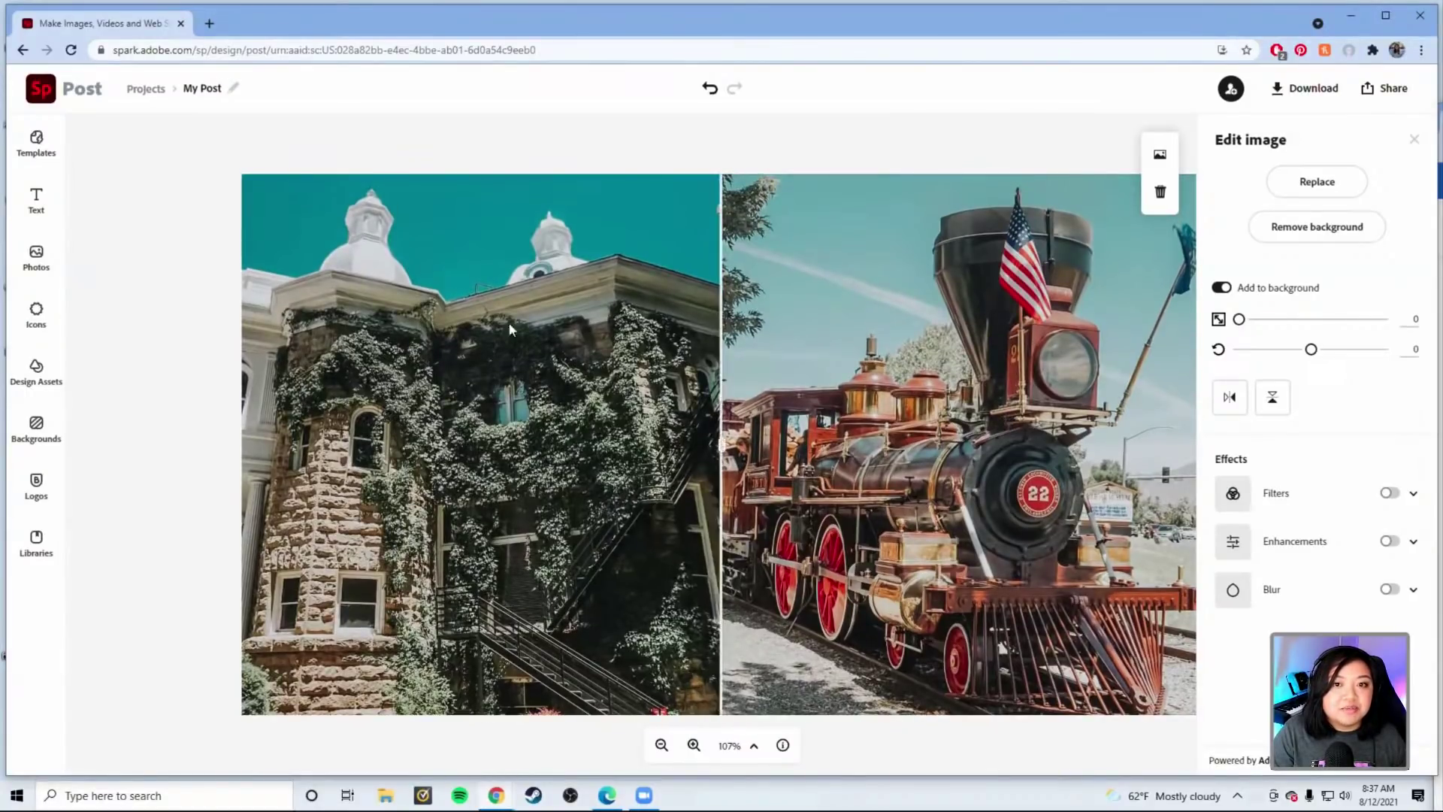
click(720, 154)
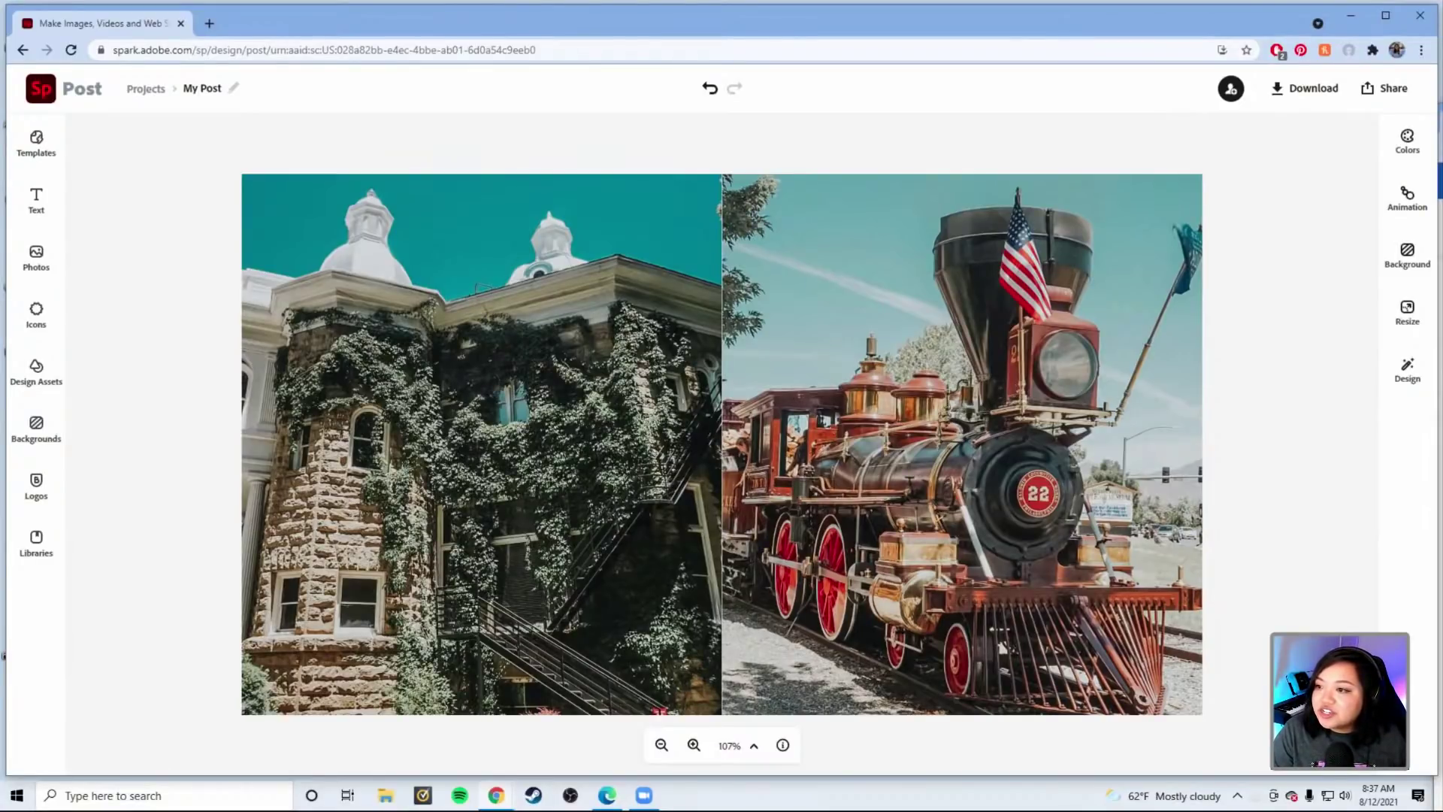
click(526, 290)
click(193, 428)
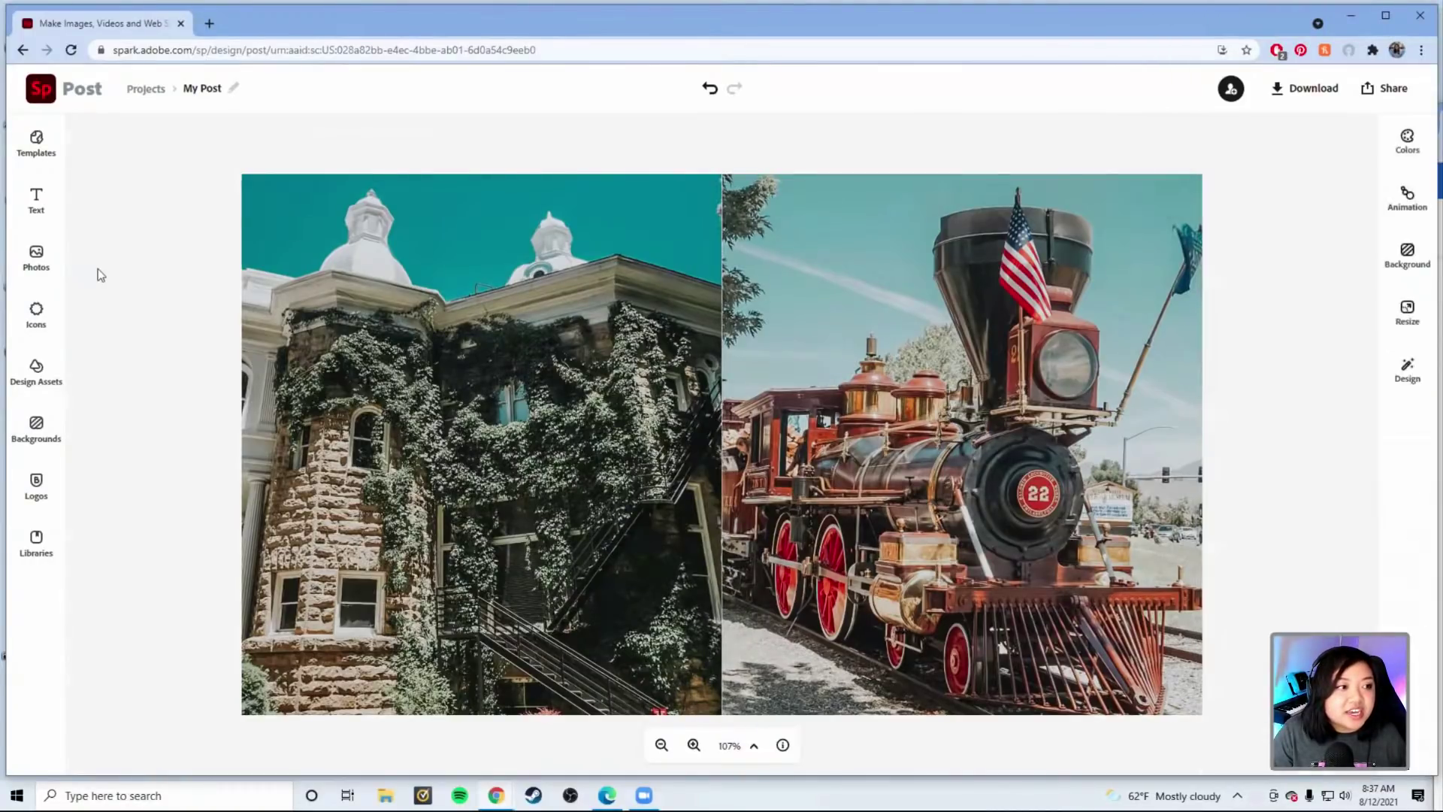
- Add the photo of the walking woman in a striped top and teal pants from the Lightroom Carson album
click(37, 256)
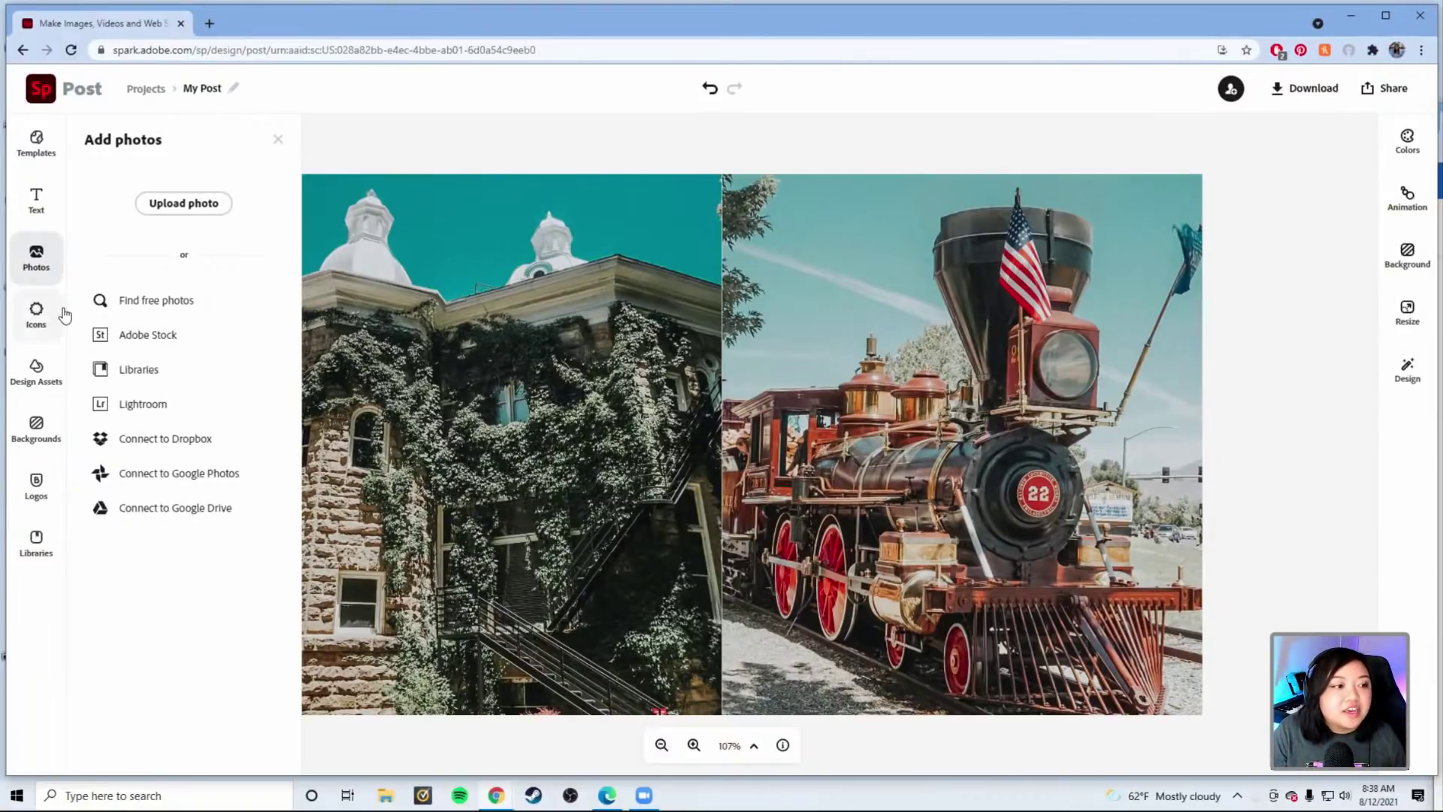
click(142, 403)
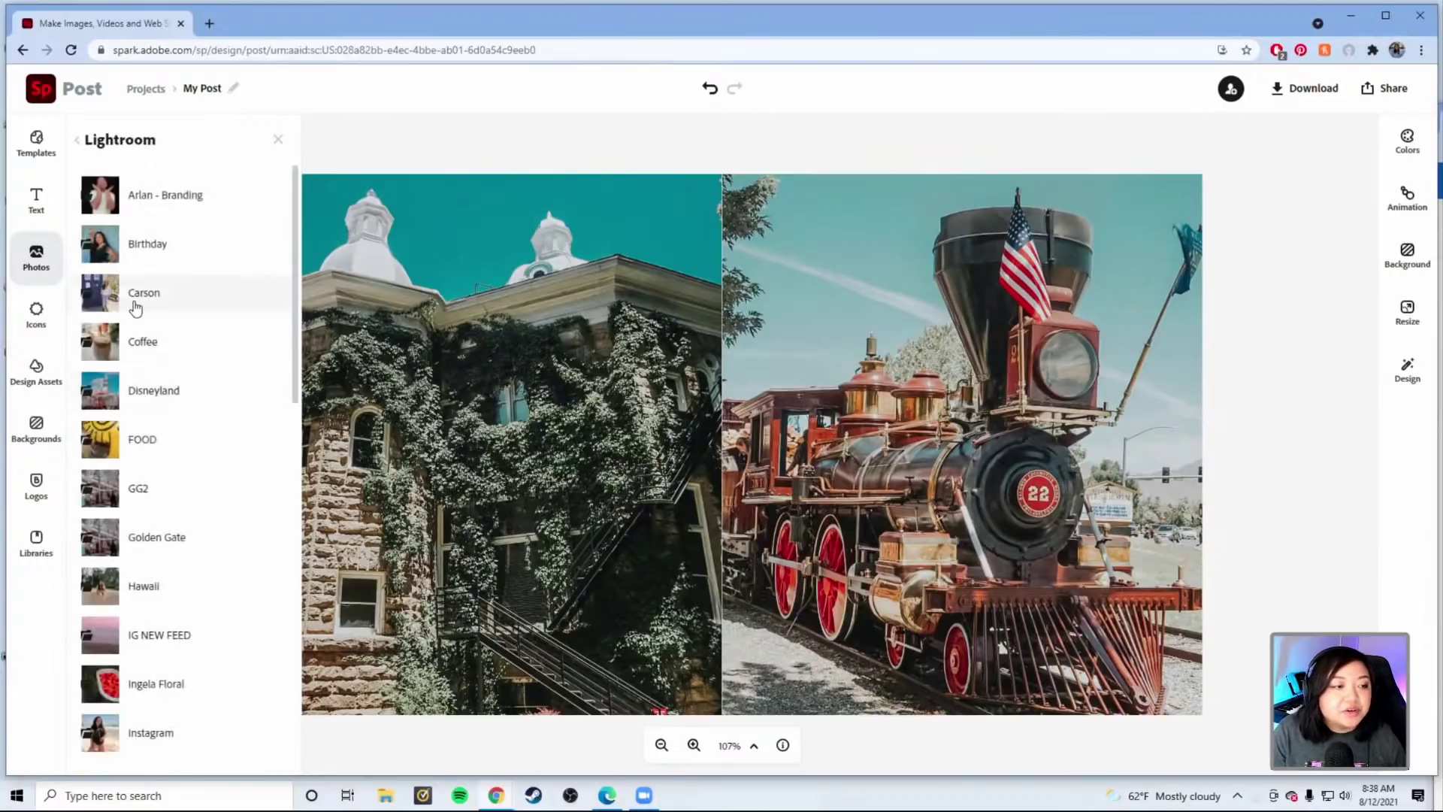
click(135, 297)
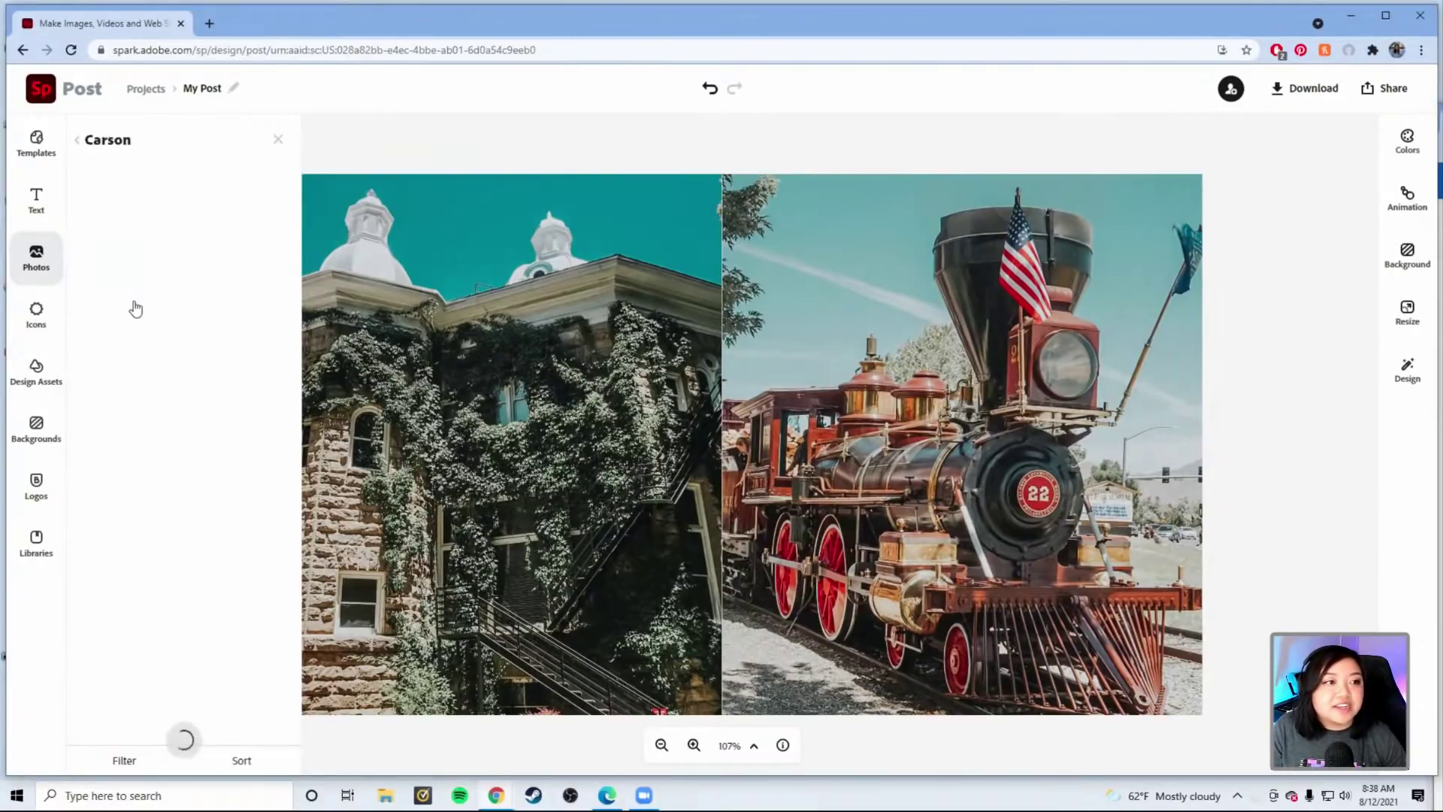
scroll(135, 307, down, 15)
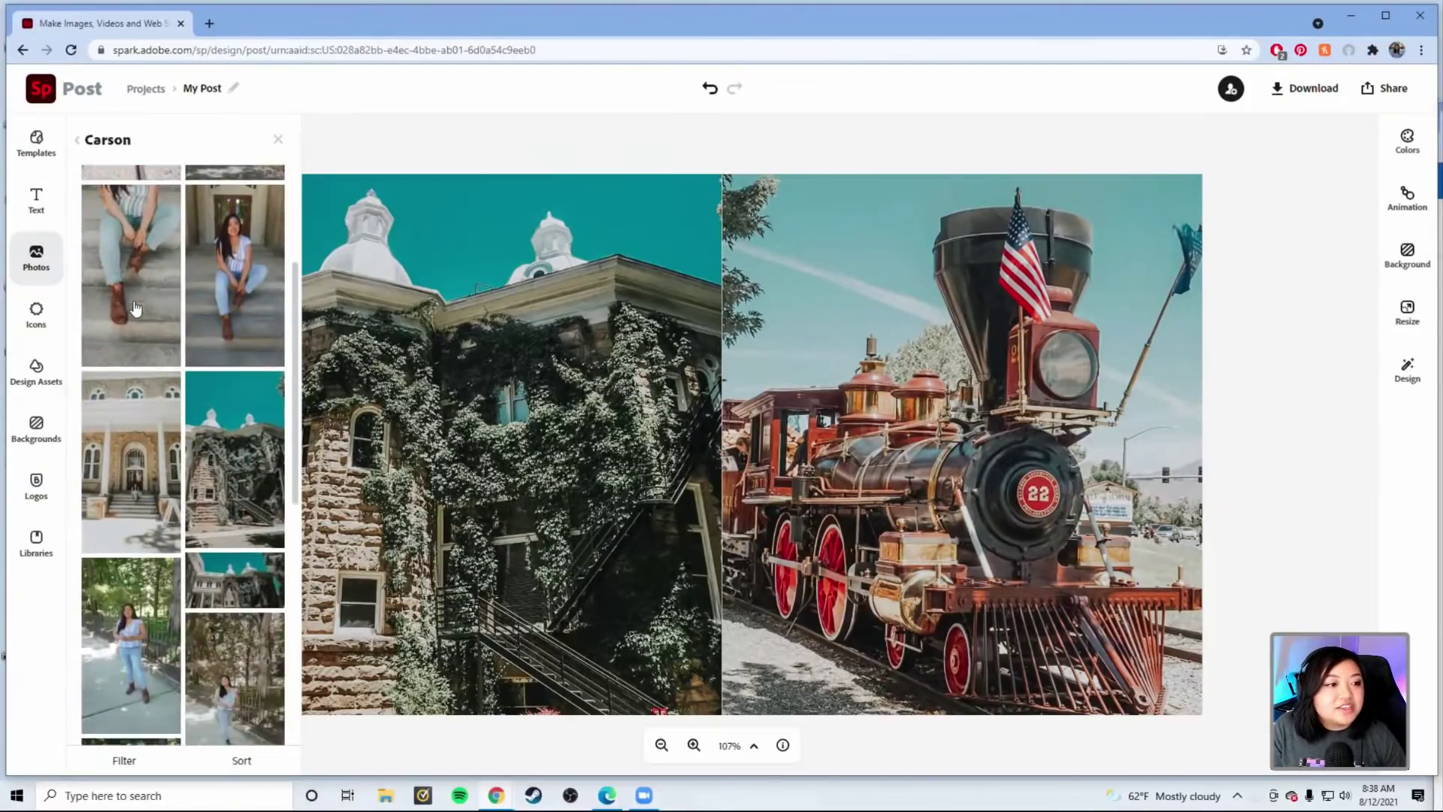
scroll(135, 306, down, 1)
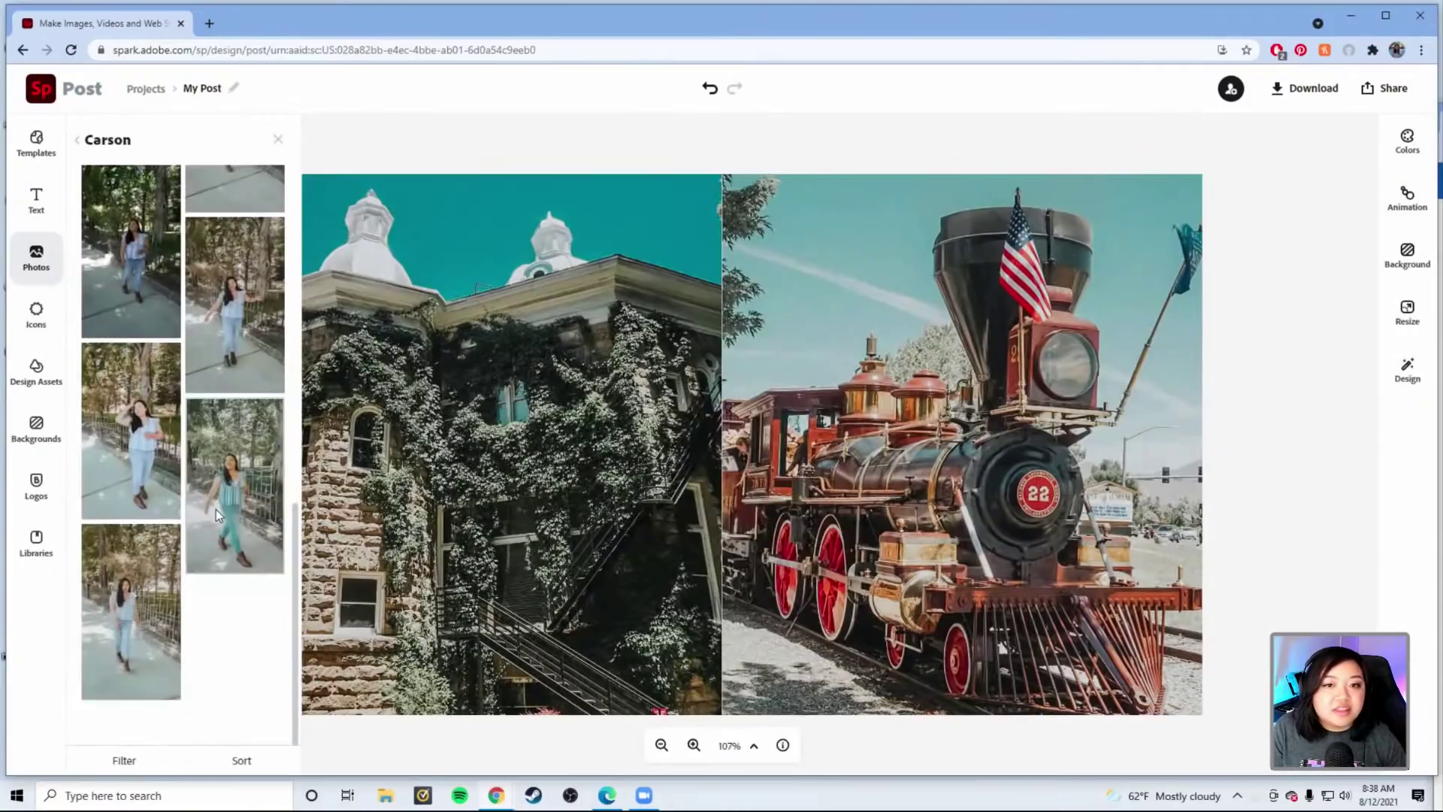
click(215, 508)
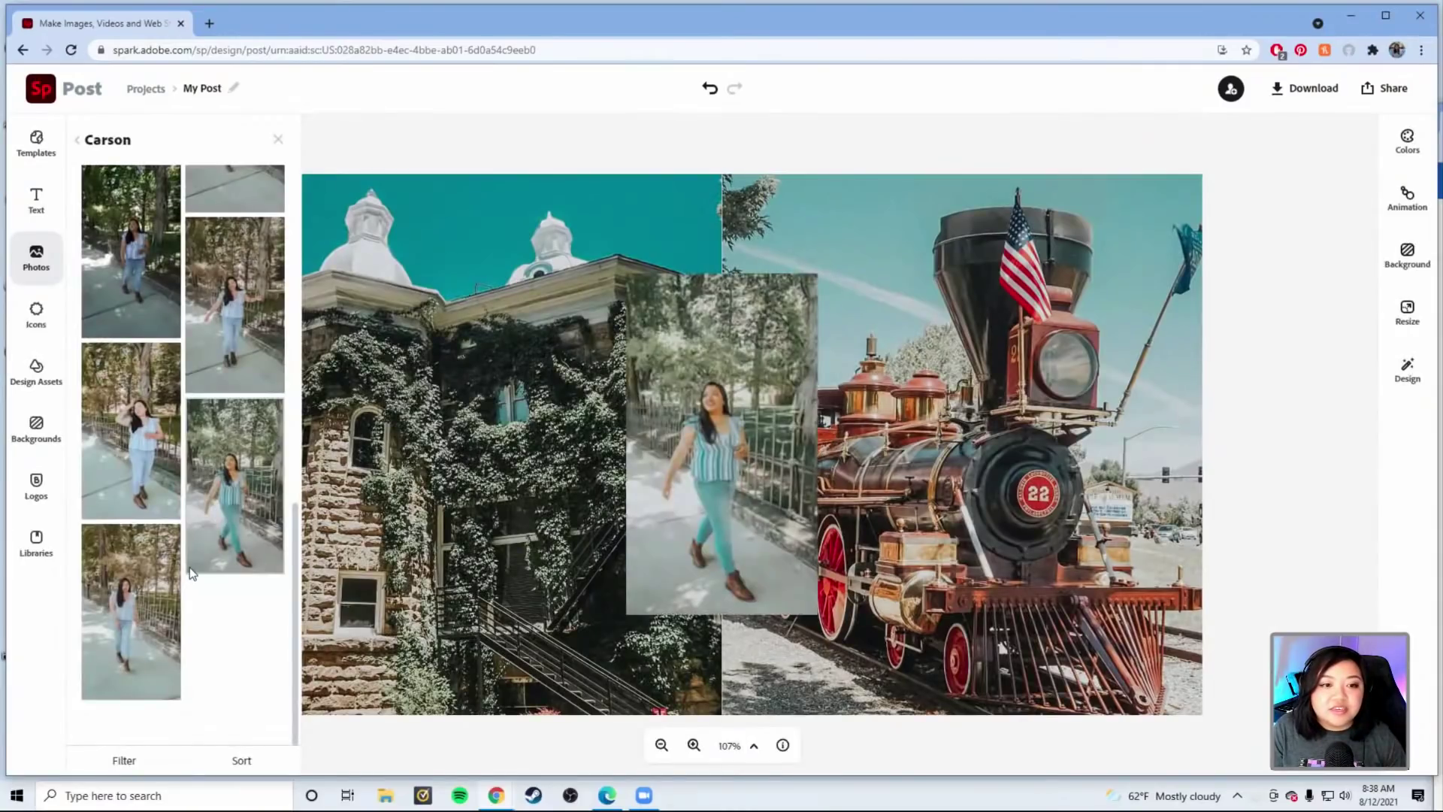
- Enlarge the walking woman photo to nearly the full canvas height and center it over the divider between the background photos
click(762, 423)
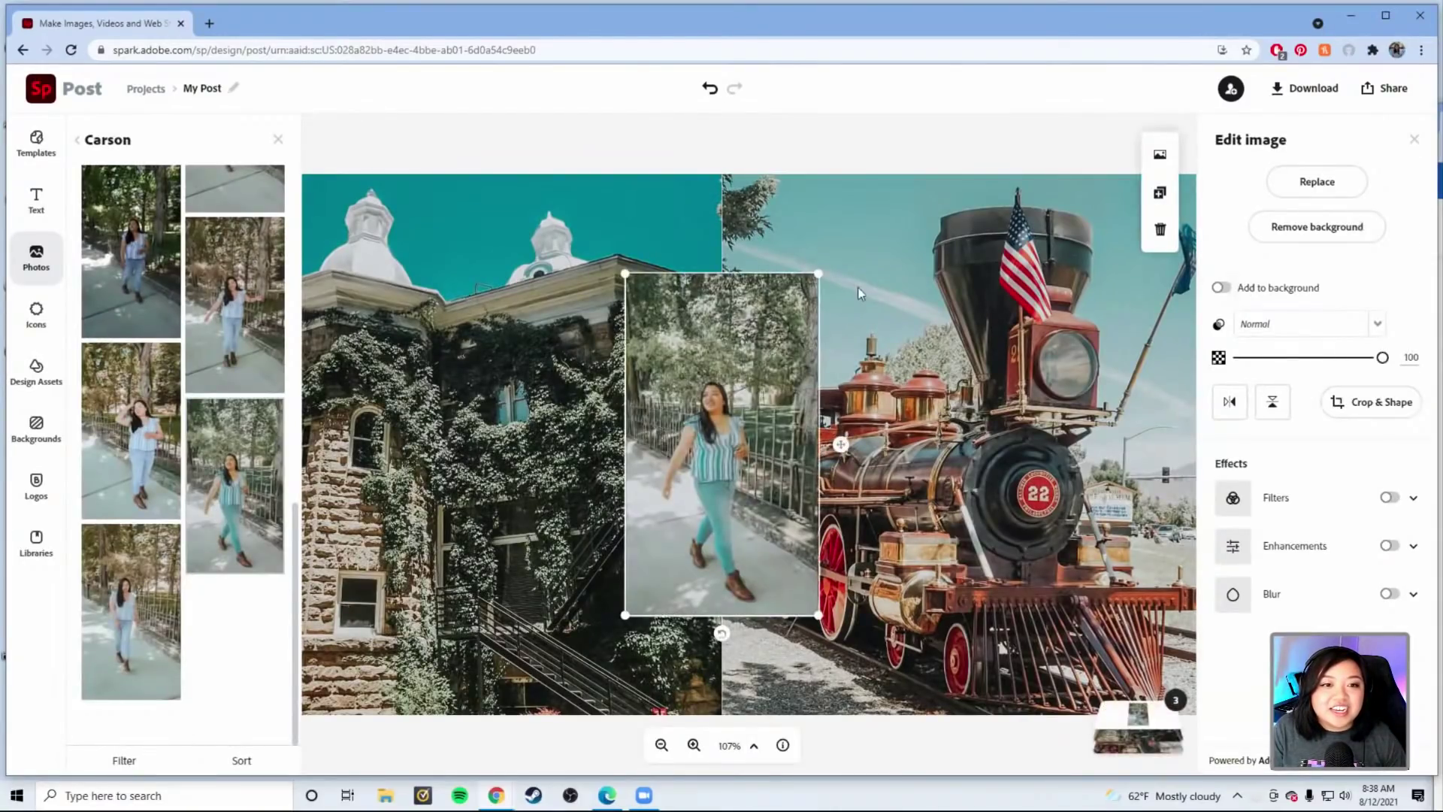
drag(819, 274, 857, 203)
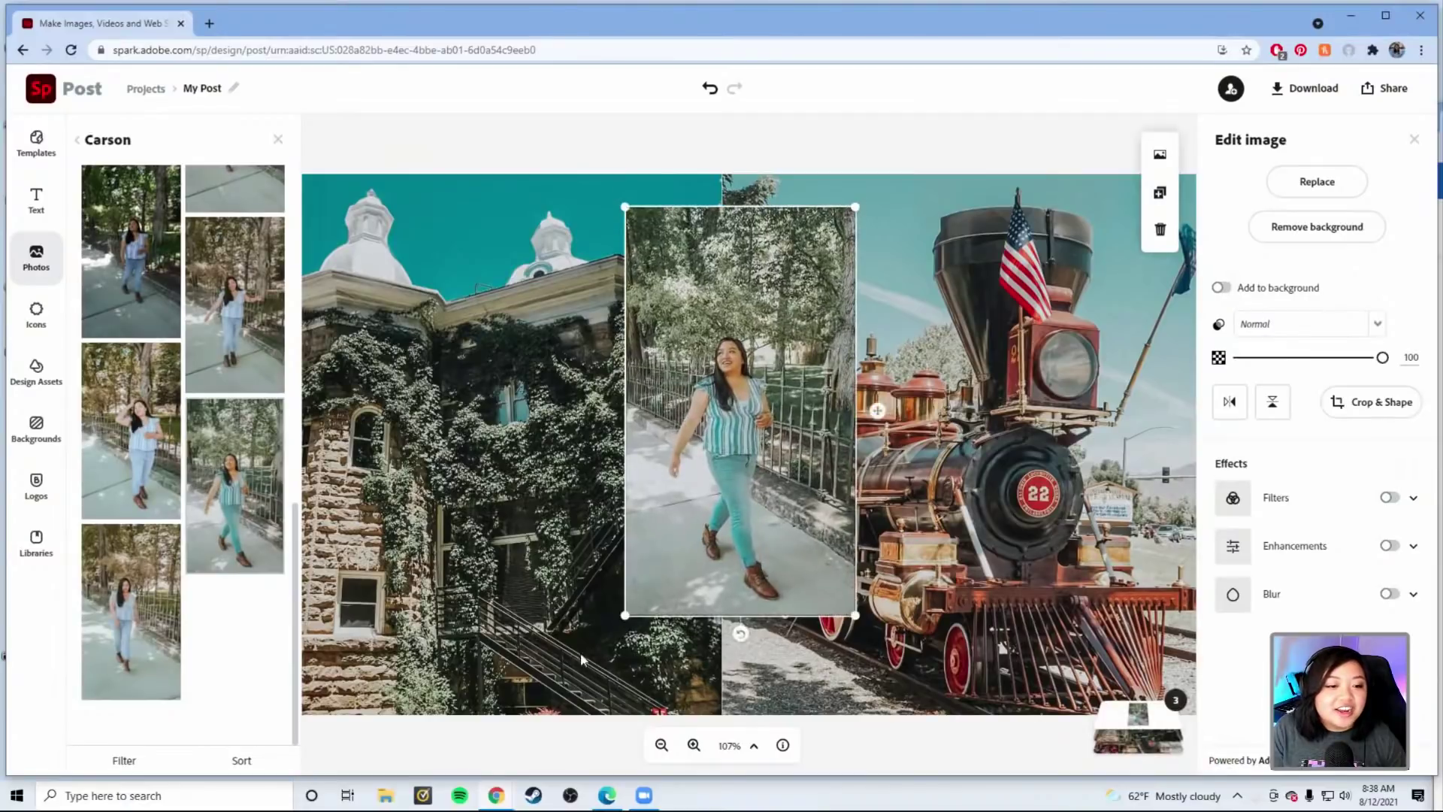
drag(623, 618, 577, 704)
mouse_move(747, 509)
mouse_down()
mouse_move(782, 526)
mouse_move(750, 501)
mouse_move(708, 525)
mouse_move(753, 505)
mouse_up()
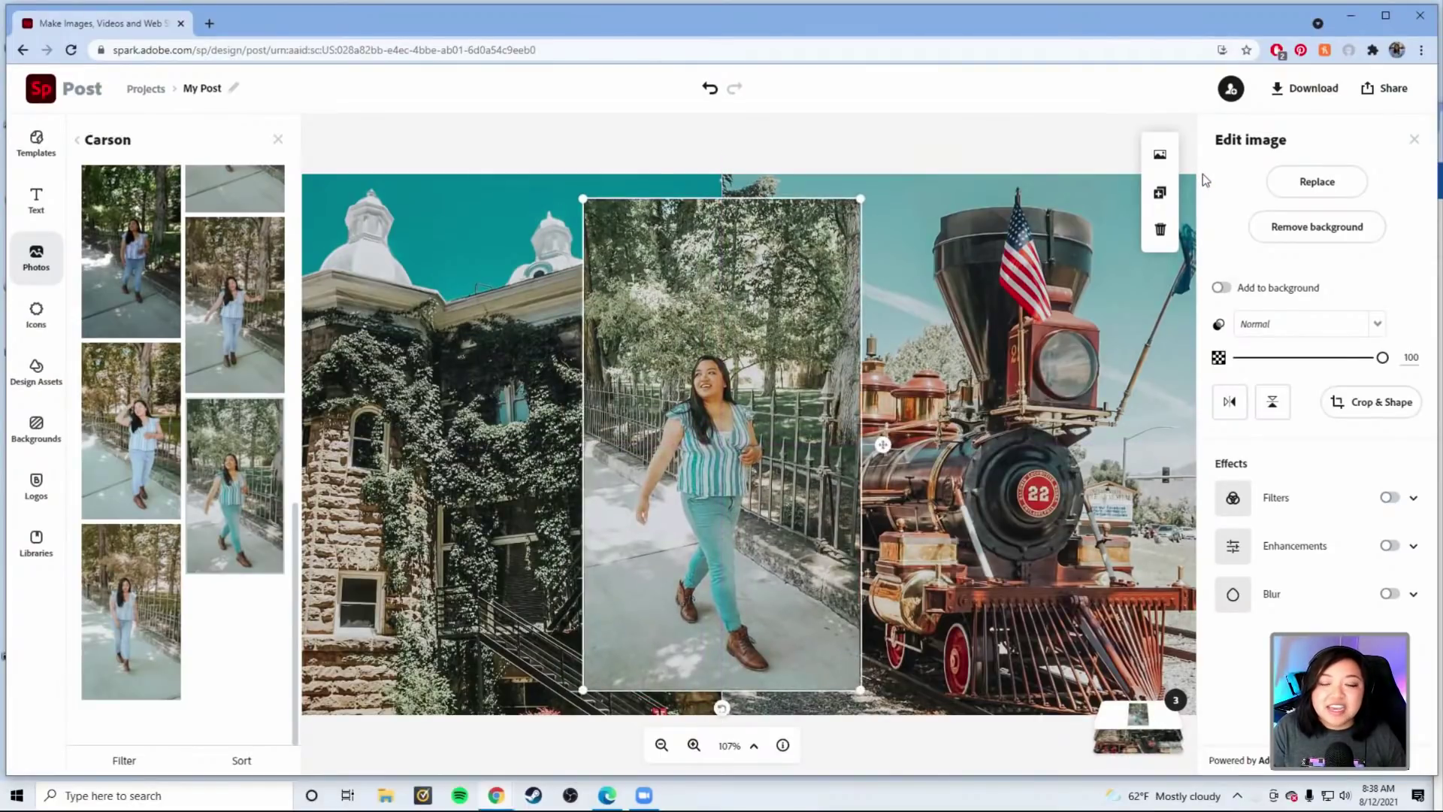
- Remove the background from the walking woman photo and enlarge the cutout to nearly full canvas height over the divider
click(1260, 226)
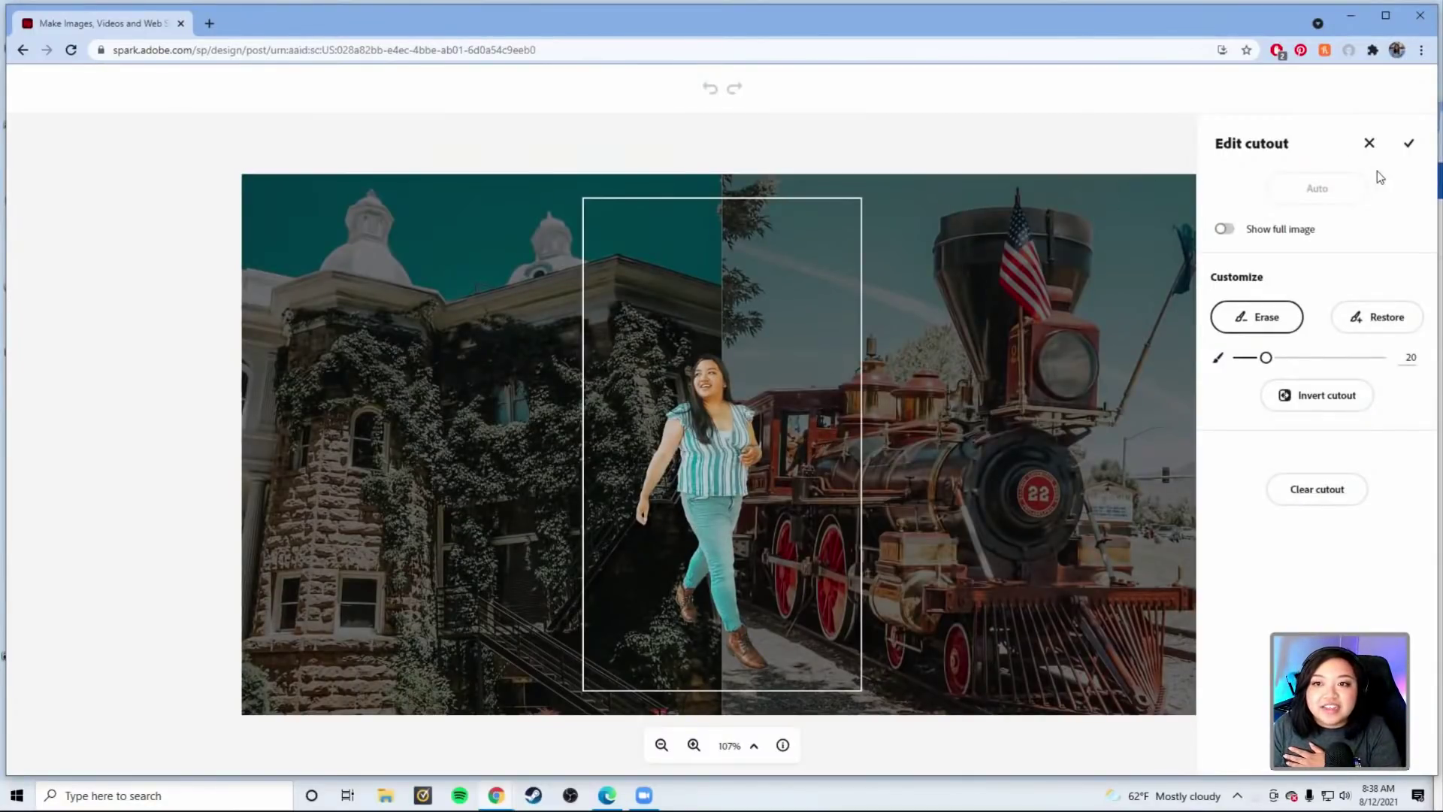
click(1405, 146)
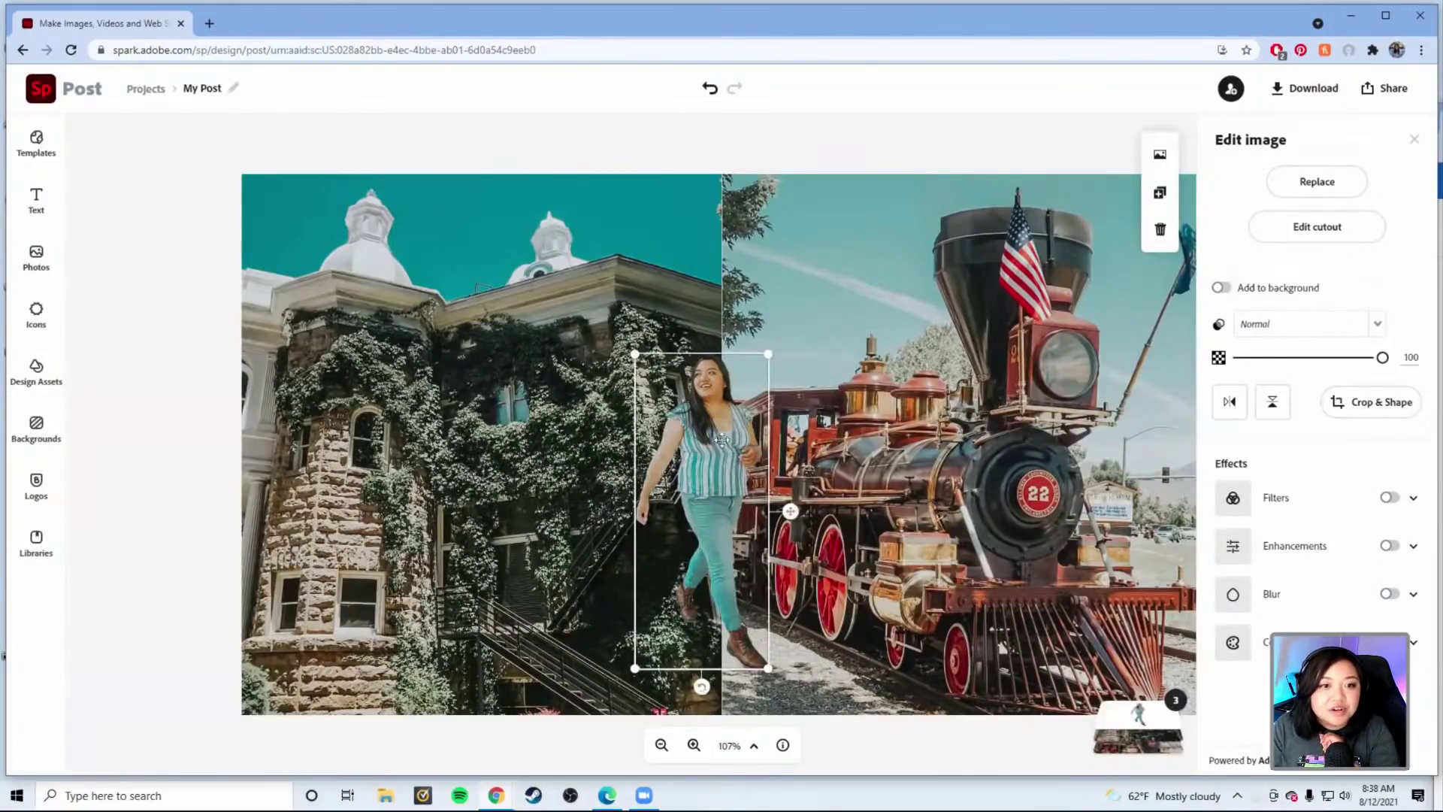
drag(679, 448, 641, 463)
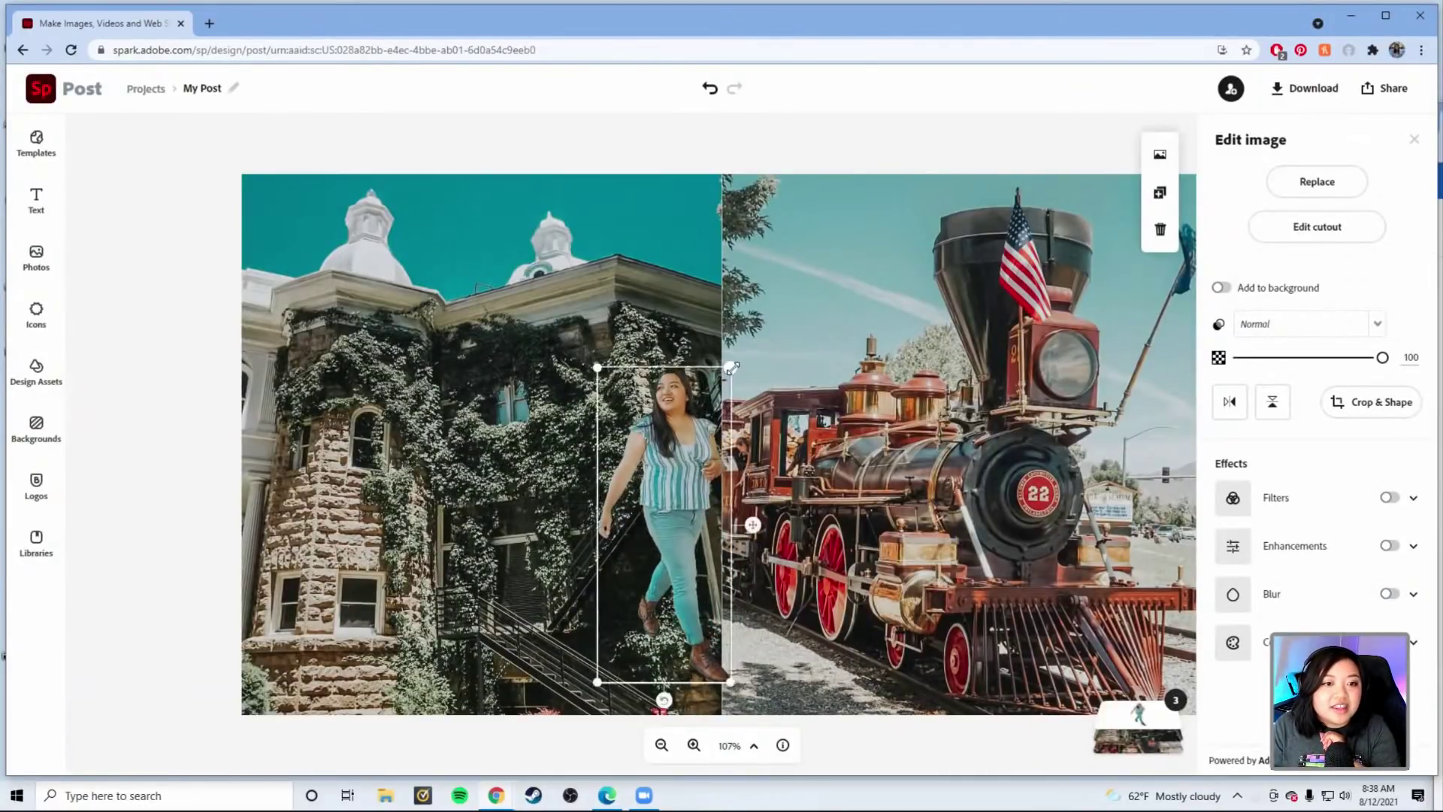
drag(726, 366, 851, 194)
drag(773, 339, 686, 317)
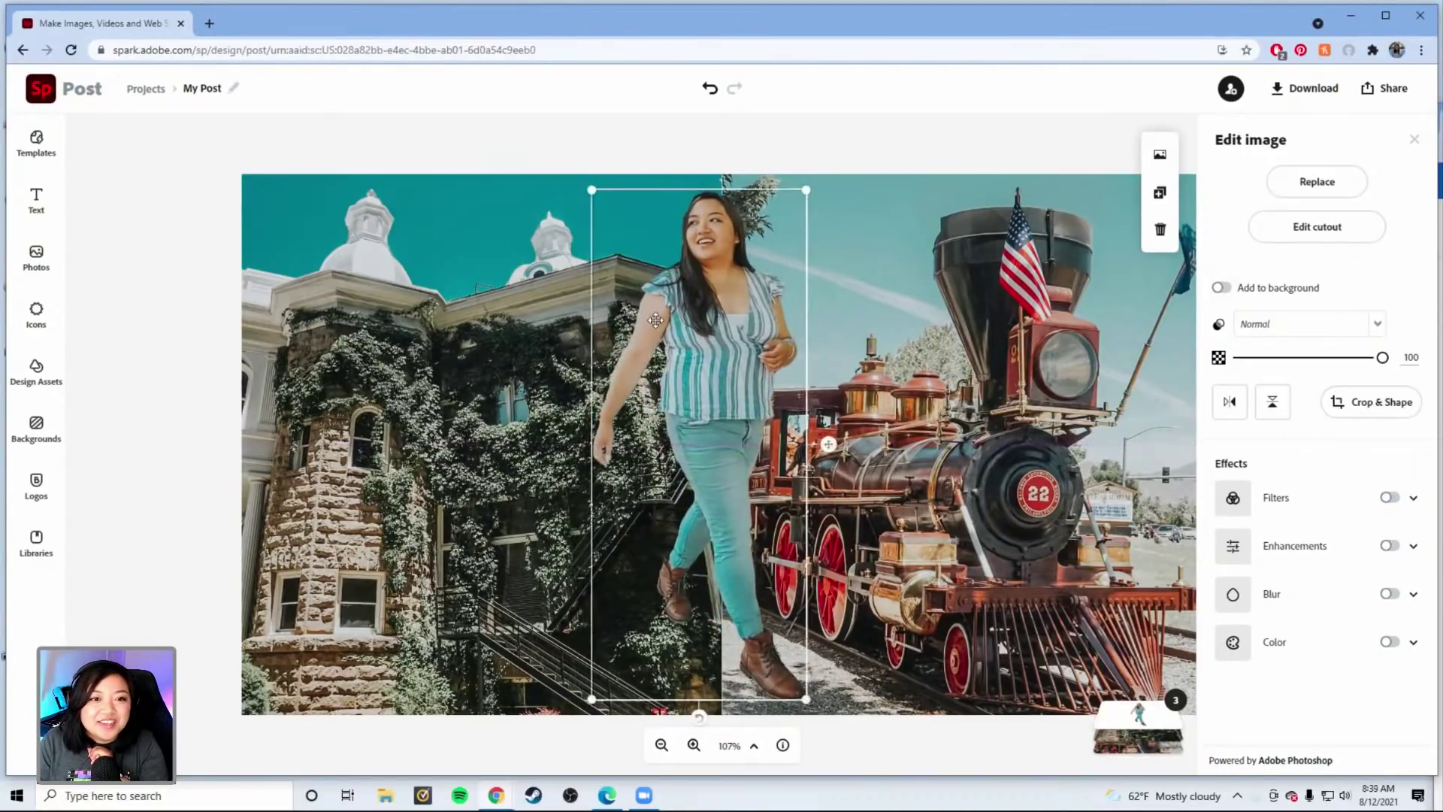
- Zoom far out to check how the composition reads at small thumbnail size
click(661, 746)
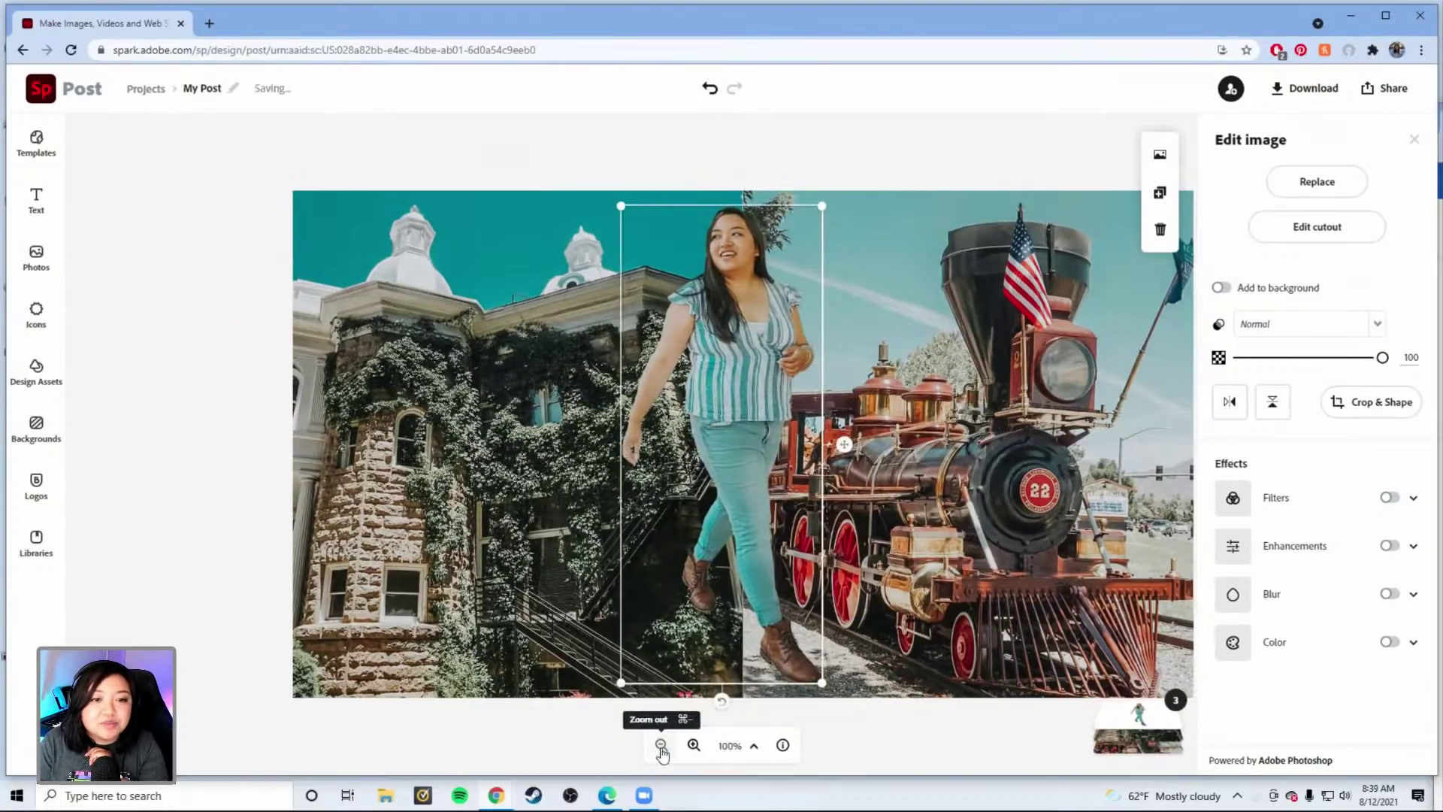
click(661, 746)
click(660, 746)
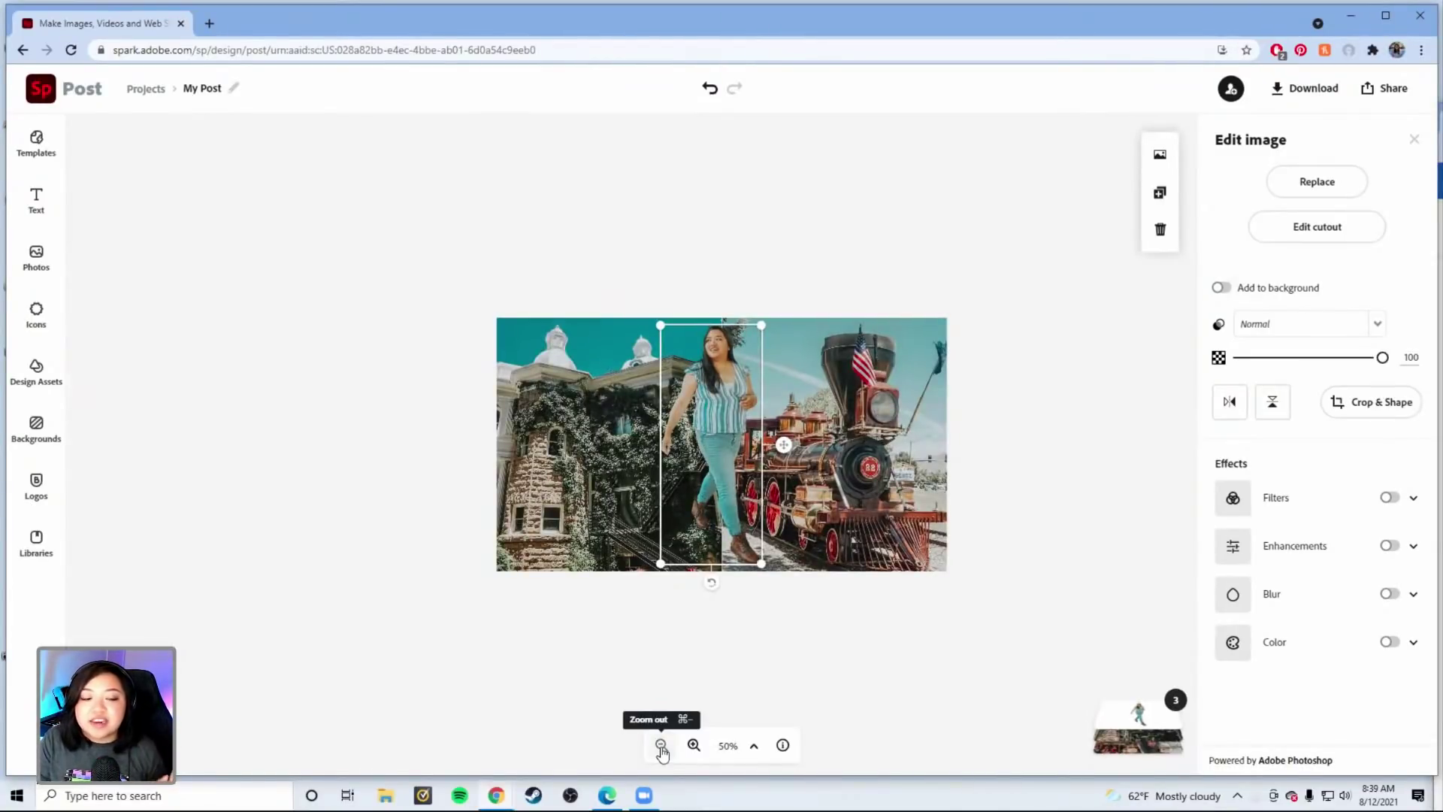
click(661, 746)
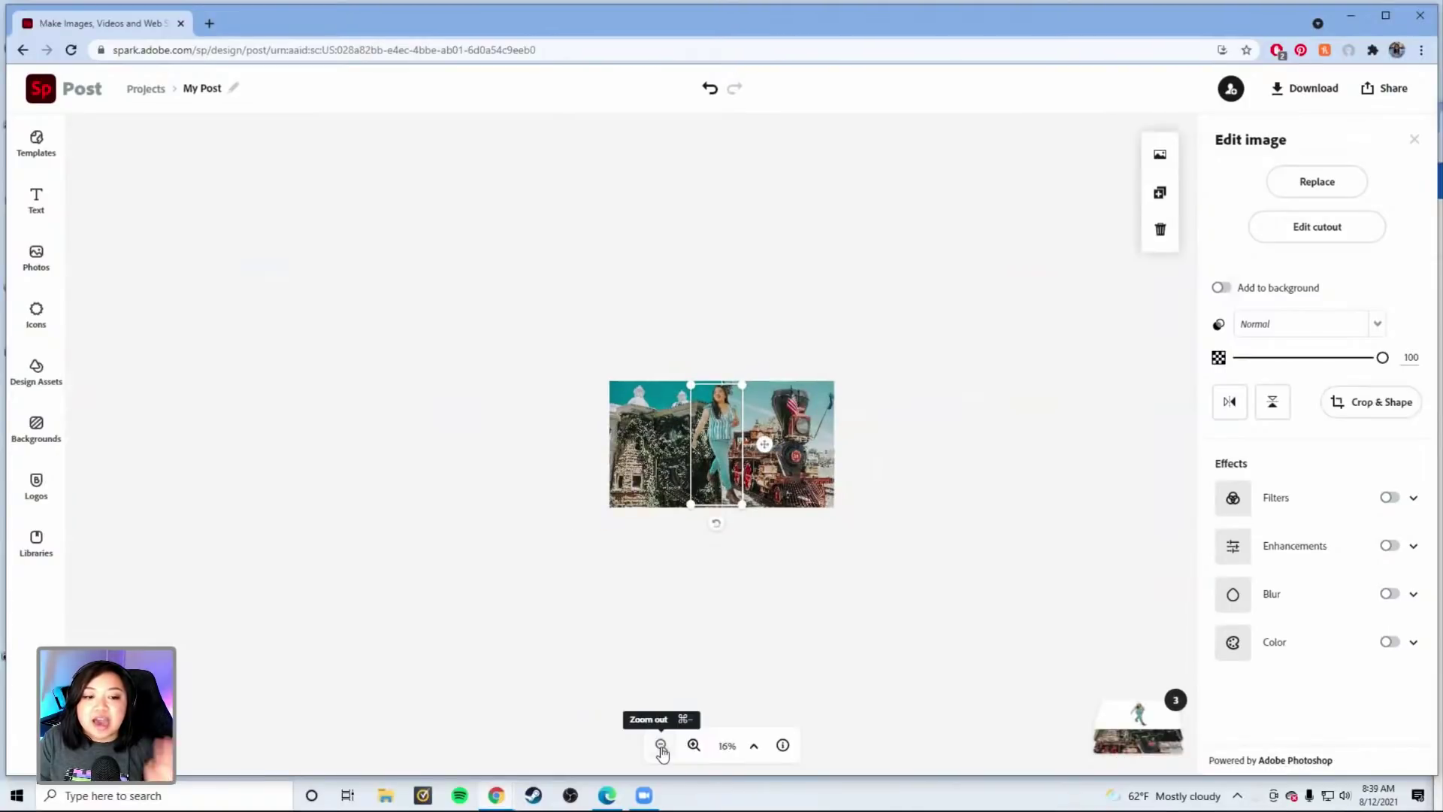
- Enlarge the woman cutout until it is cropped at the thighs and position it over the divider between the background photos
click(661, 746)
click(693, 745)
click(692, 745)
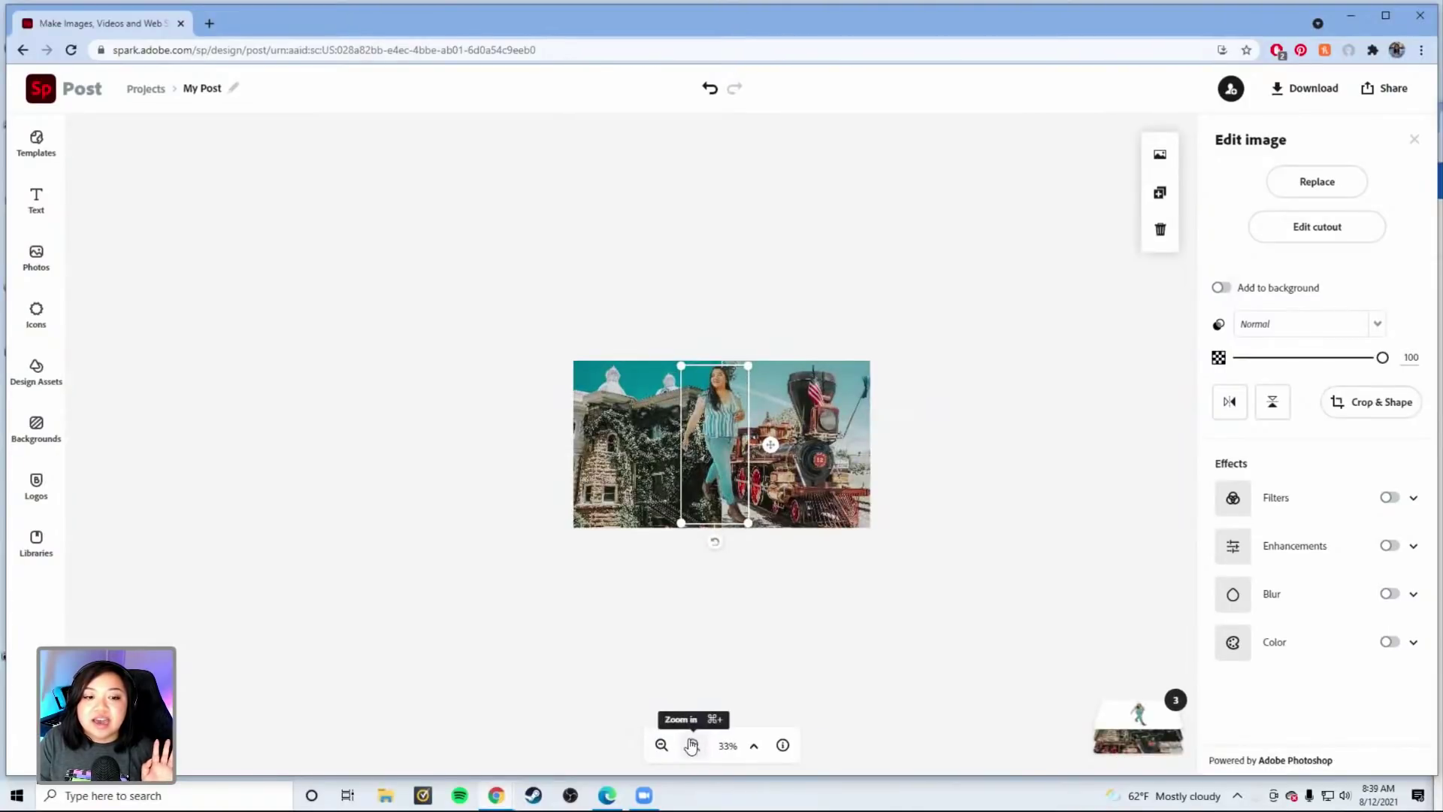
click(666, 747)
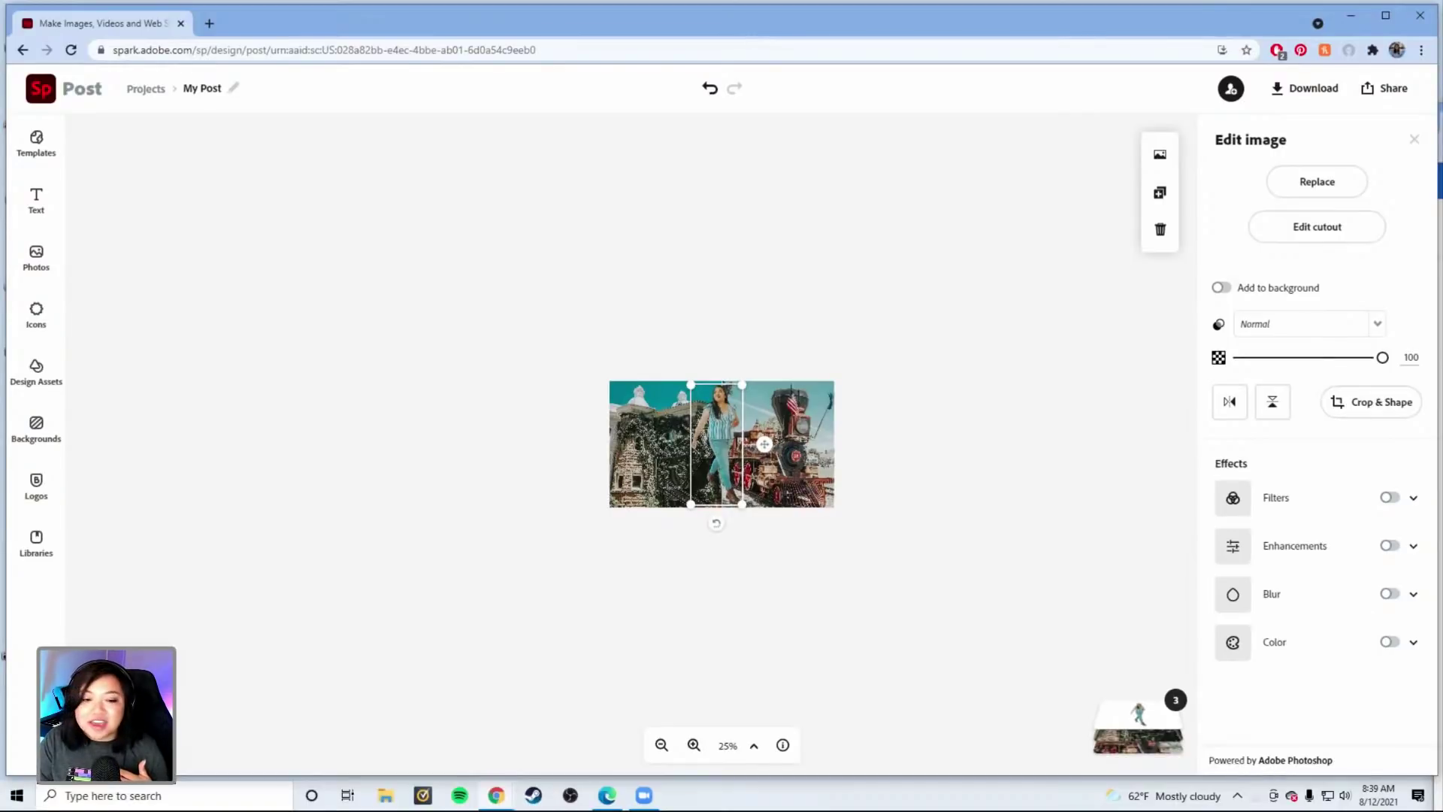
click(692, 746)
click(692, 746)
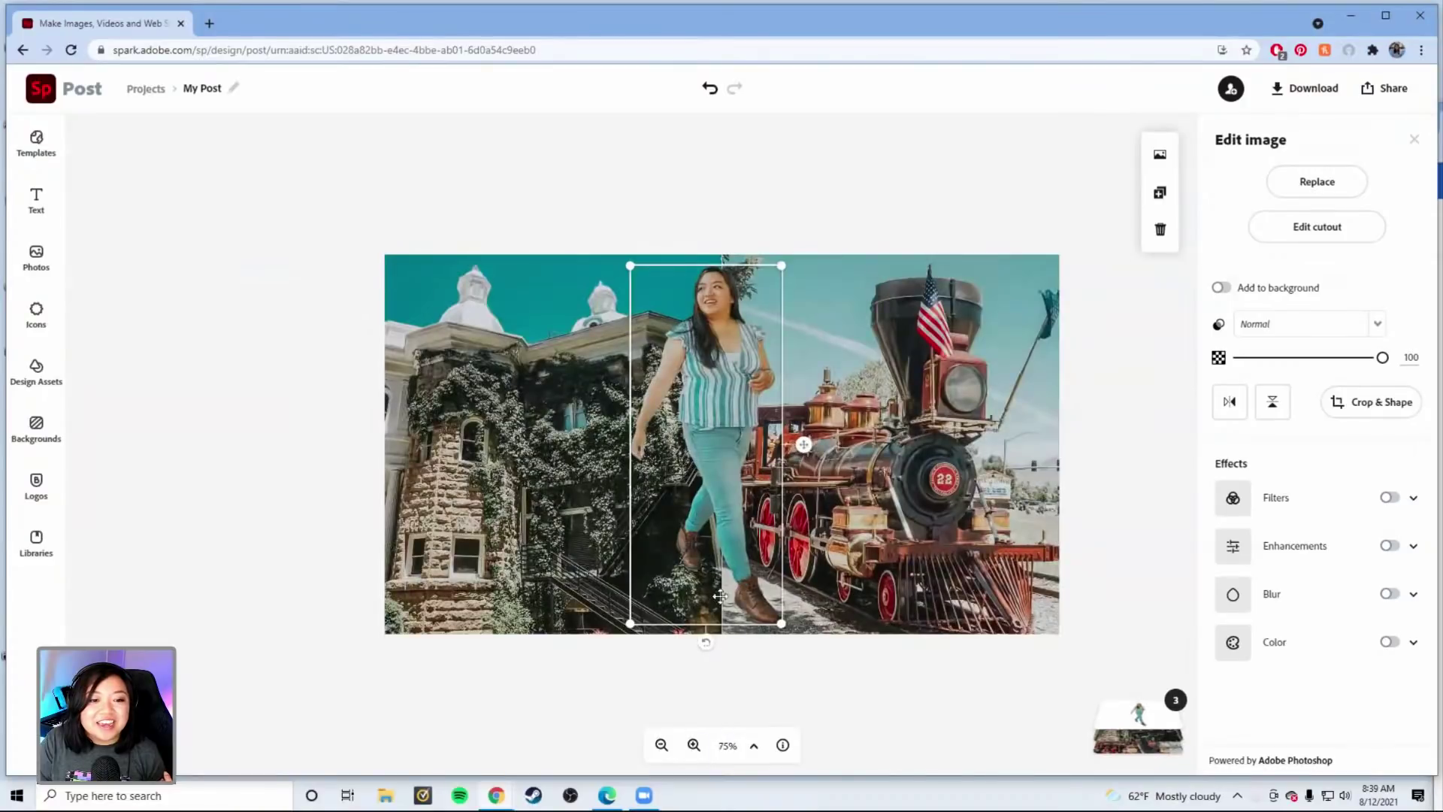
drag(632, 624, 553, 806)
drag(720, 365, 748, 419)
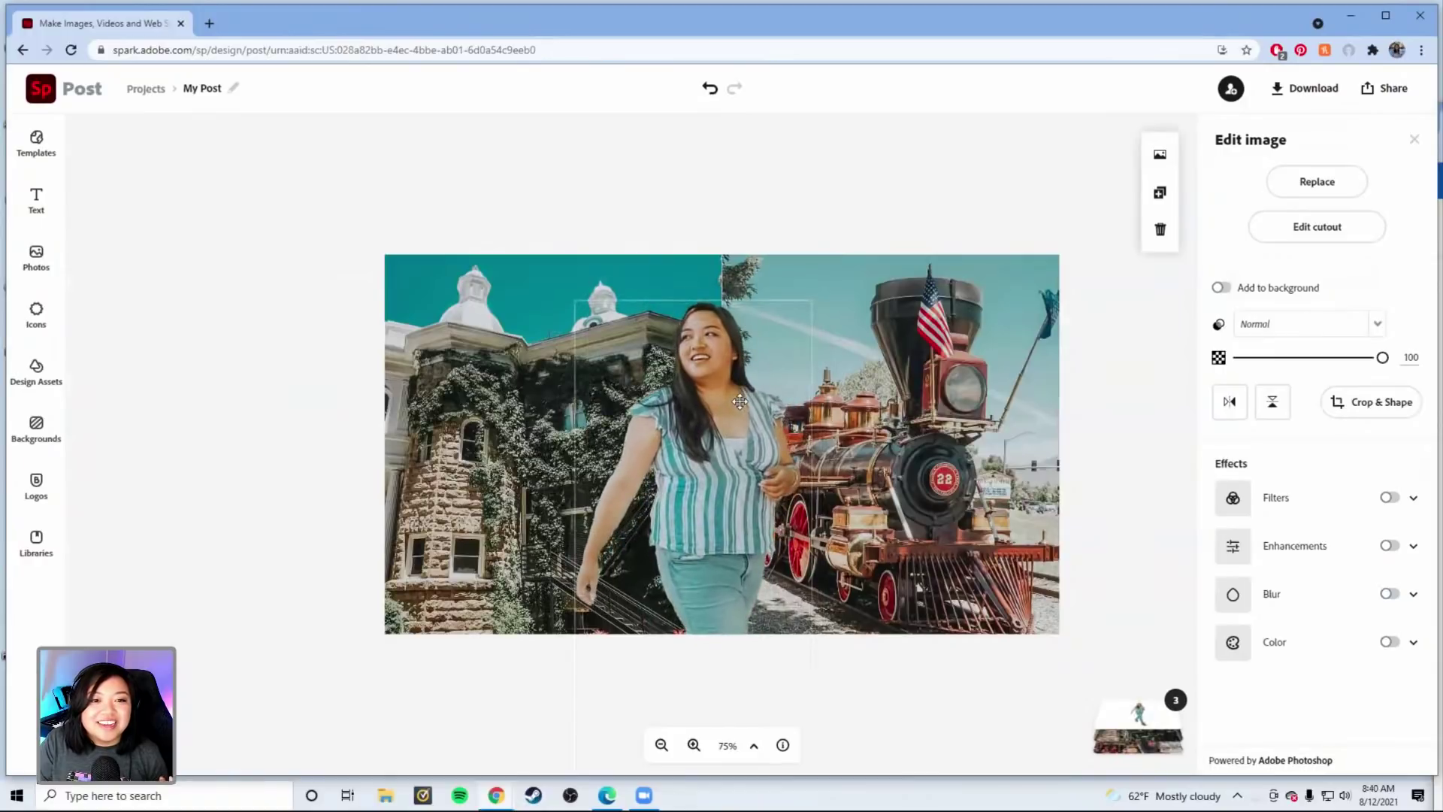
drag(811, 301, 825, 268)
mouse_move(741, 436)
mouse_down()
mouse_move(741, 466)
mouse_move(746, 446)
mouse_up()
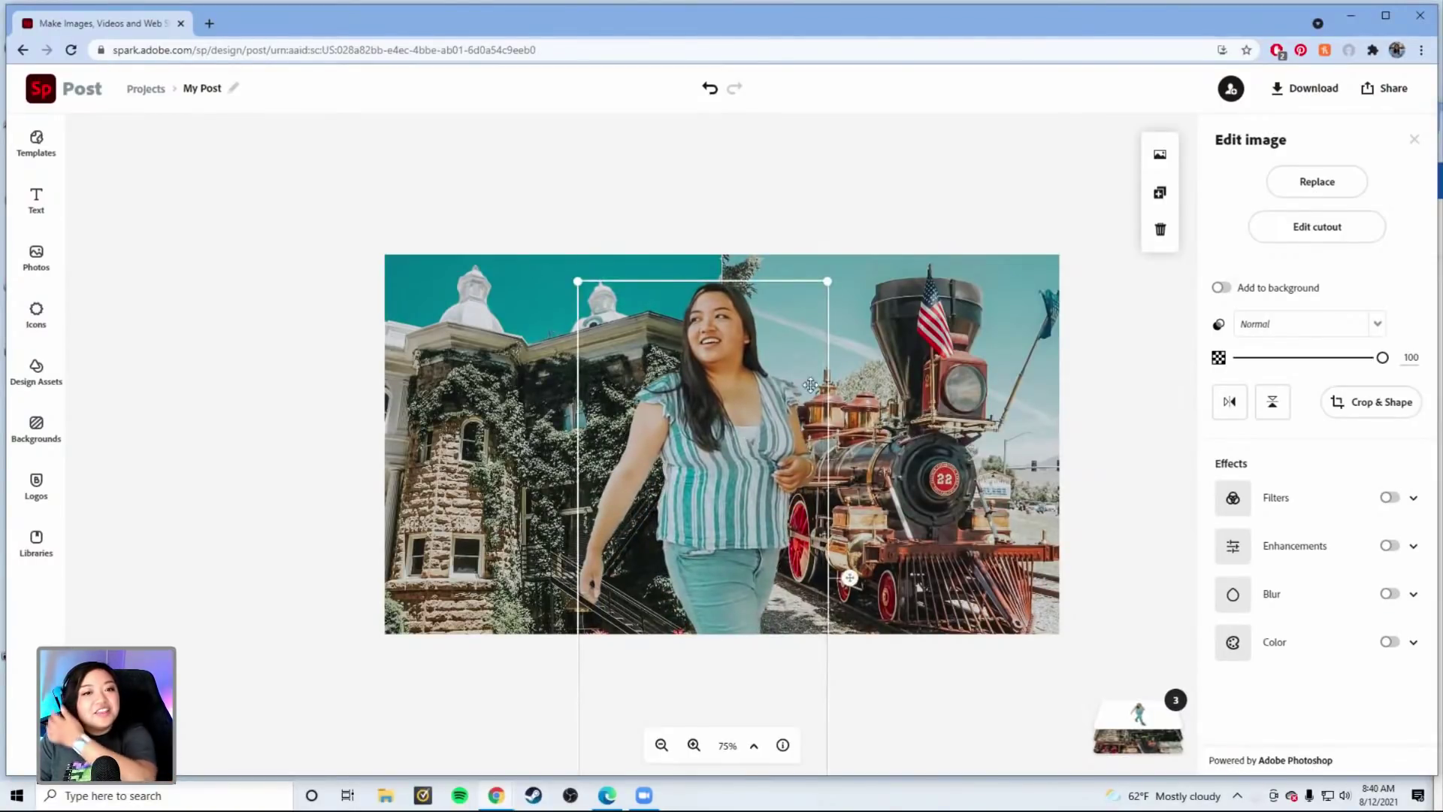
- Shrink the woman cutout to nearly full length and move it onto the stone building photo
drag(826, 282, 671, 364)
drag(773, 266, 650, 265)
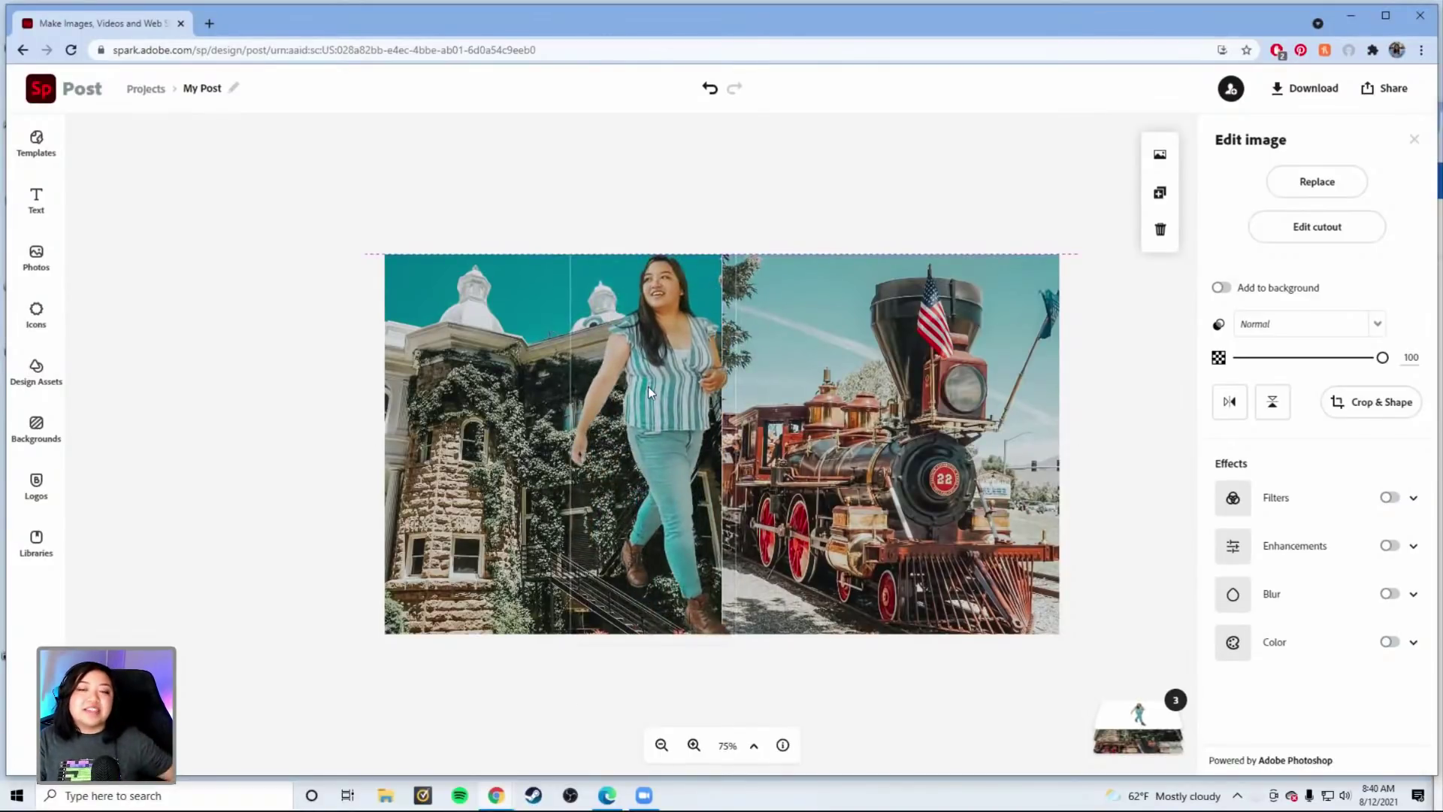
mouse_move(648, 386)
mouse_down()
mouse_move(653, 469)
mouse_move(645, 397)
mouse_up()
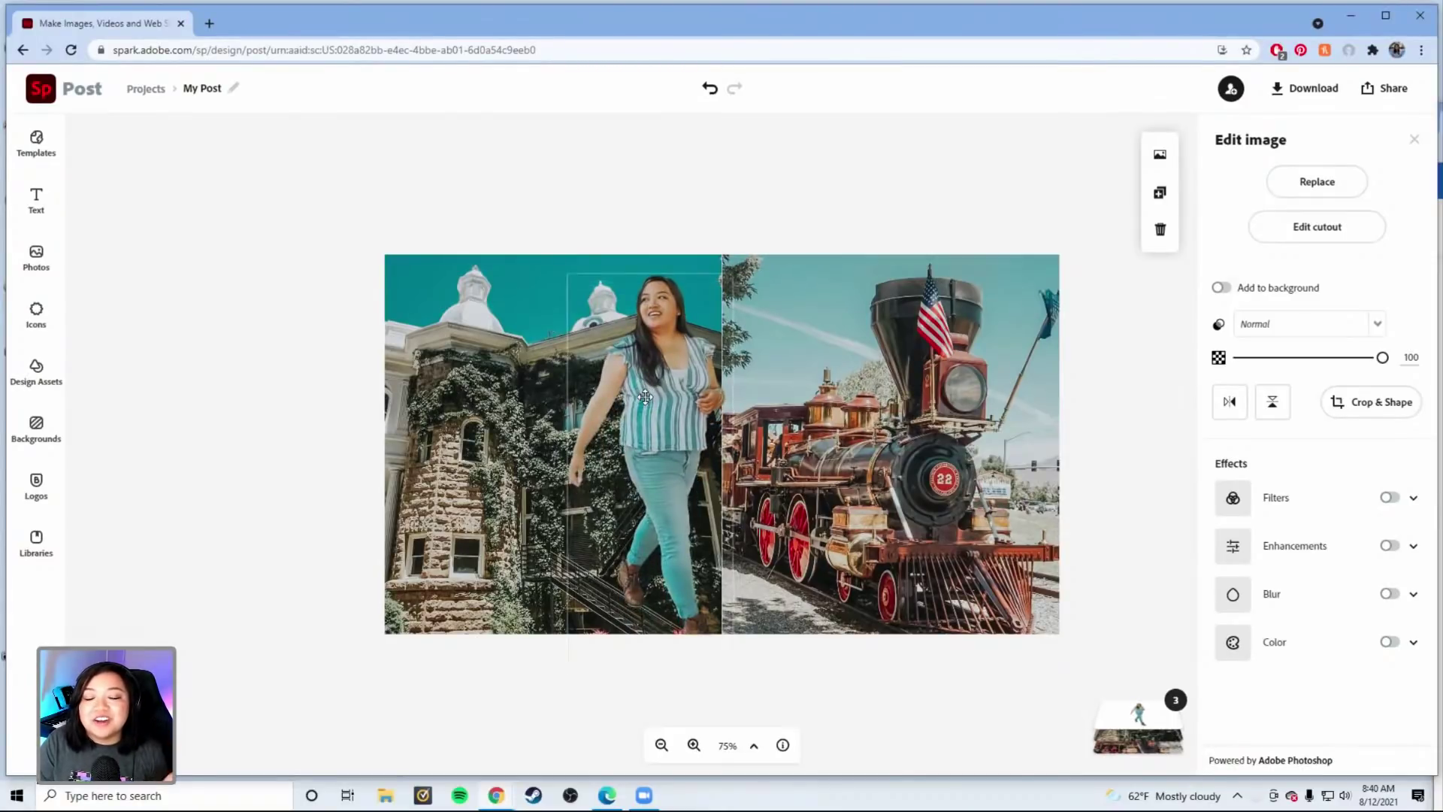
drag(645, 397, 645, 397)
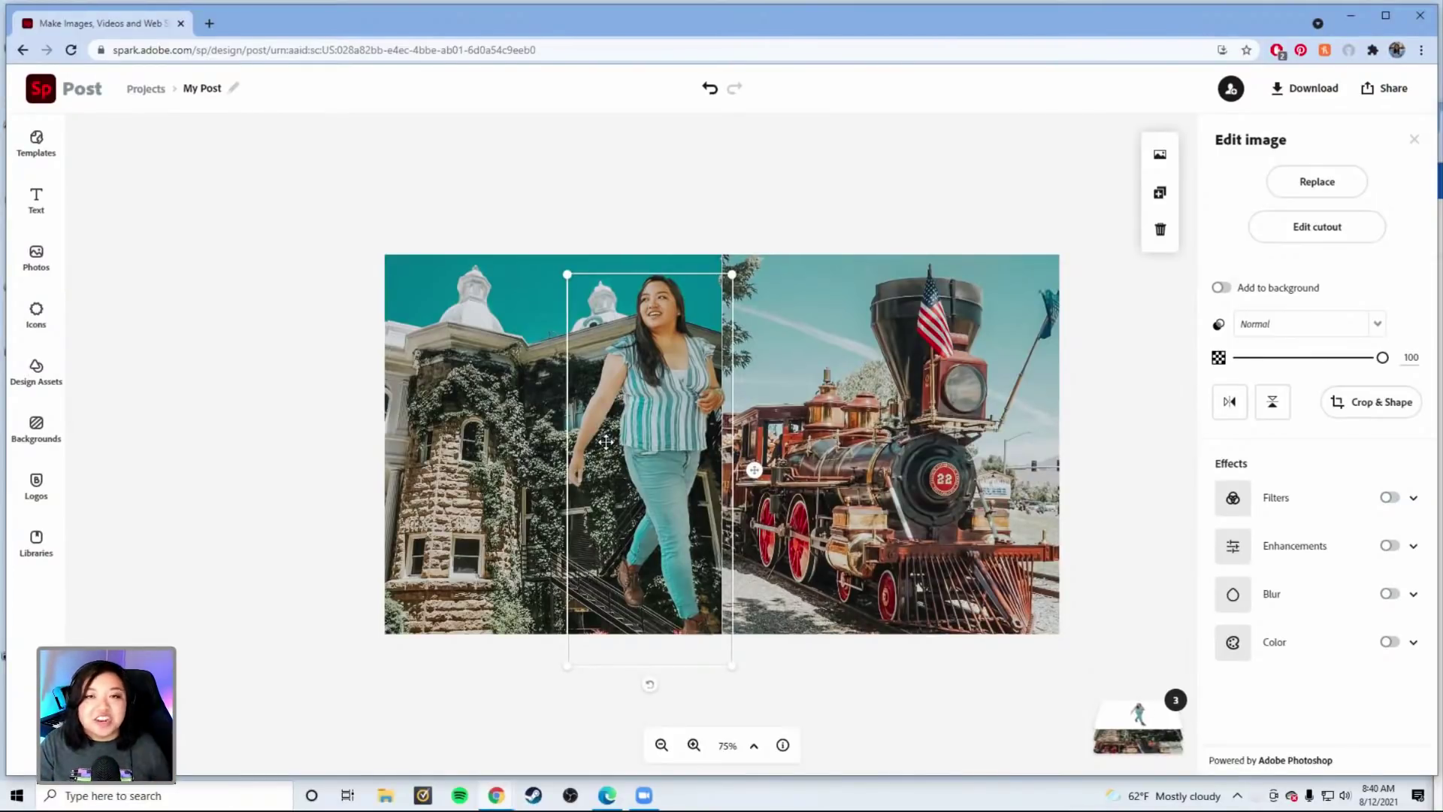
right_click(756, 445)
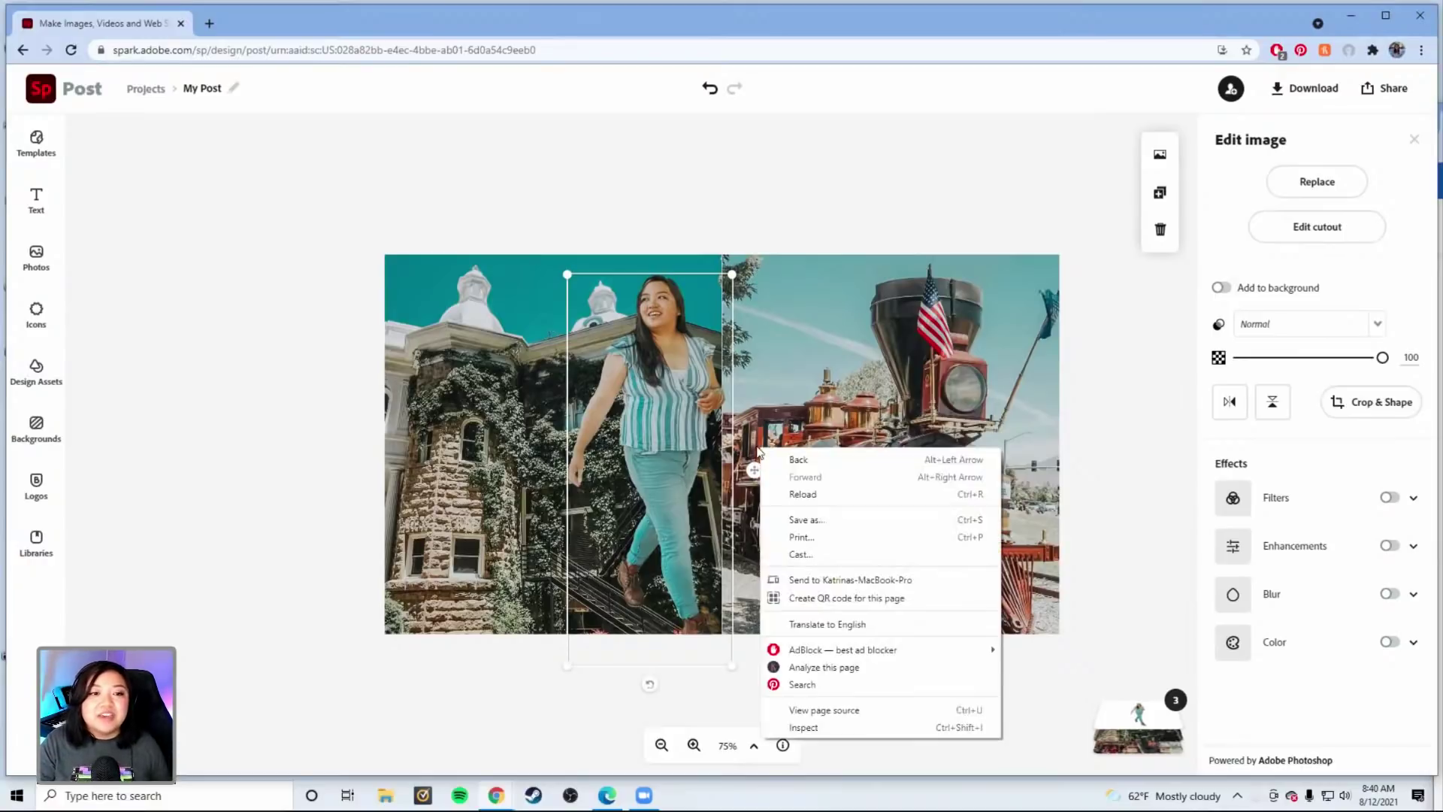
click(665, 358)
- Enlarge the woman cutout so it is cropped at the thighs again and center it over the divider with her head just below the upper edge
drag(665, 358, 668, 467)
drag(733, 397, 850, 269)
mouse_move(707, 436)
mouse_down()
mouse_move(726, 436)
mouse_move(722, 399)
mouse_move(714, 441)
mouse_up()
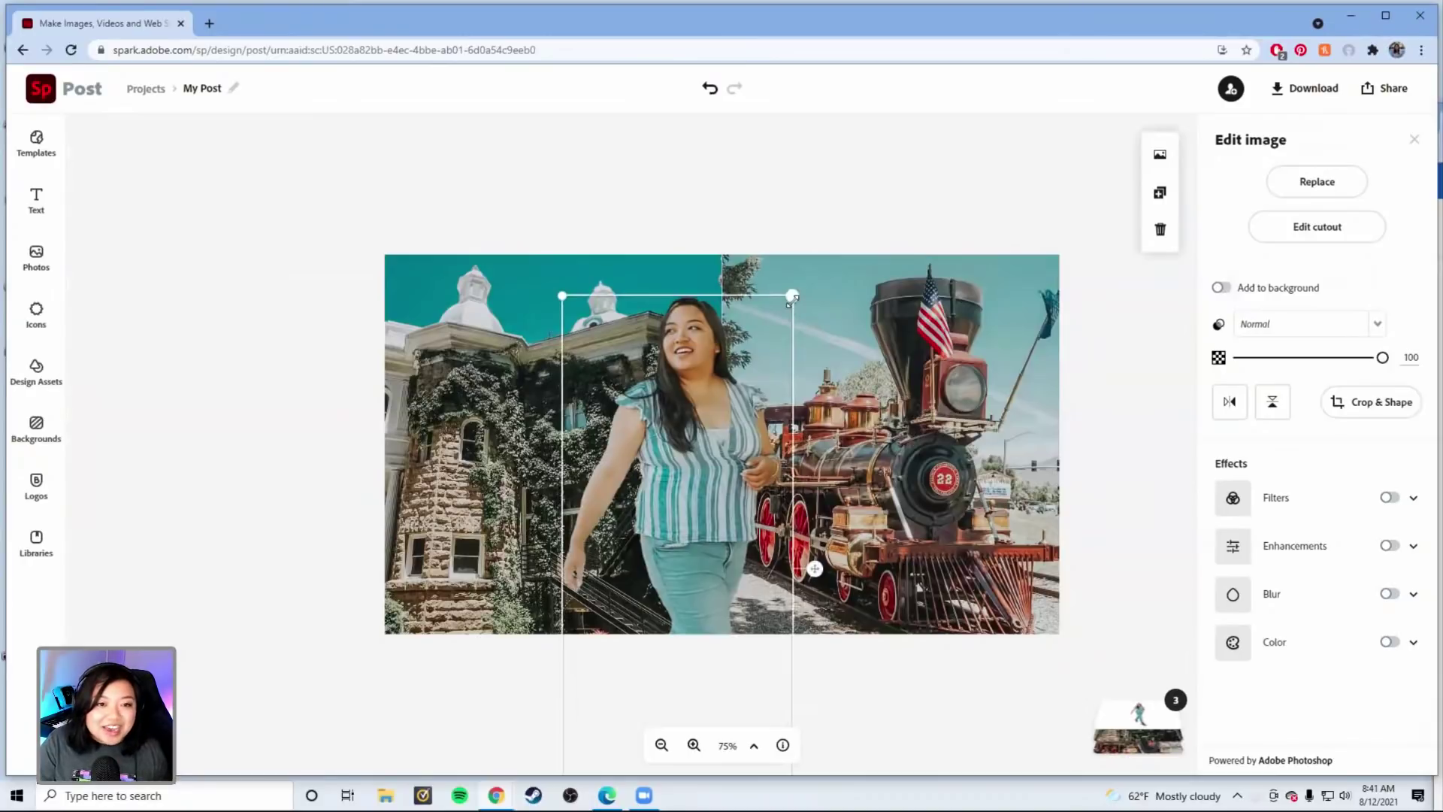
mouse_move(794, 296)
mouse_down()
mouse_move(800, 278)
mouse_move(816, 289)
mouse_up()
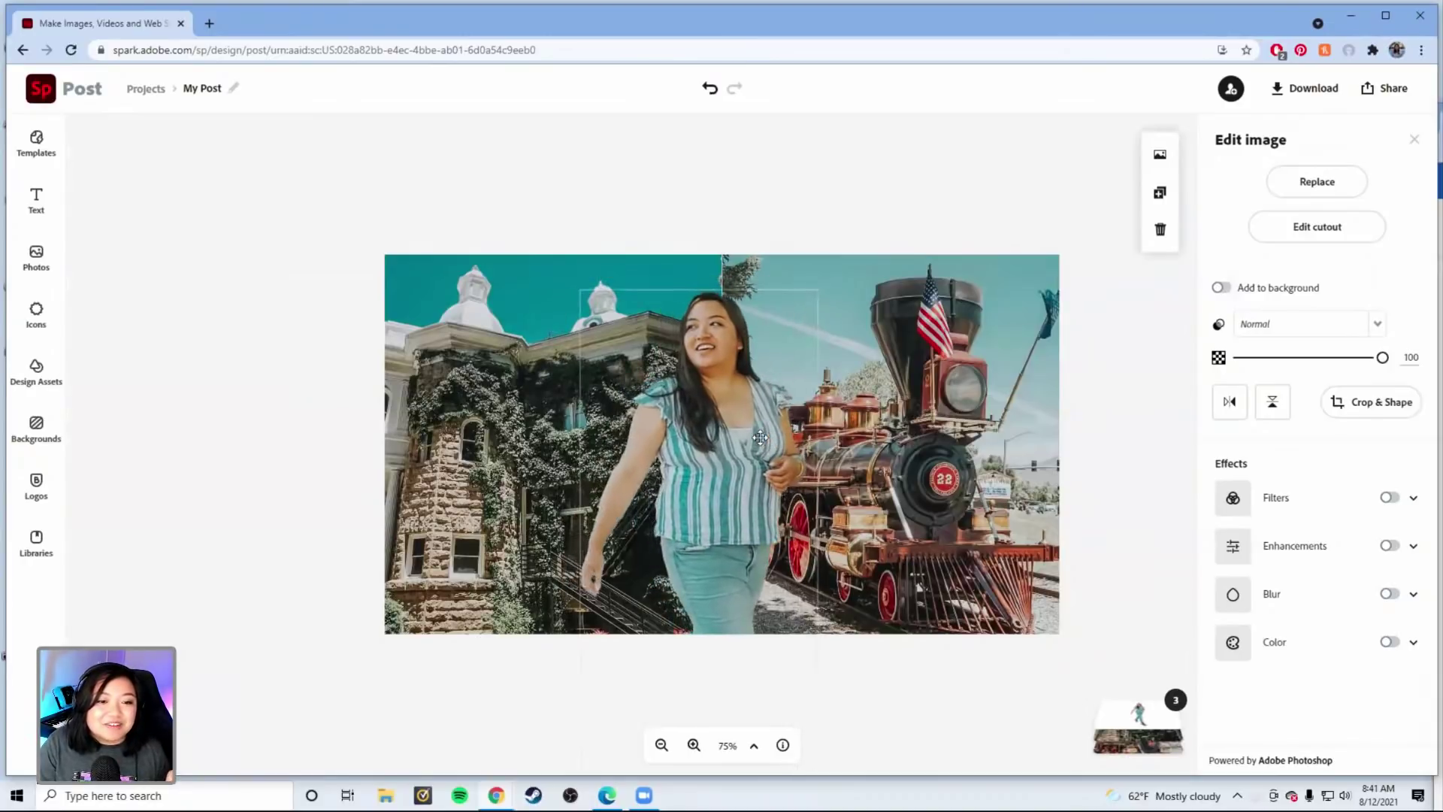
mouse_move(755, 426)
mouse_down()
mouse_move(749, 406)
mouse_move(764, 413)
mouse_up()
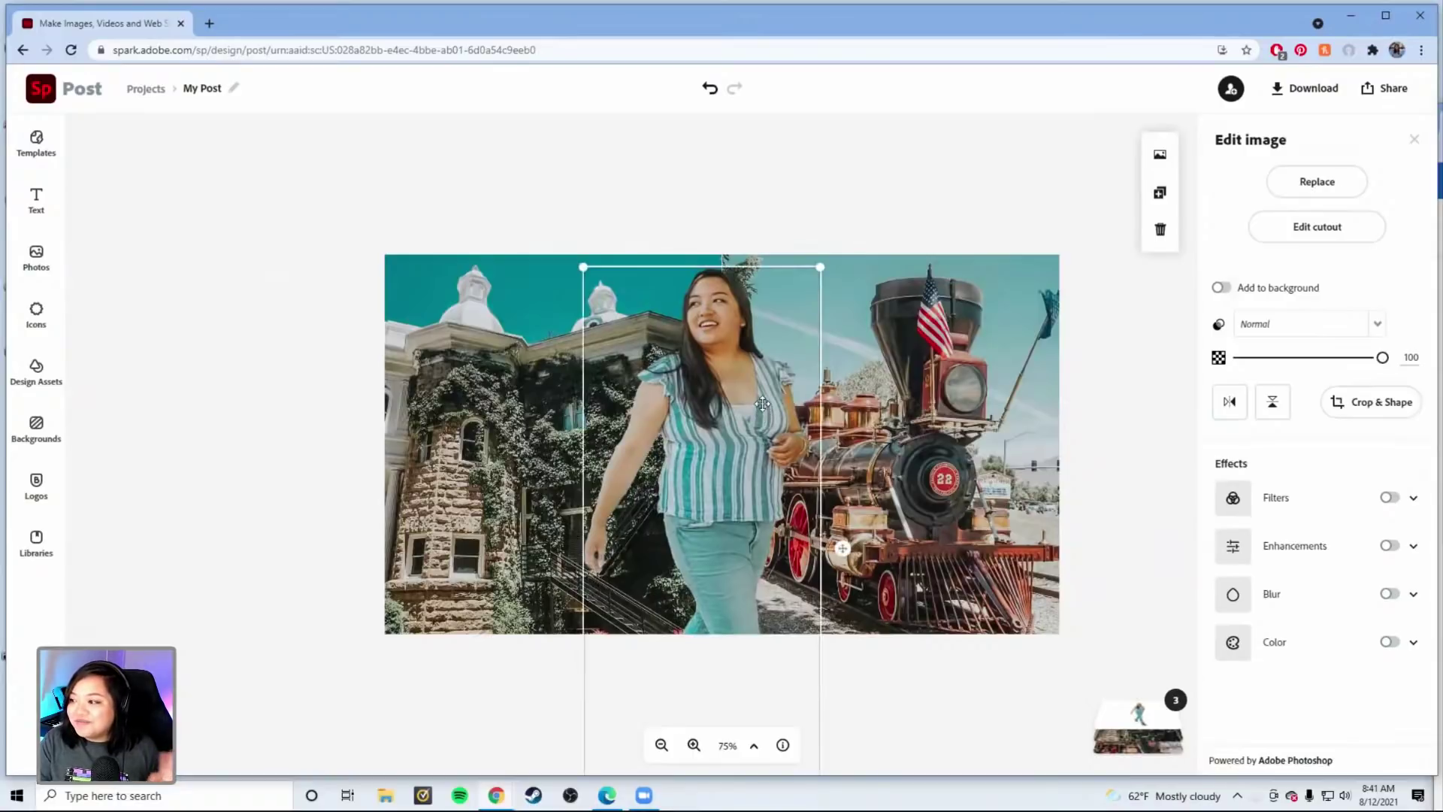
drag(764, 417, 742, 431)
click(775, 204)
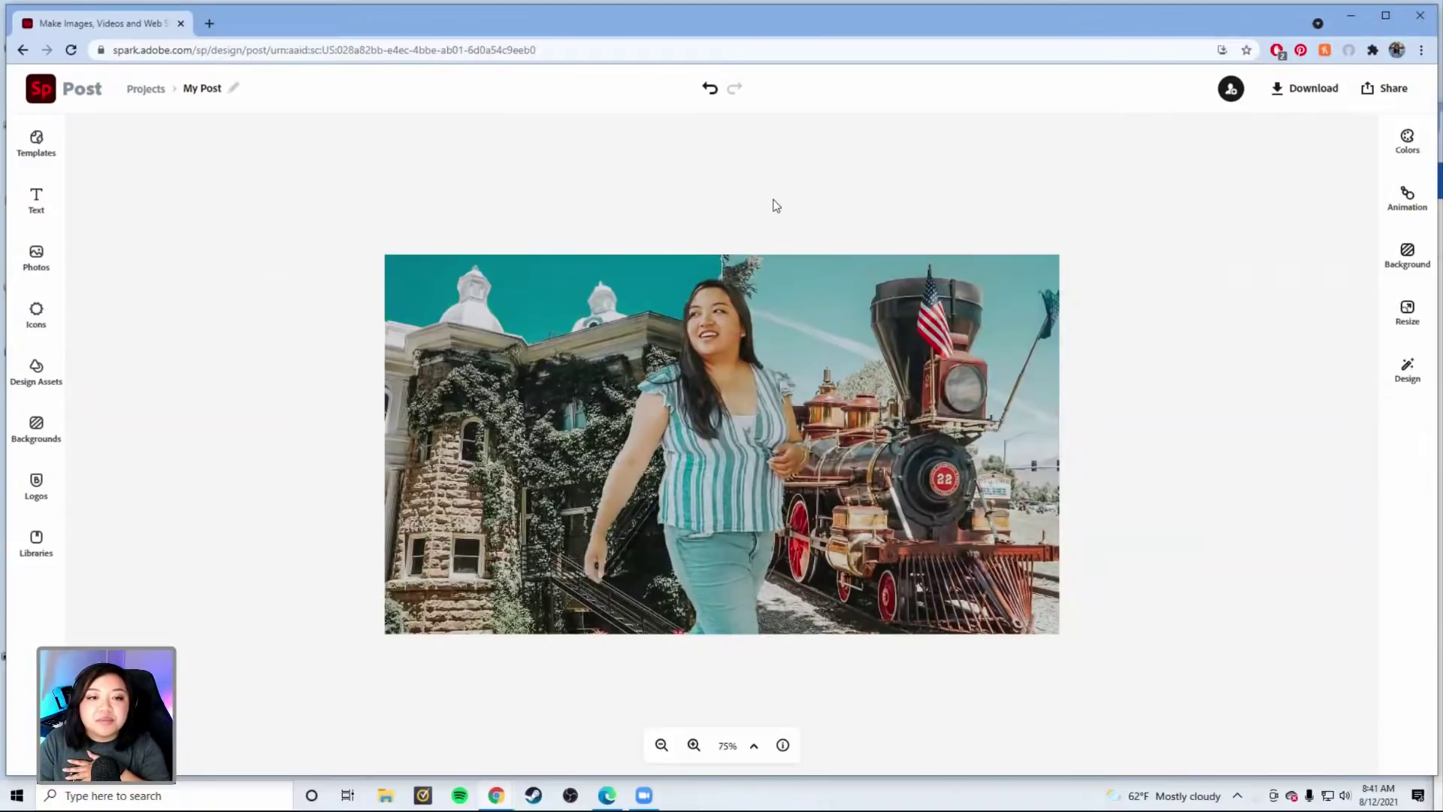
- Try the woman cutout over the locomotive photo and return it to the center divider
click(688, 430)
click(767, 213)
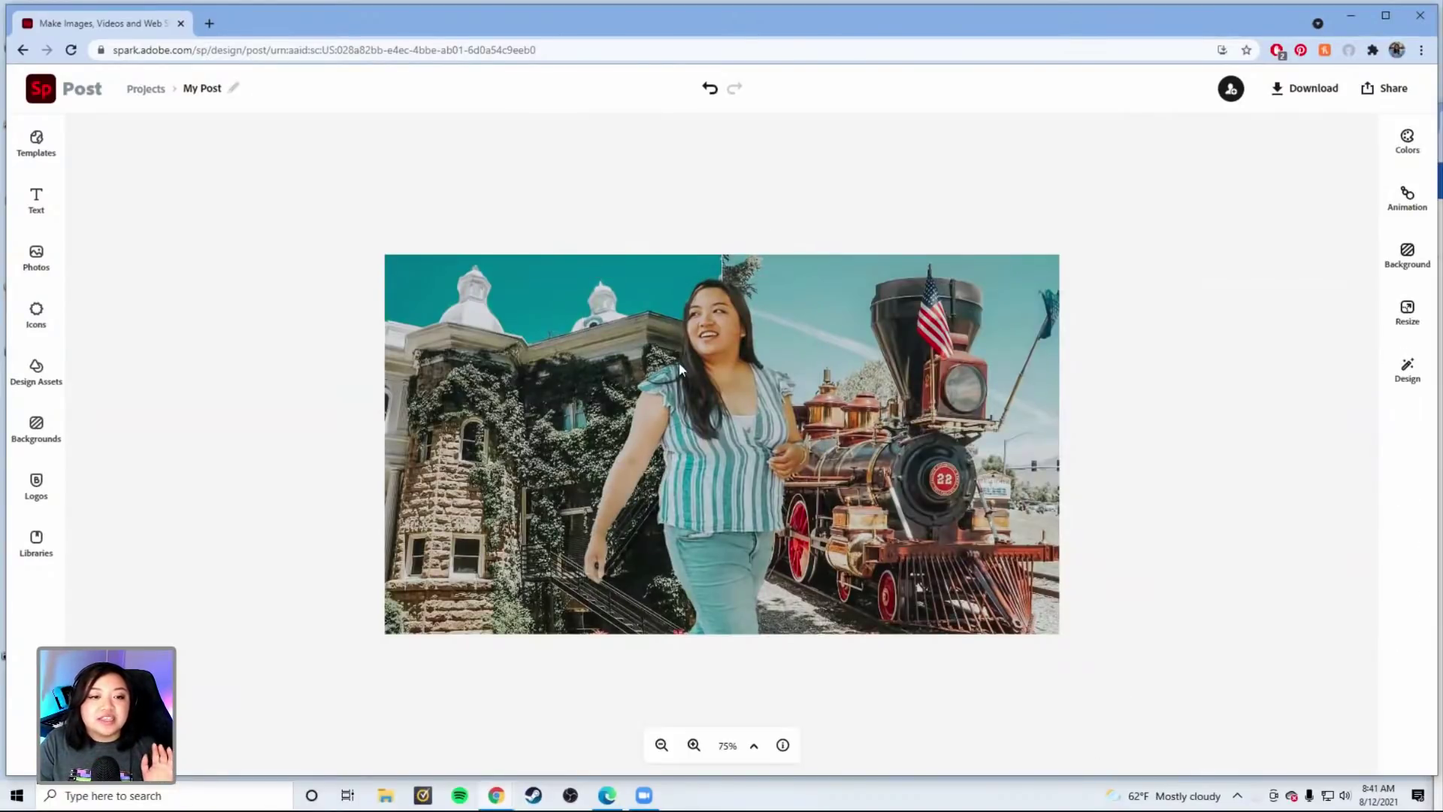
drag(733, 375, 882, 370)
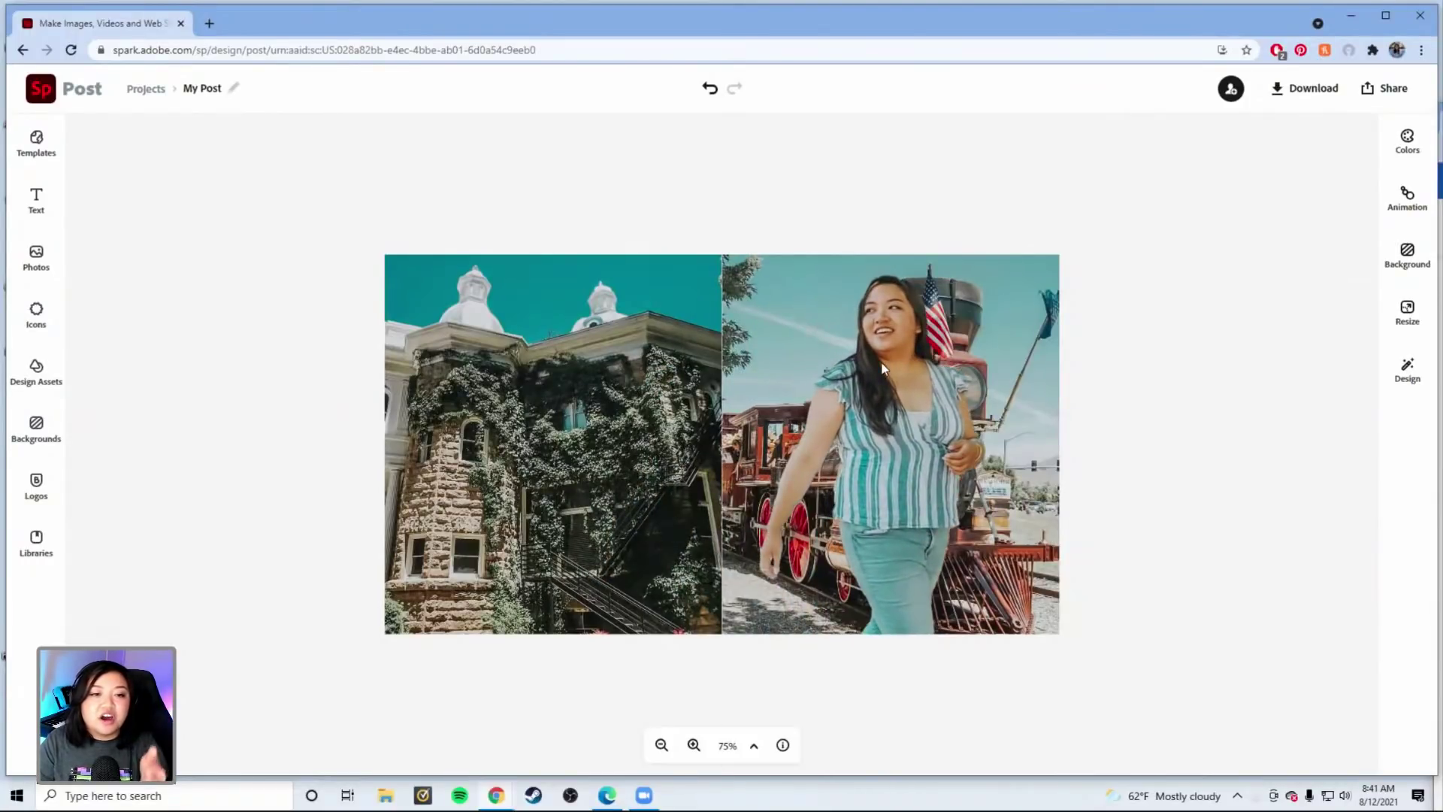
drag(872, 362, 709, 362)
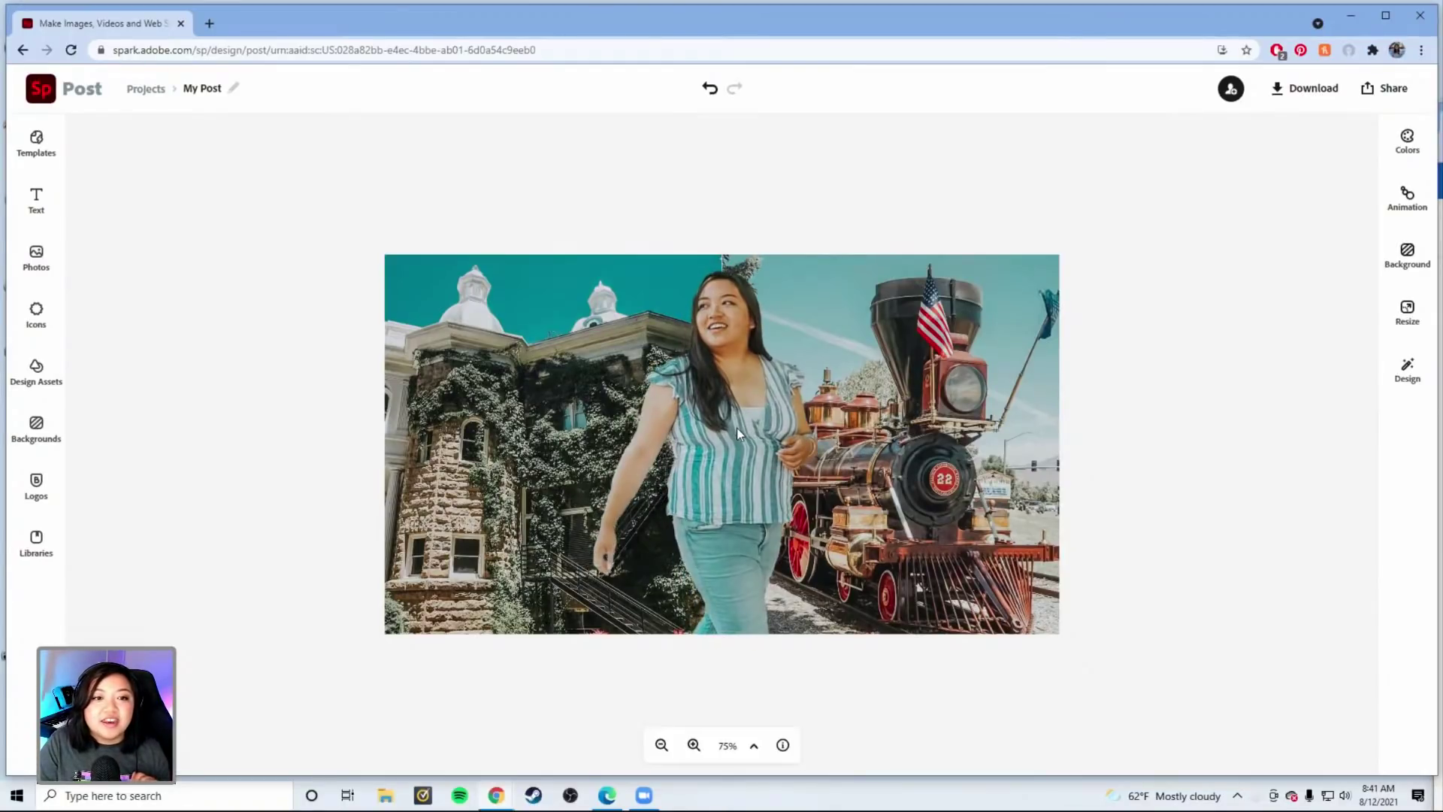
- Duplicate the woman cutout twice
click(663, 745)
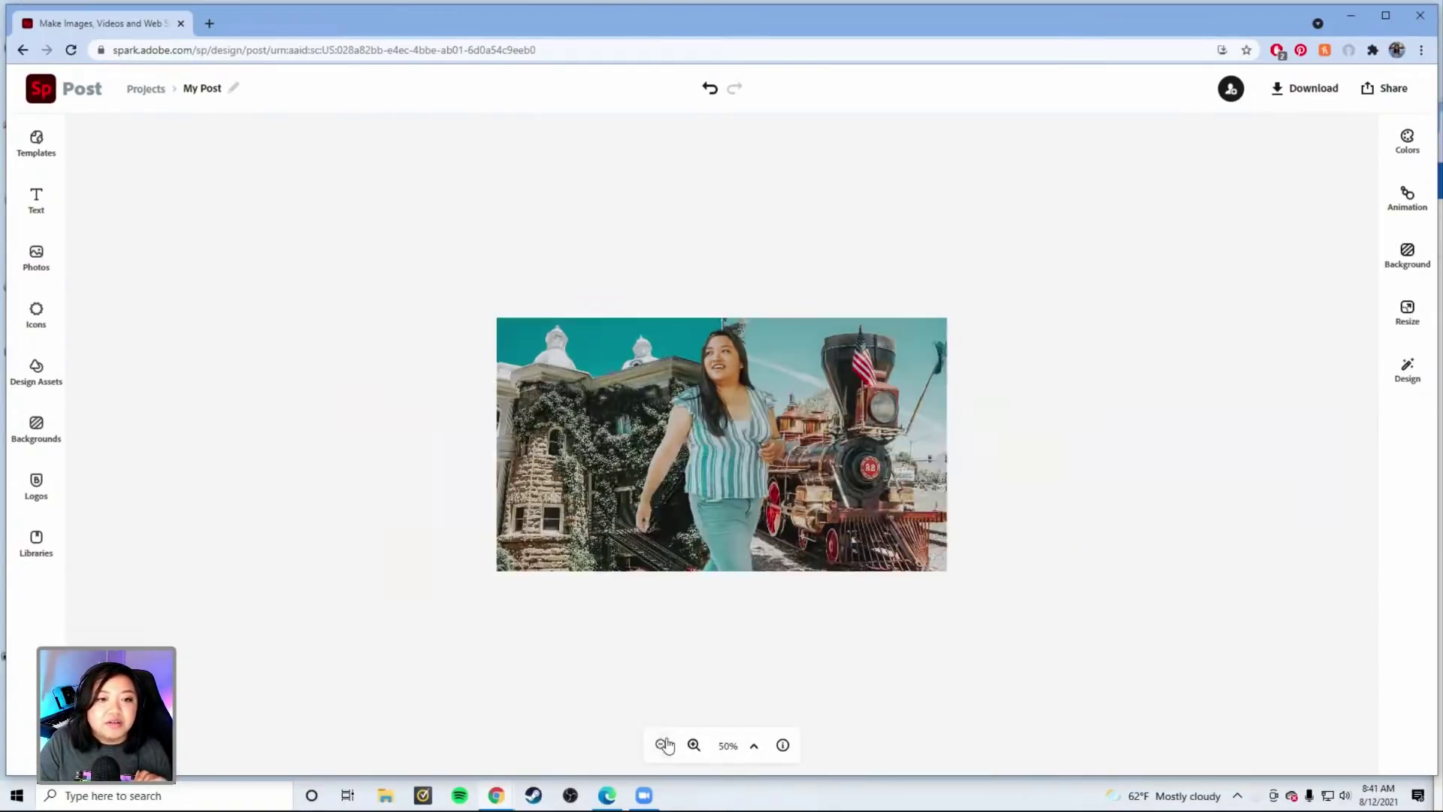
click(663, 745)
click(663, 745)
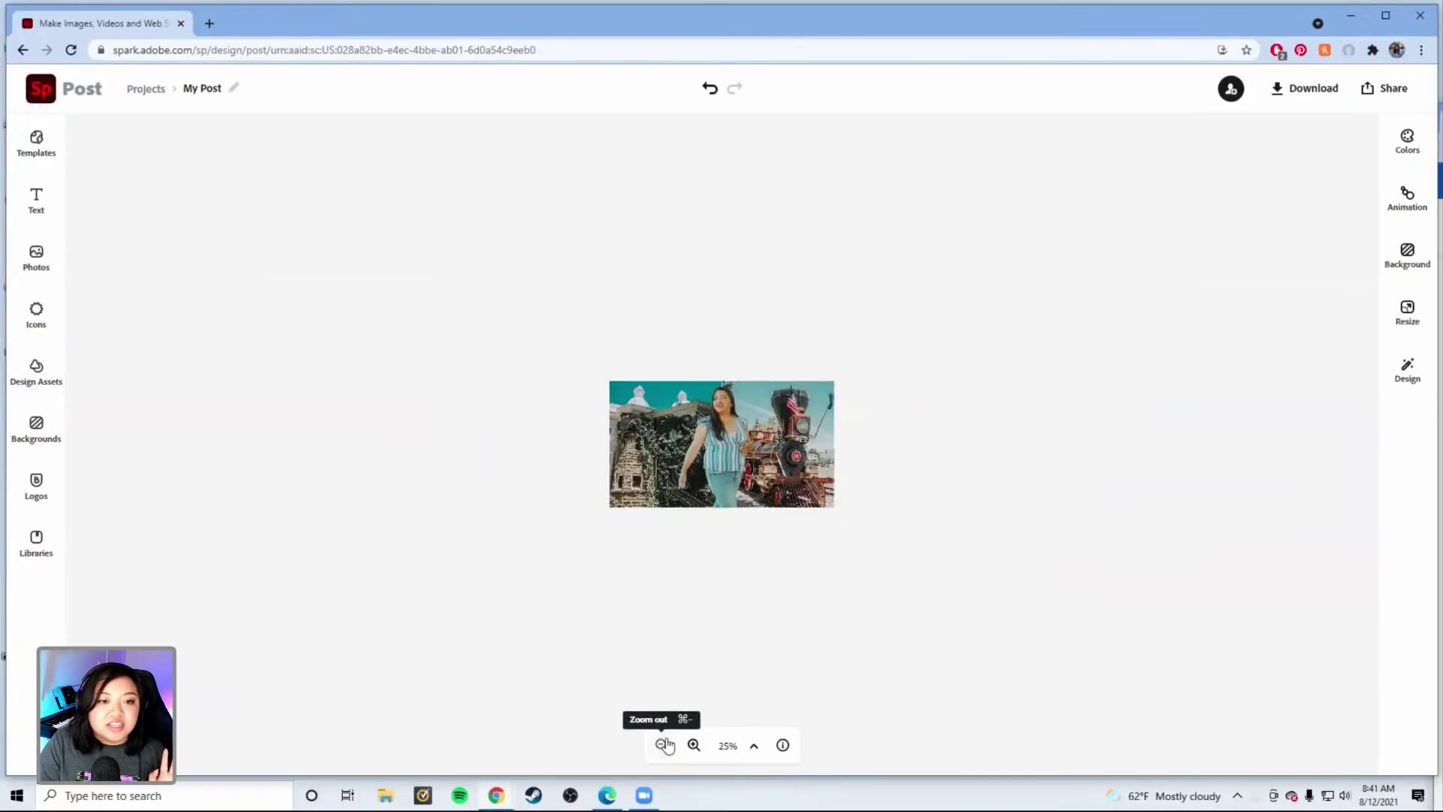
click(696, 745)
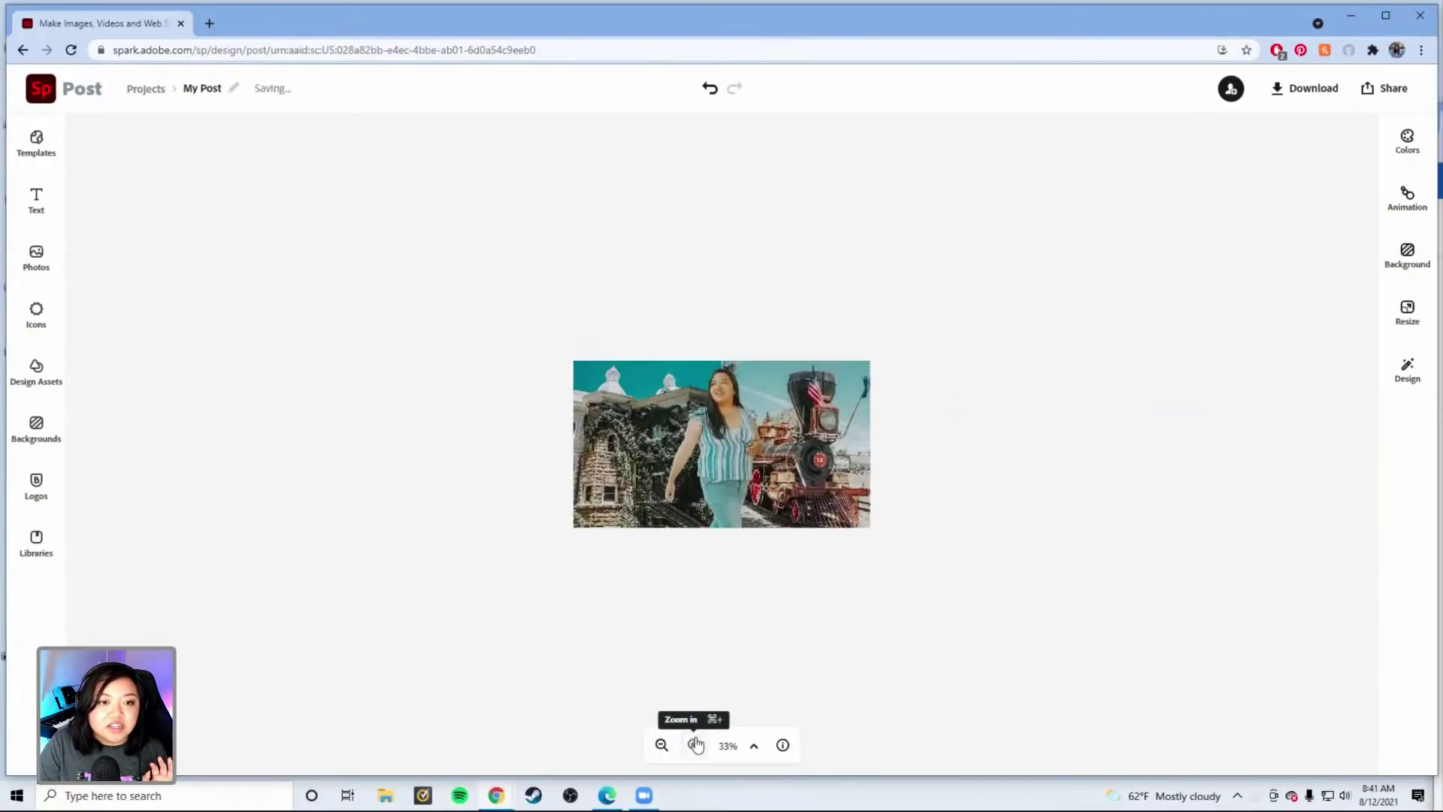
click(696, 744)
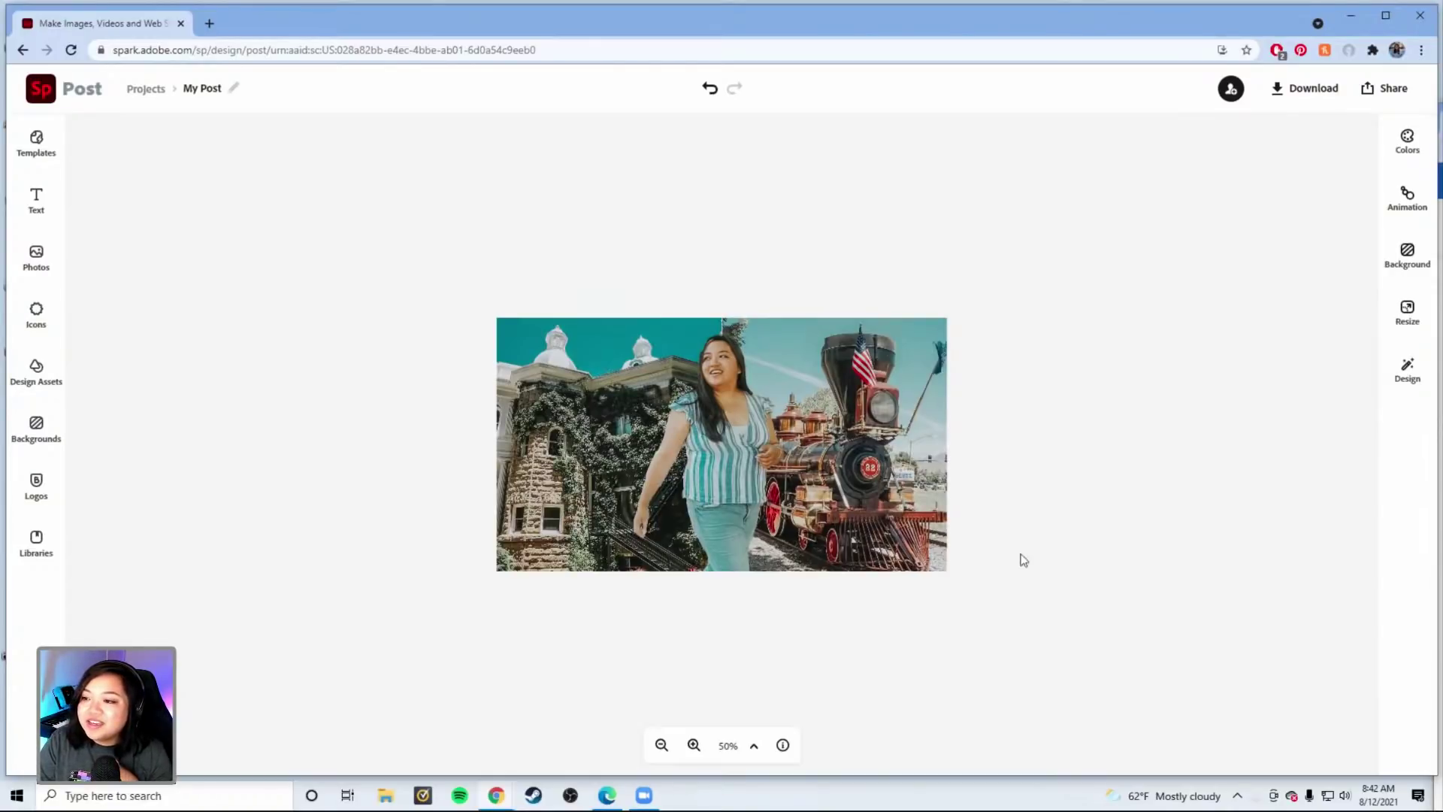
click(670, 424)
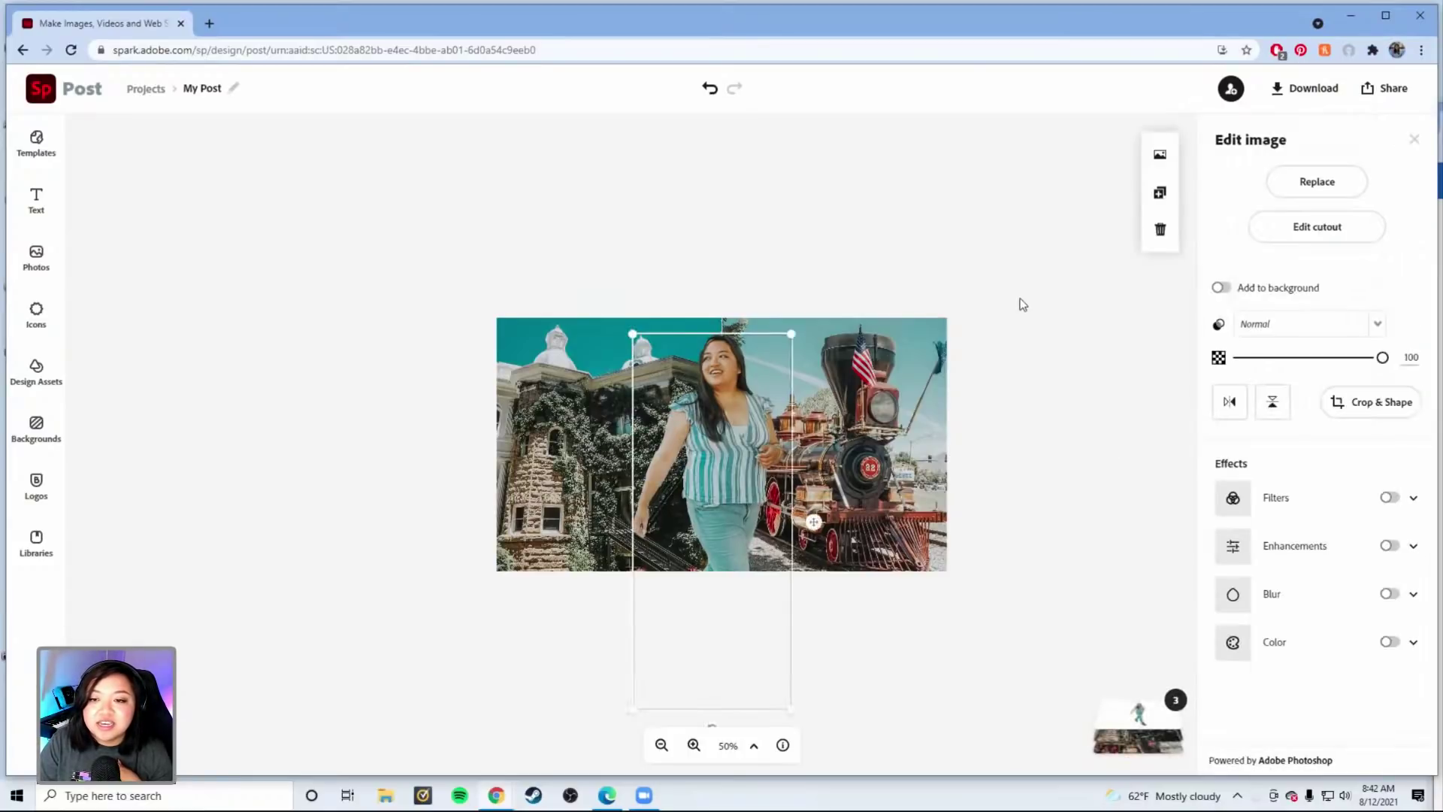
click(1161, 201)
click(1162, 201)
- Spread the three woman cutouts side by side from the divider to the canvas's right edge
drag(775, 416, 902, 425)
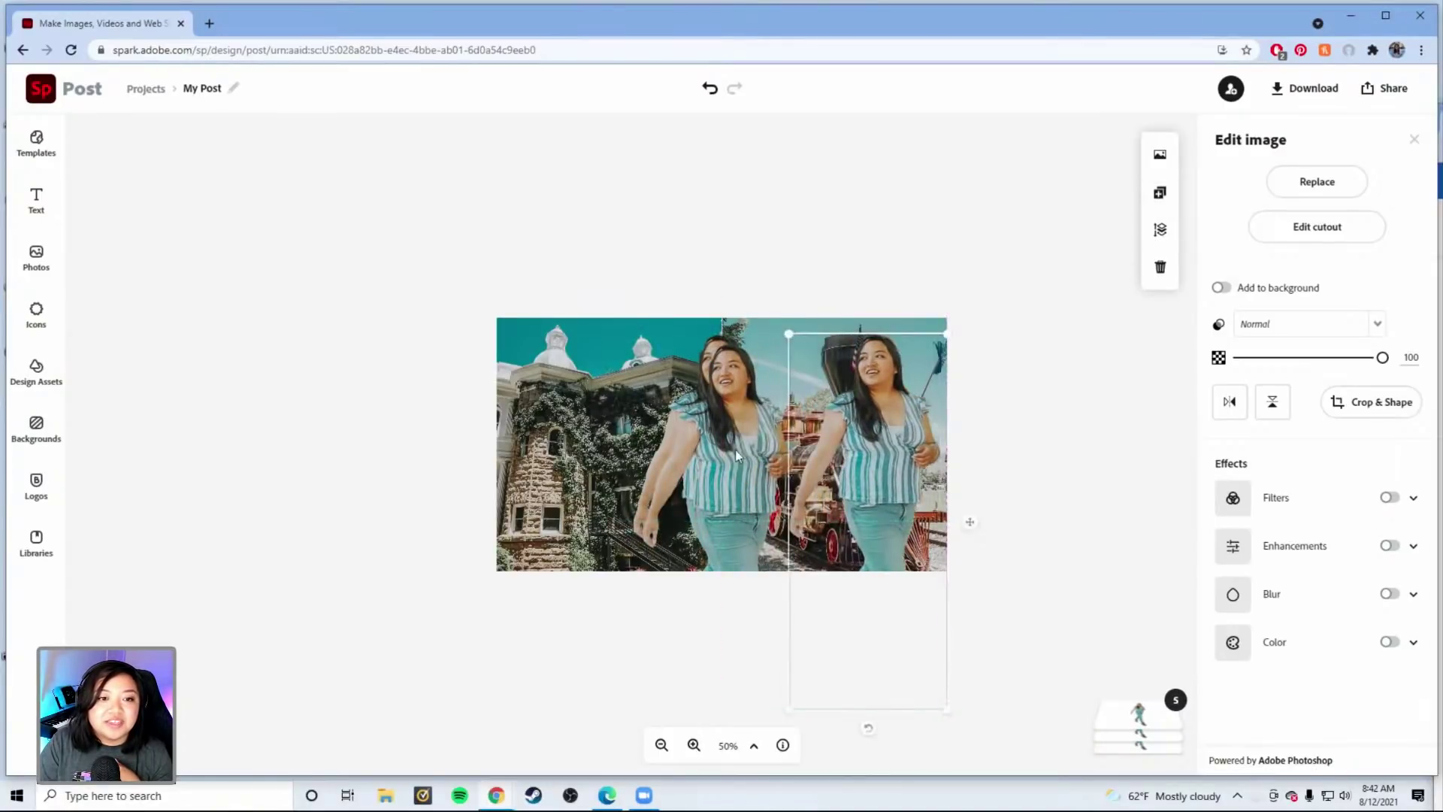
drag(779, 451, 786, 445)
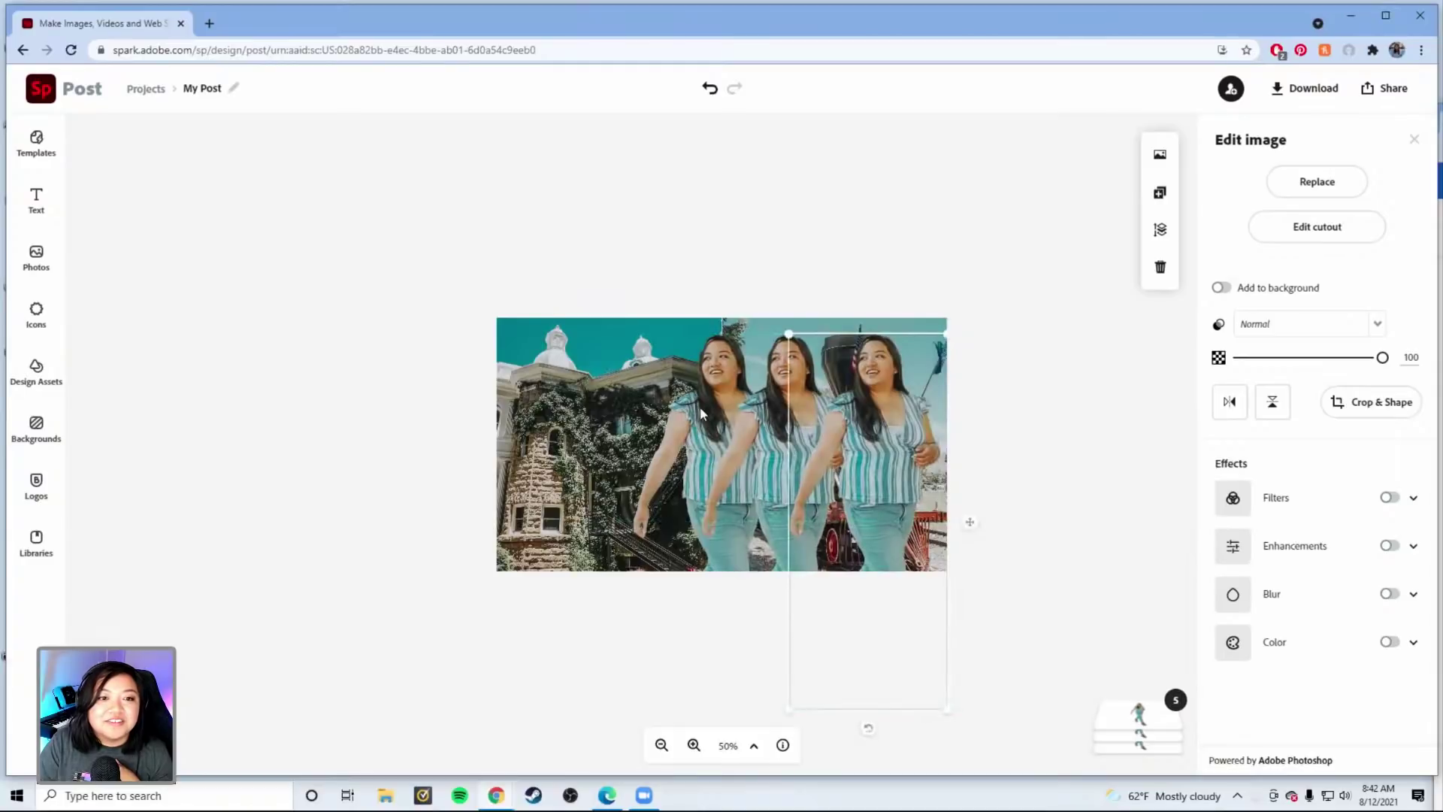
drag(700, 412, 660, 409)
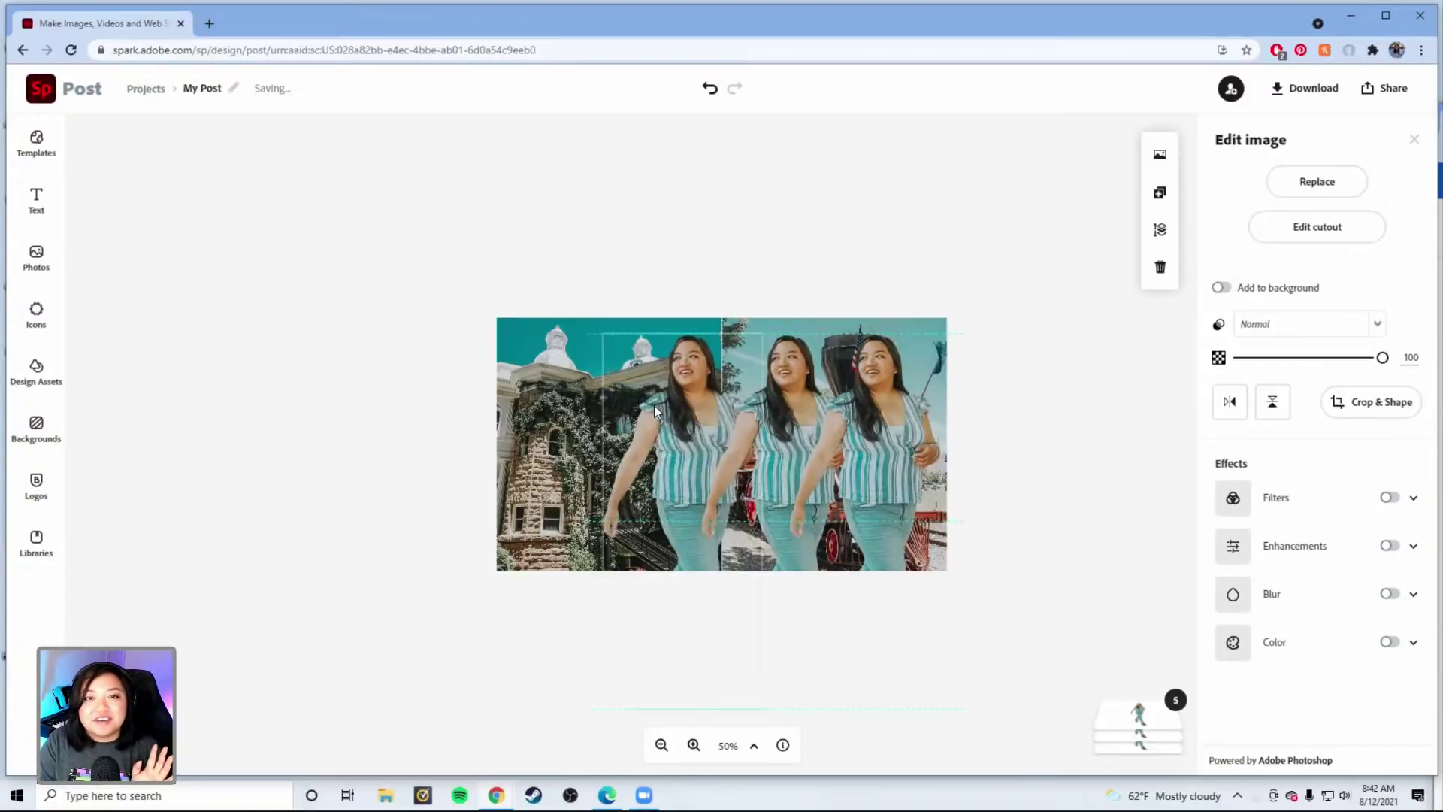
- Shift the leftmost woman cutout slightly and apply the Duotone filter to it
click(656, 404)
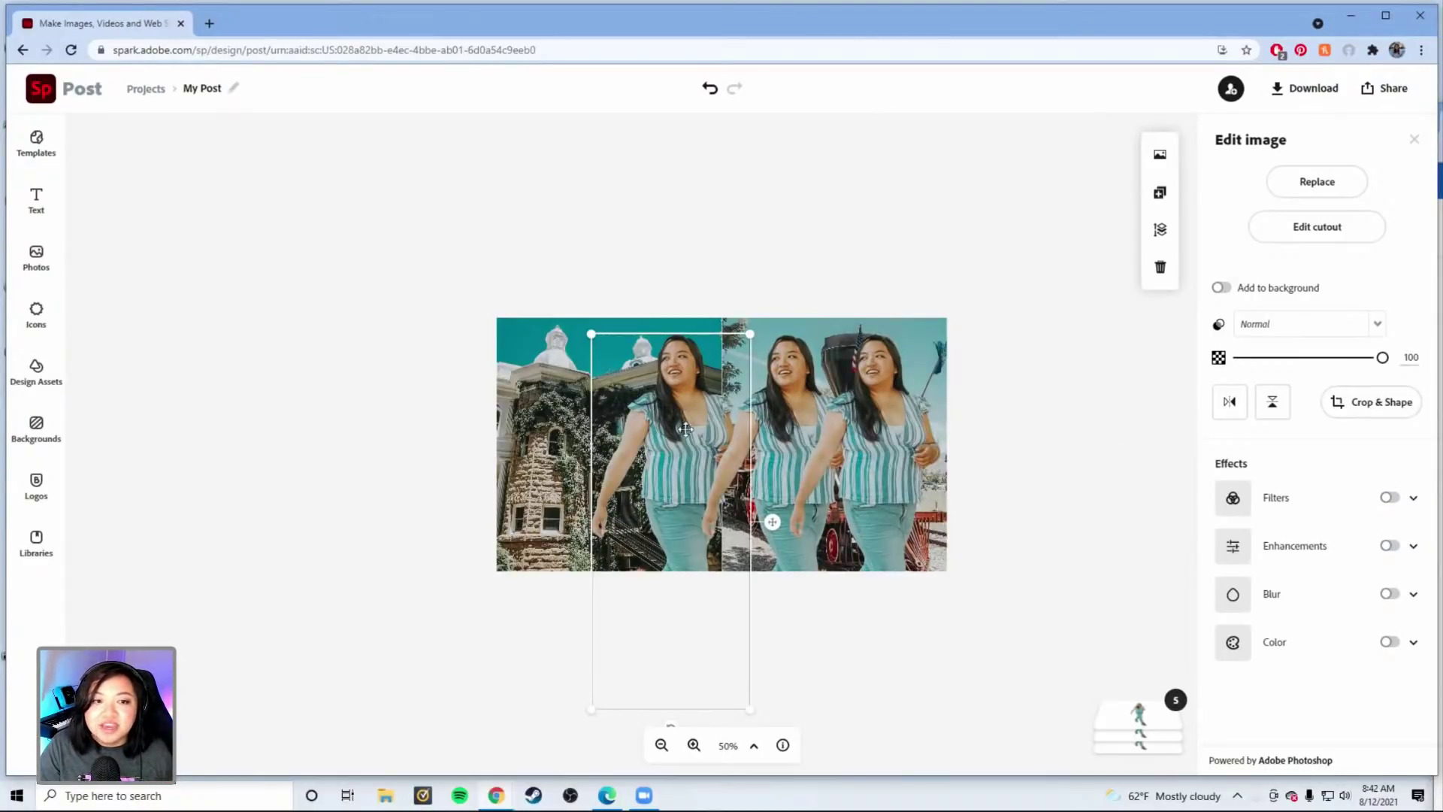
mouse_move(686, 434)
mouse_down()
mouse_move(662, 428)
mouse_move(675, 407)
mouse_move(686, 418)
mouse_up()
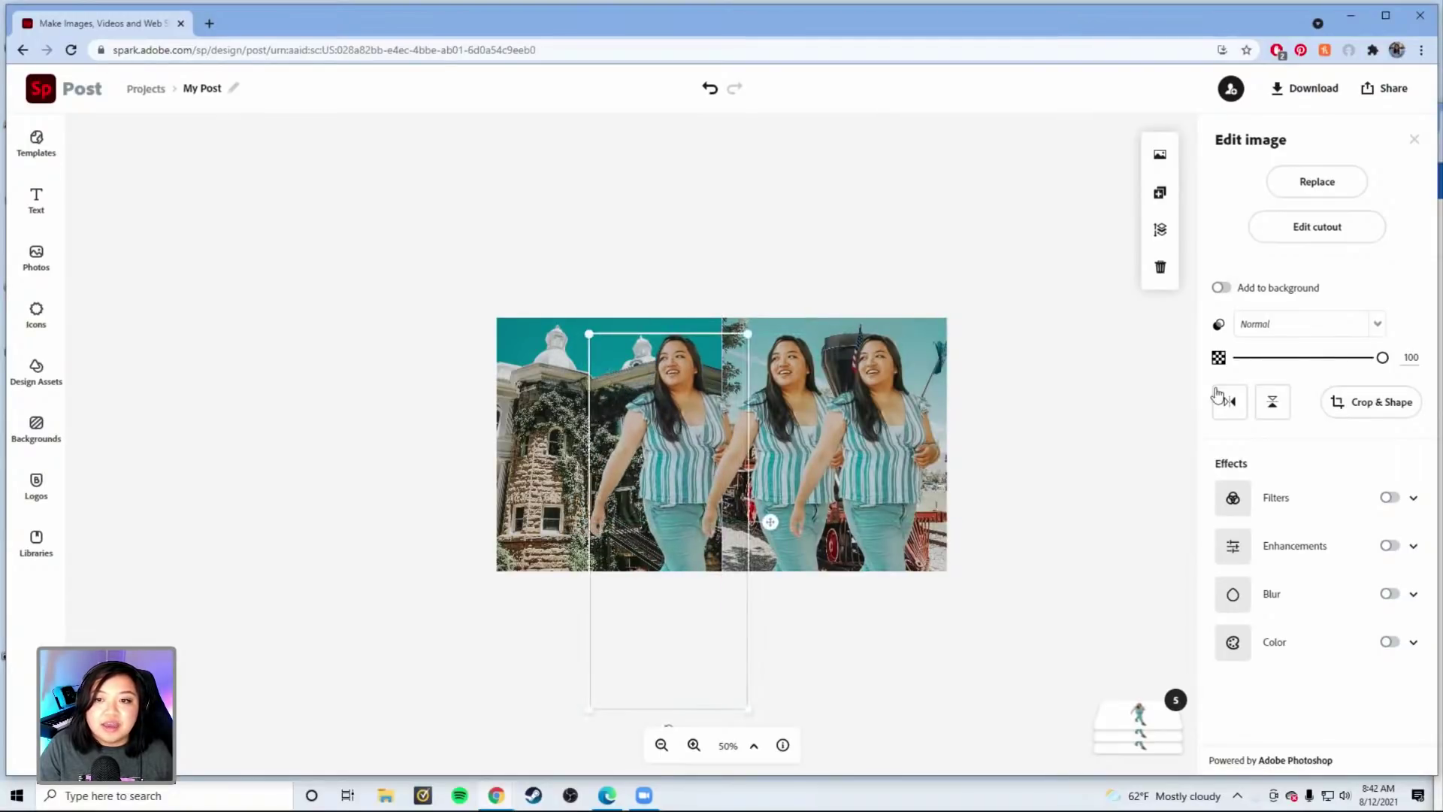
click(1411, 501)
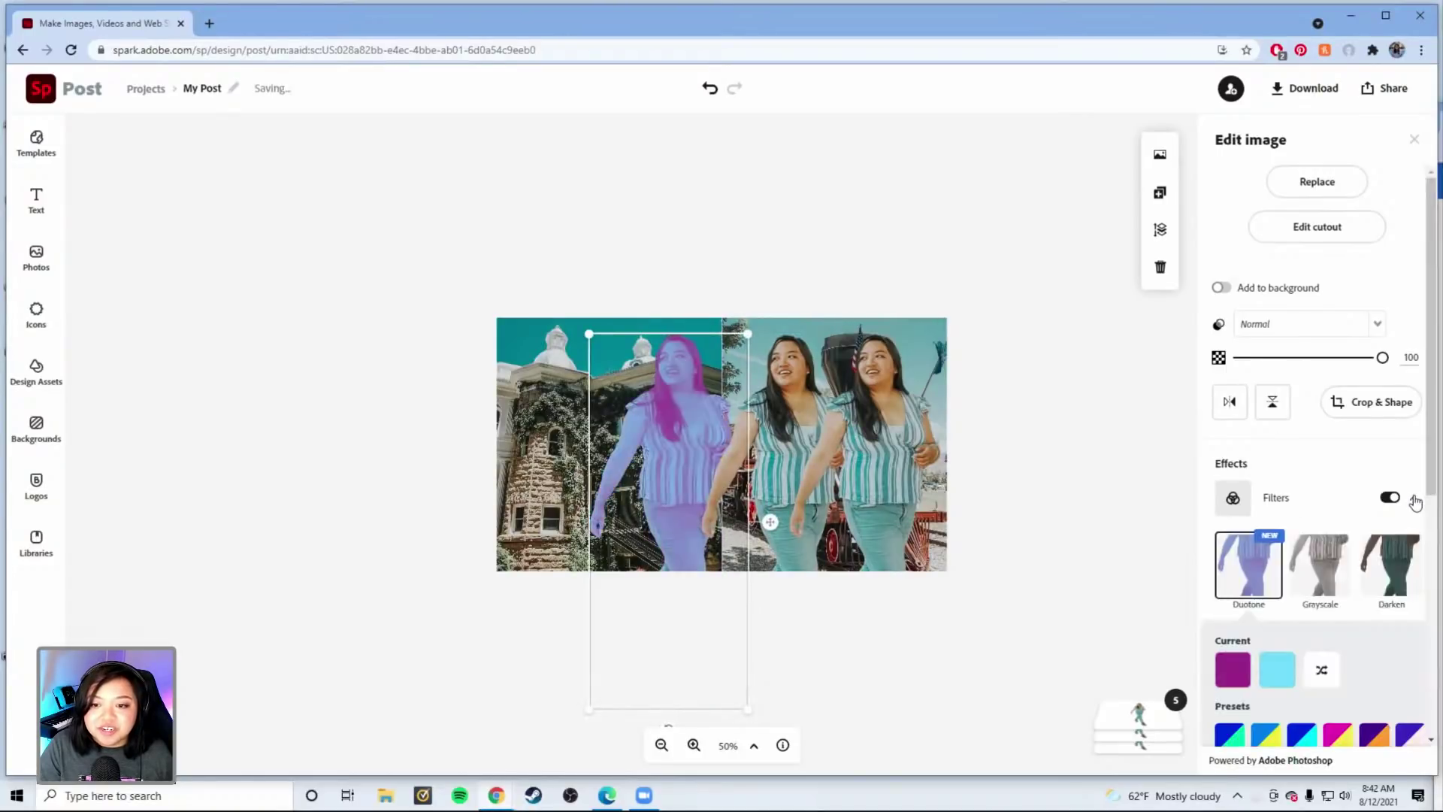
scroll(1355, 574, down, 1)
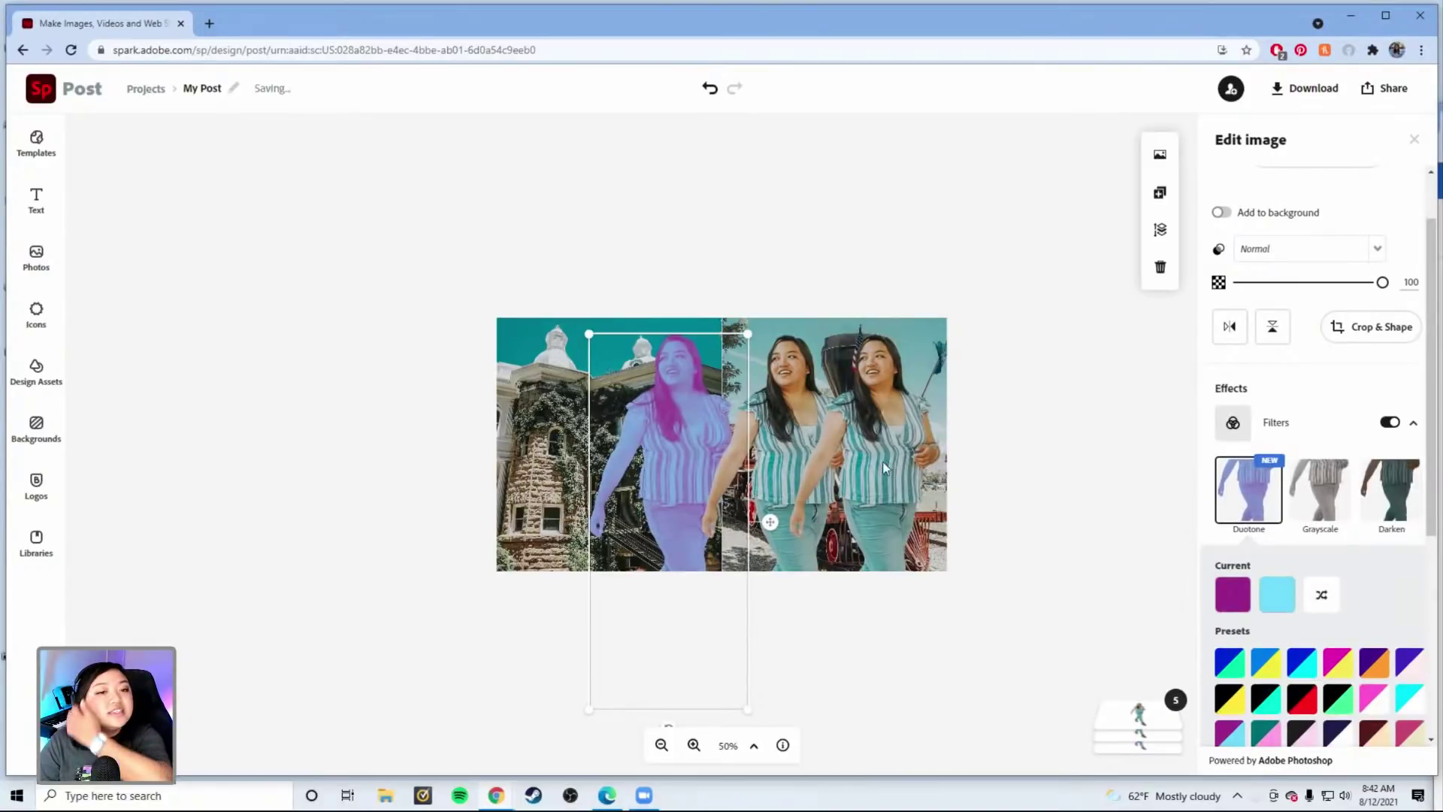
- Rearrange the two unfiltered woman cutouts so they overlap closely in front of the locomotive, and reselect the Duotone cutout
click(803, 436)
click(765, 430)
drag(765, 430, 708, 418)
drag(797, 410, 845, 413)
drag(728, 413, 785, 412)
click(702, 425)
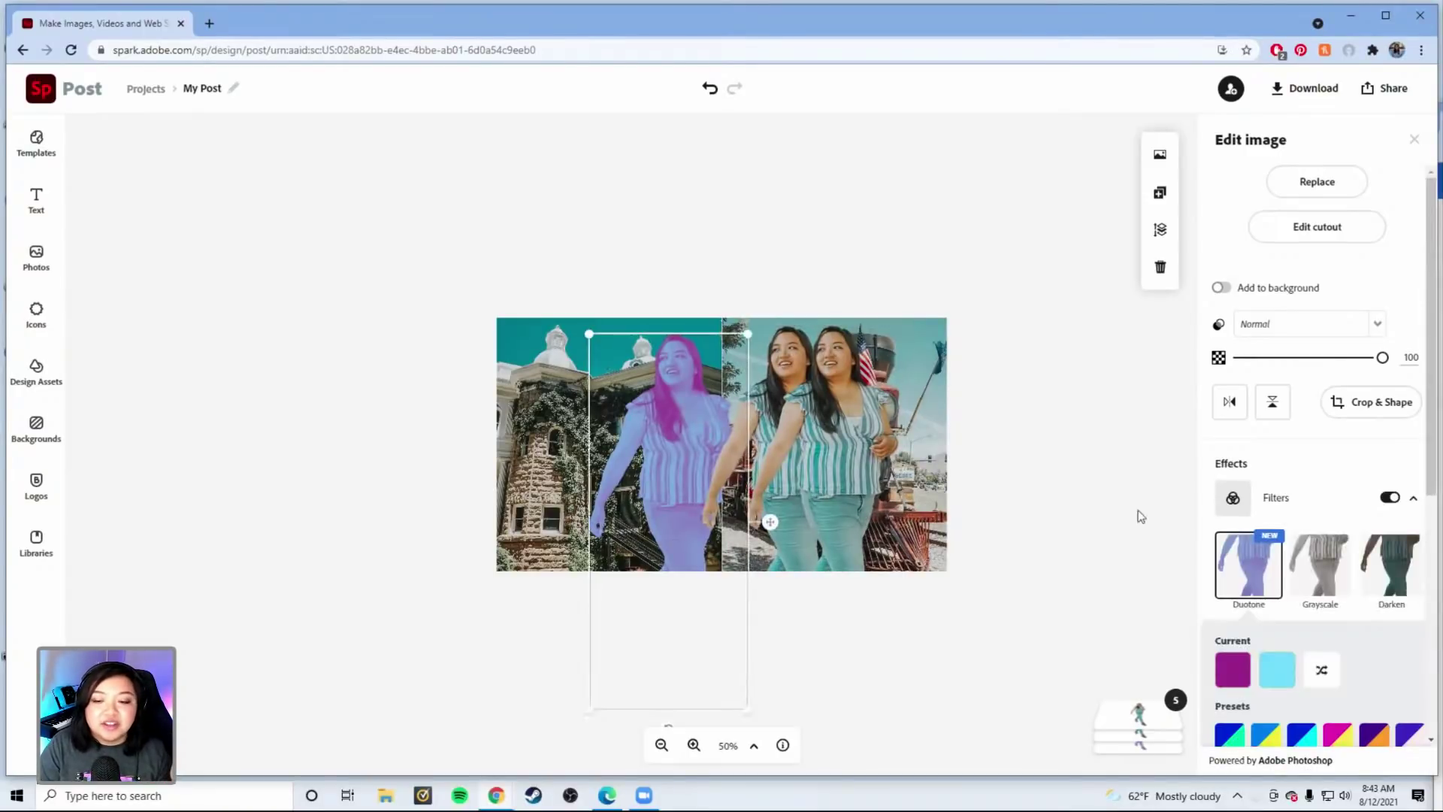
- Set the Duotone shadows color of the leftmost woman cutout to bright red #FD2F18
scroll(1269, 598, down, 3)
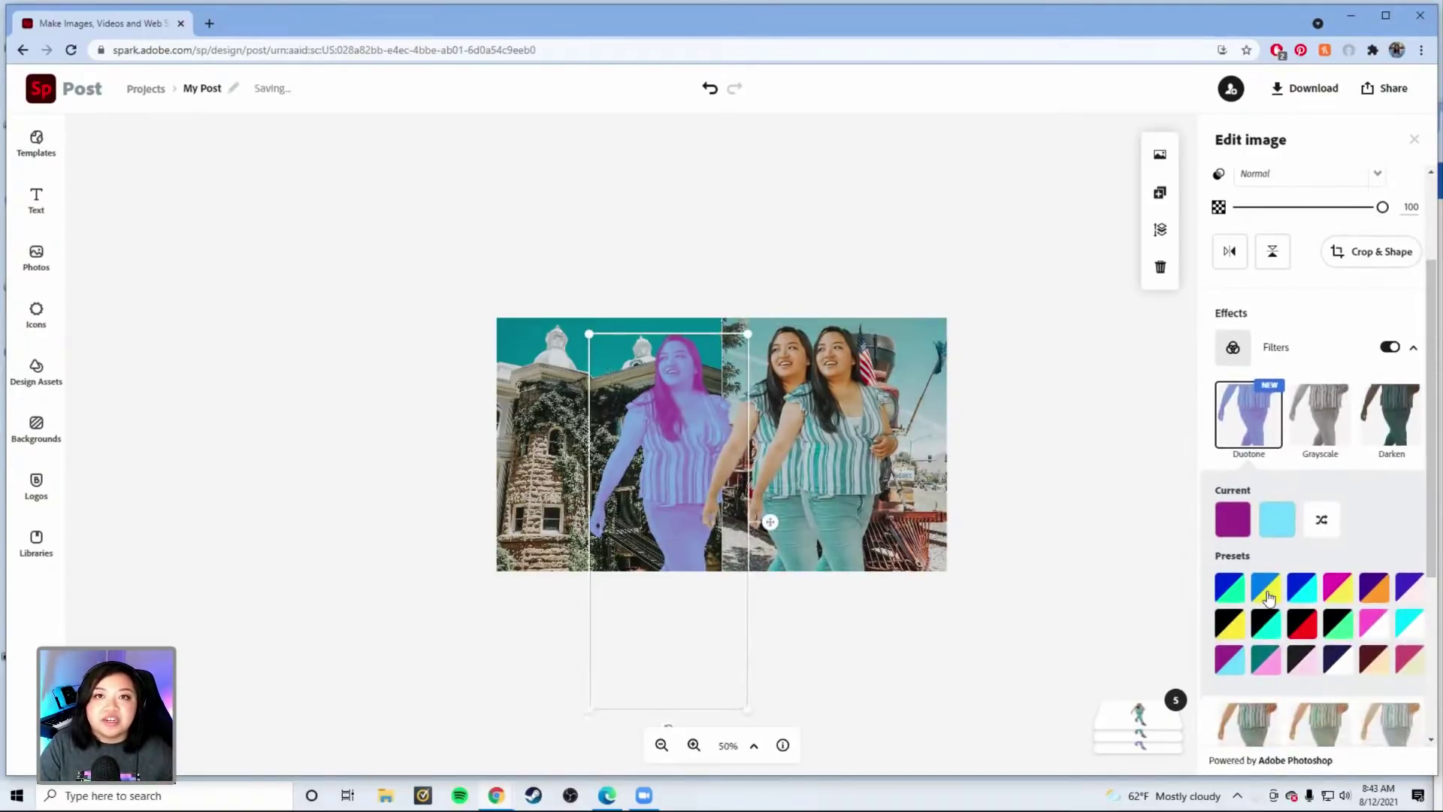
scroll(1269, 597, down, 1)
scroll(1269, 597, down, 1)
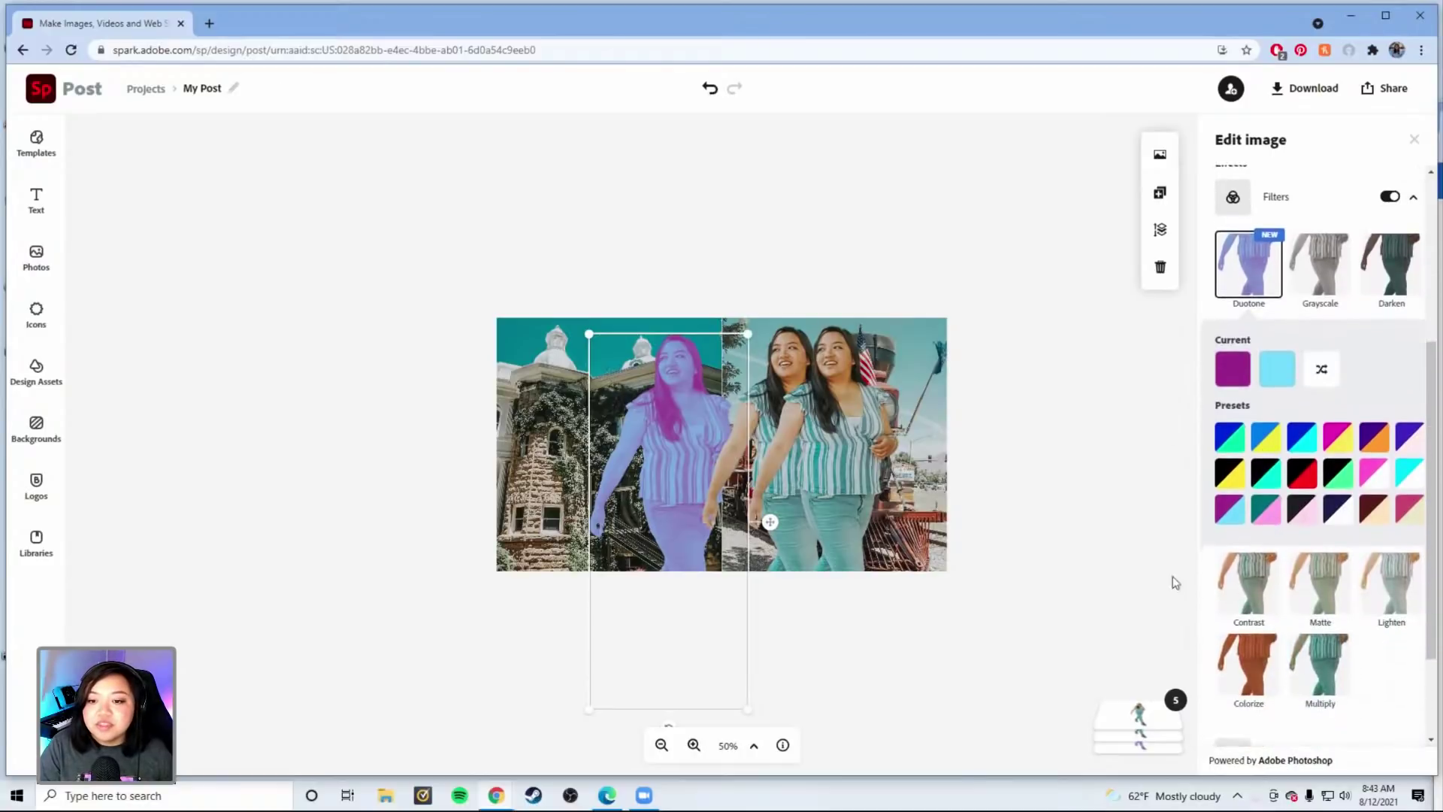
click(1233, 373)
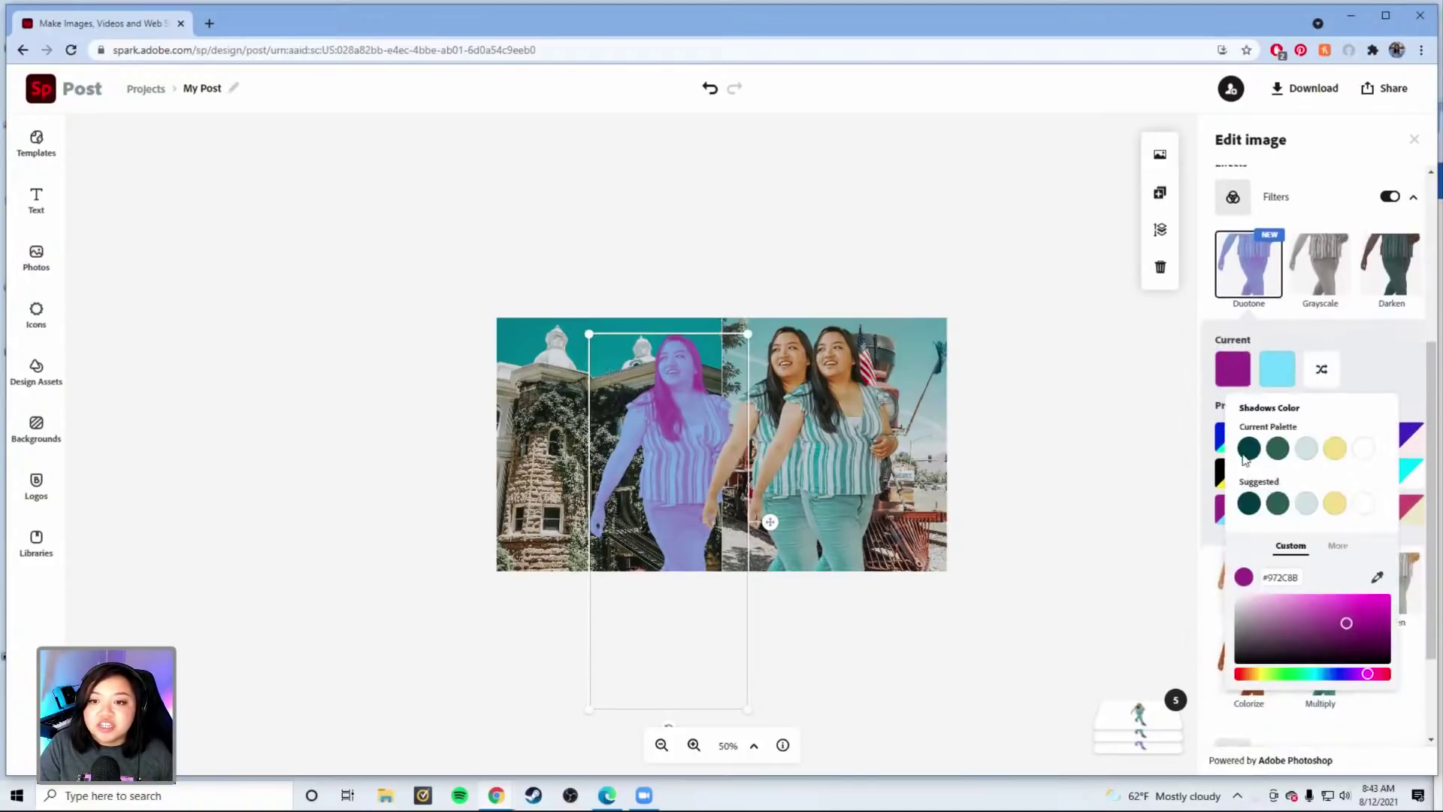
click(1241, 675)
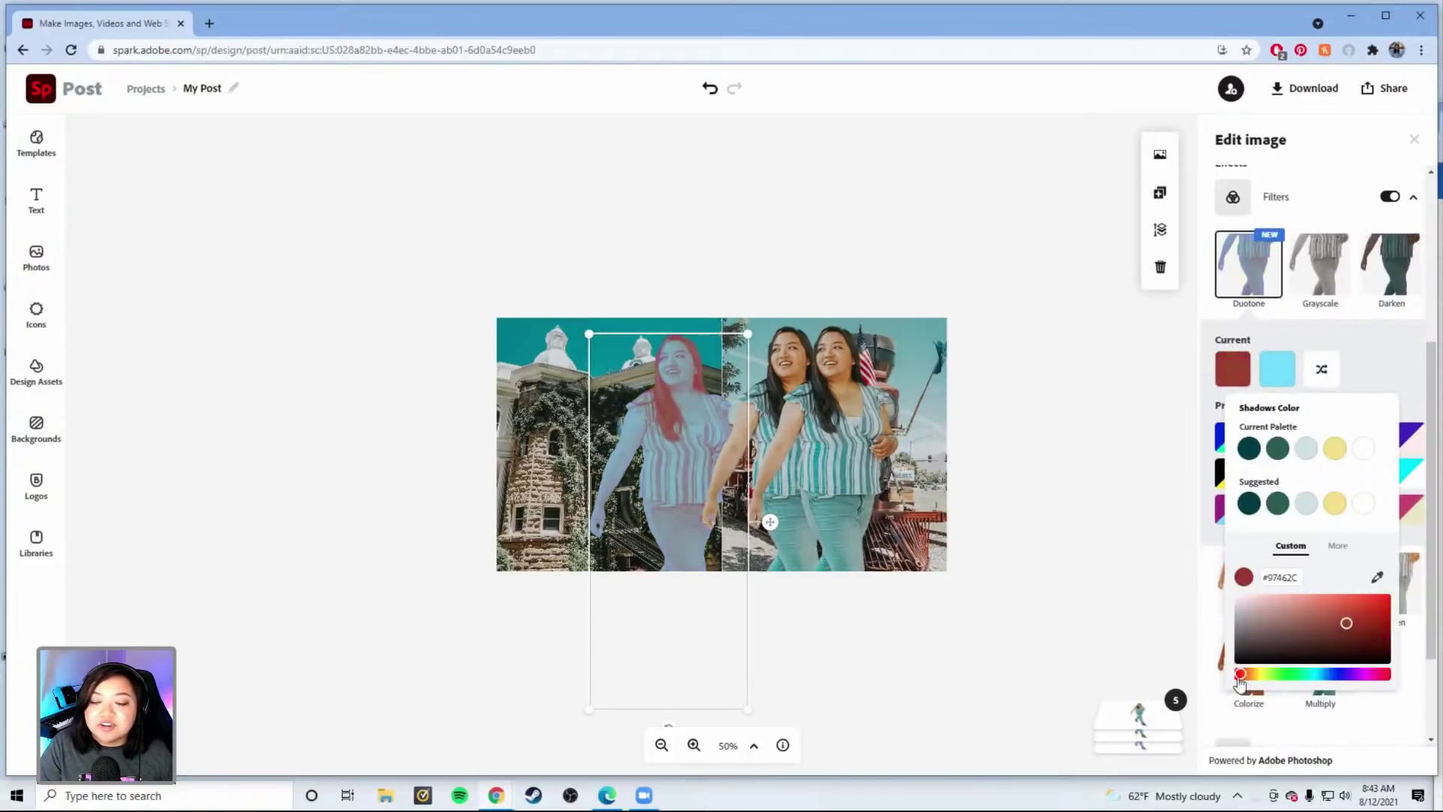
drag(1342, 626, 1380, 553)
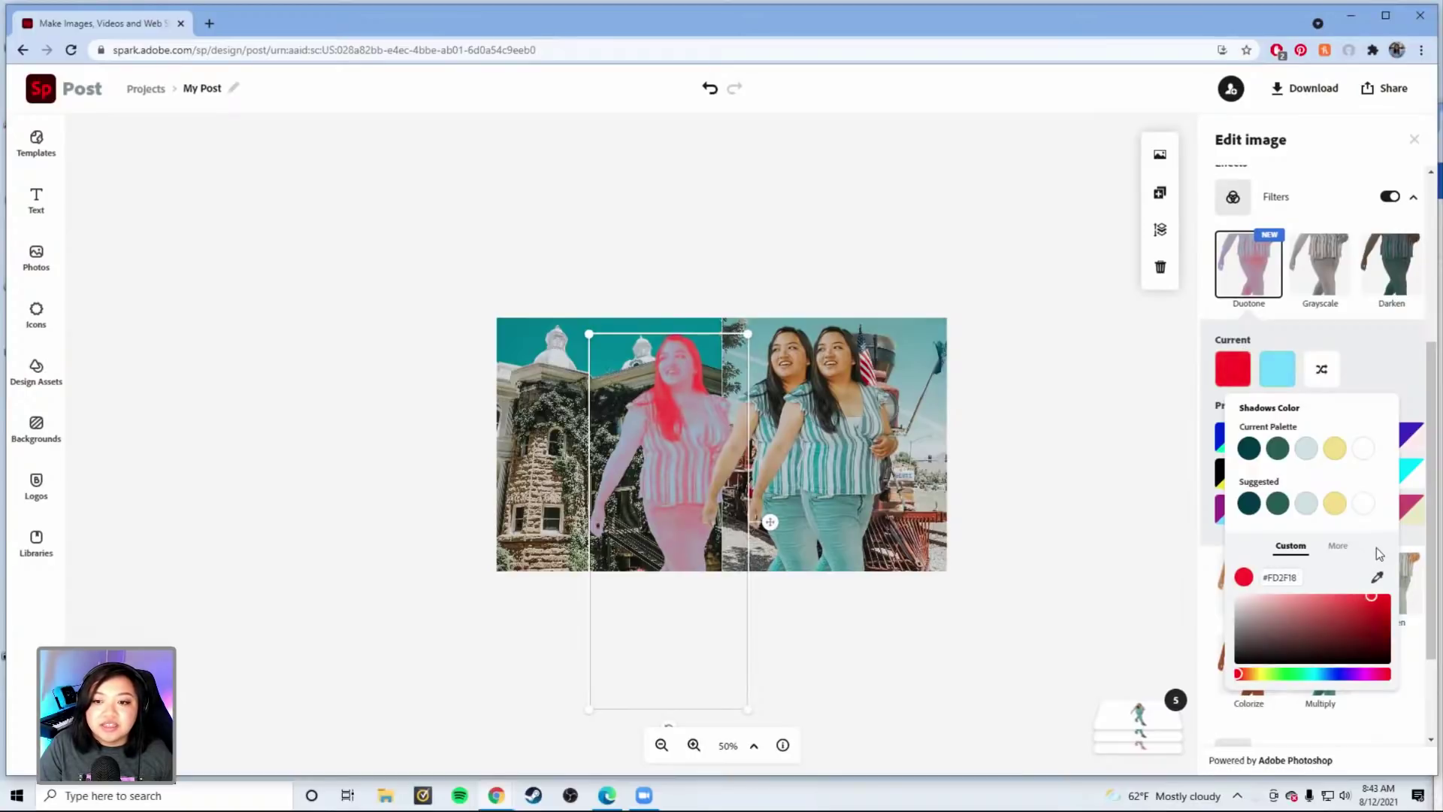
- Set the Duotone highlights color of the leftmost woman cutout to light red #FD8580
click(1278, 368)
drag(1261, 674, 1237, 674)
mouse_move(1347, 592)
mouse_down()
mouse_move(1319, 568)
mouse_move(1338, 557)
mouse_move(1315, 549)
mouse_up()
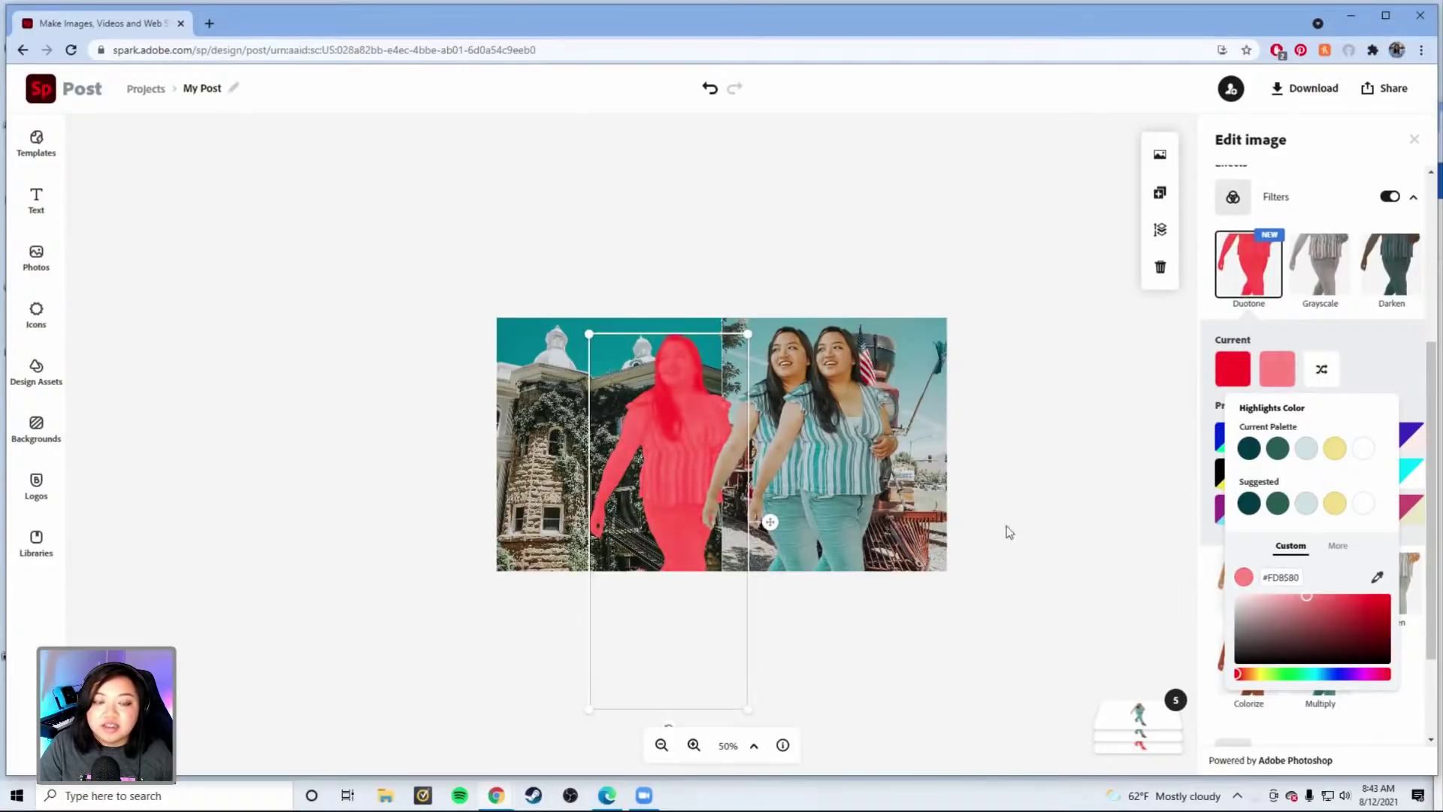
- Move the middle woman cutout closer to the red copy and apply the Duotone filter to it
click(782, 366)
drag(769, 451, 699, 442)
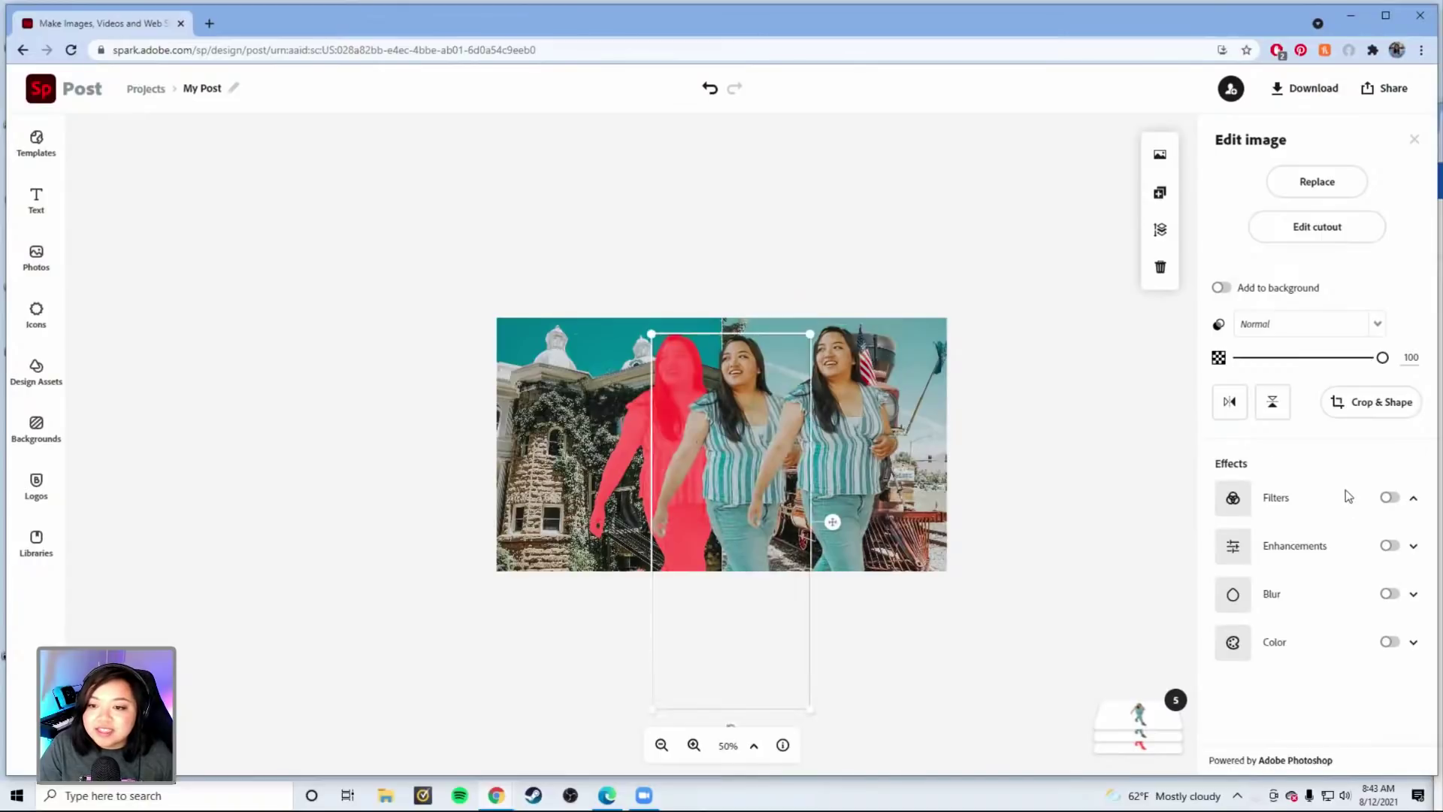
click(1376, 504)
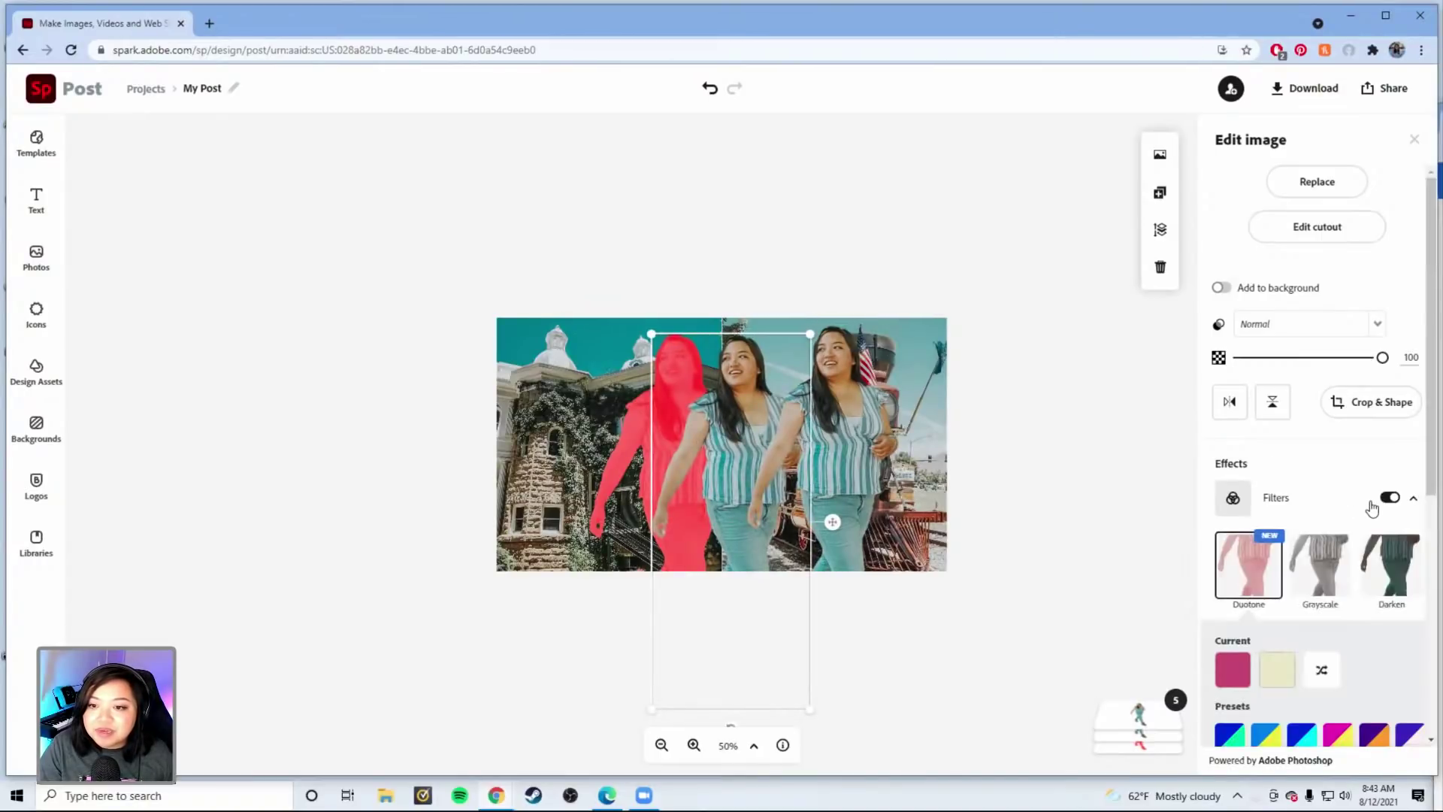
scroll(1253, 579, down, 1)
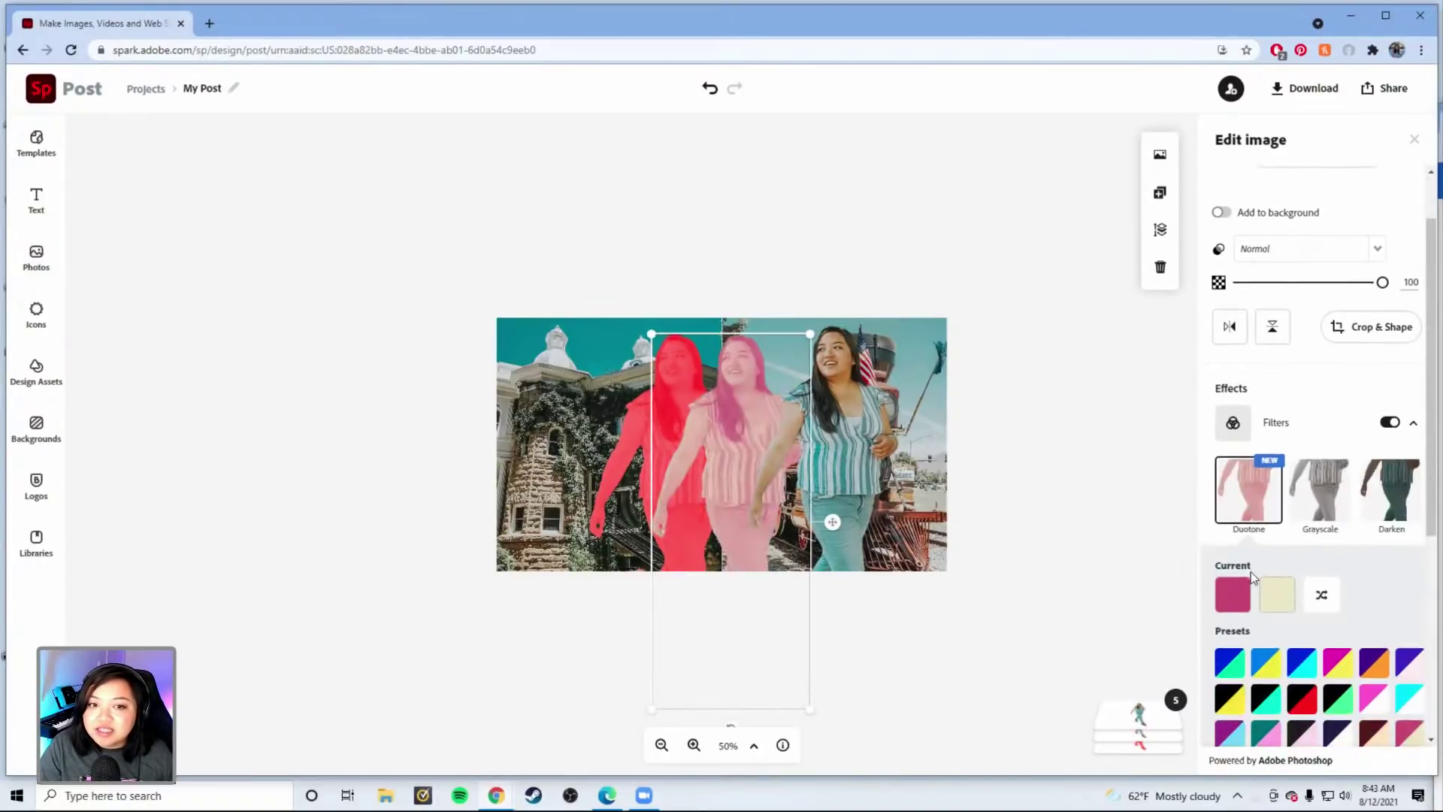
scroll(1251, 575, down, 1)
- Set the Duotone shadows color of the middle woman cutout to yellow #FDD51A
click(1239, 523)
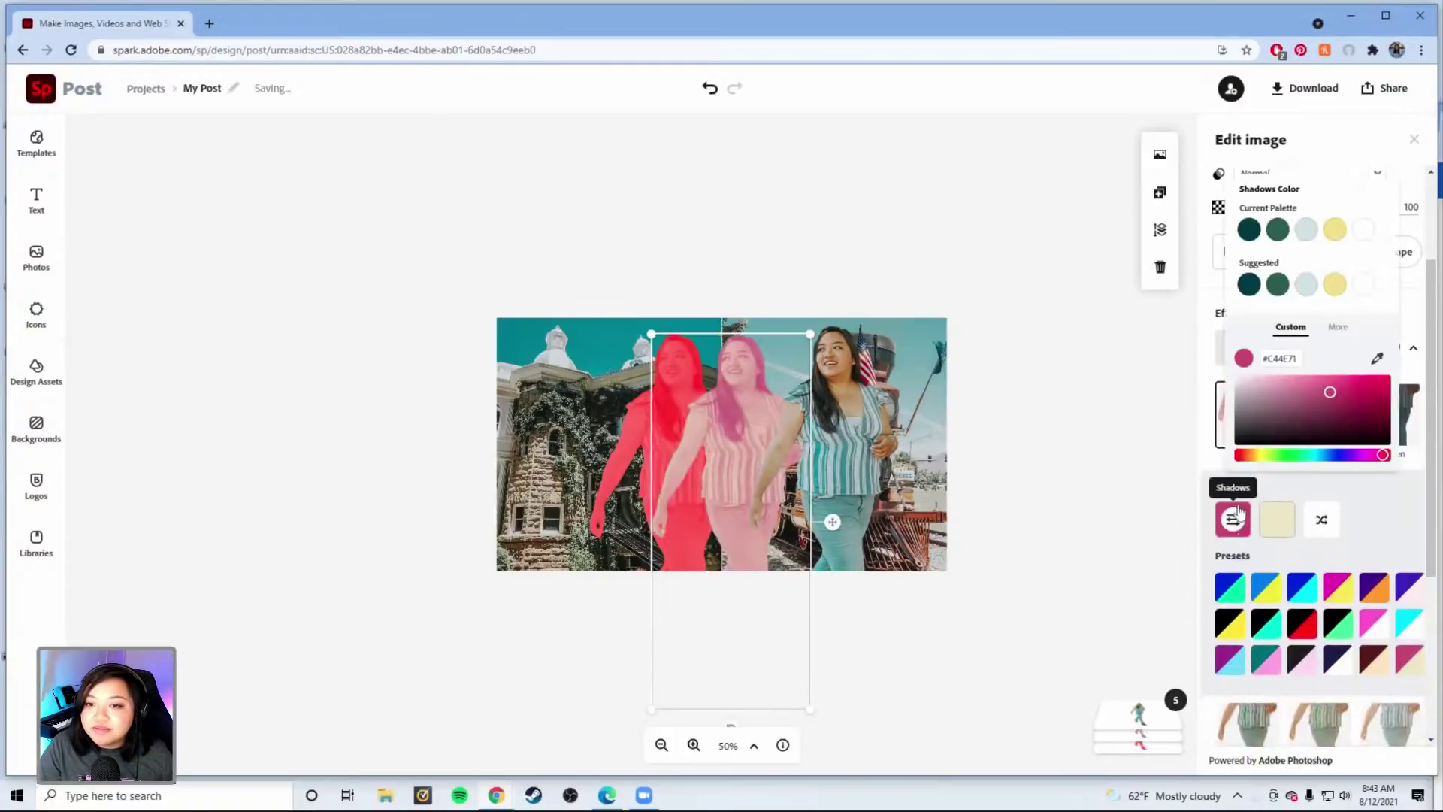
click(1259, 456)
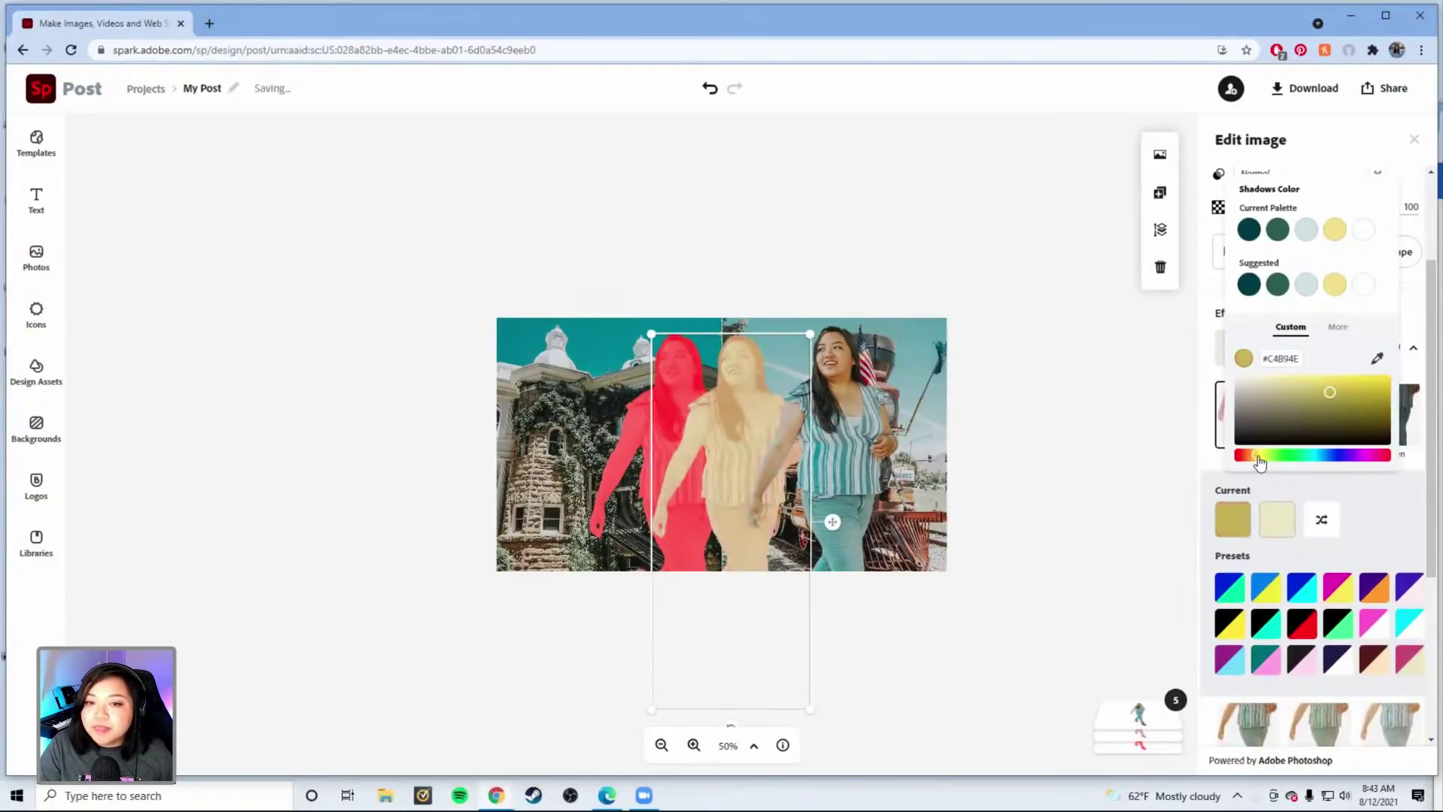
drag(1259, 459, 1254, 456)
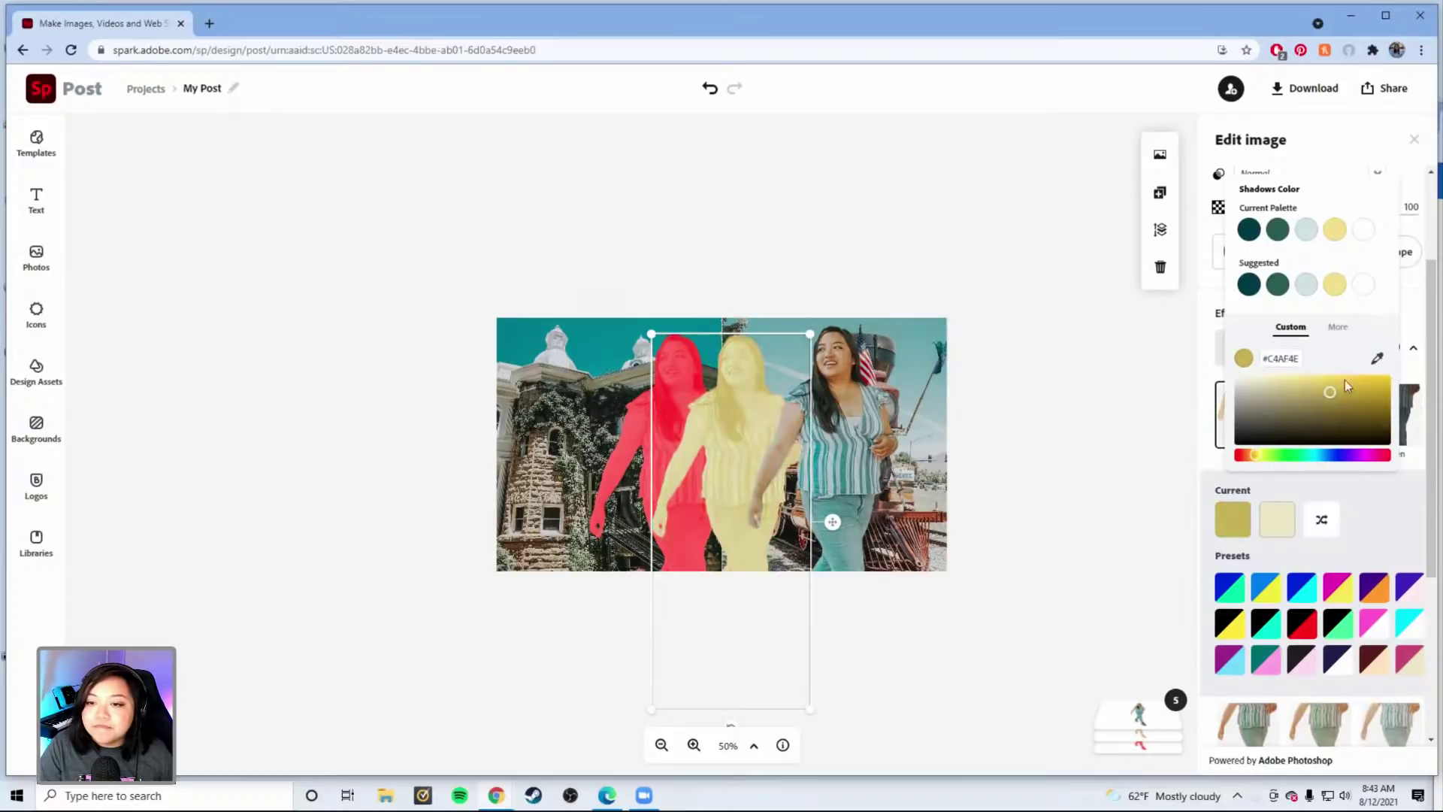
drag(1351, 376, 1361, 368)
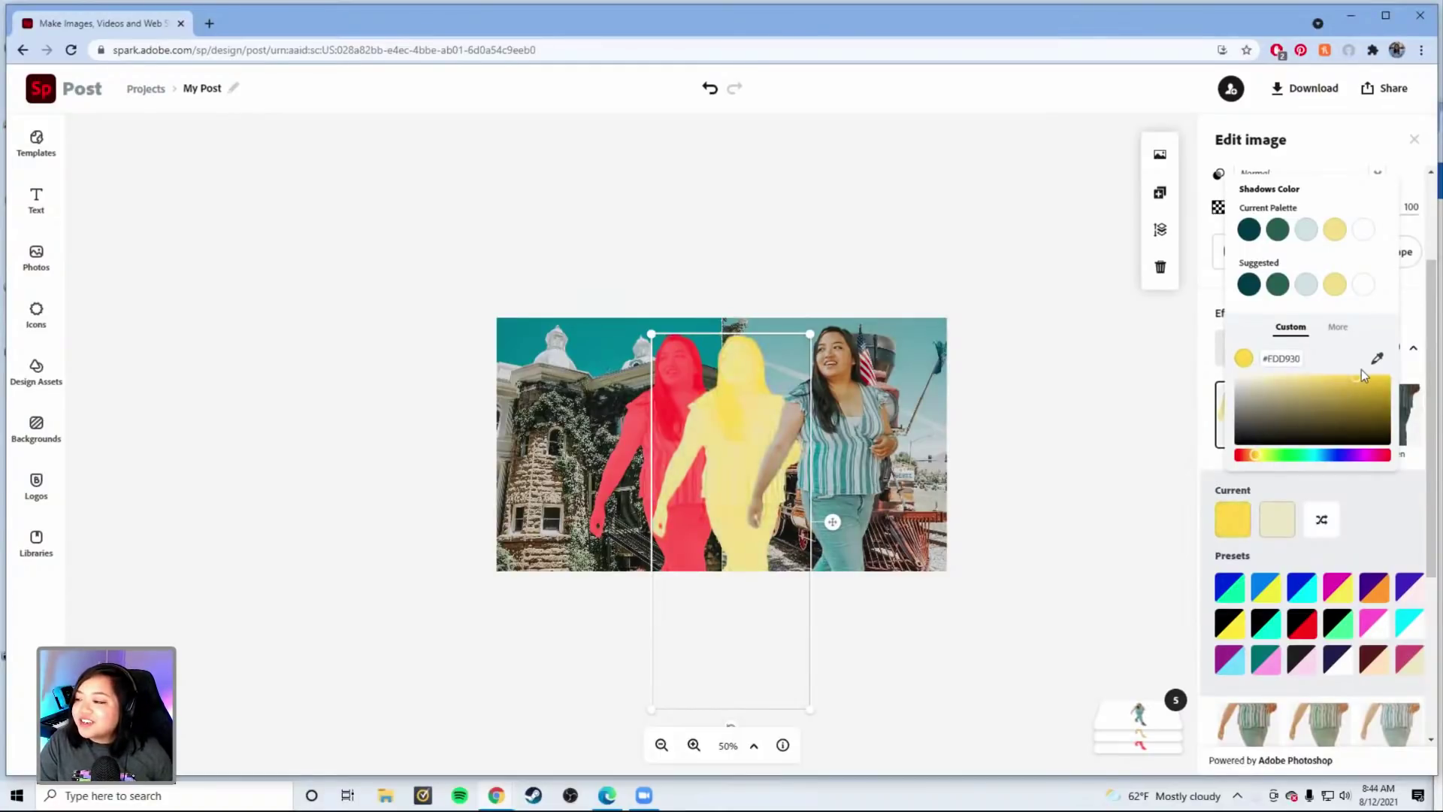
drag(1360, 368, 1374, 370)
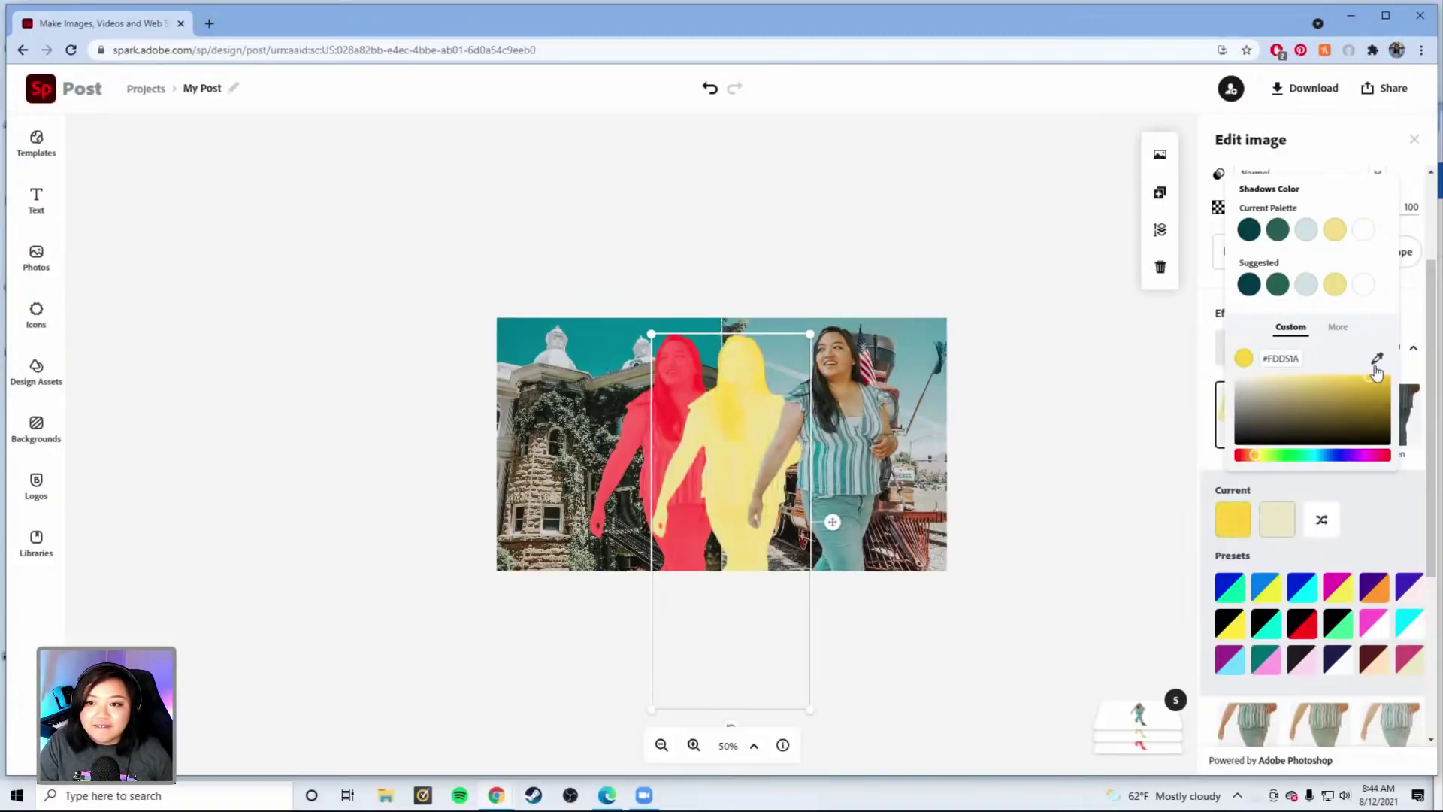
- Adjust the middle cutout's Duotone colors to yellow #FDD61E for the shadows and light yellow #FDF764 for the highlights
click(1275, 526)
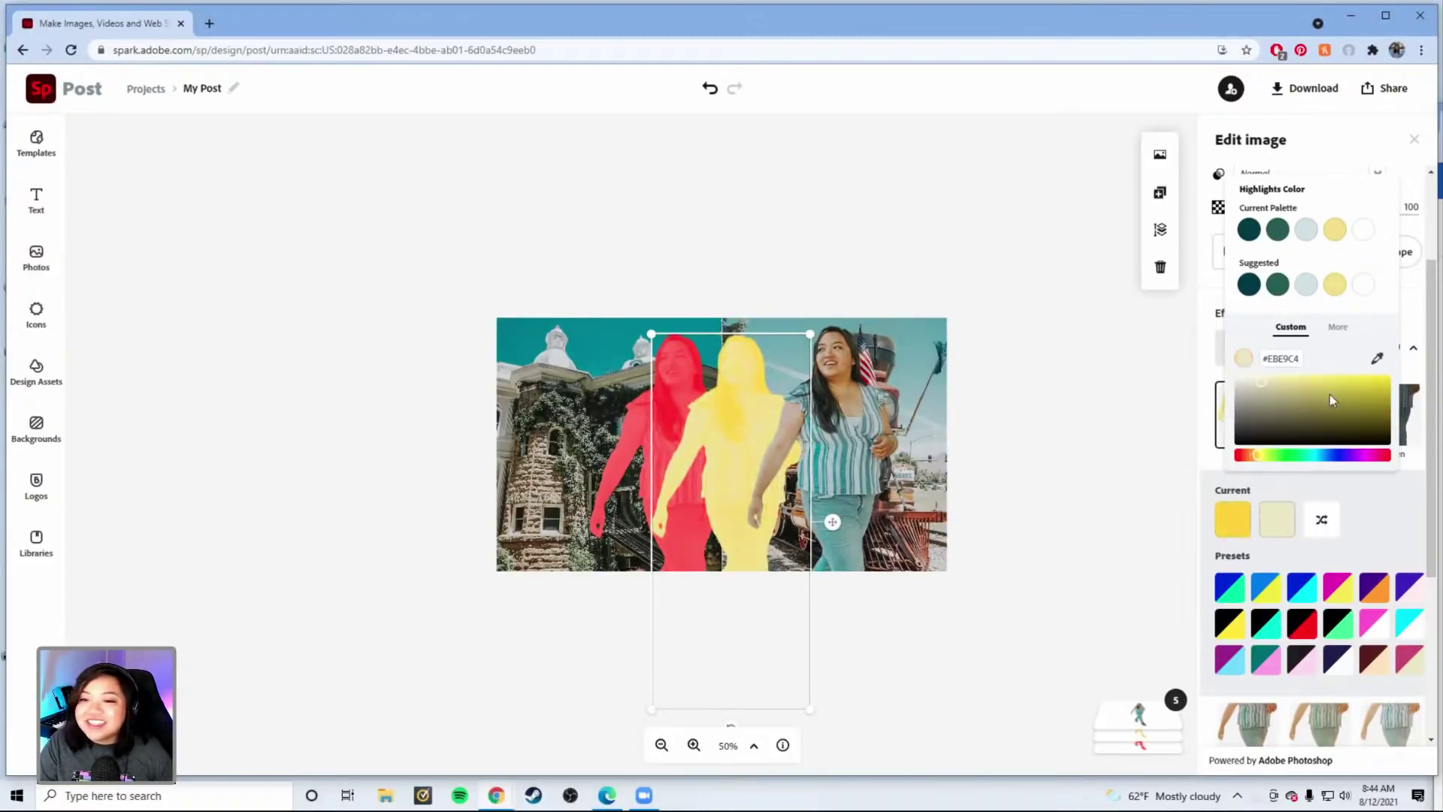
drag(1329, 395, 1368, 377)
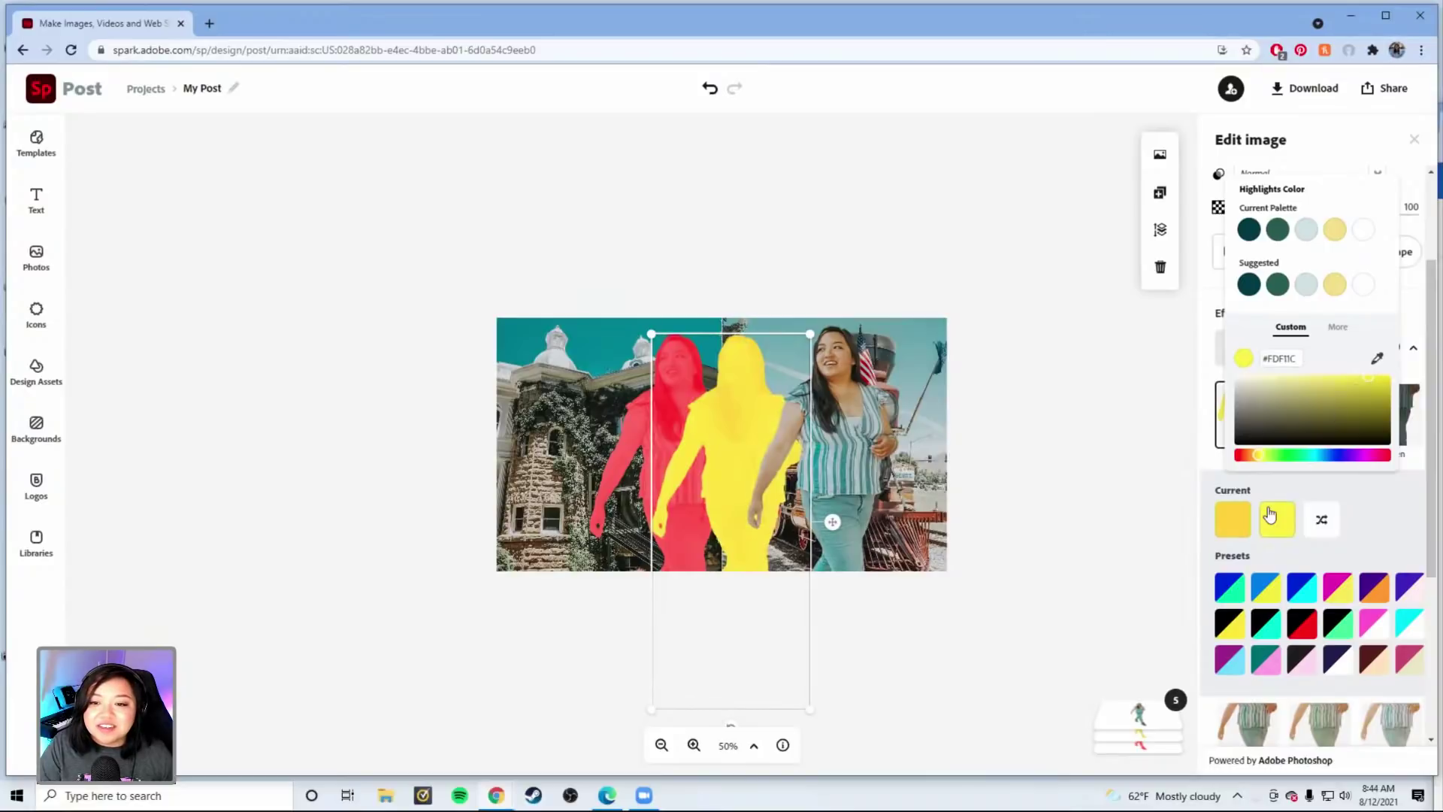
click(1232, 520)
mouse_move(1374, 385)
mouse_down()
mouse_move(1355, 369)
mouse_move(1373, 360)
mouse_up()
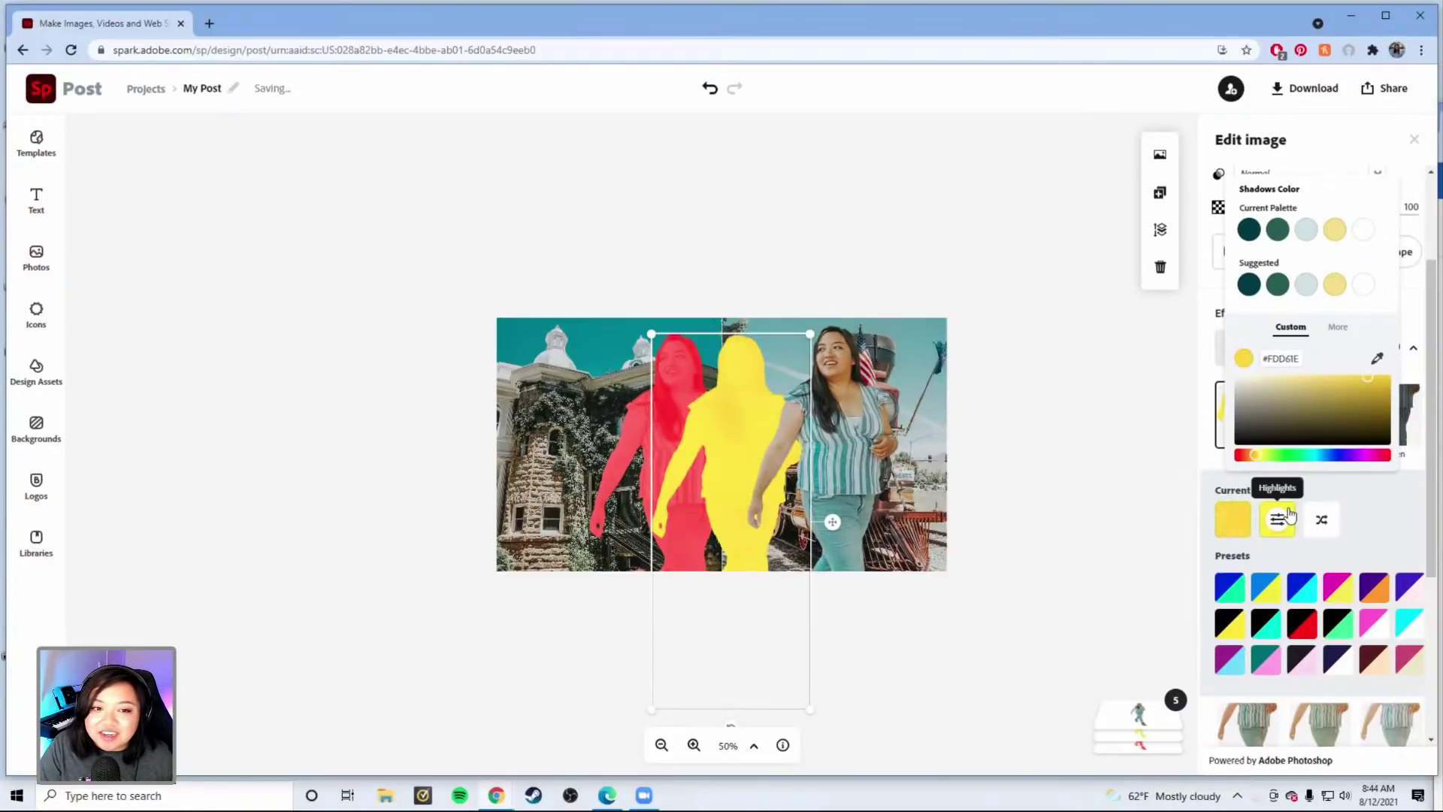
click(1278, 519)
drag(1339, 368, 1338, 368)
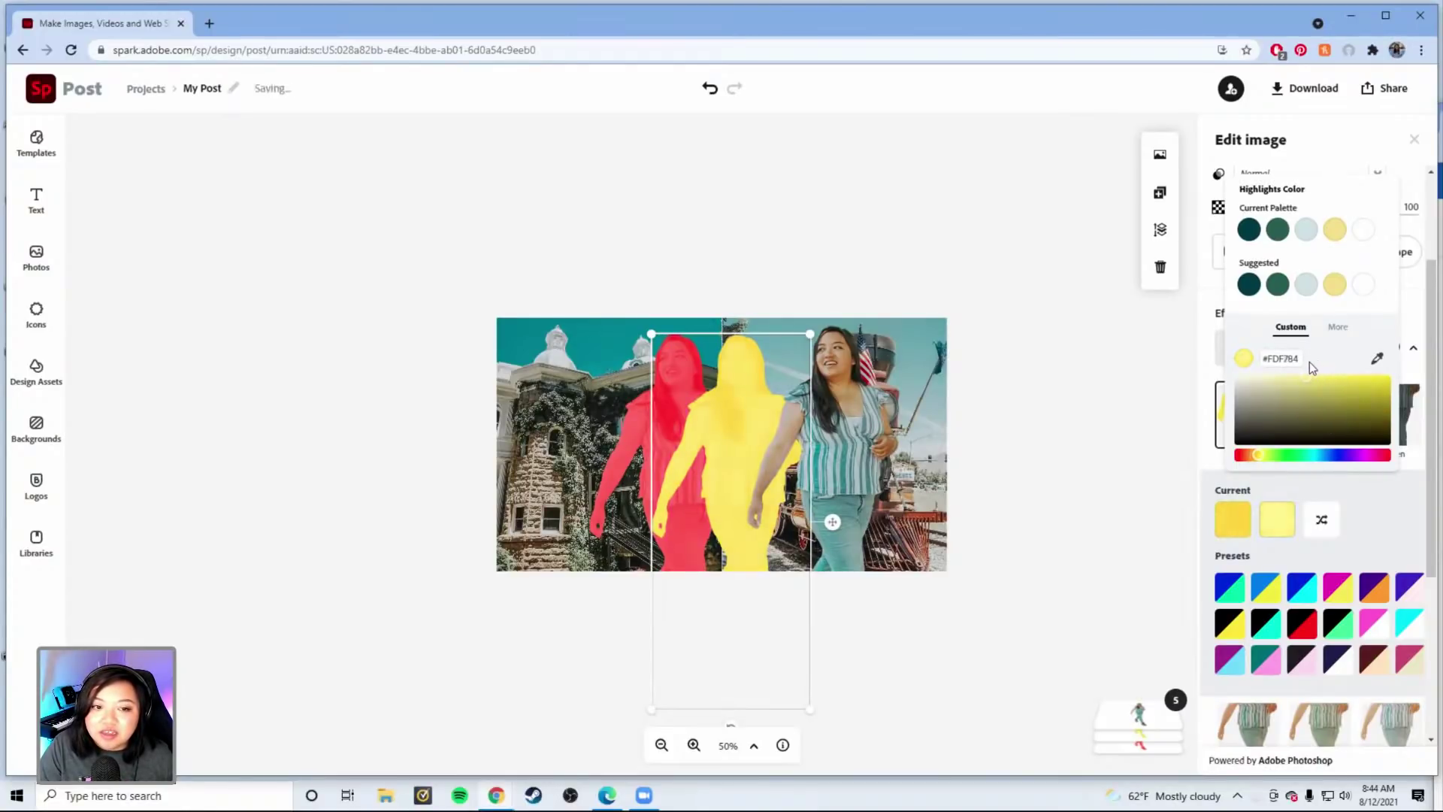
- Set the Duotone shadows color of the middle woman cutout to orange #DE8B20
click(1233, 519)
click(1375, 386)
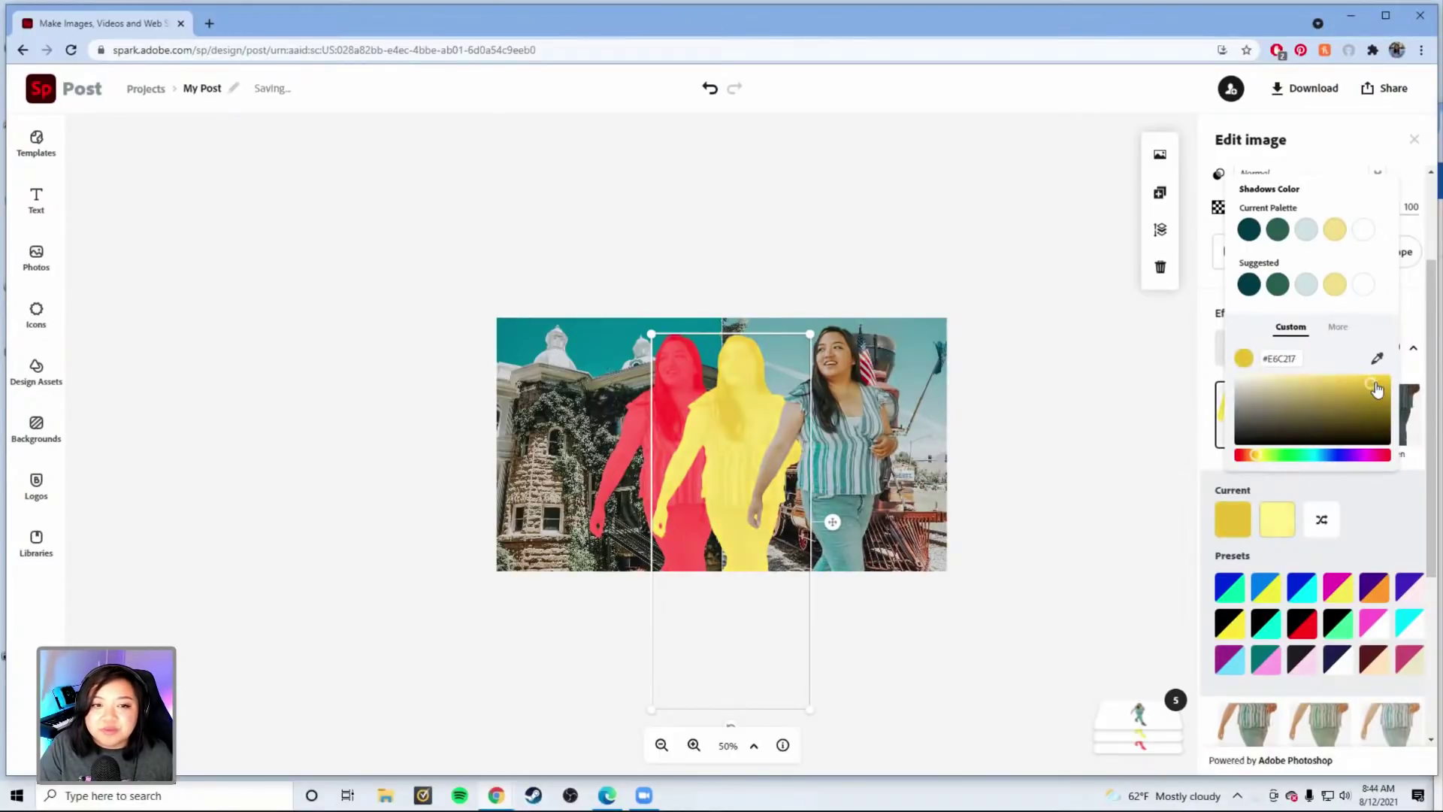
drag(1377, 388, 1363, 385)
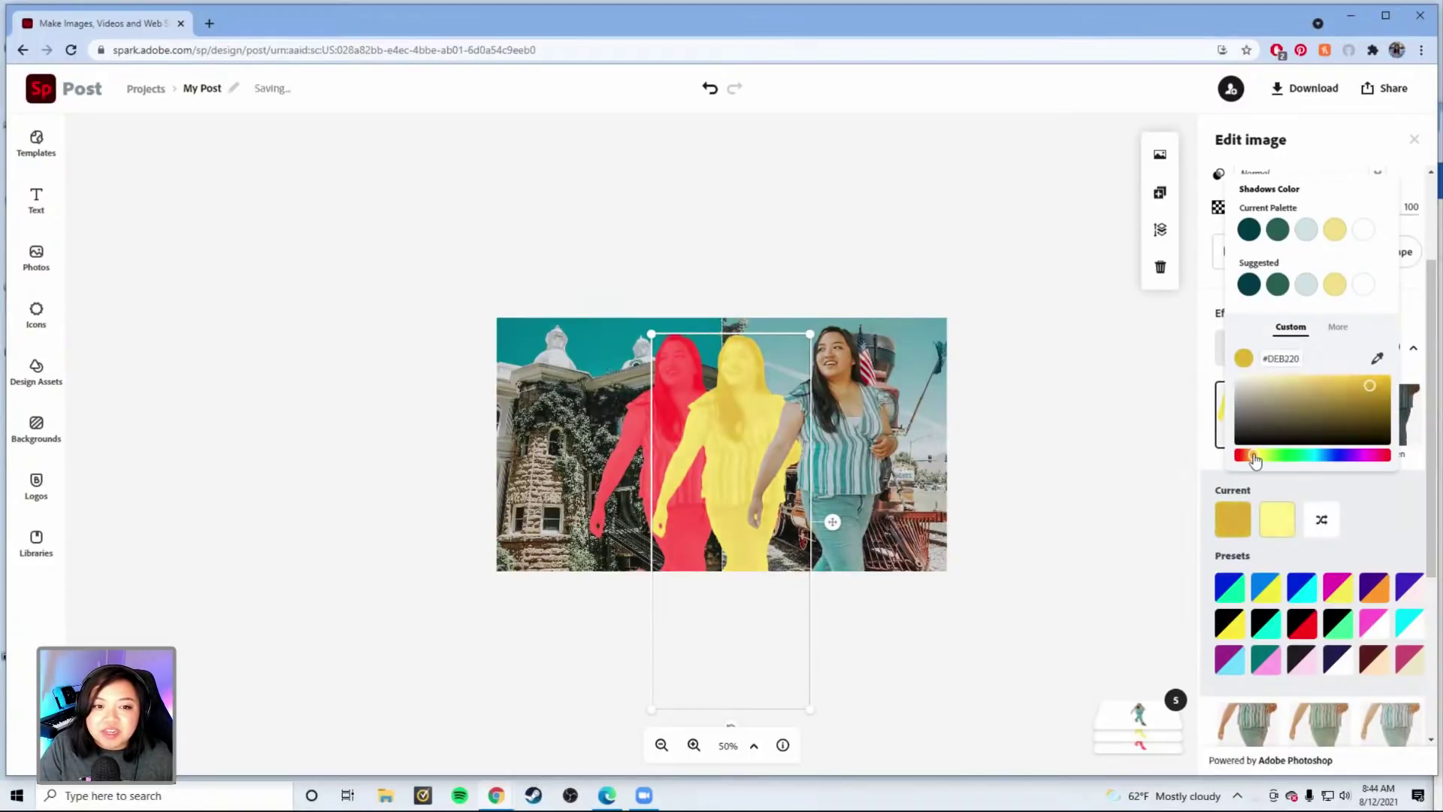
drag(1257, 460, 1251, 460)
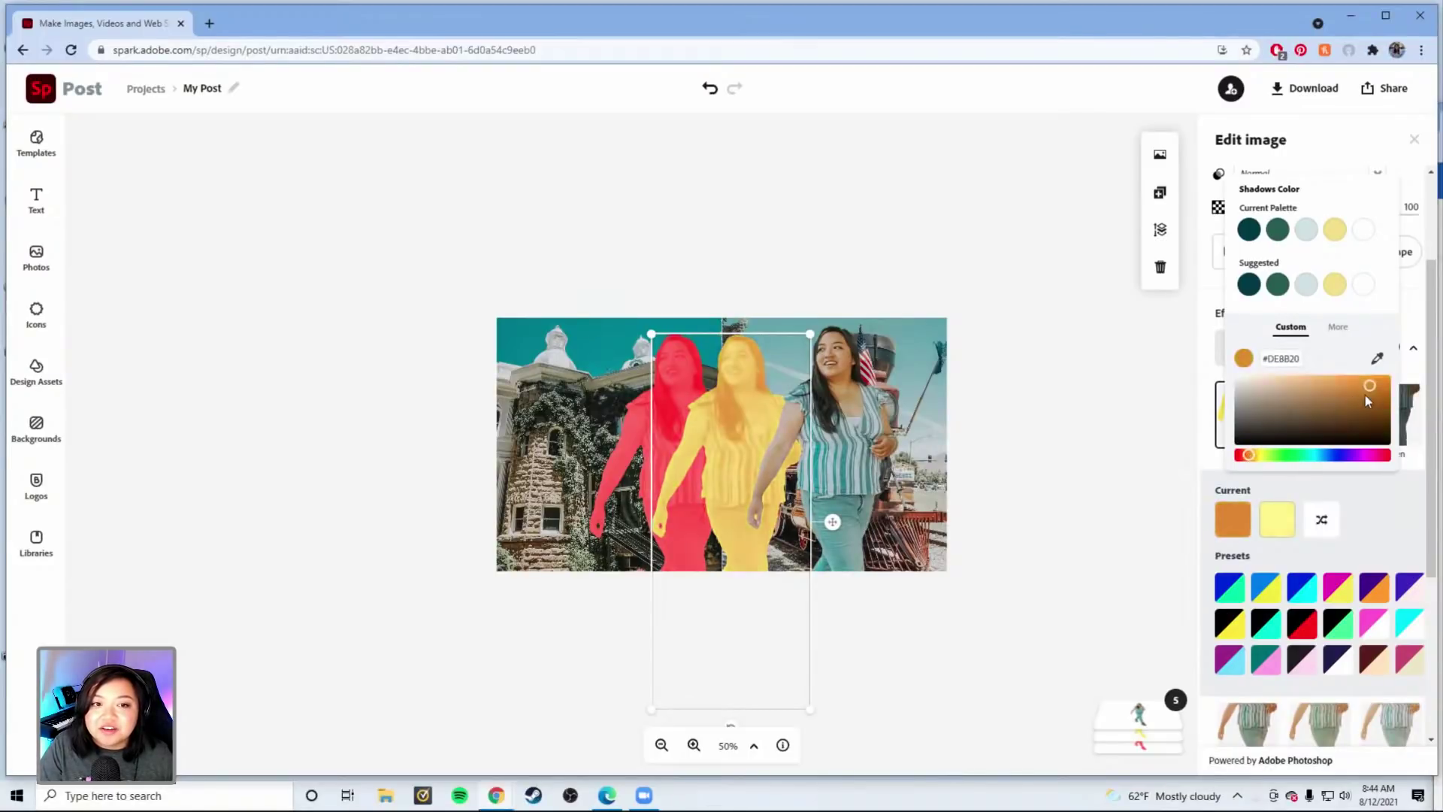
- Set the Duotone highlights color of the middle woman cutout to golden yellow #FDCA06
click(1278, 520)
click(1337, 384)
click(1253, 456)
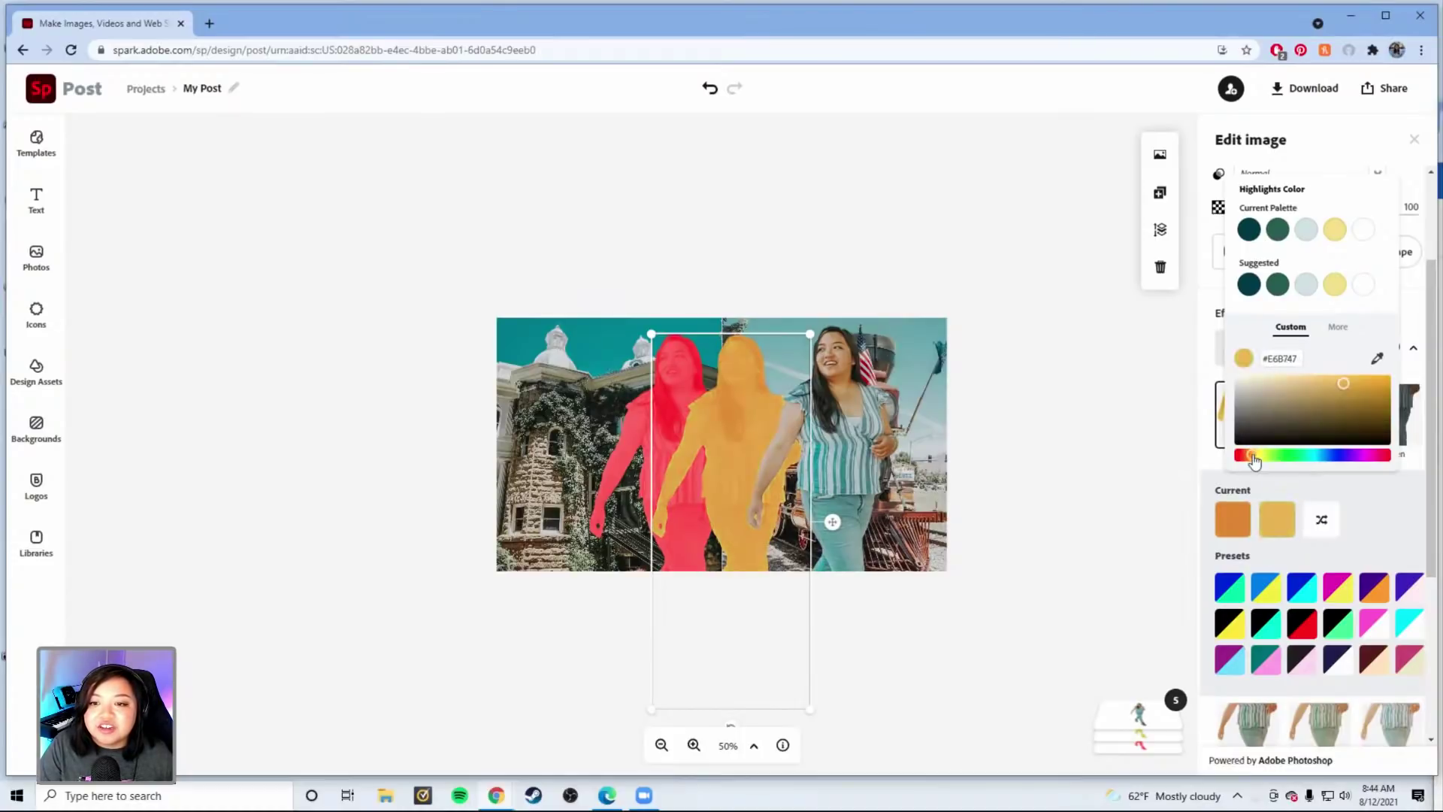
click(1362, 377)
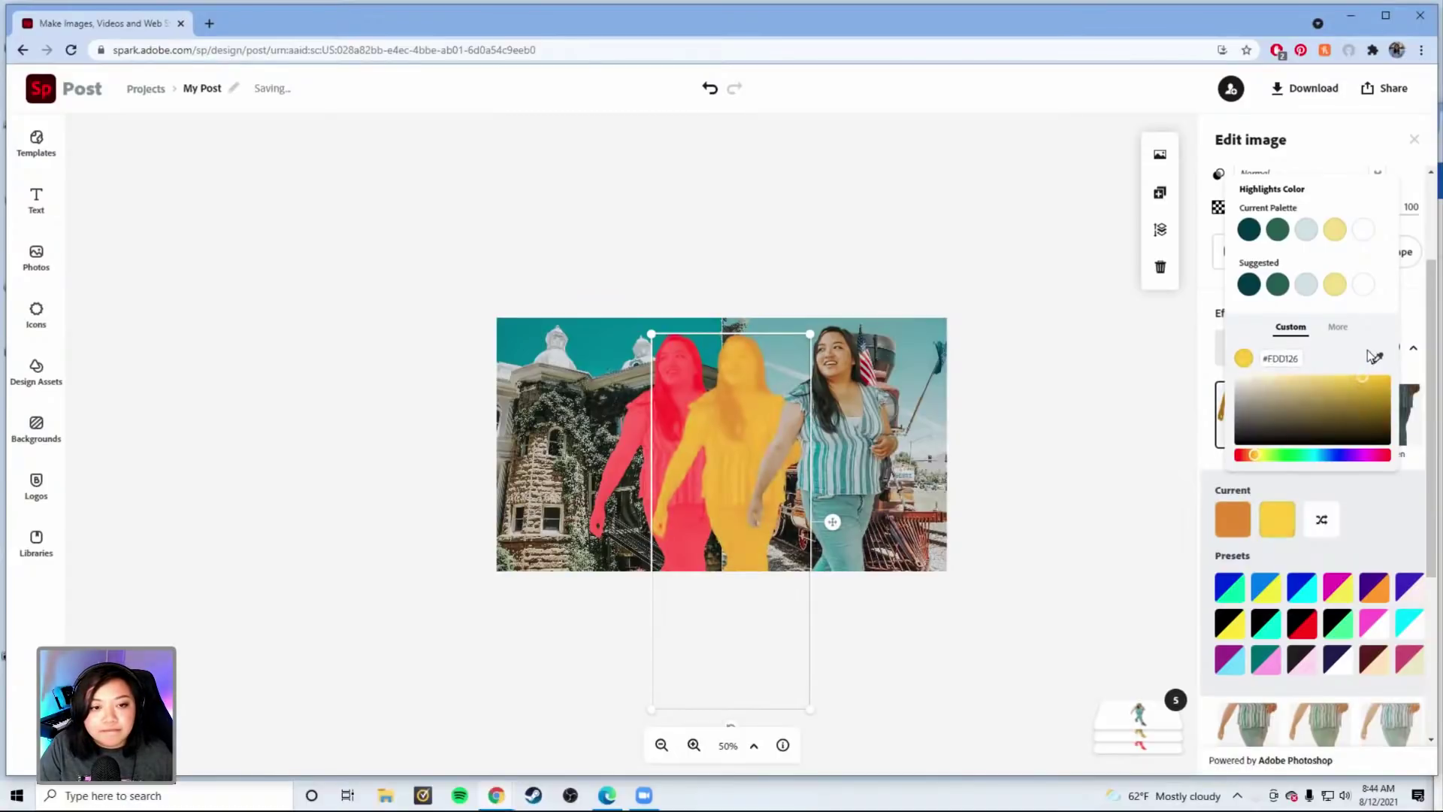
drag(1368, 351, 1386, 351)
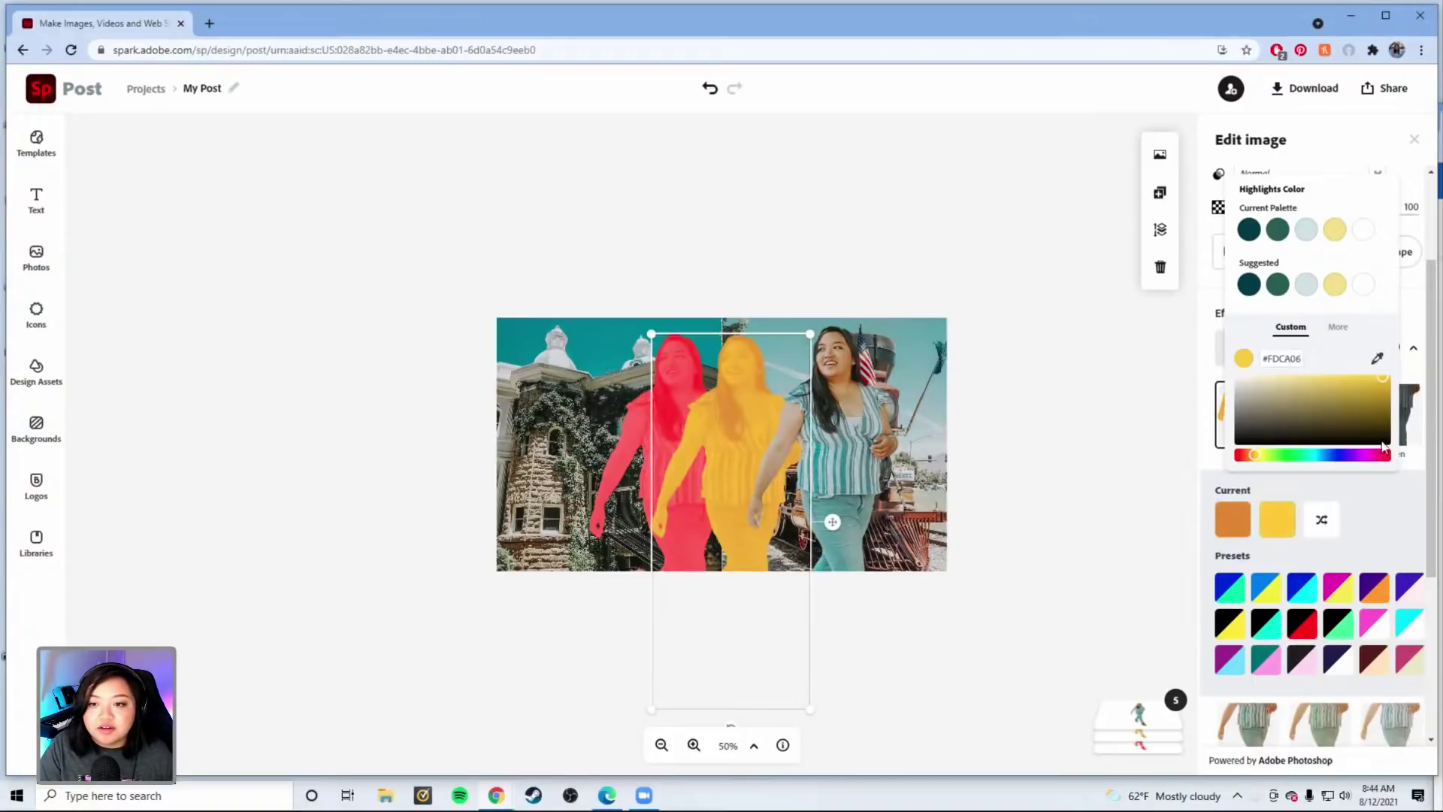
click(1387, 530)
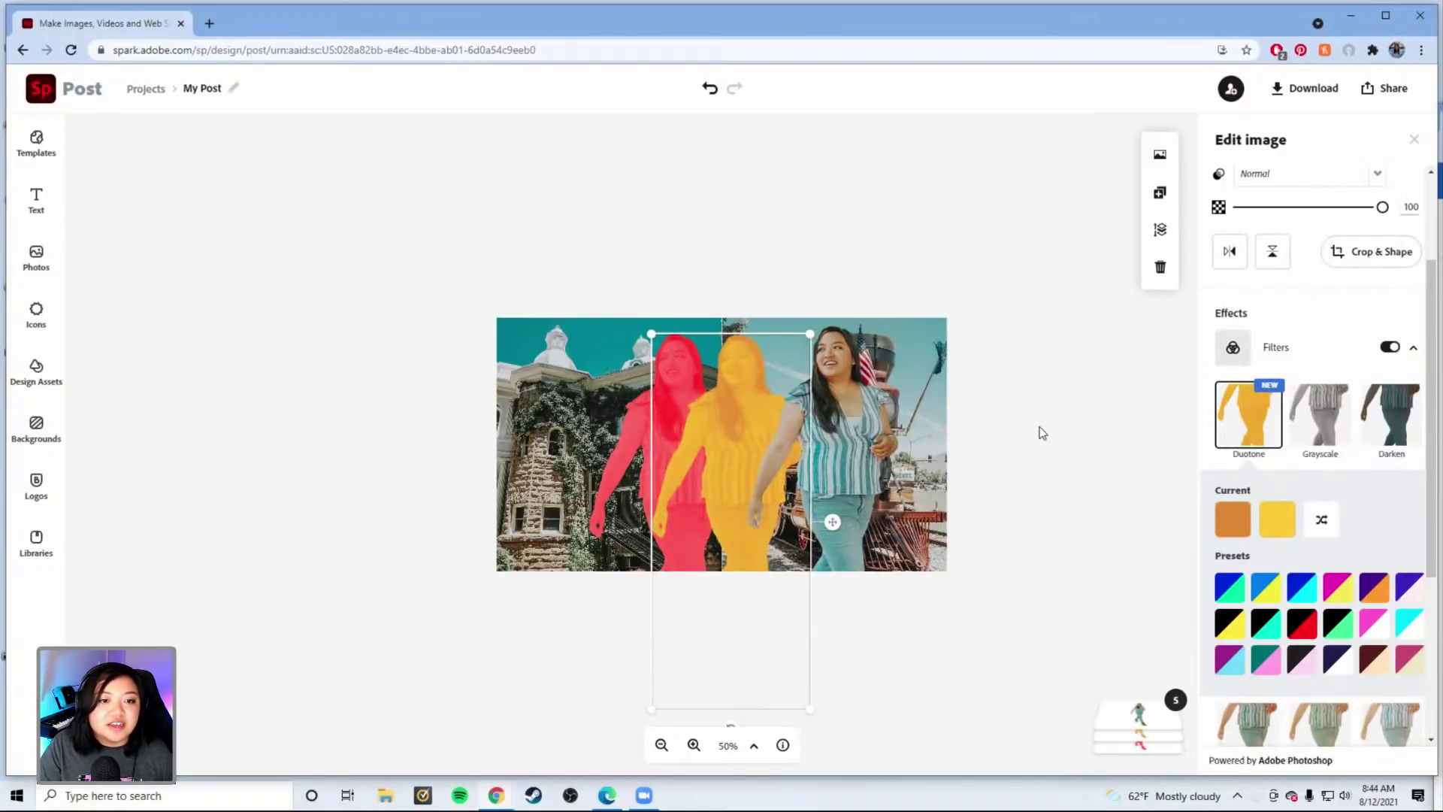
- Position the golden cutout over the red copy with a slight offset, leaving a thin red edge along its outline
drag(732, 410, 685, 406)
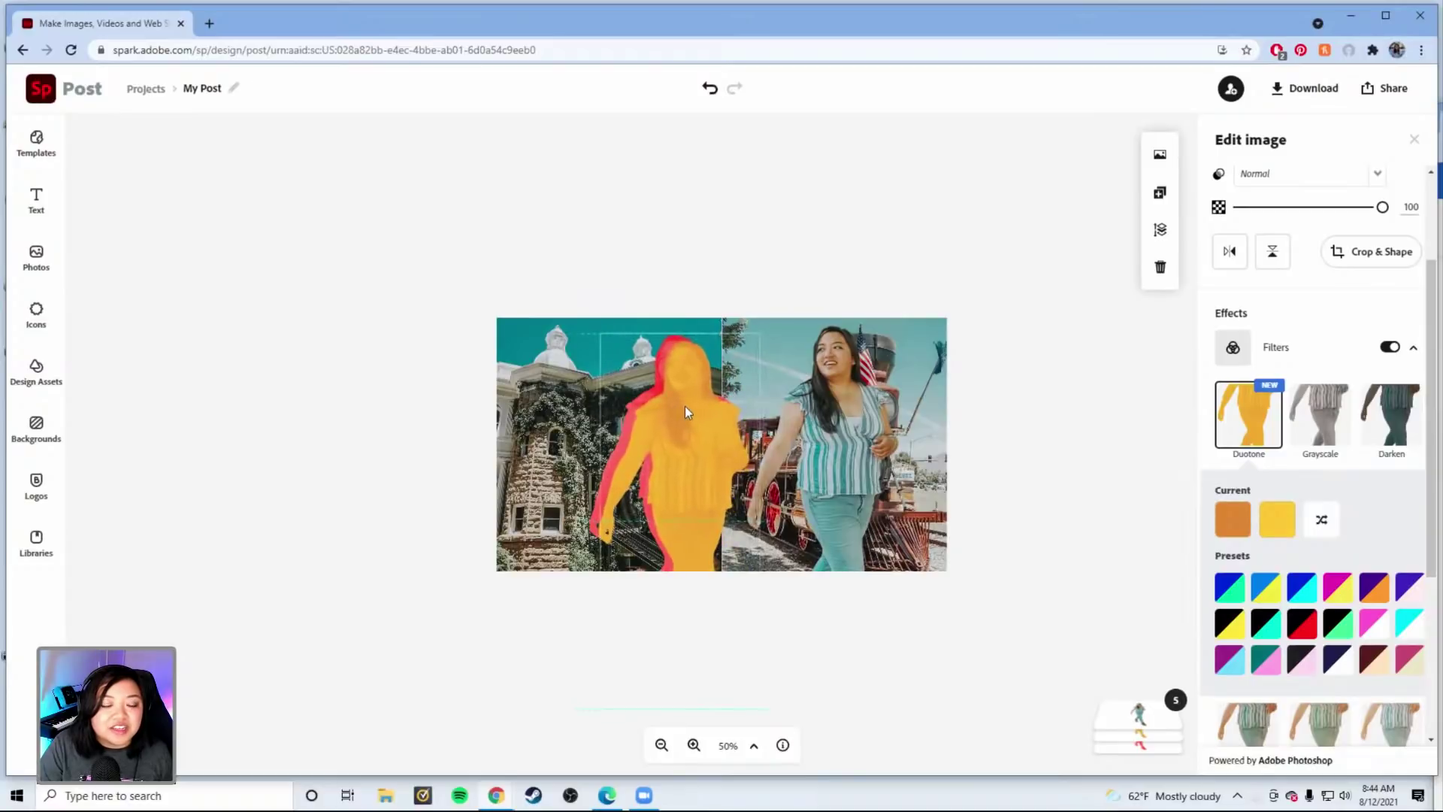
mouse_move(683, 413)
mouse_down()
mouse_move(744, 399)
mouse_move(707, 436)
mouse_move(691, 413)
mouse_up()
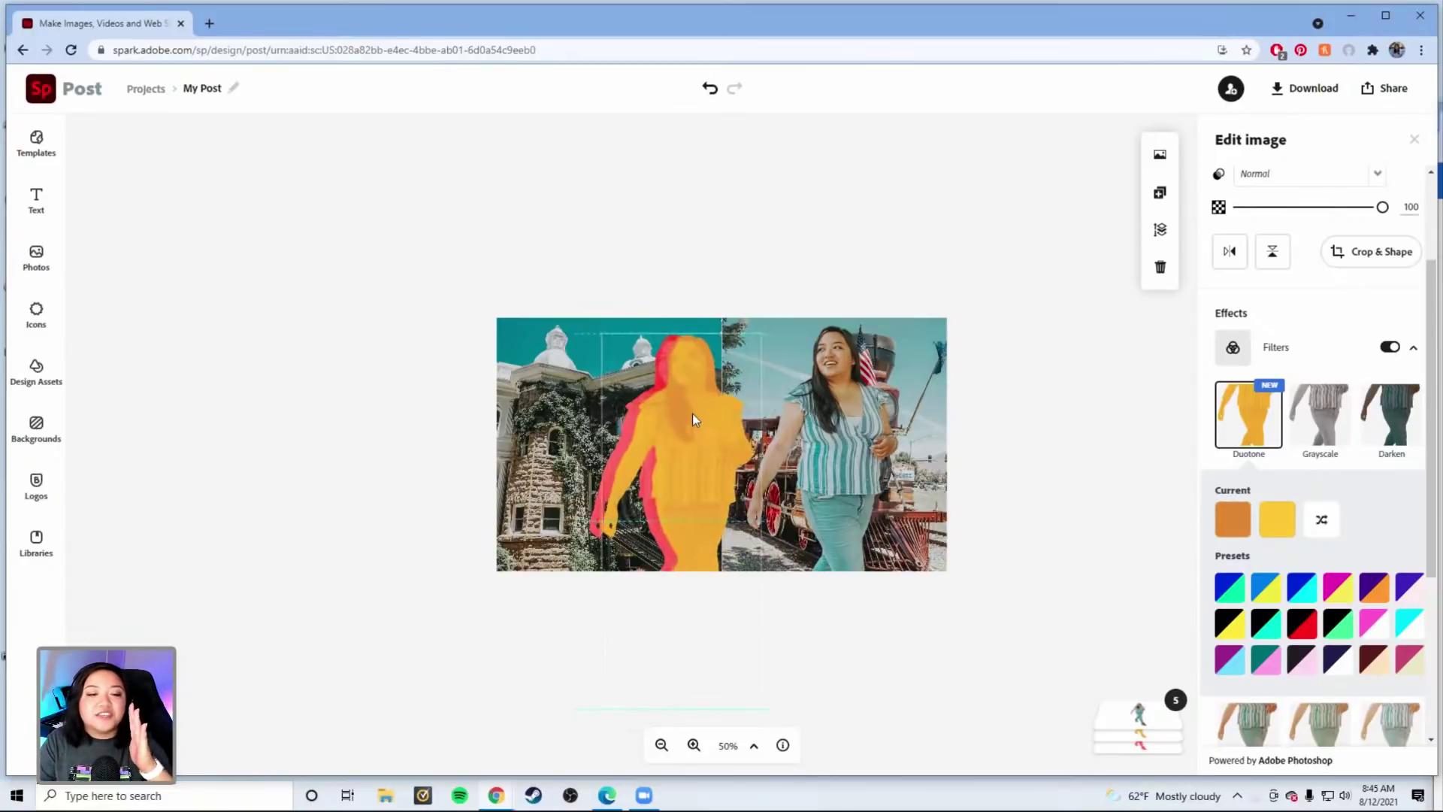
drag(692, 419, 688, 425)
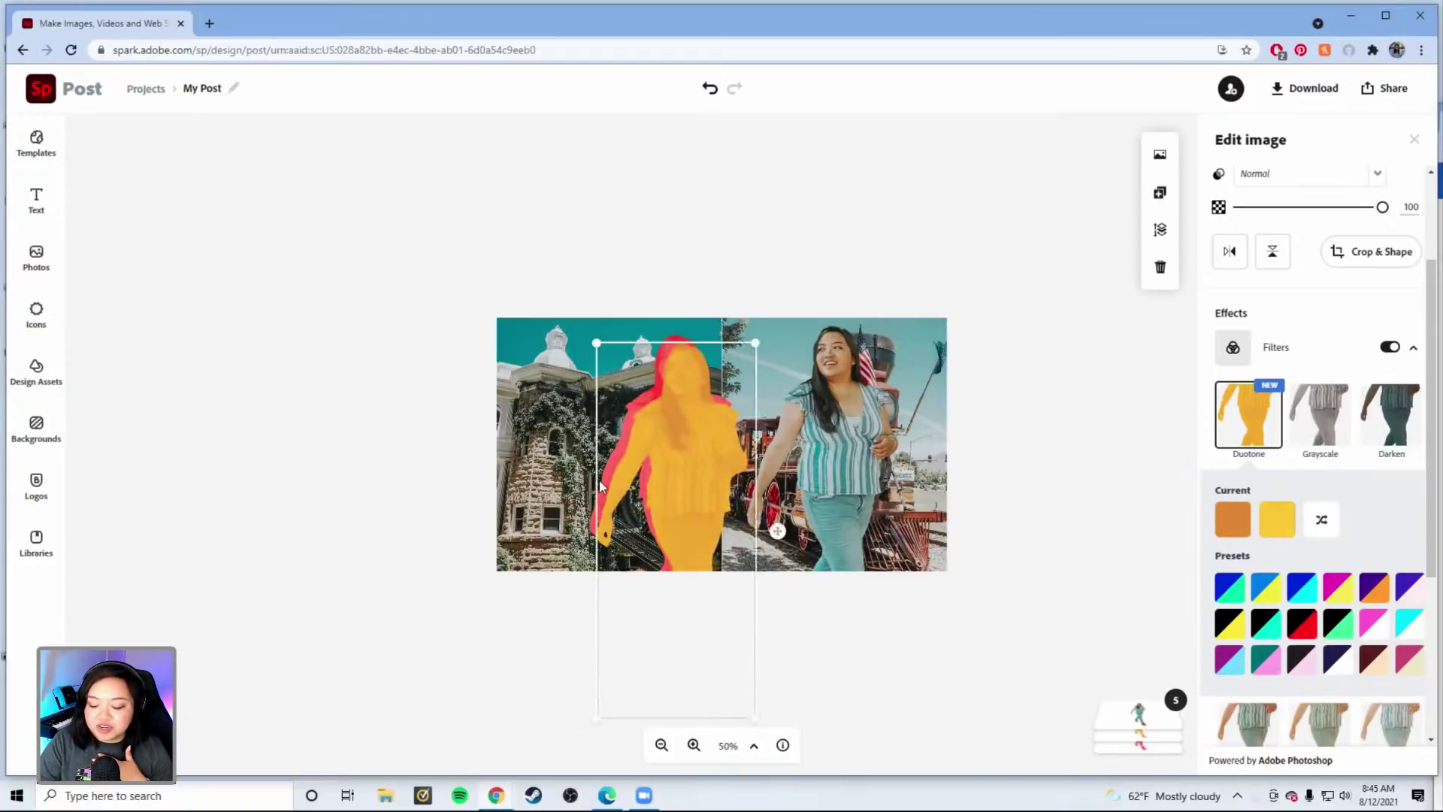
drag(600, 486, 590, 479)
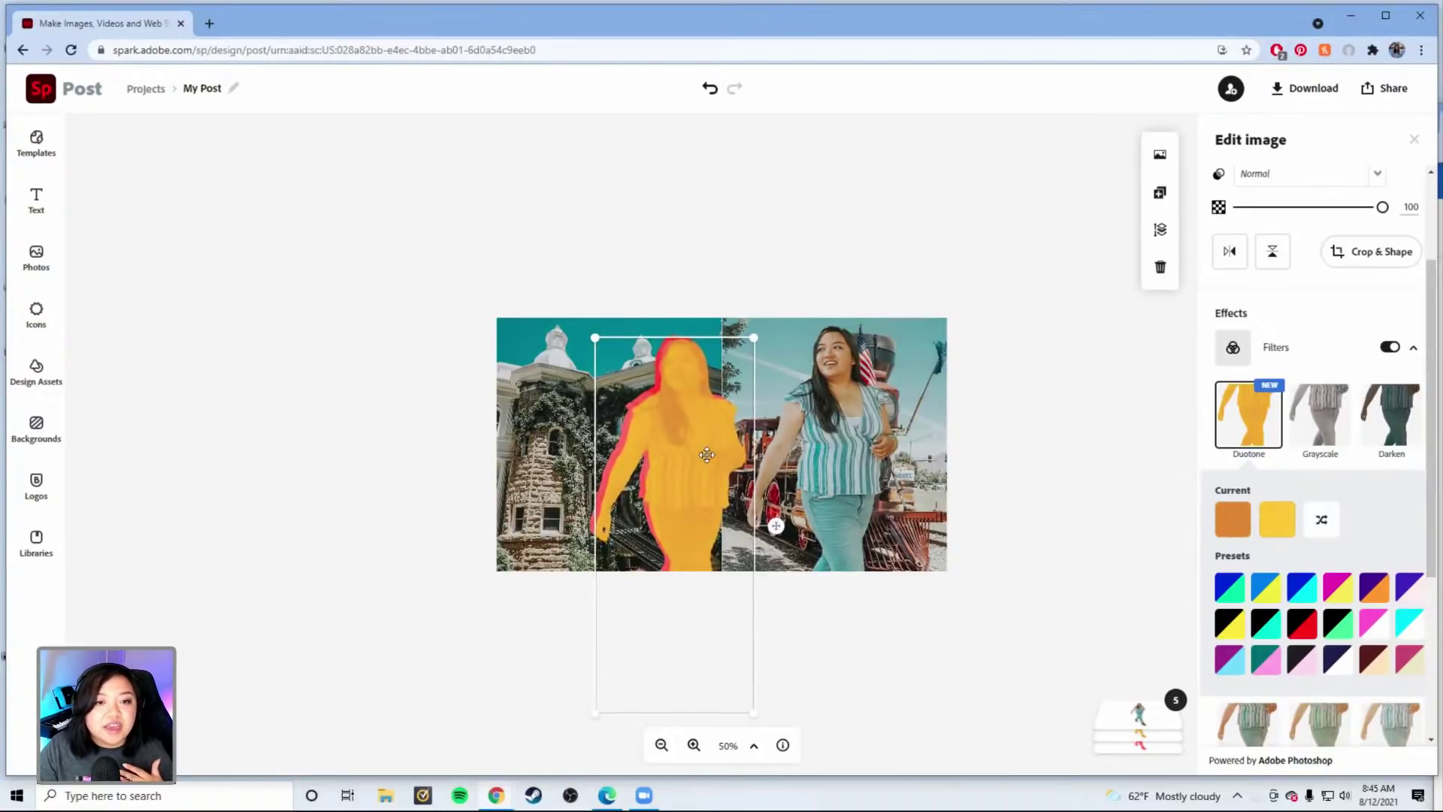
- Lay the unfiltered woman cutout over the two duotone copies and nudge the golden copy slightly downward
drag(840, 421, 679, 436)
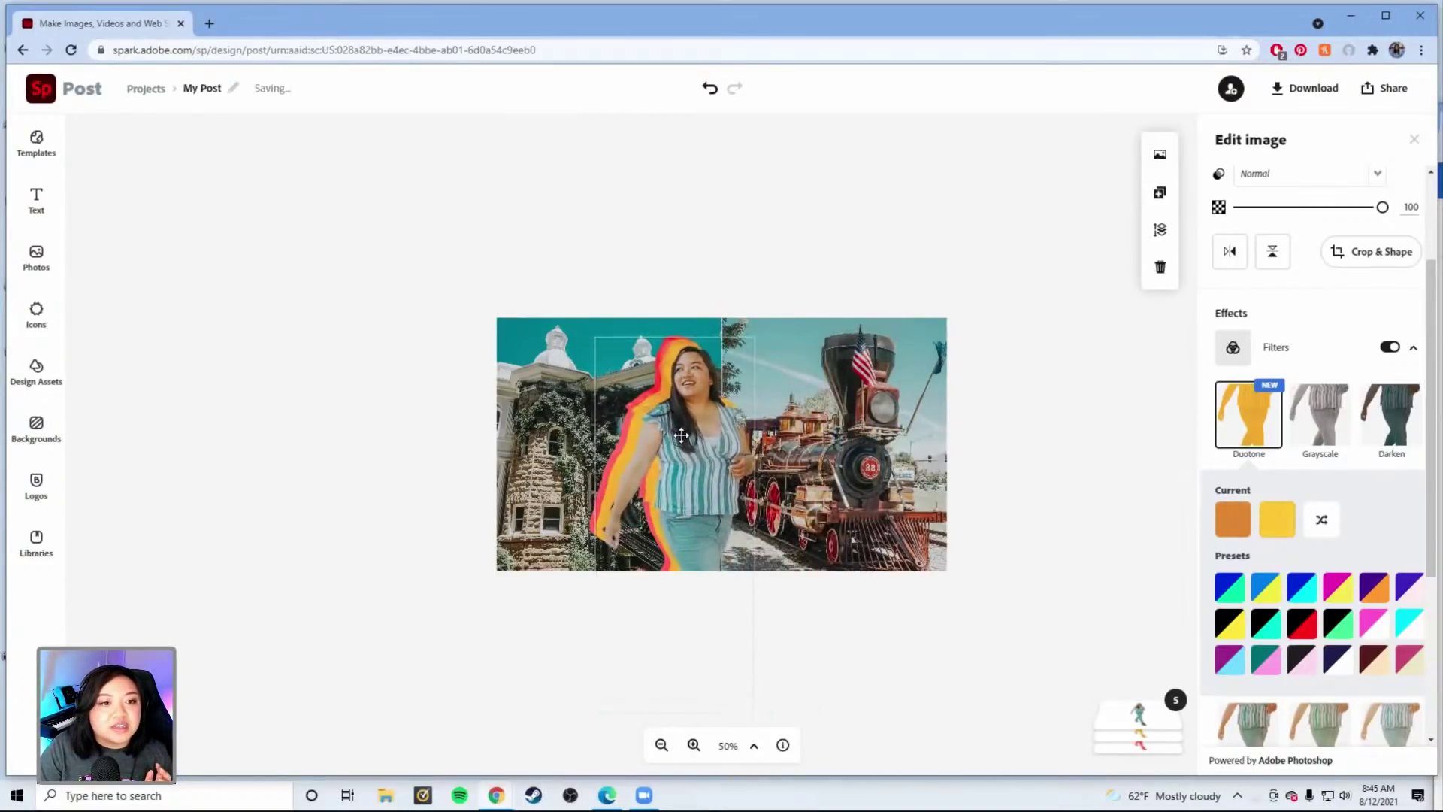
drag(677, 435, 685, 437)
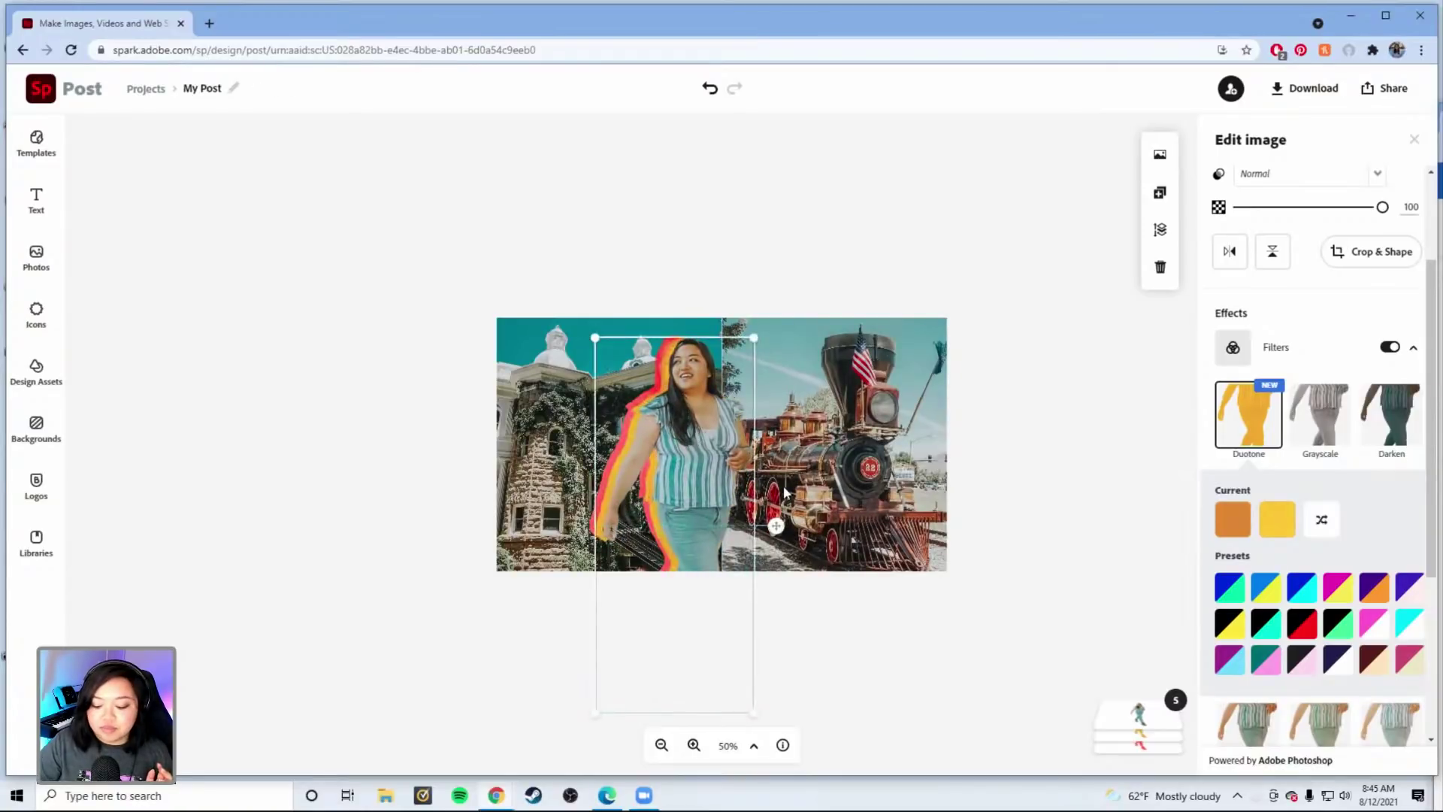
key(Down)
key(Down)
key(Down)
key(Down)
key(Down)
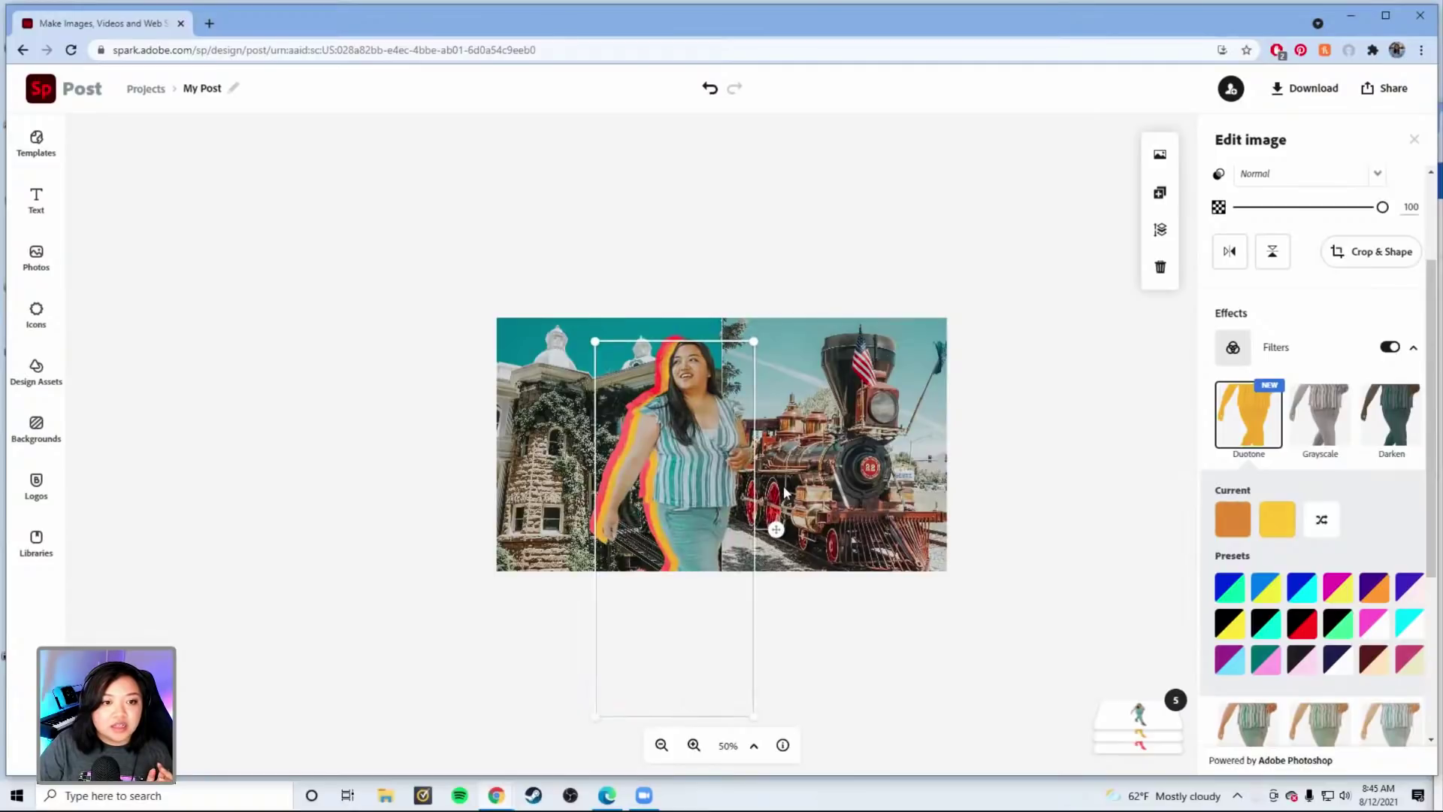
key(Down)
key(Down)
key(Down)
key(Down)
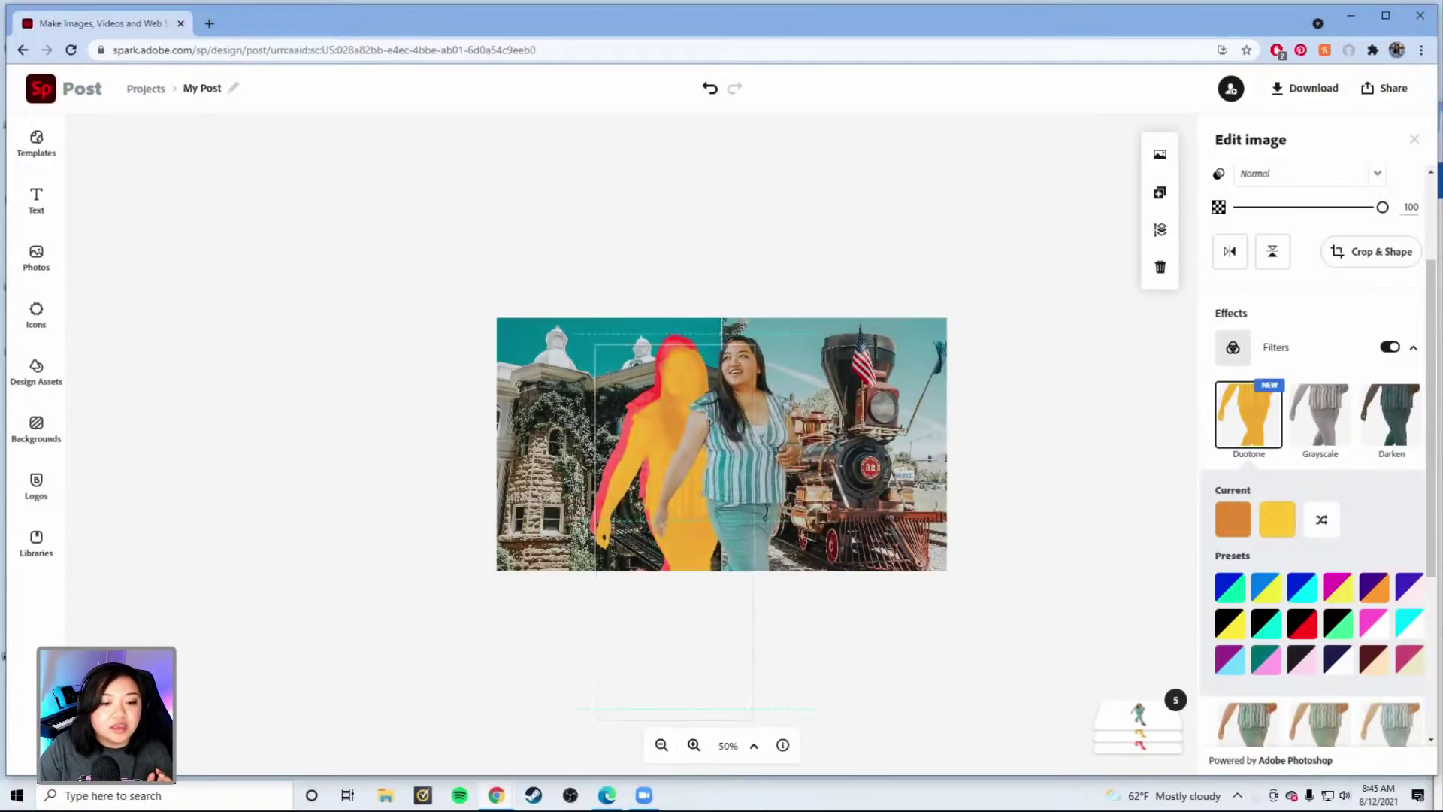
- Move the unfiltered woman cutout aside onto the locomotive and shift the golden copy slightly up against the red copy
click(694, 745)
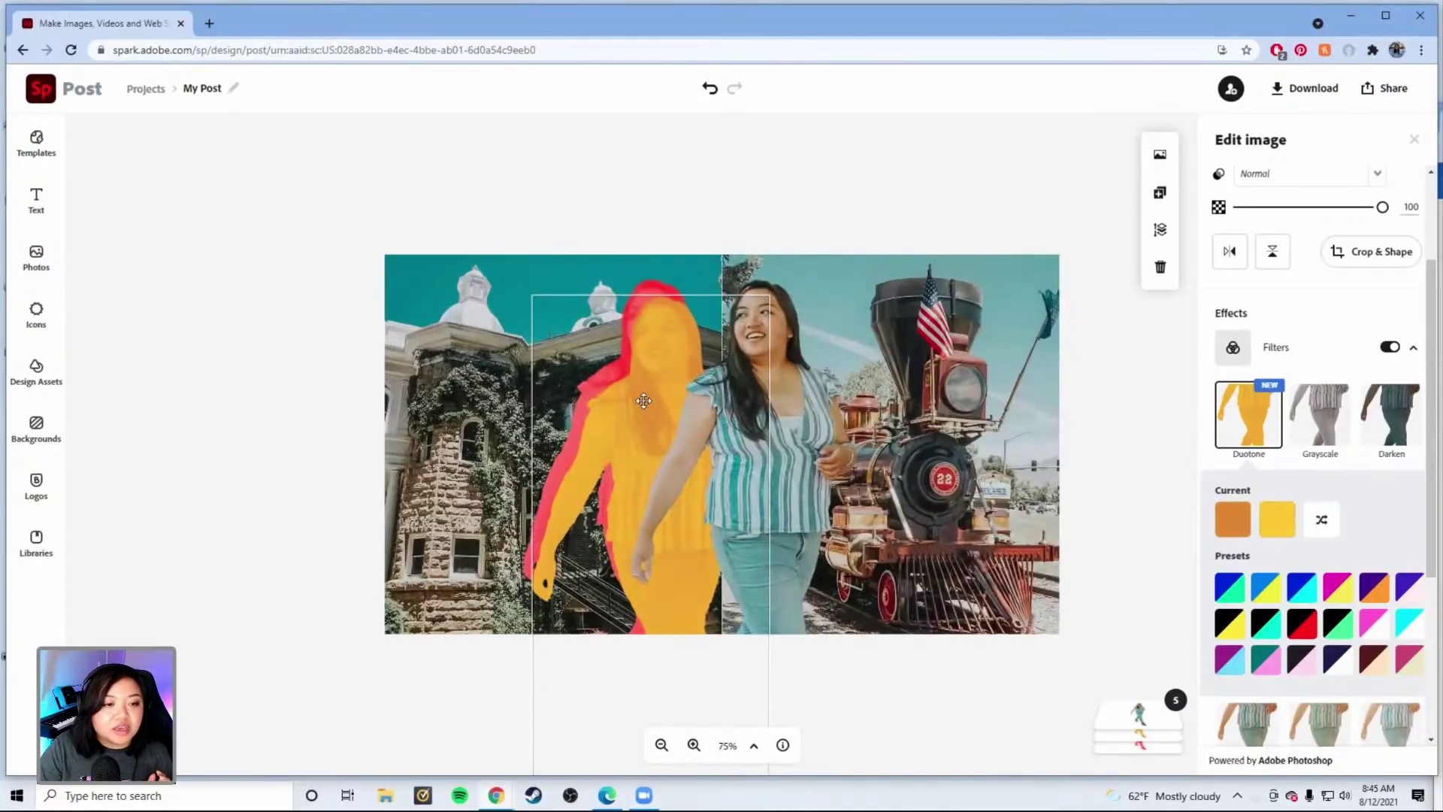
click(633, 446)
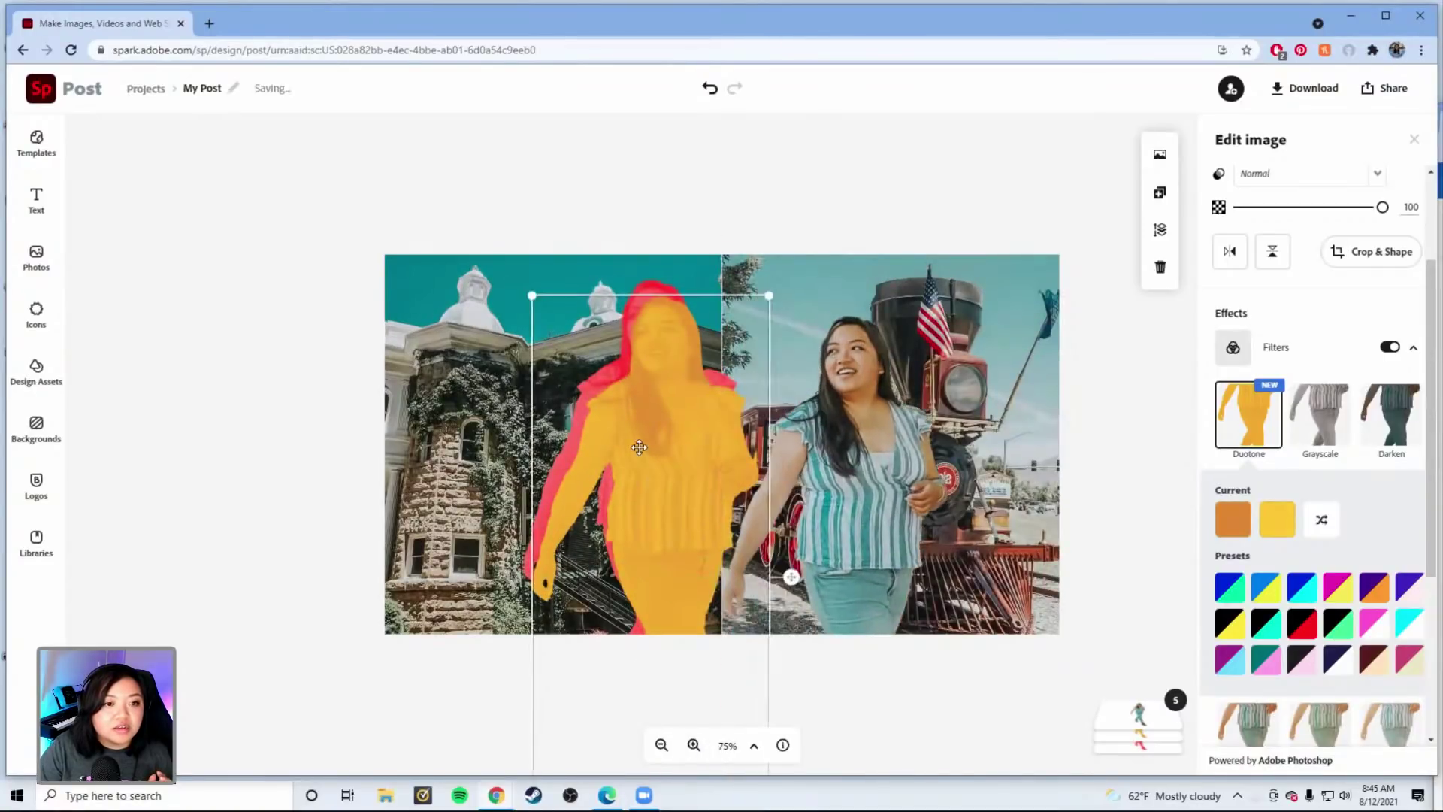
mouse_move(634, 441)
mouse_down()
mouse_move(647, 443)
mouse_move(638, 456)
mouse_move(650, 447)
mouse_up()
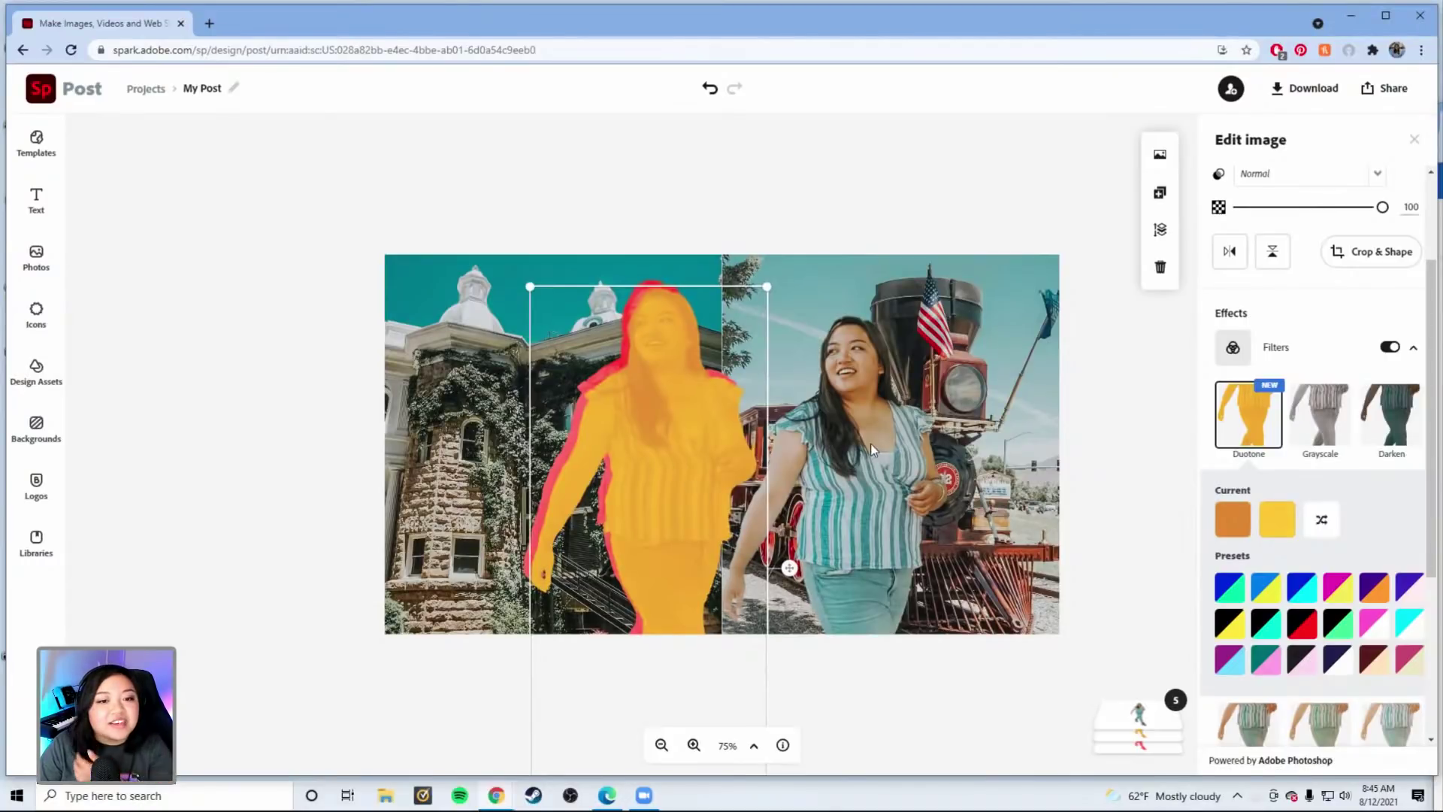
- Place the unfiltered woman cutout over the golden and red copies, offset slightly so both form a layered outline, and deselect it
click(819, 452)
drag(819, 451, 723, 427)
right_click(723, 427)
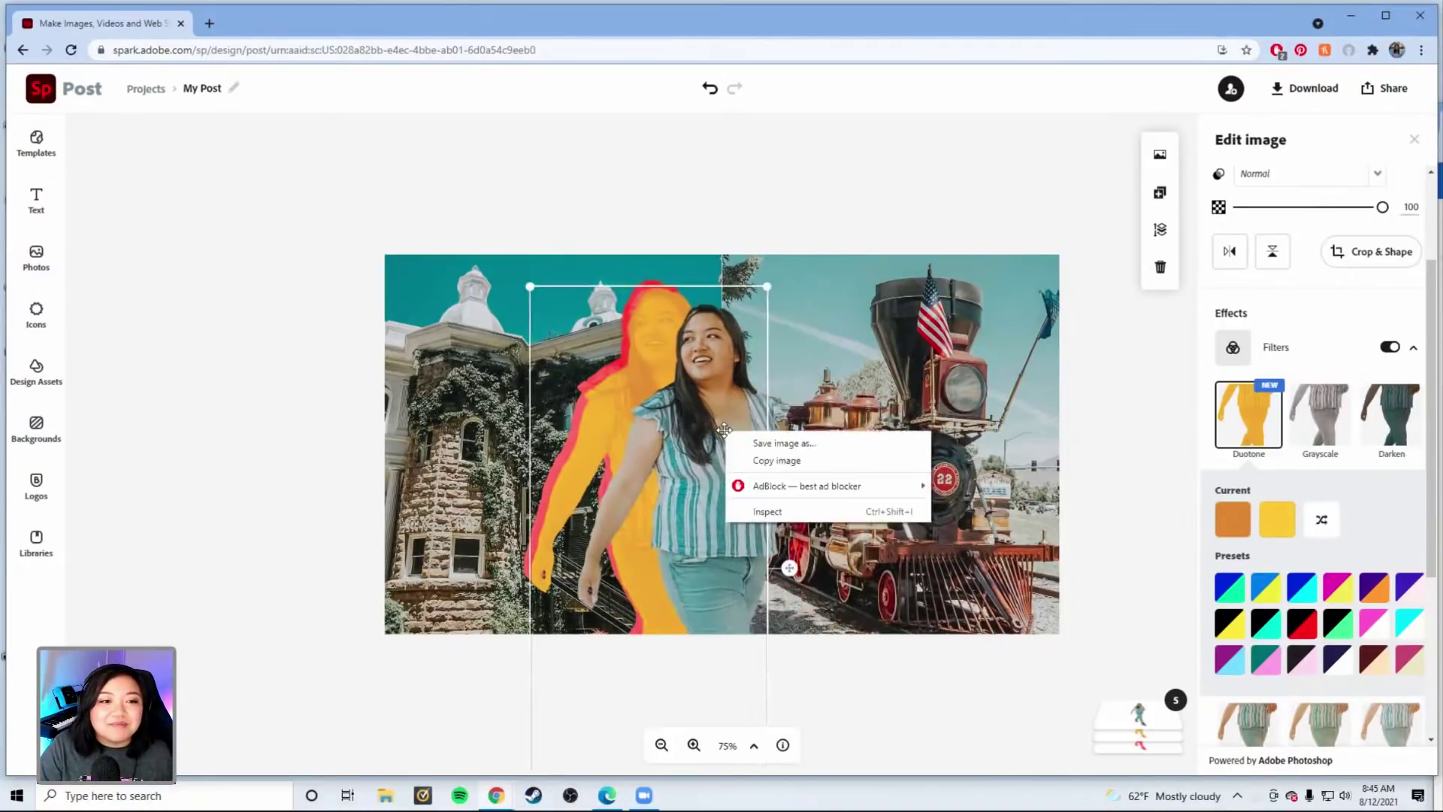
click(714, 390)
click(713, 391)
drag(714, 391, 677, 382)
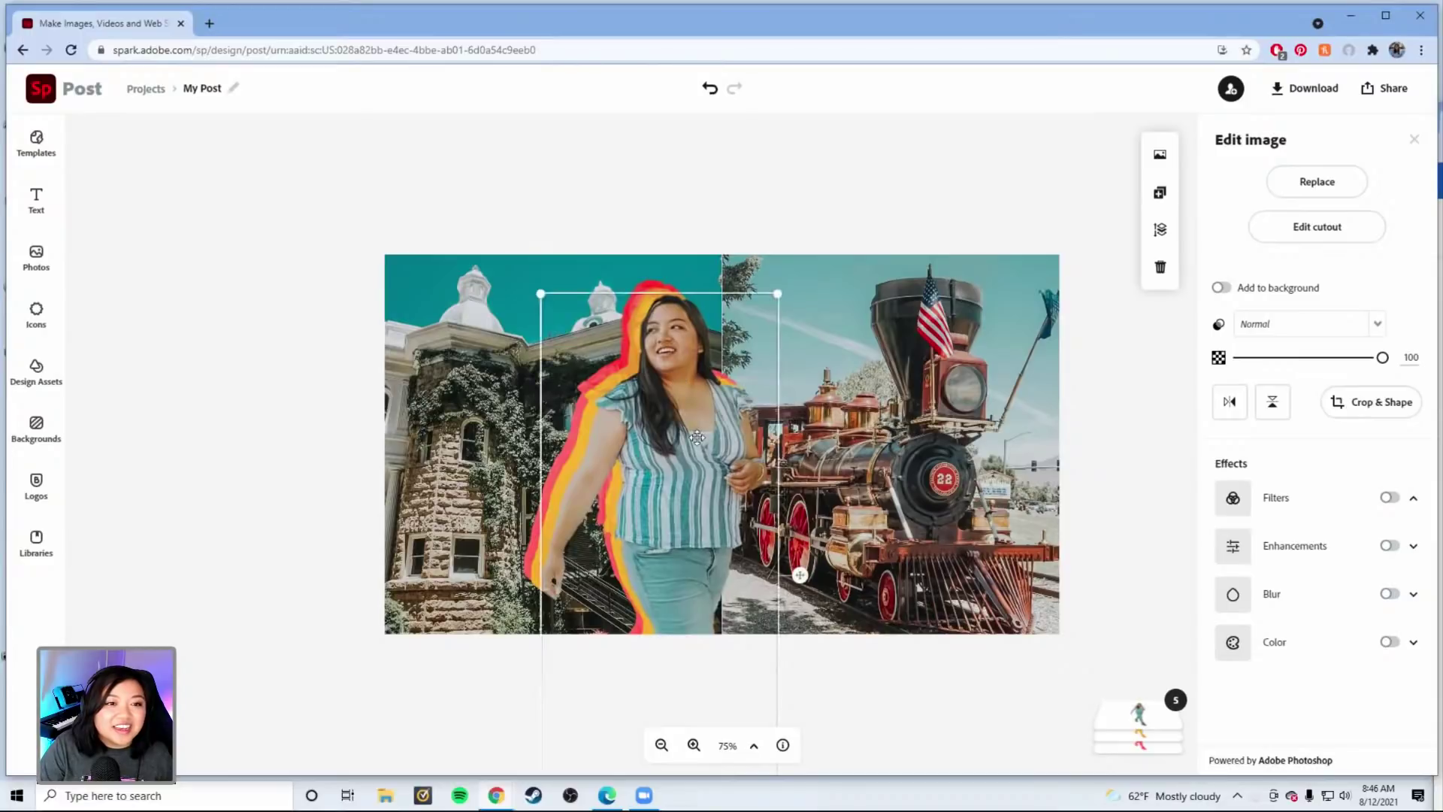
click(629, 282)
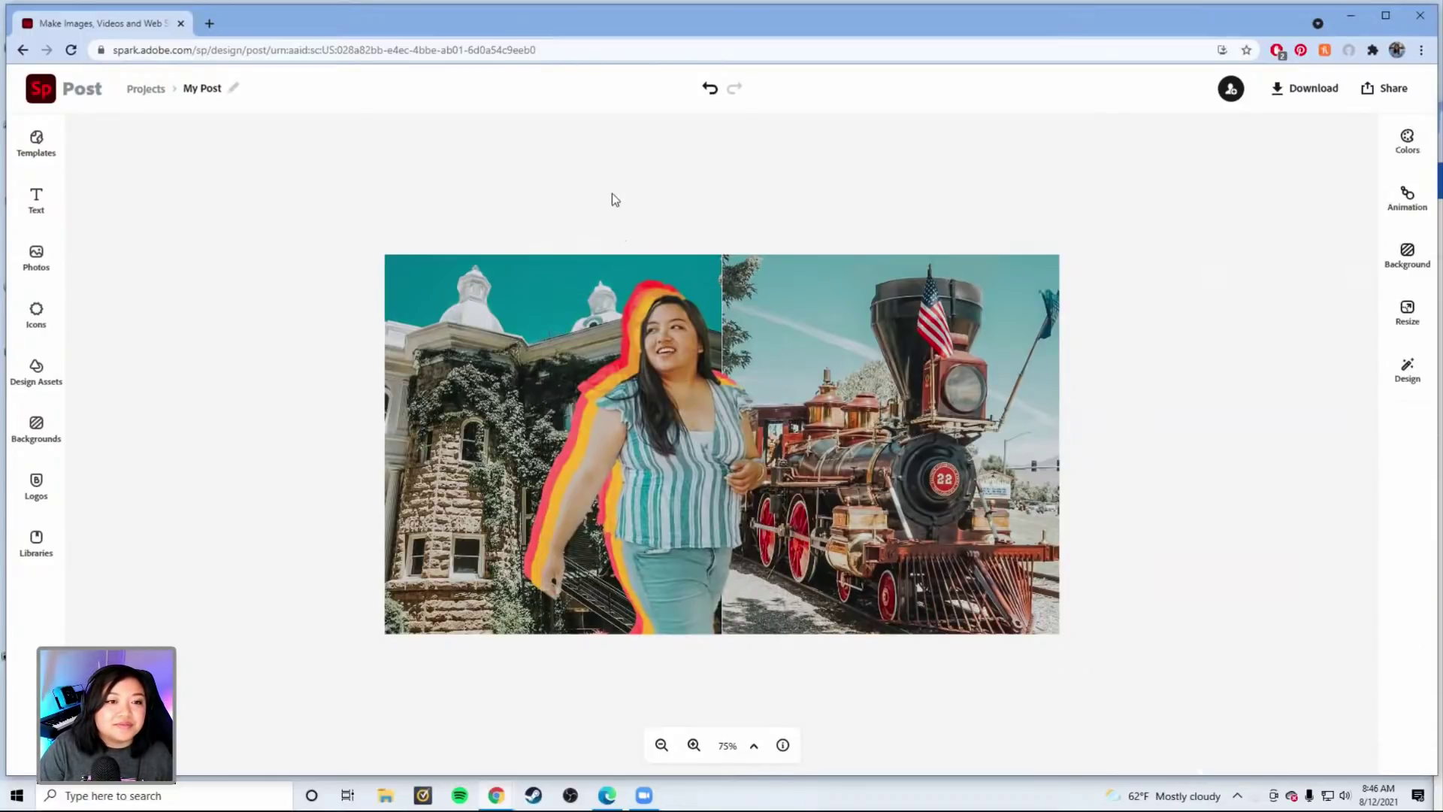
- Select the three layered woman cutouts together and move them slightly right, closer to the seam between the two background photos
click(673, 383)
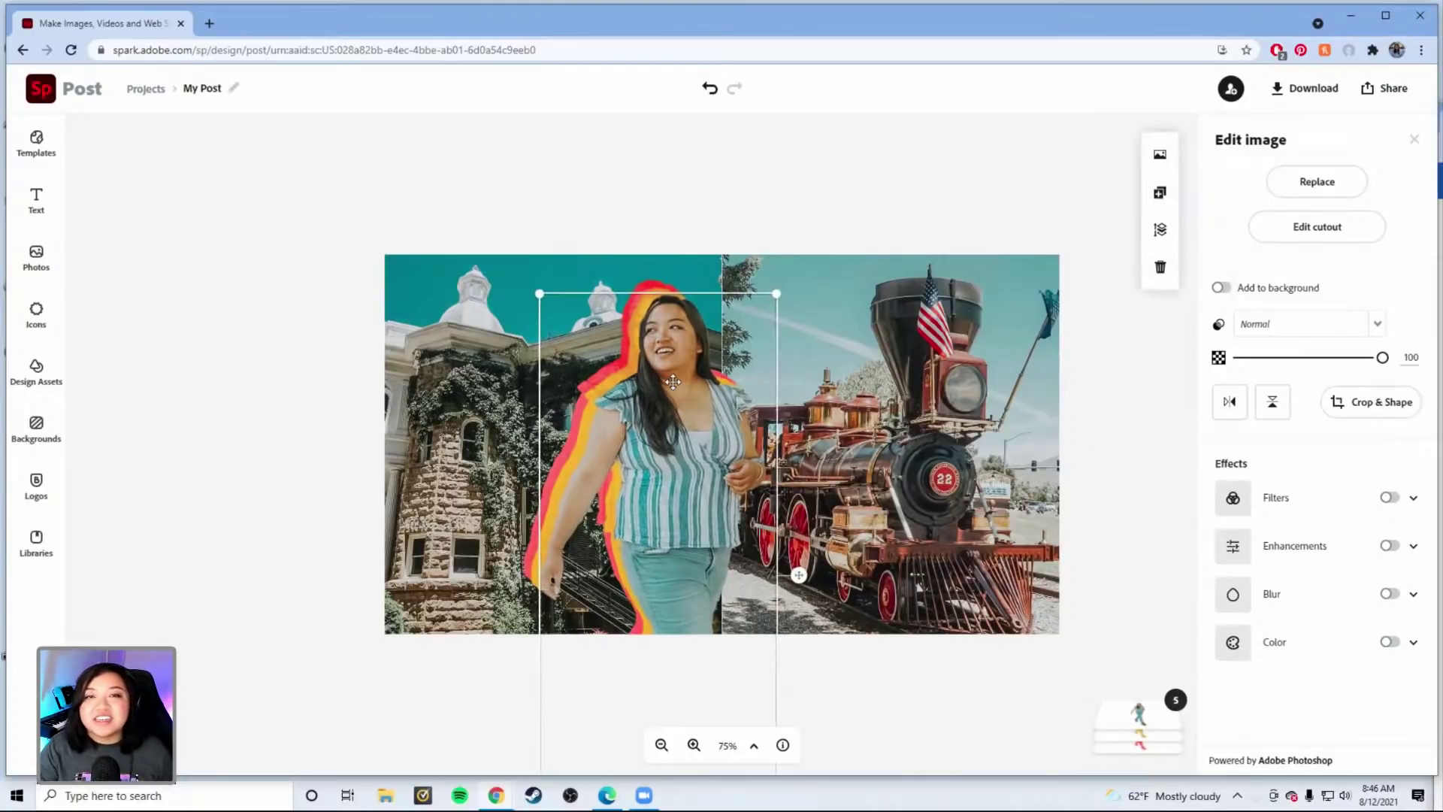
click(623, 229)
drag(623, 229, 691, 319)
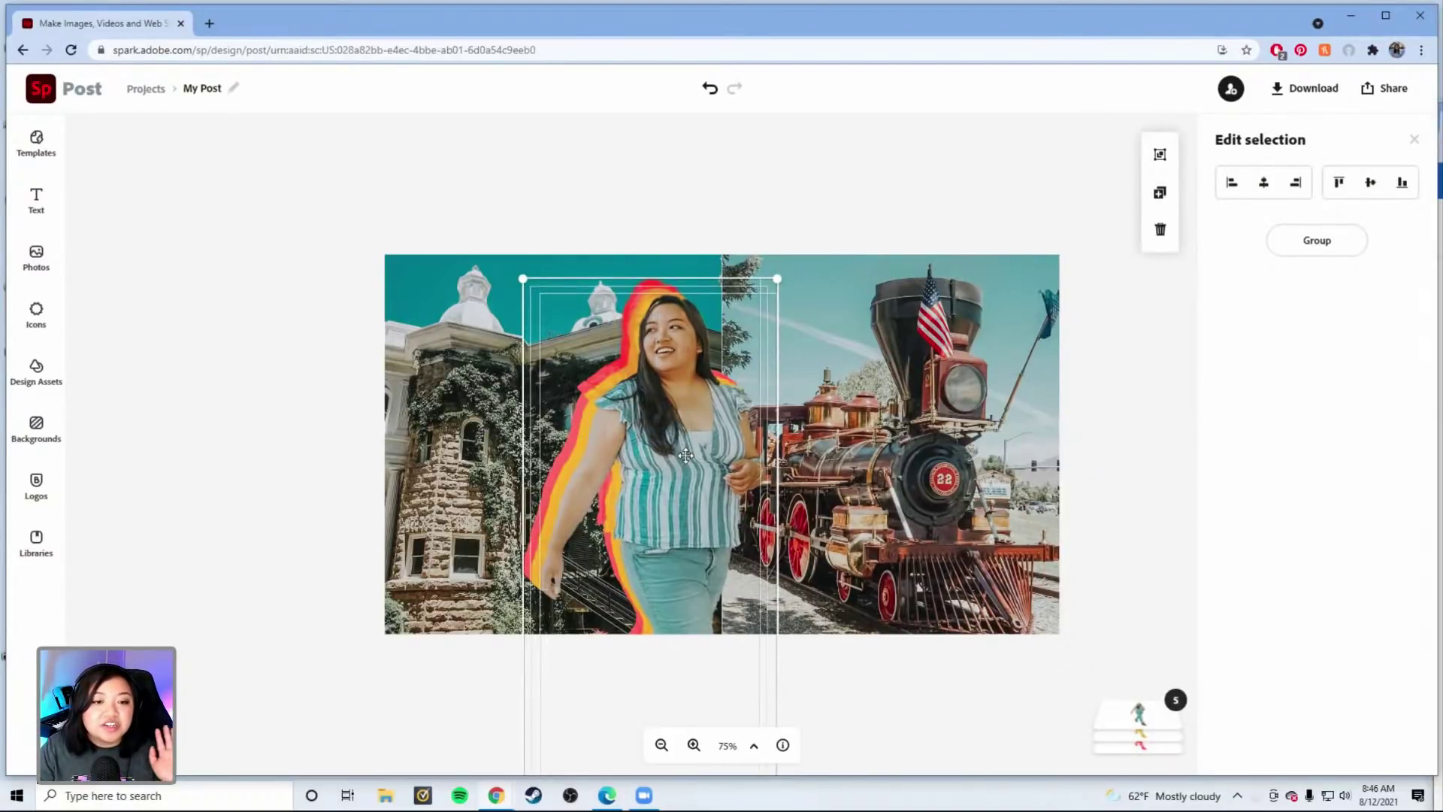
drag(692, 445, 722, 444)
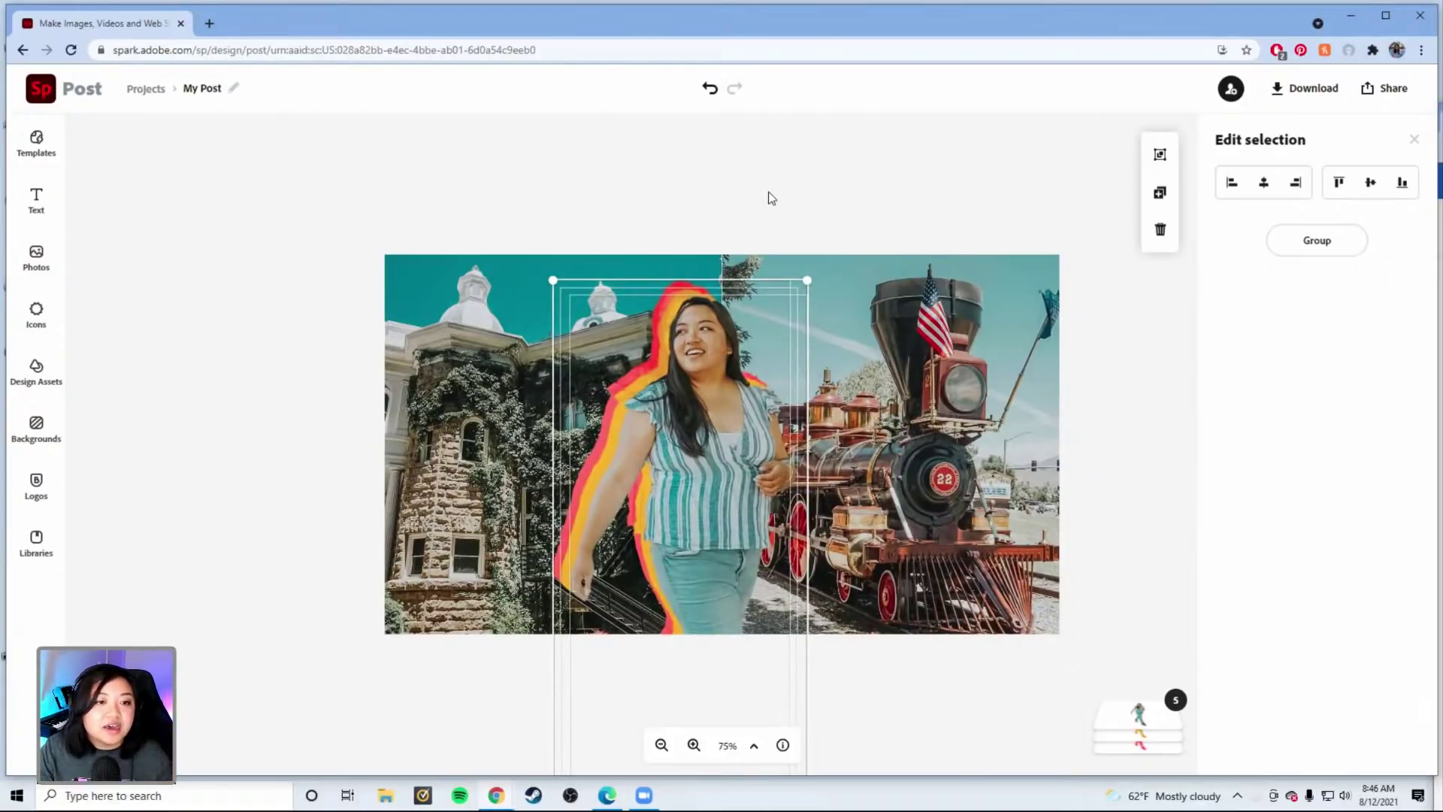
click(782, 264)
click(715, 415)
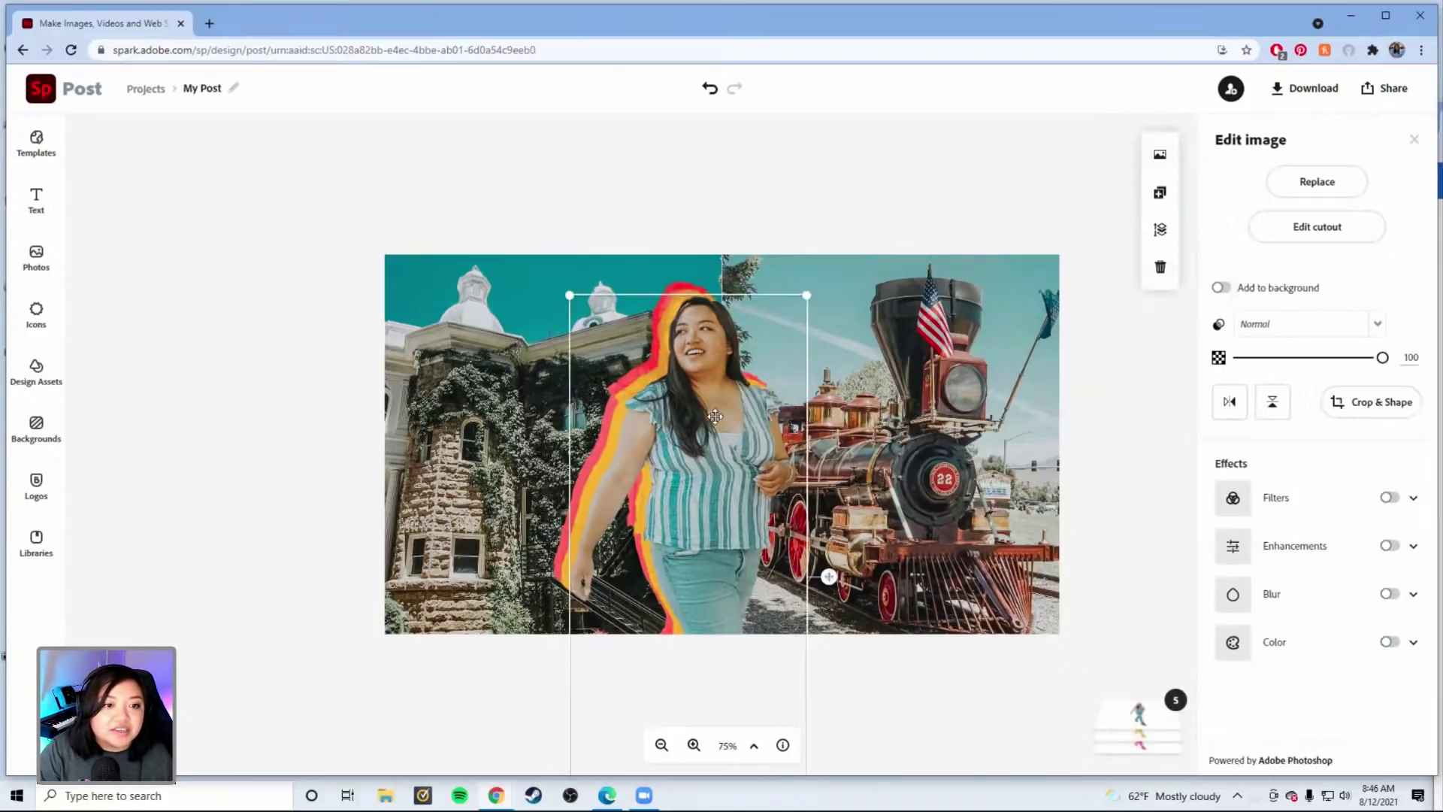
drag(715, 416, 728, 413)
click(692, 241)
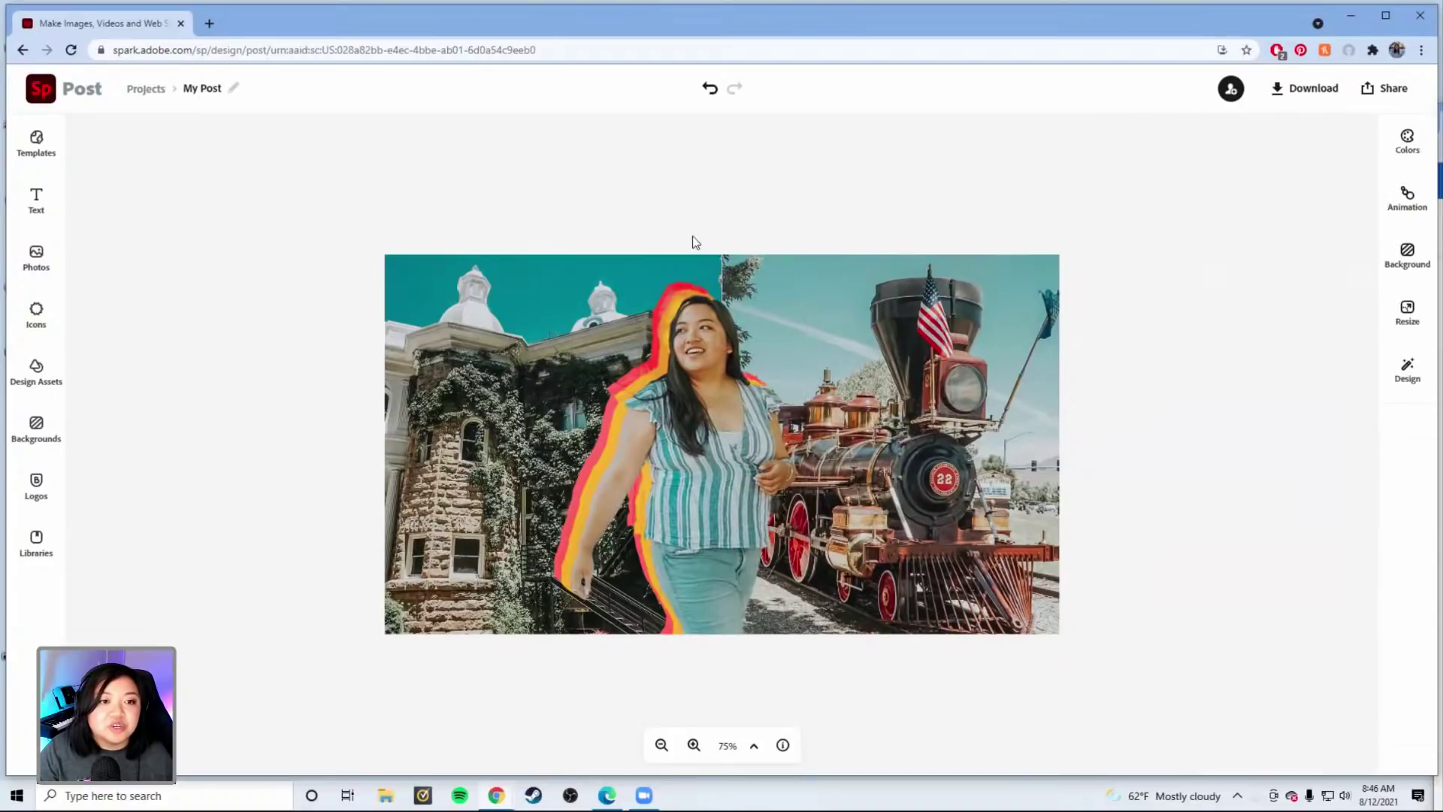
- Select all three woman cutout layers and group them into one object
drag(657, 211, 733, 257)
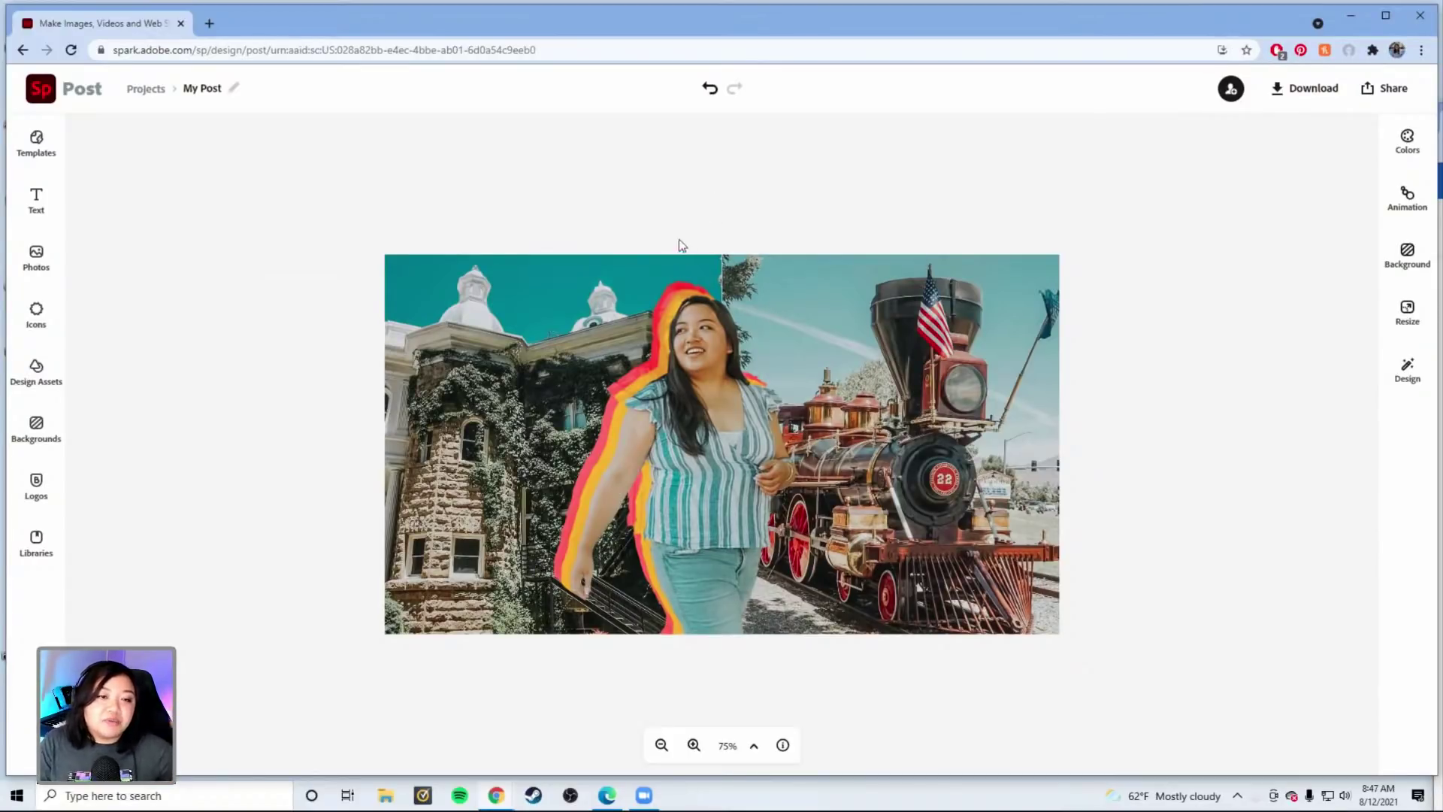
drag(656, 190, 807, 665)
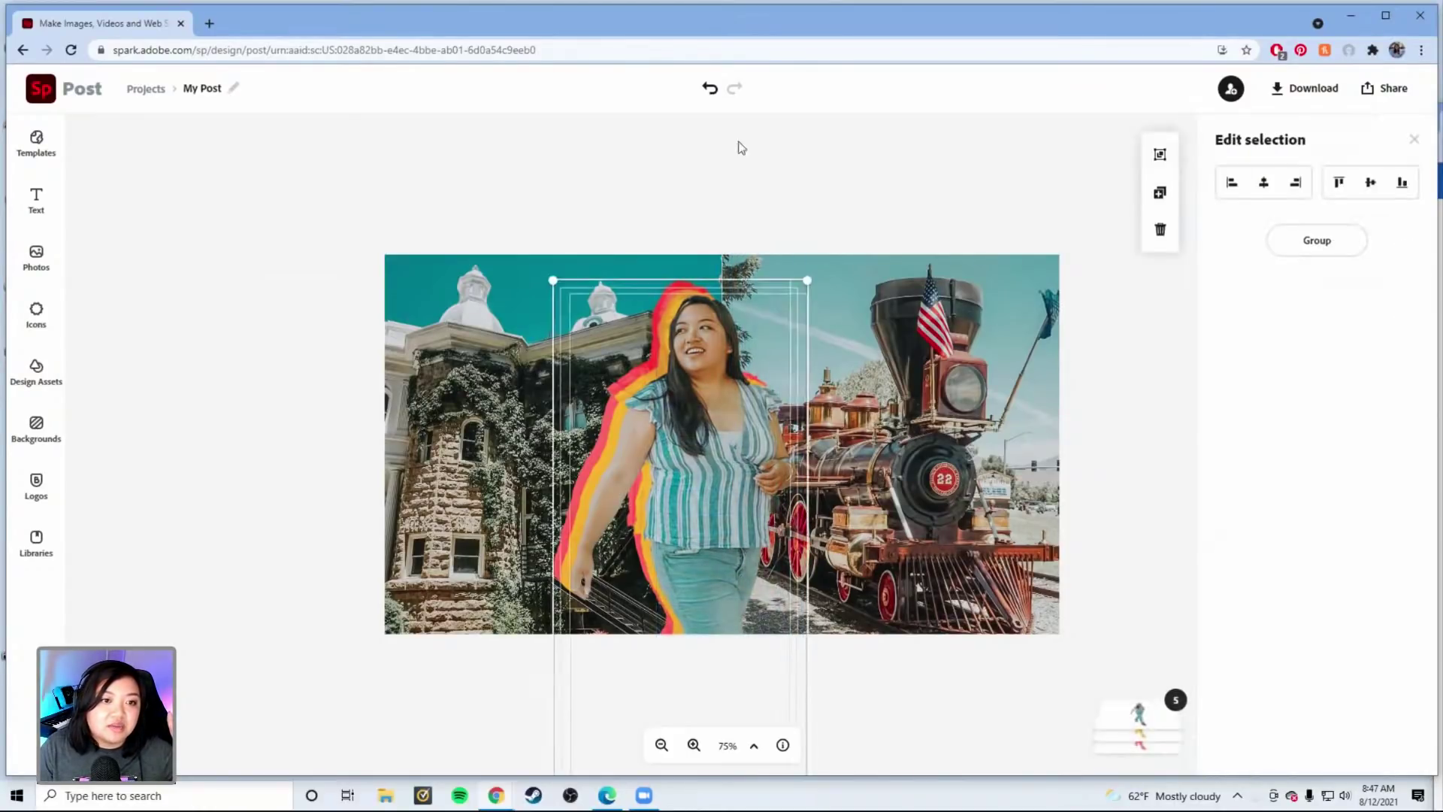
click(1284, 245)
click(757, 178)
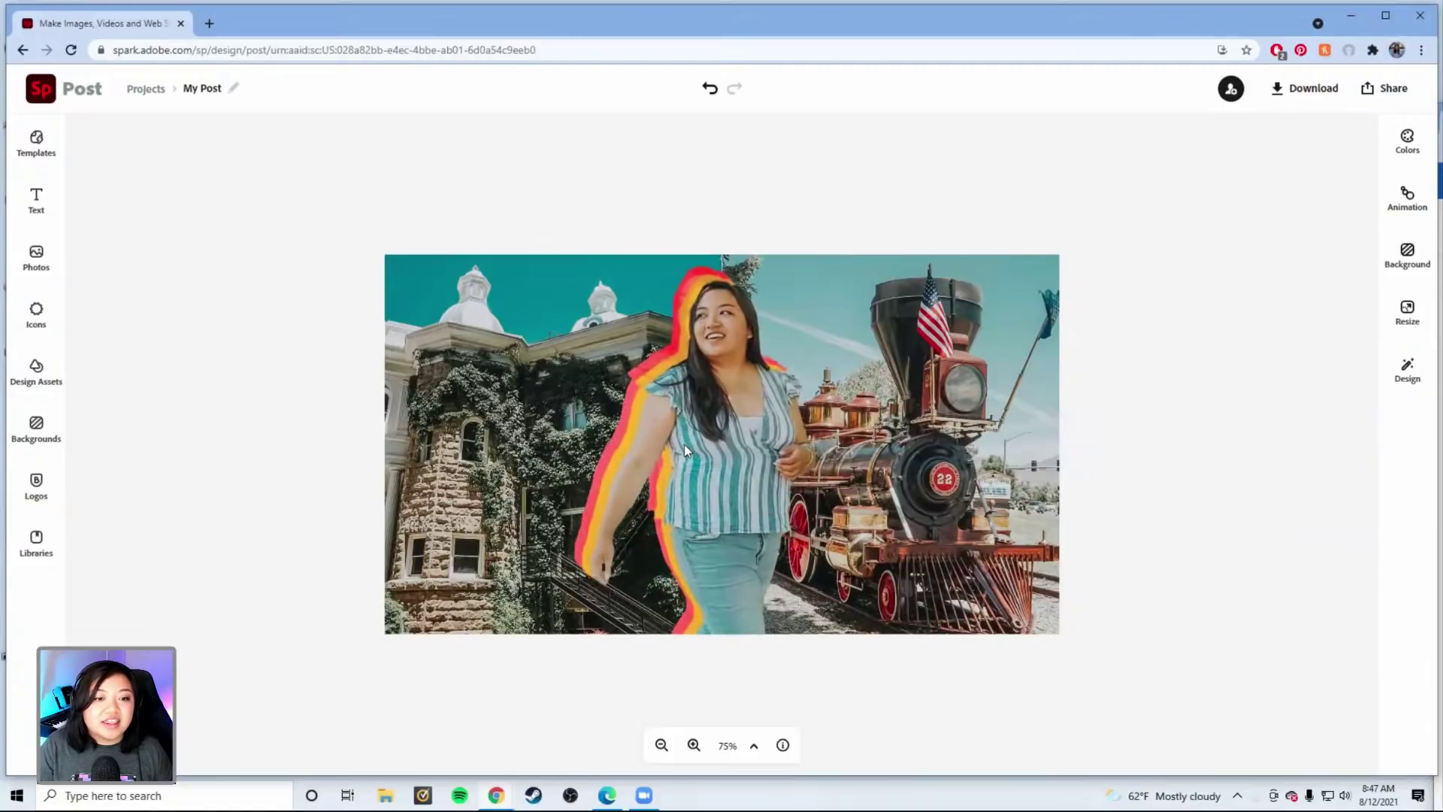
- Scale the grouped woman cutout down slightly and position it over the seam between the two photos, keeping her head below the canvas edge
click(710, 377)
mouse_move(827, 265)
mouse_down()
mouse_move(823, 282)
mouse_move(821, 264)
mouse_up()
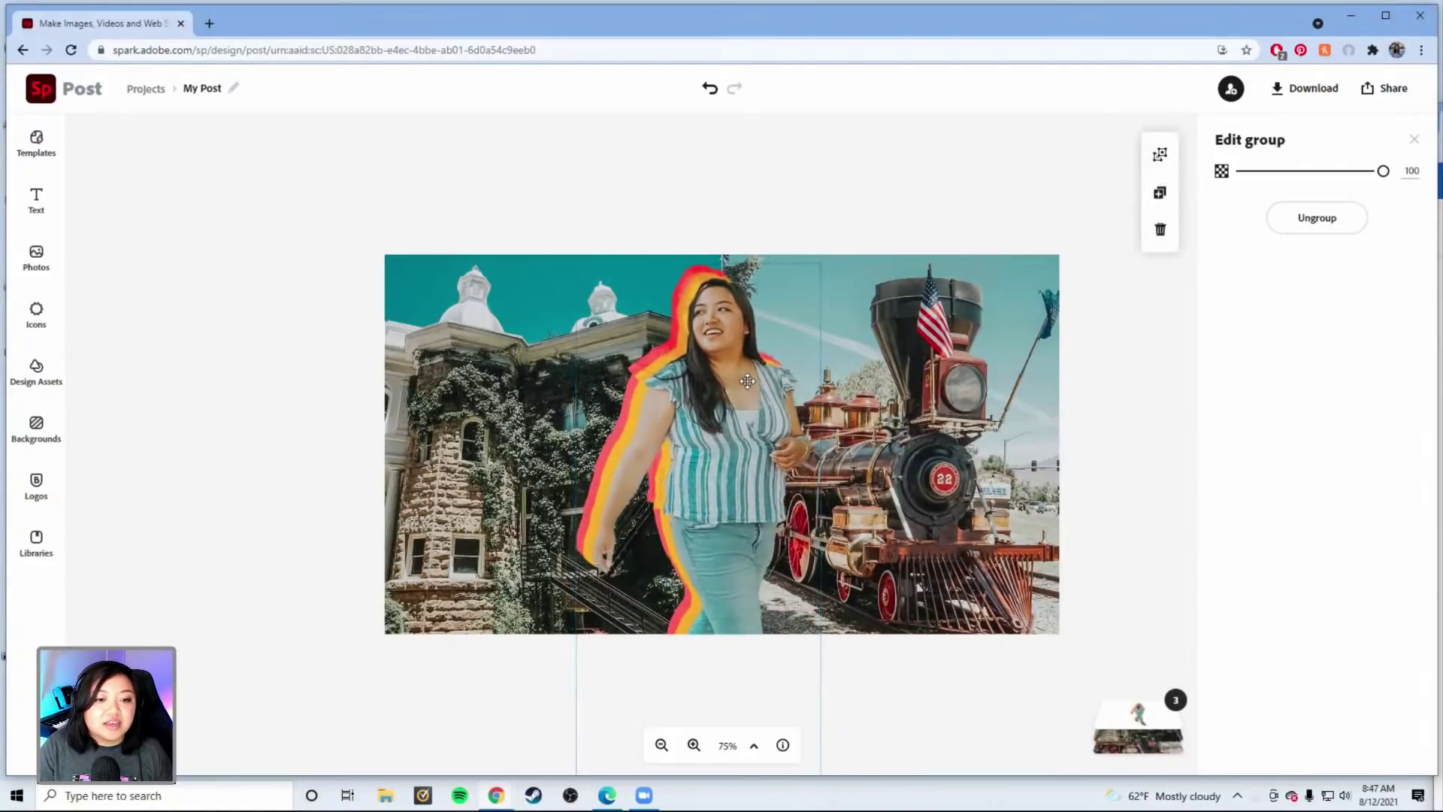
drag(747, 381, 749, 395)
click(815, 171)
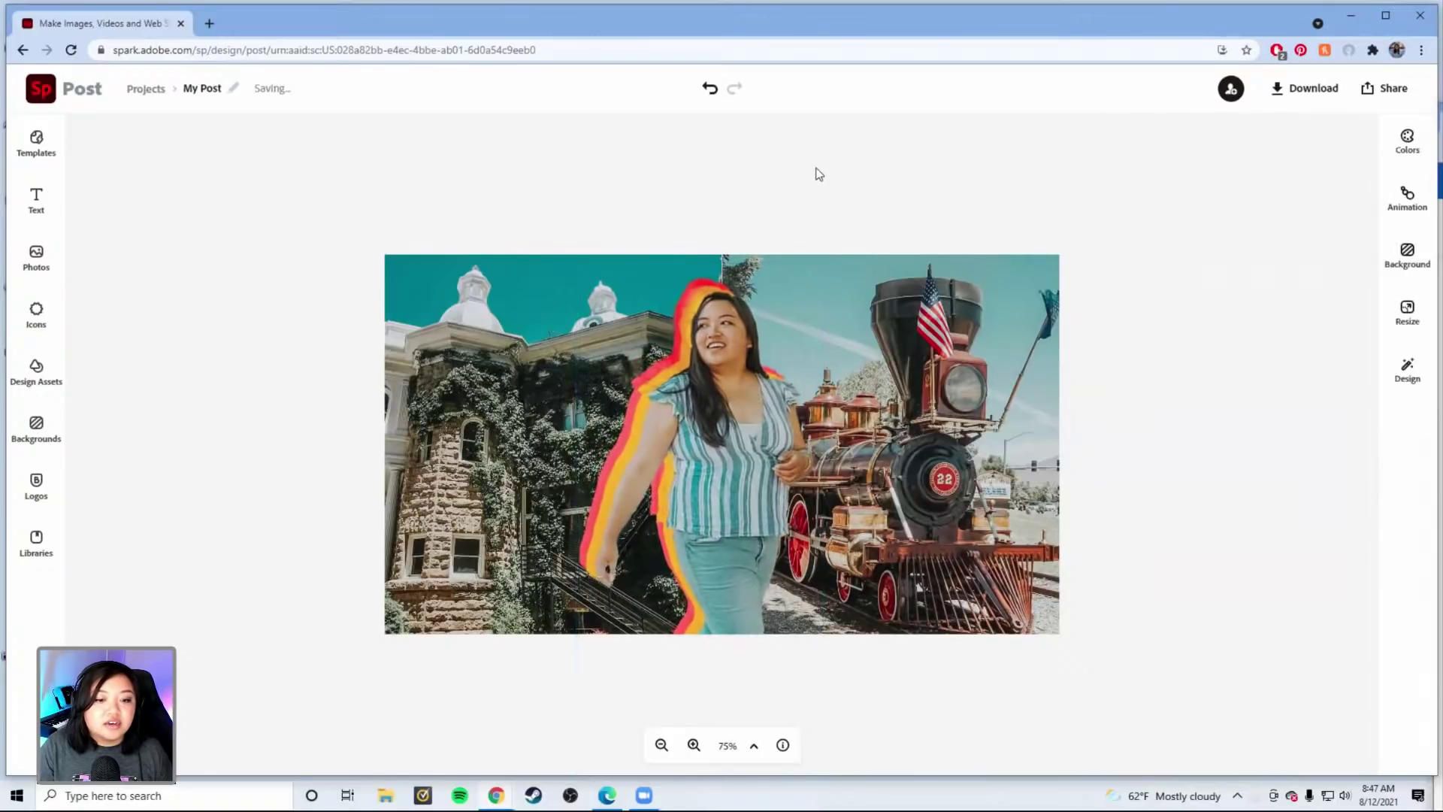
- Examine how the thumbnail reads at small and large zoom levels, ending at 75%
click(668, 759)
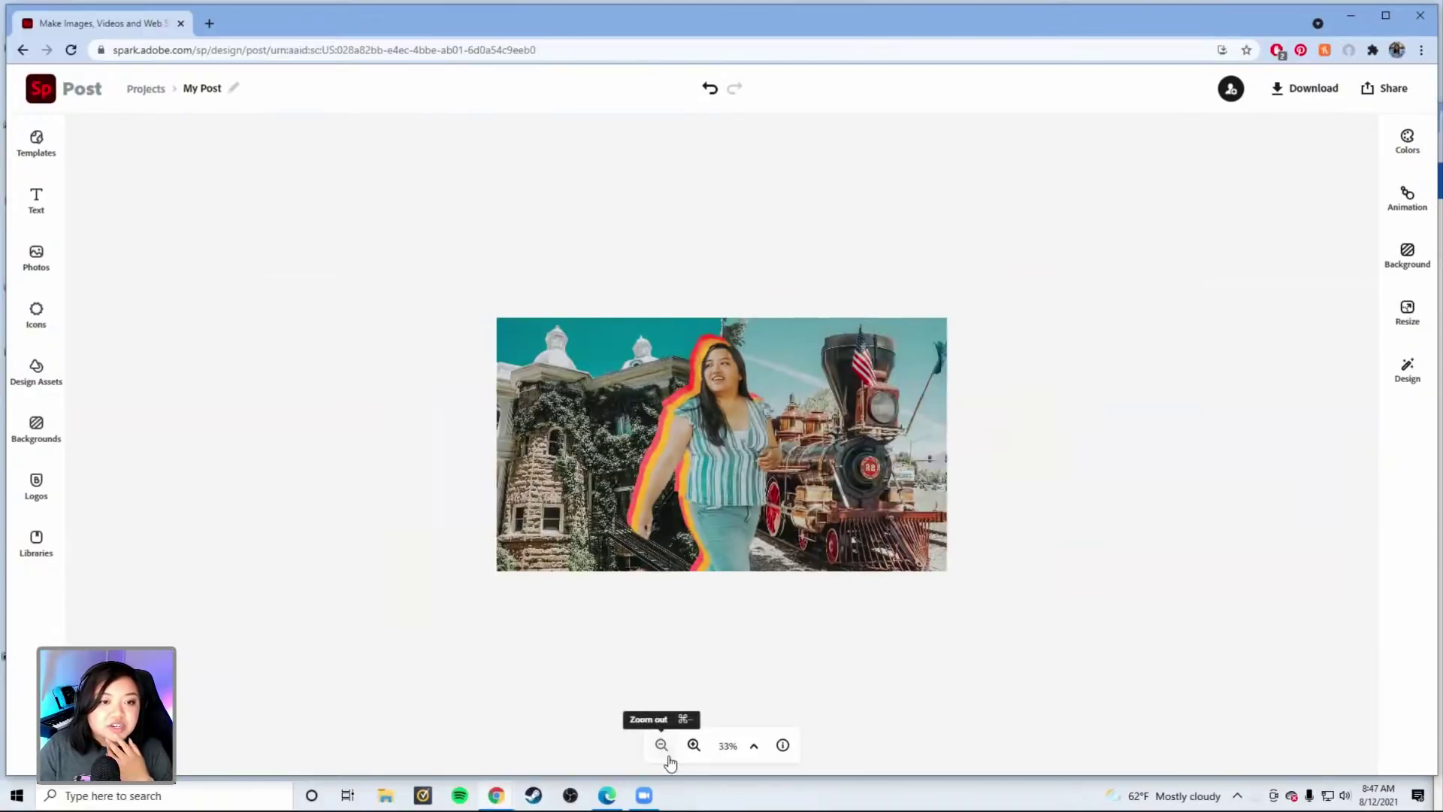
click(668, 759)
click(670, 760)
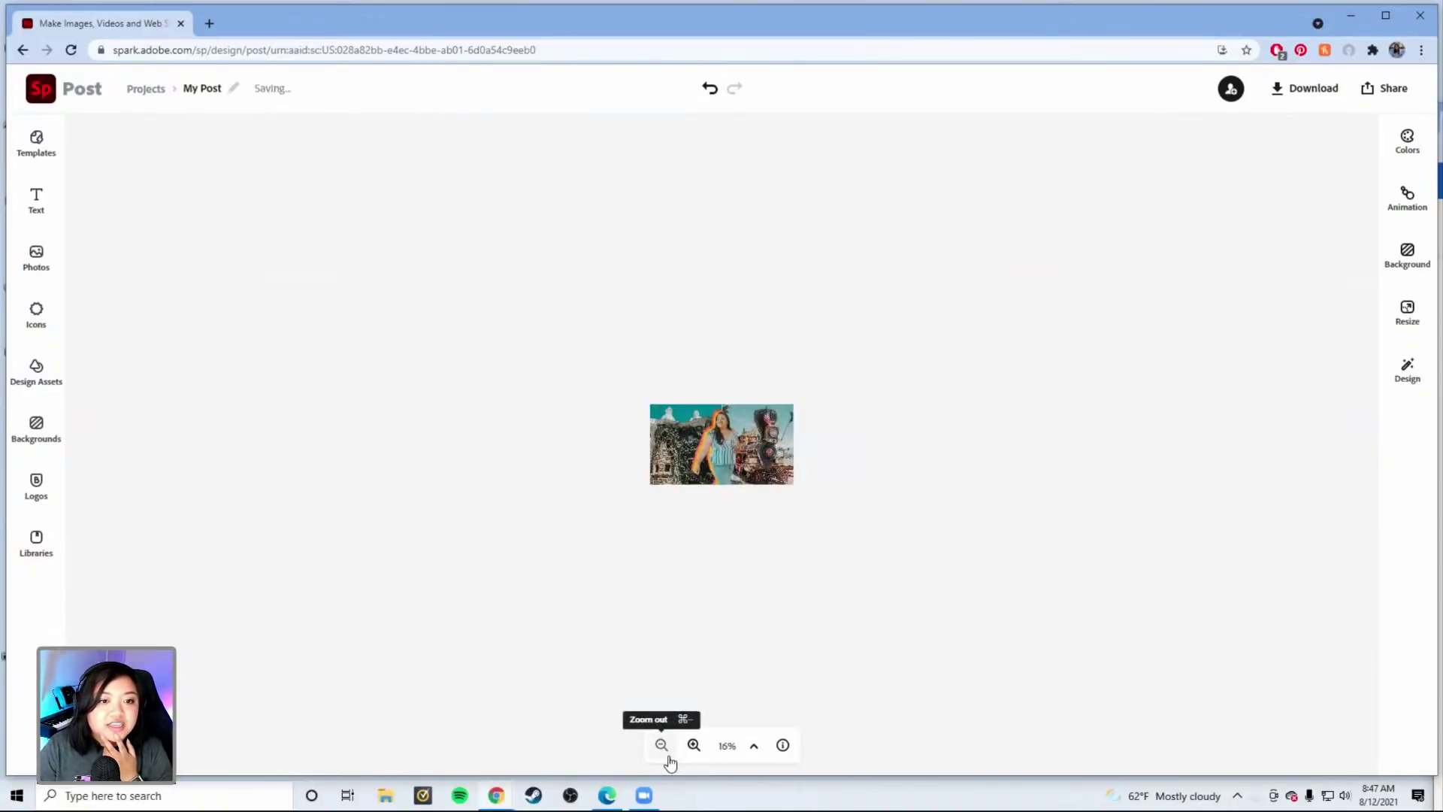
click(686, 755)
click(685, 755)
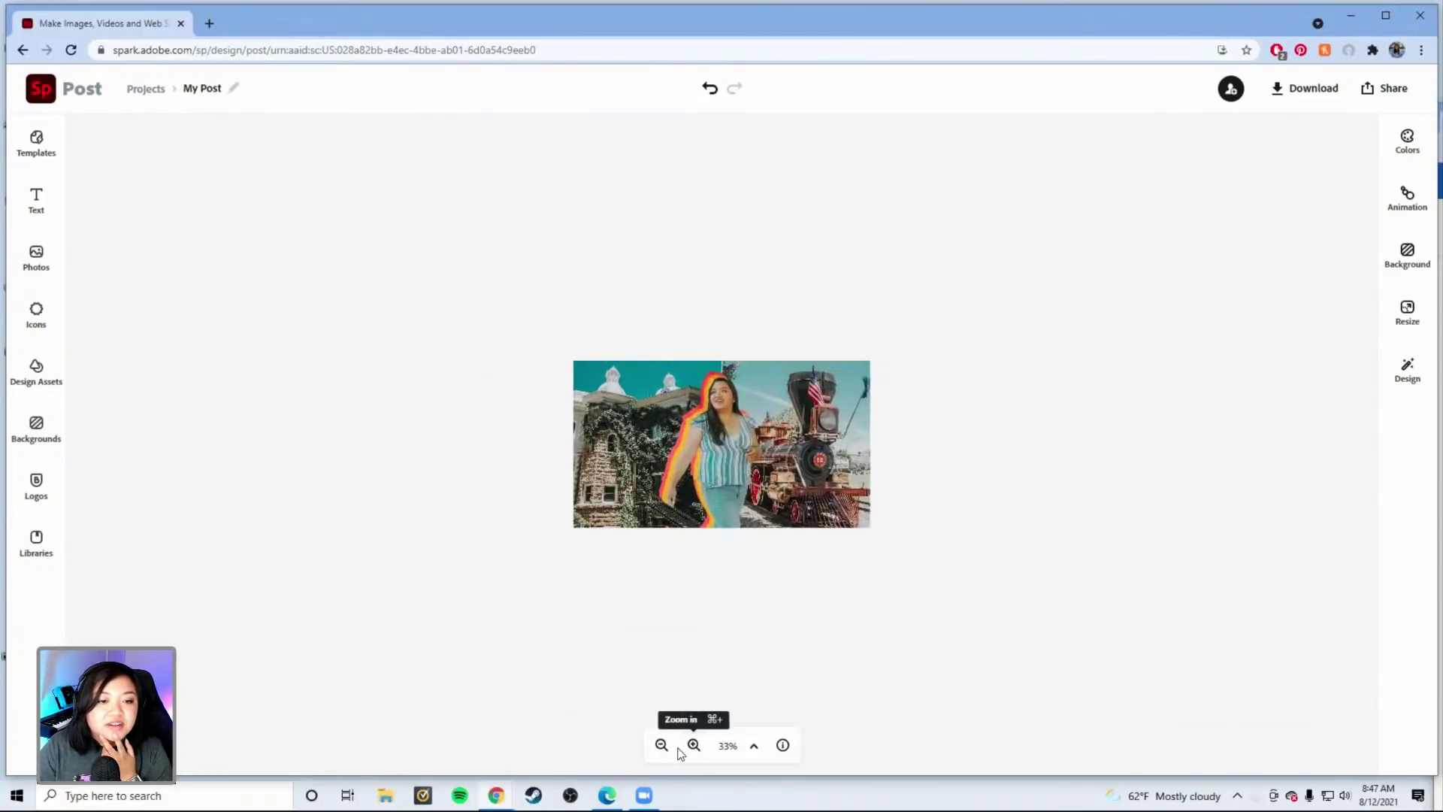
click(660, 747)
click(692, 742)
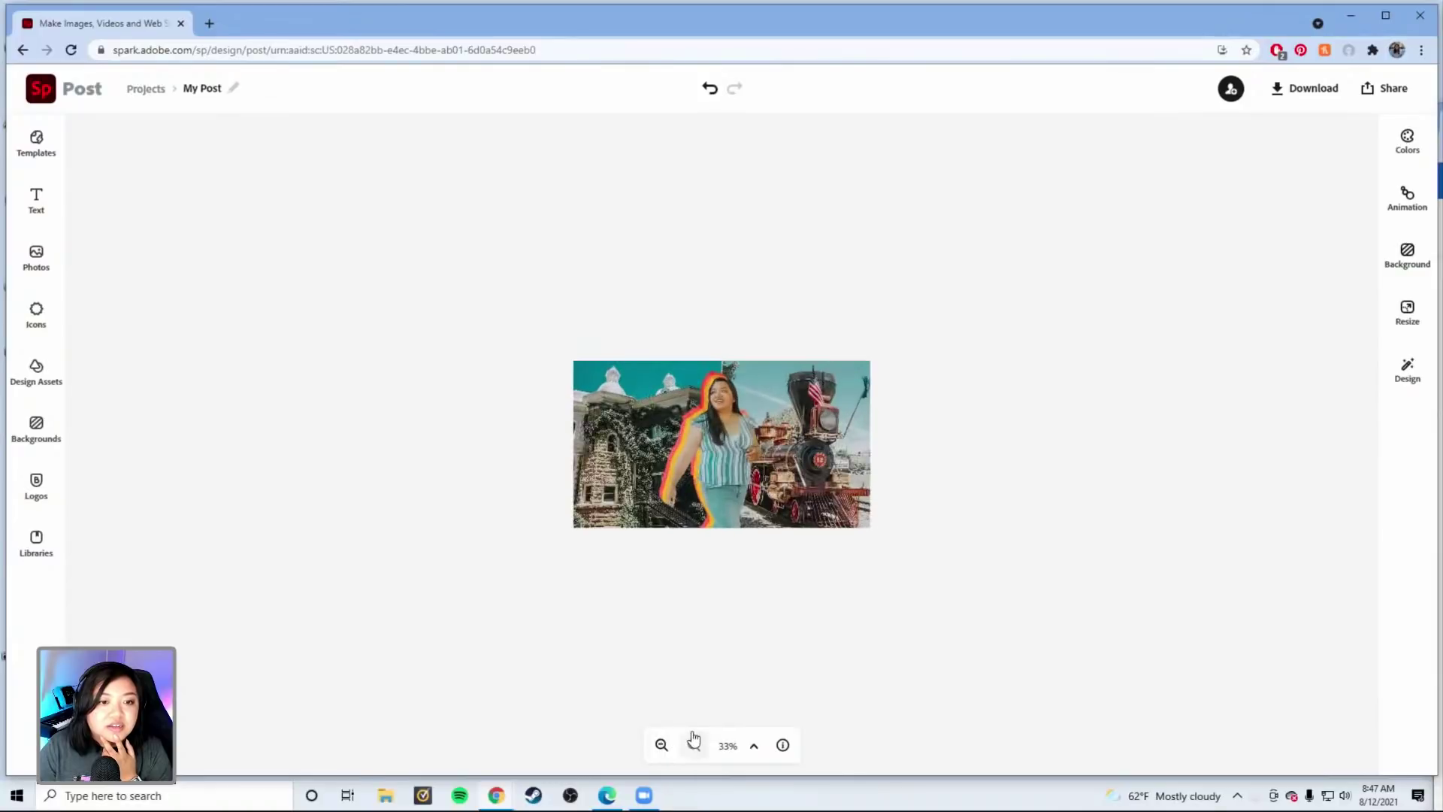
click(693, 742)
click(694, 742)
click(693, 742)
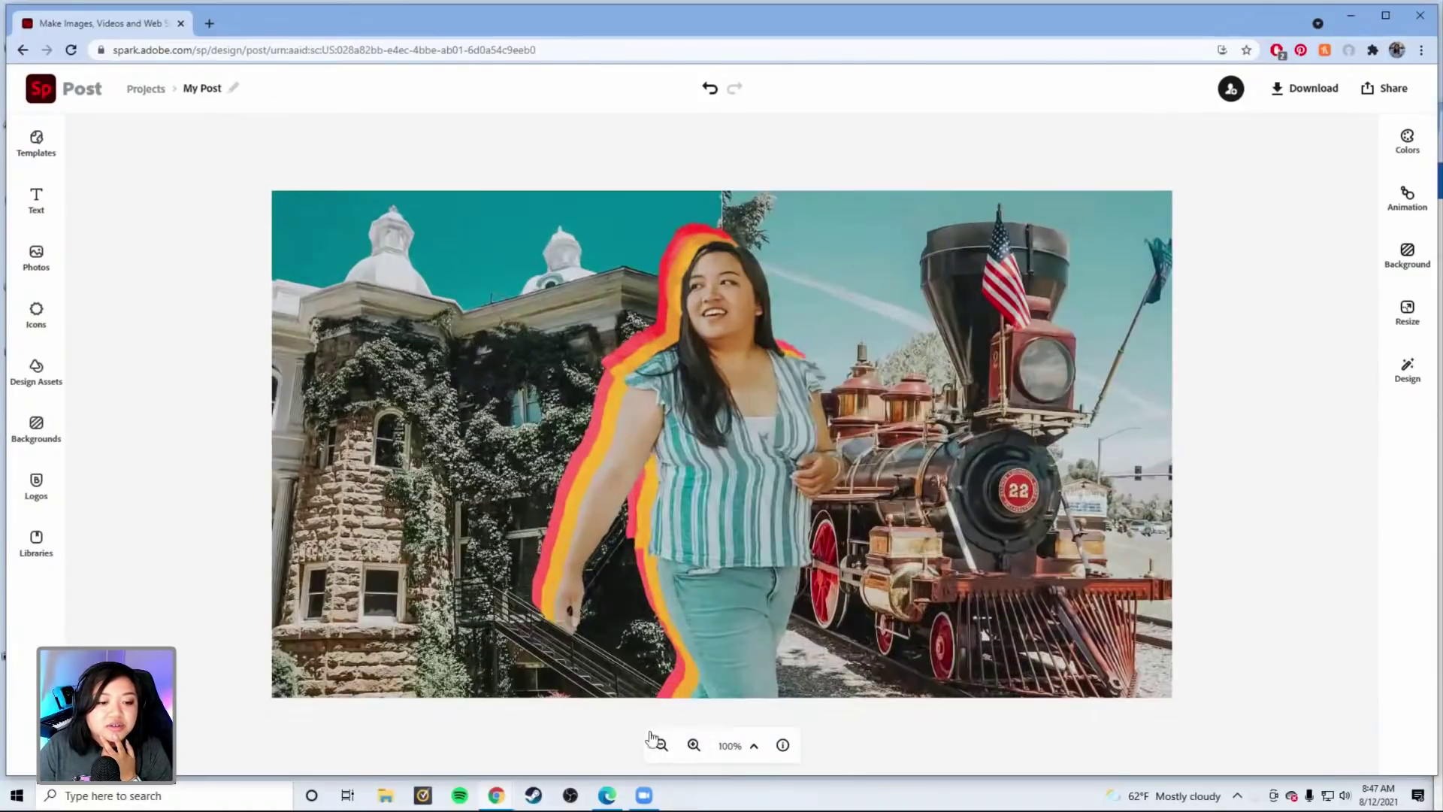
click(663, 746)
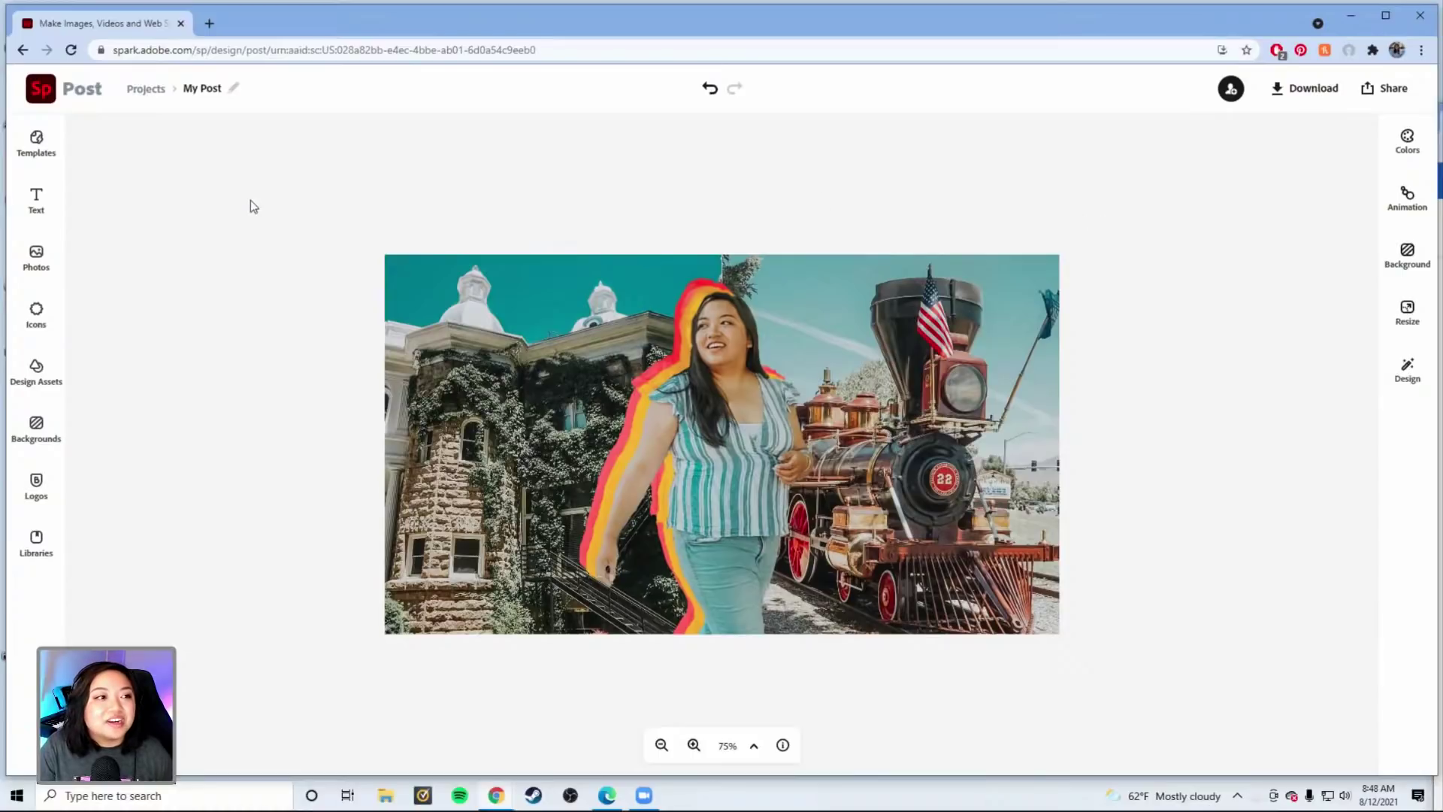
- Add a text element to the thumbnail reading CARSON CITY
click(38, 202)
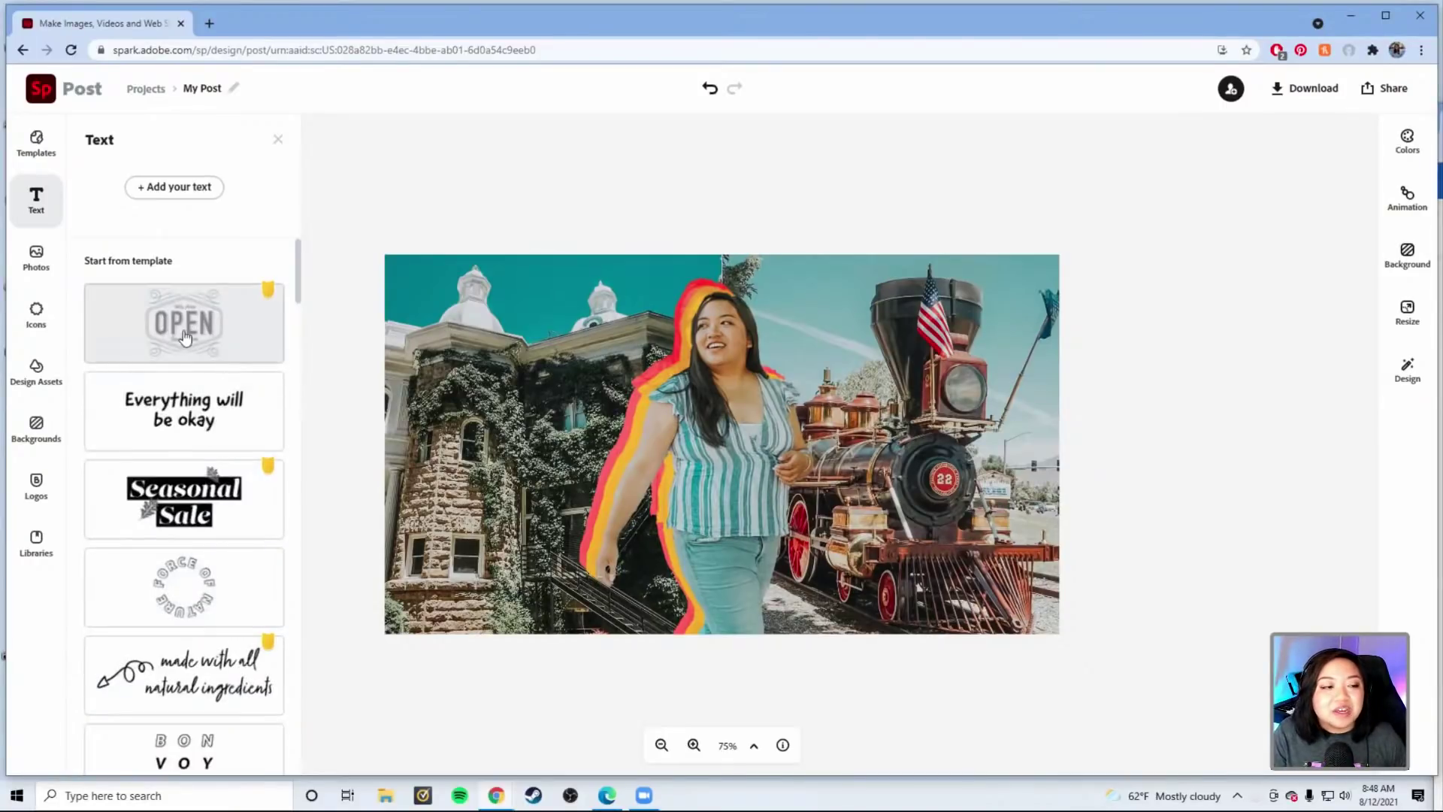
click(34, 201)
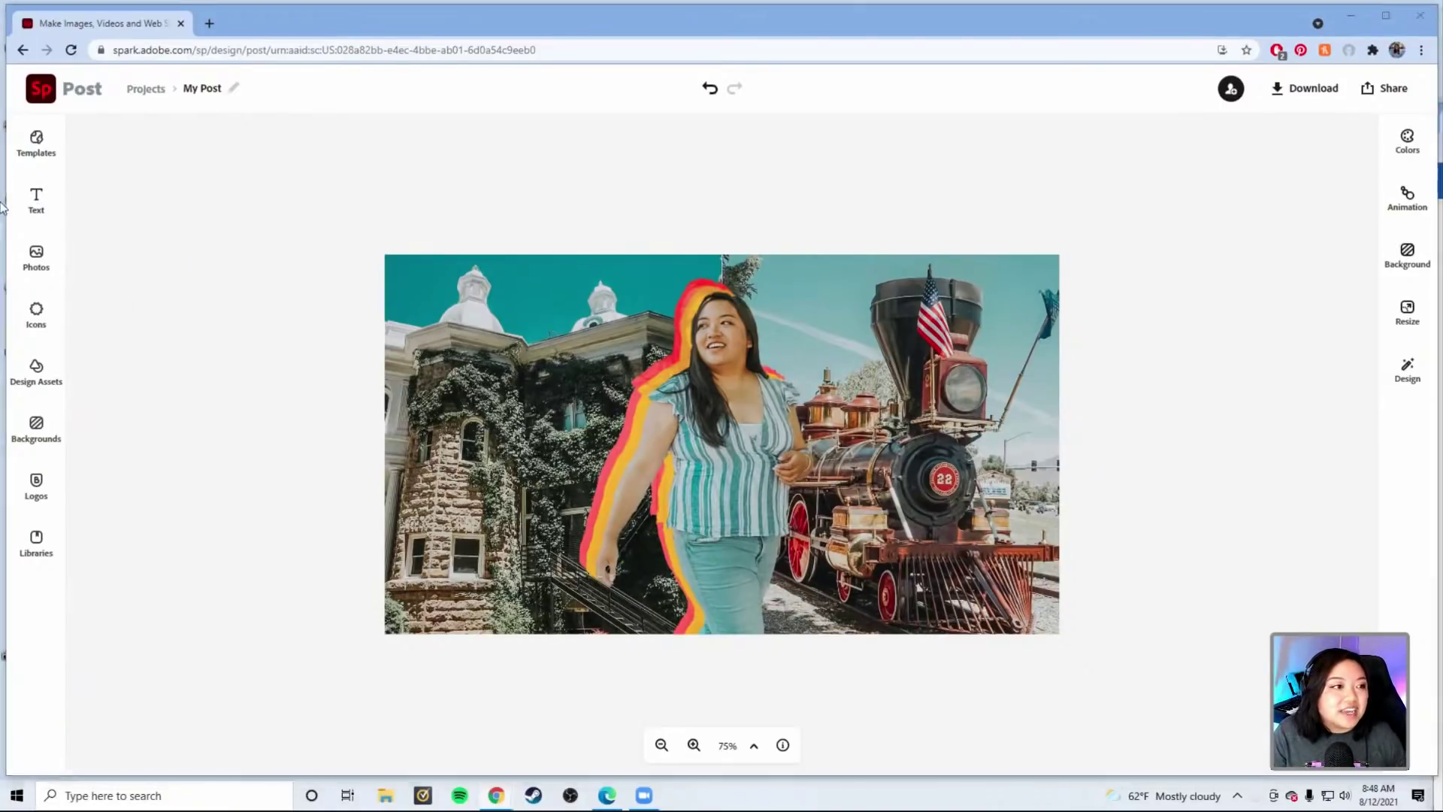
click(30, 203)
click(163, 197)
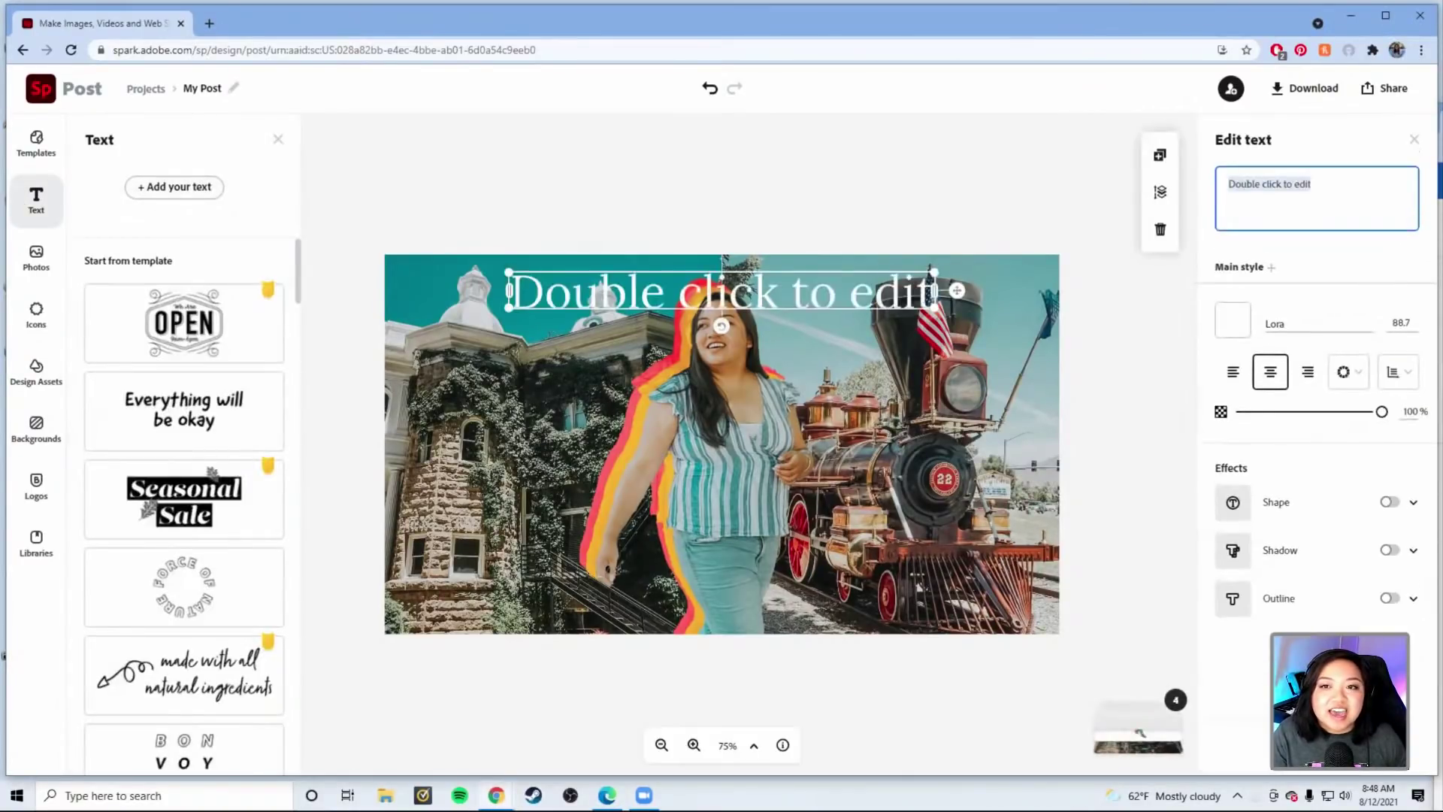
click(280, 137)
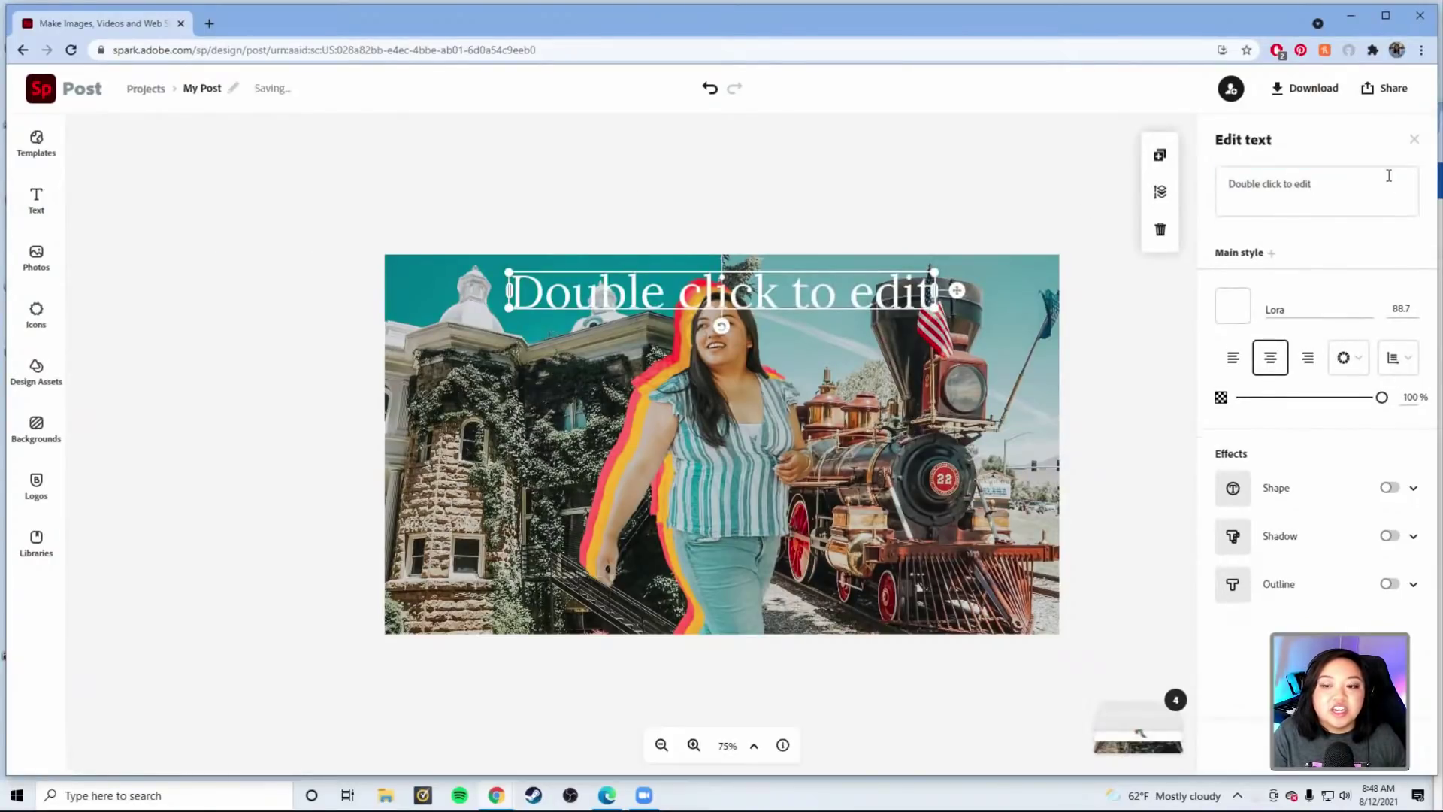
text(CARSON C)
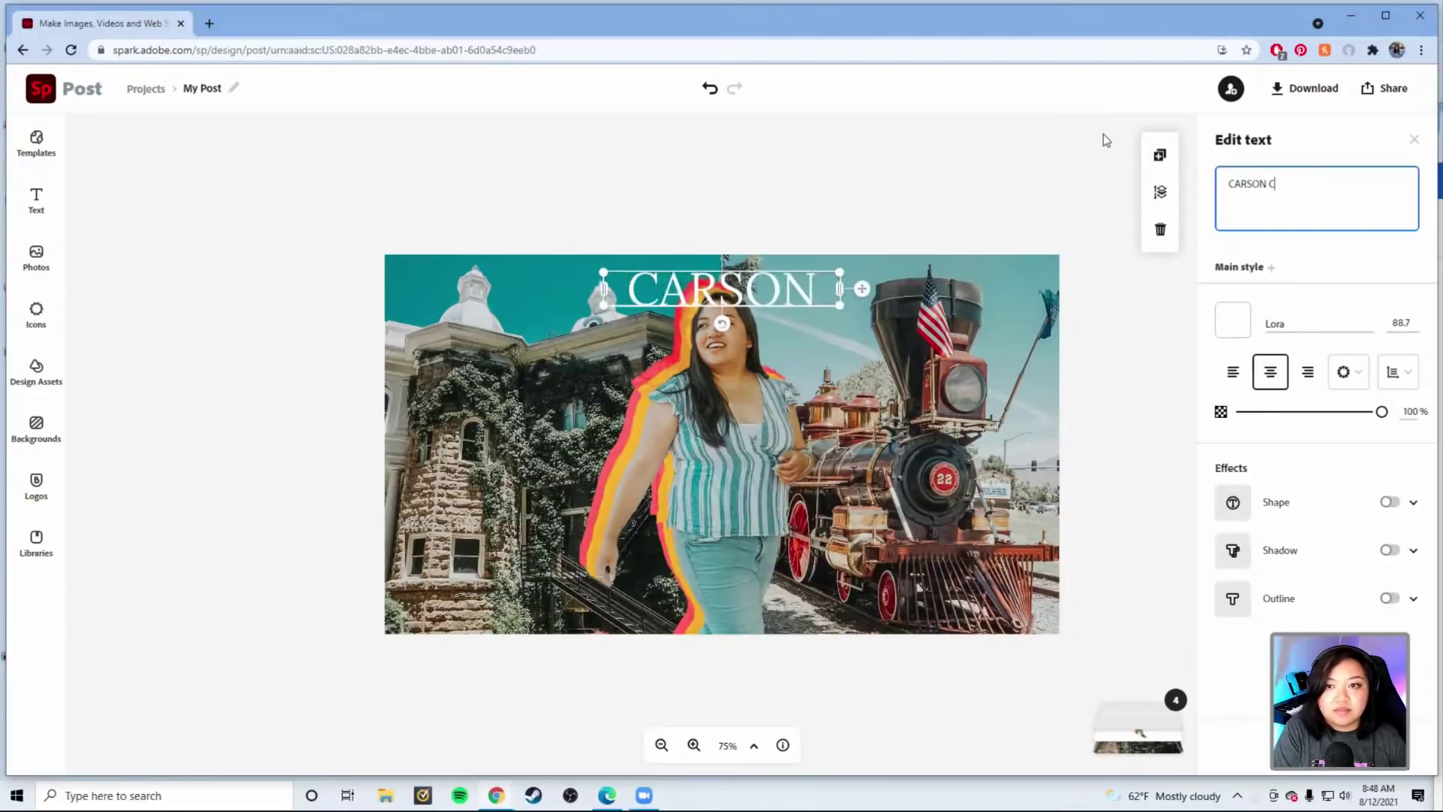
text(ITY)
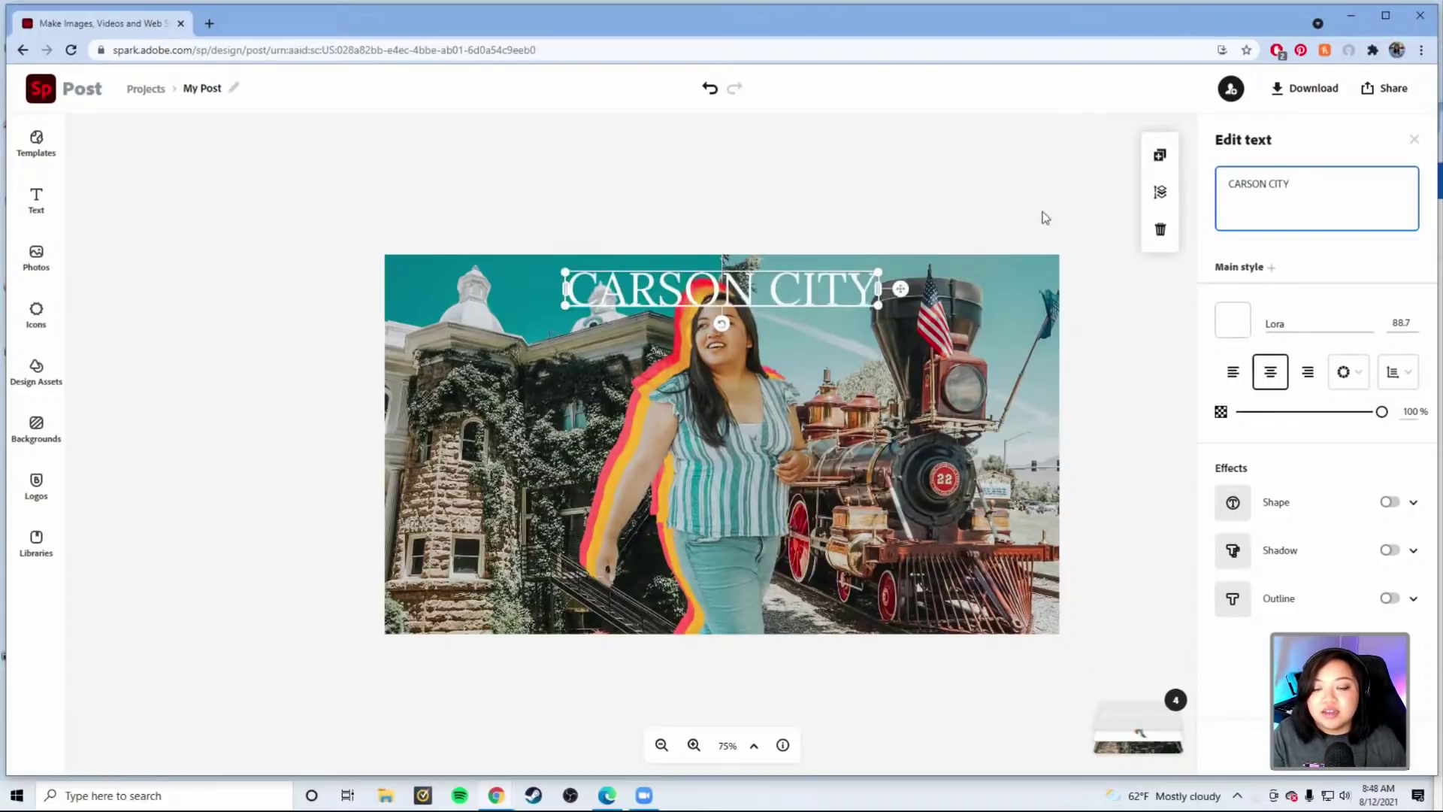
- Set the CARSON CITY title's font to Source Sans Pro Black
click(1316, 322)
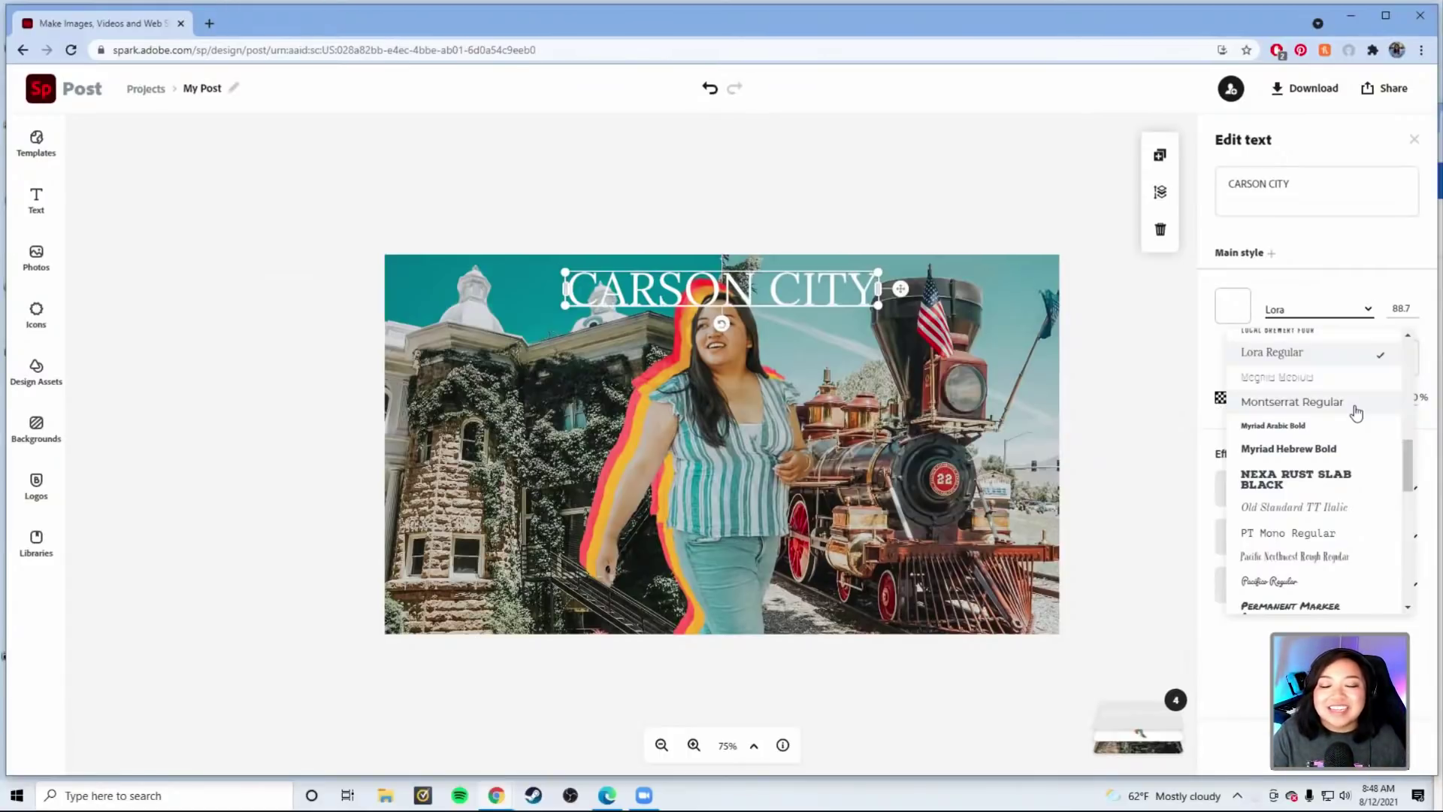
scroll(1357, 412, up, 2)
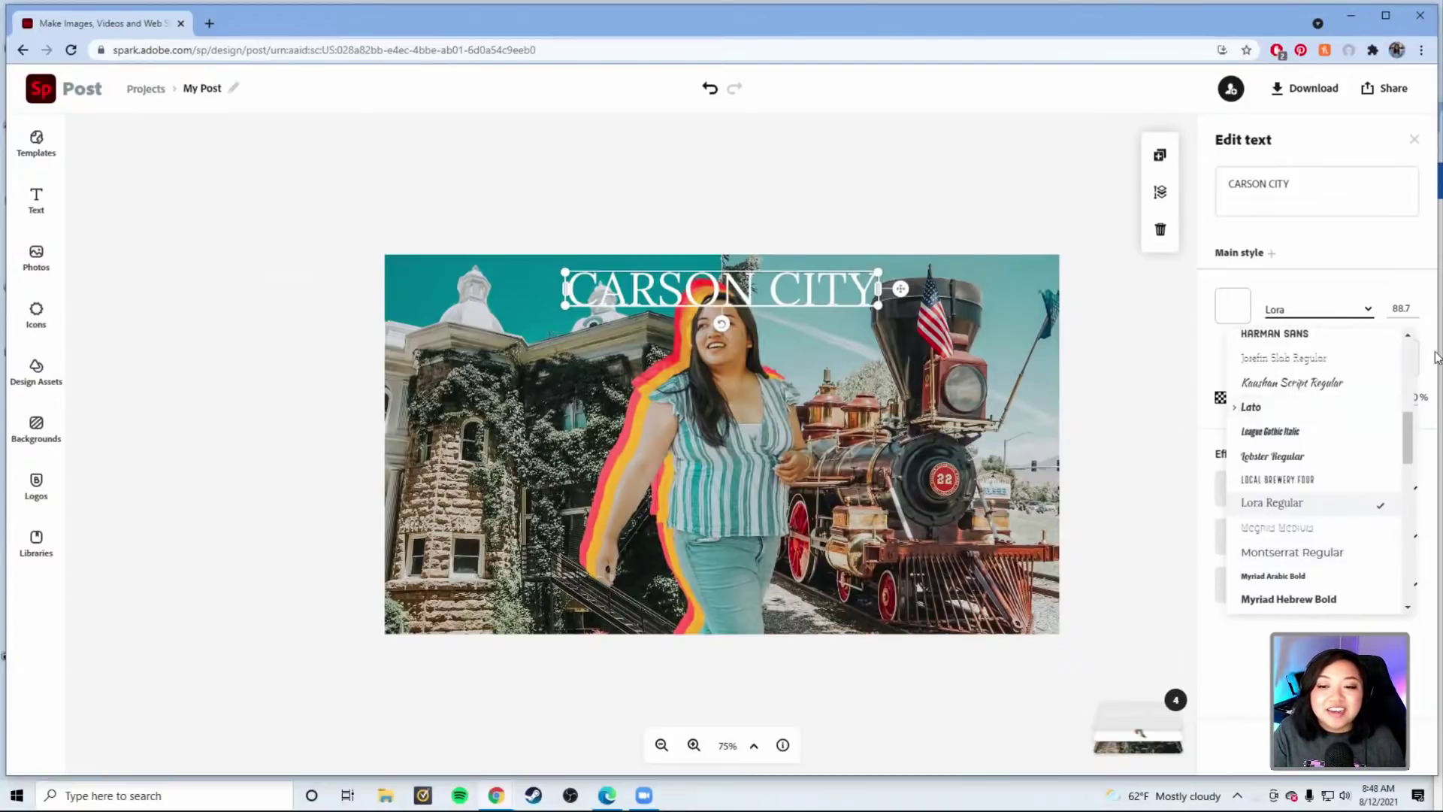
scroll(1321, 459, up, 1)
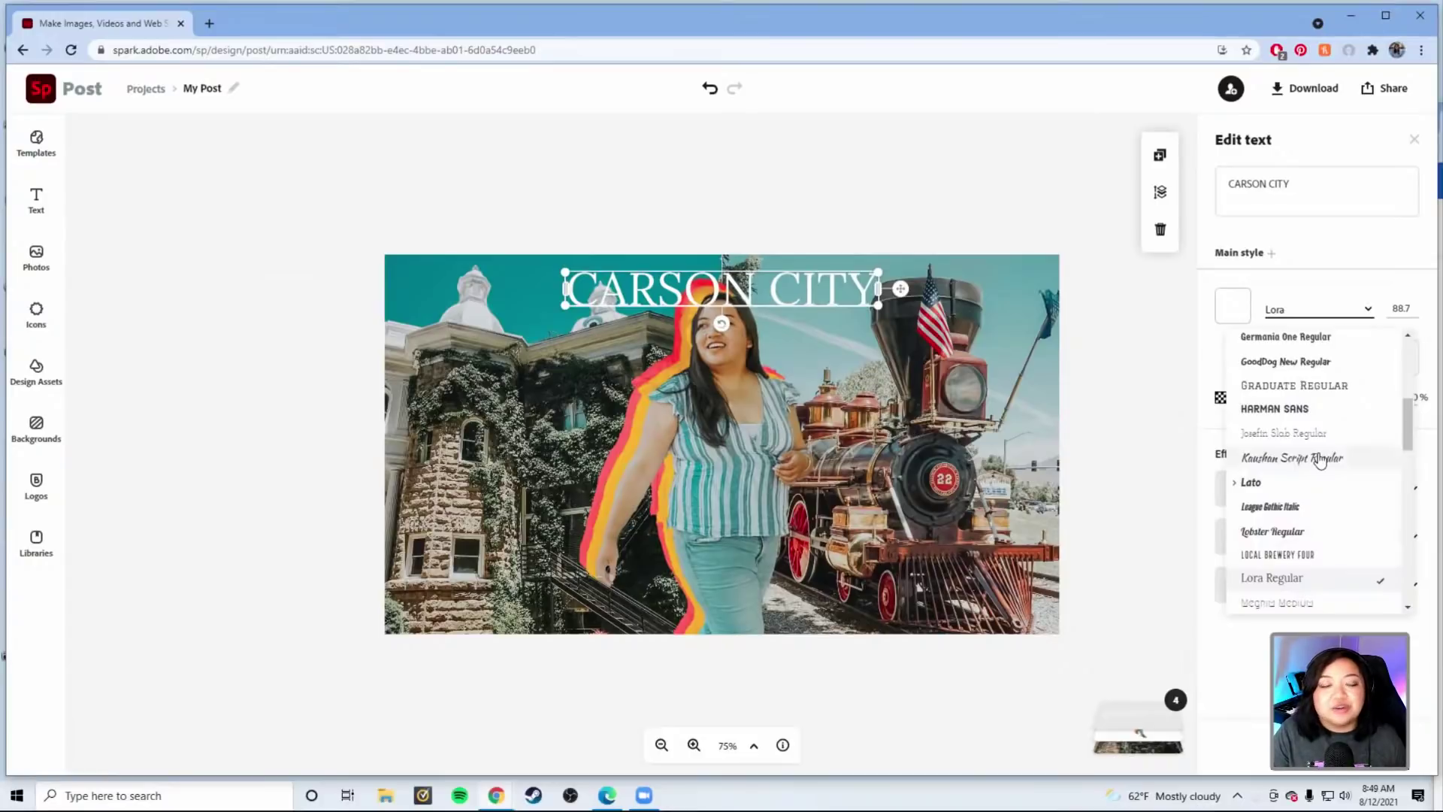
scroll(1278, 460, down, 2)
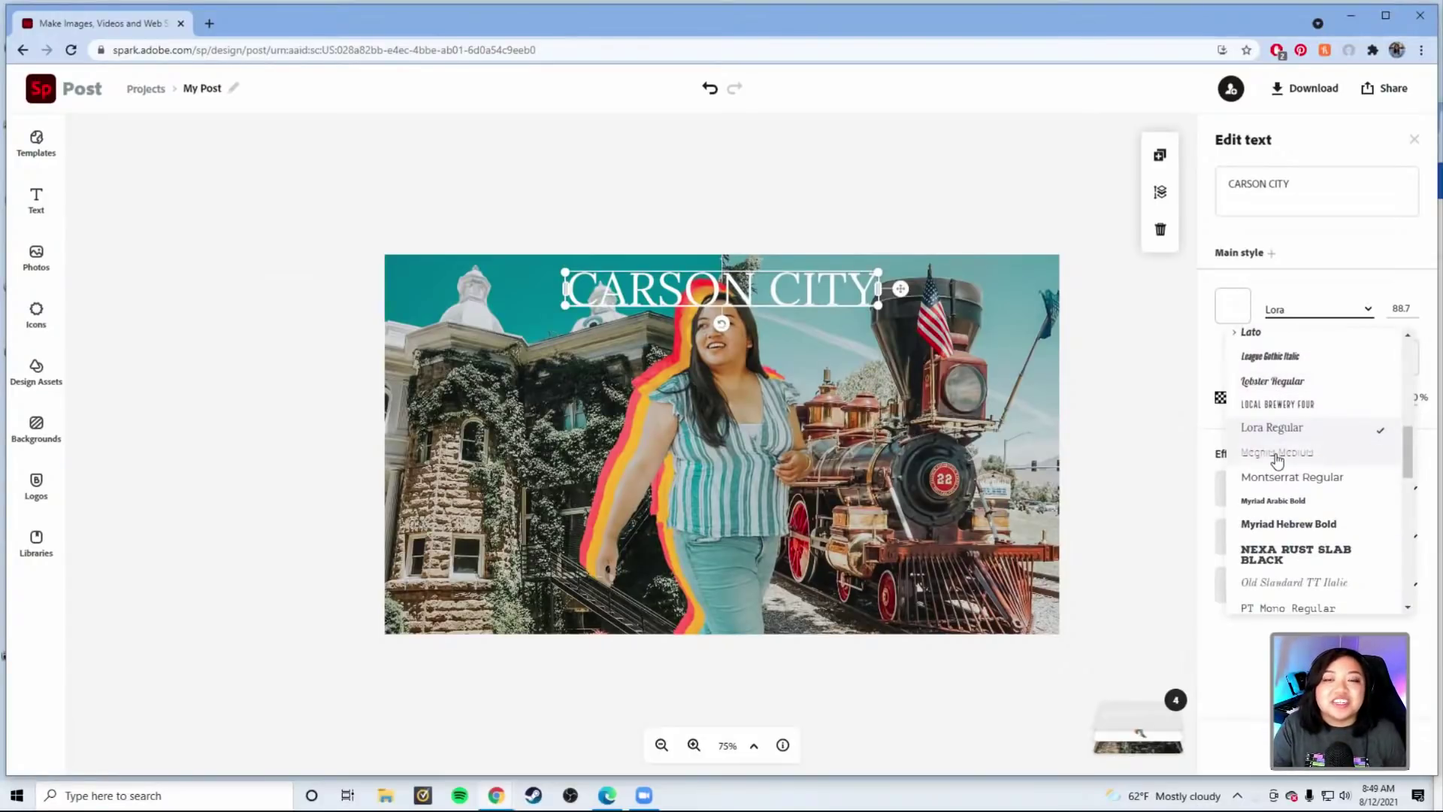
scroll(1278, 460, down, 3)
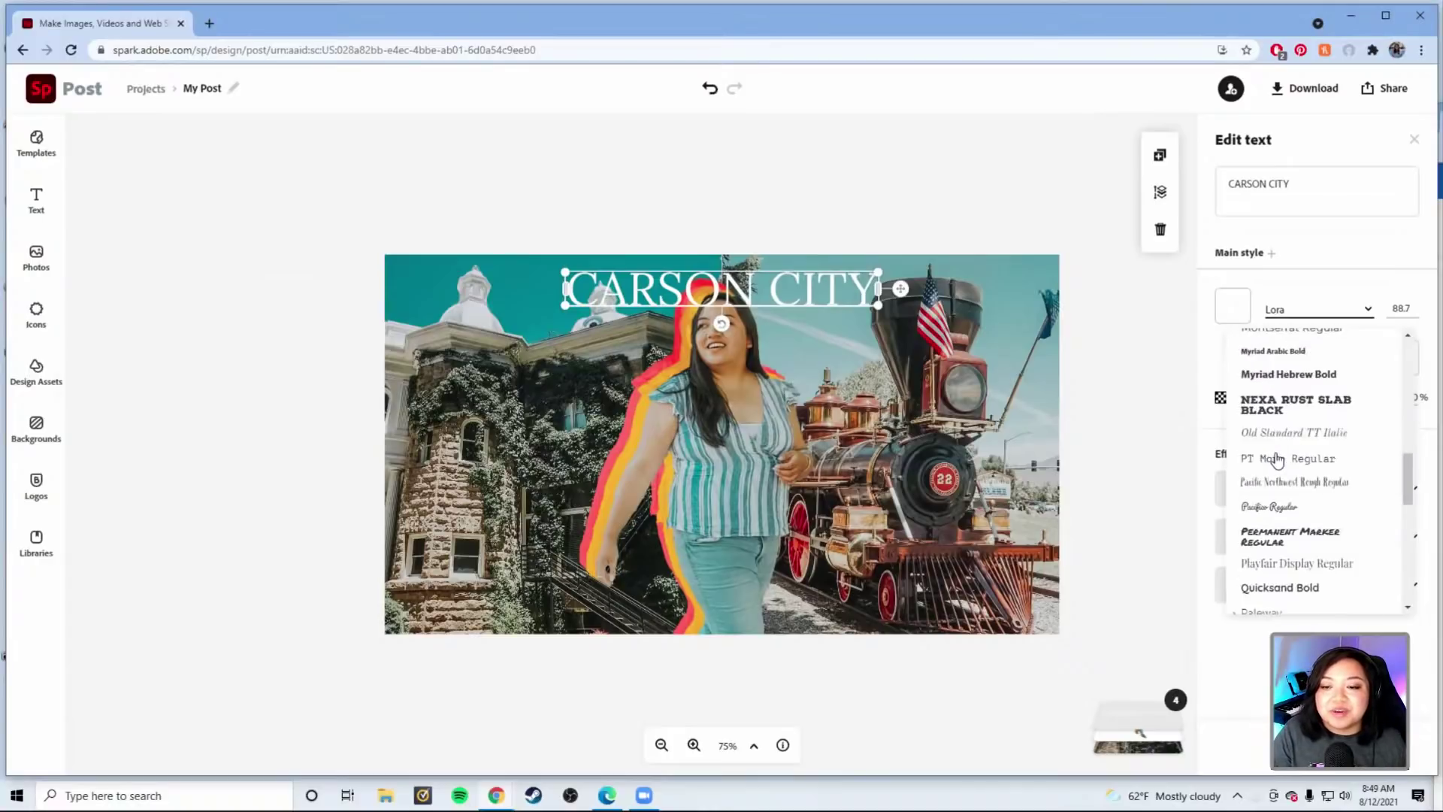
scroll(1278, 460, down, 2)
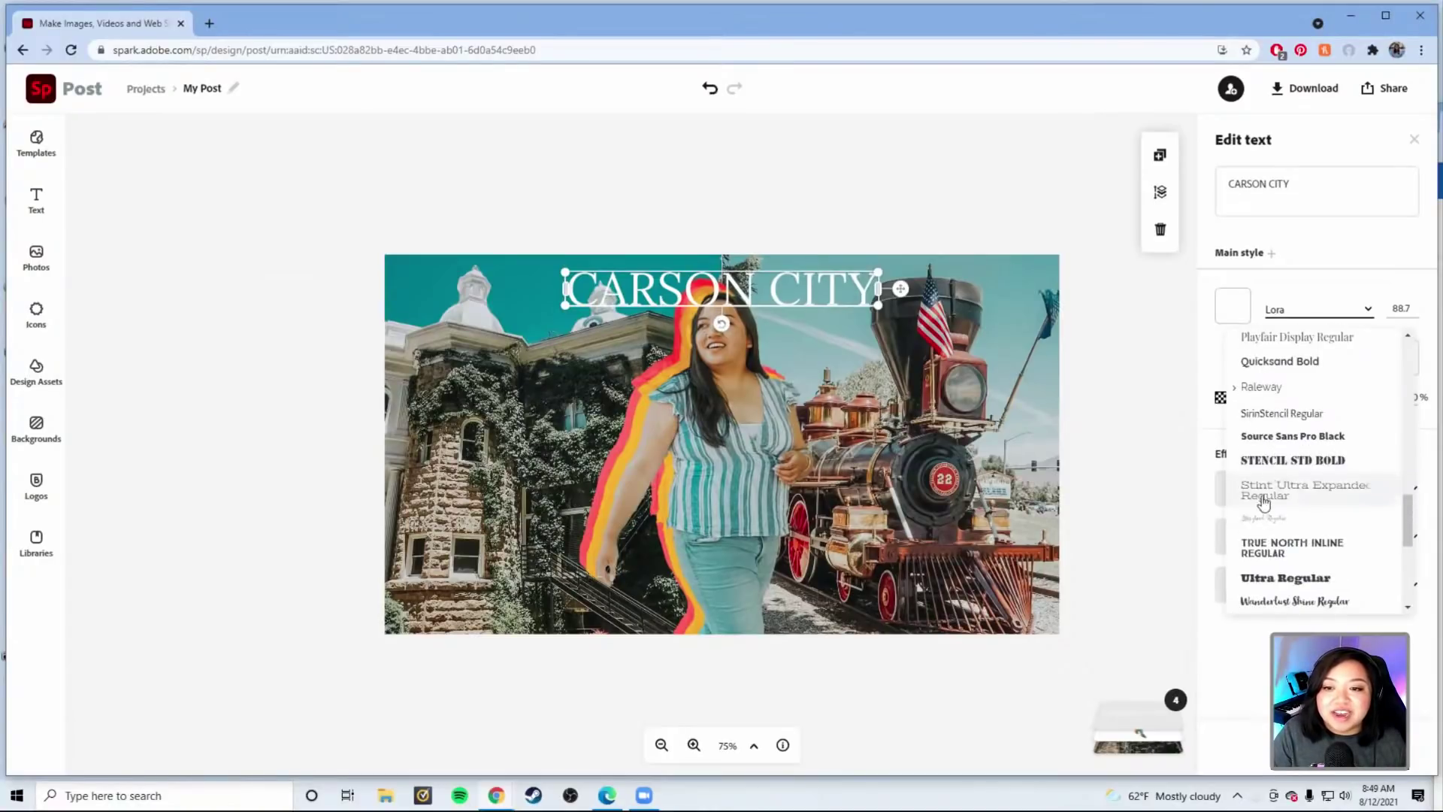
click(1280, 444)
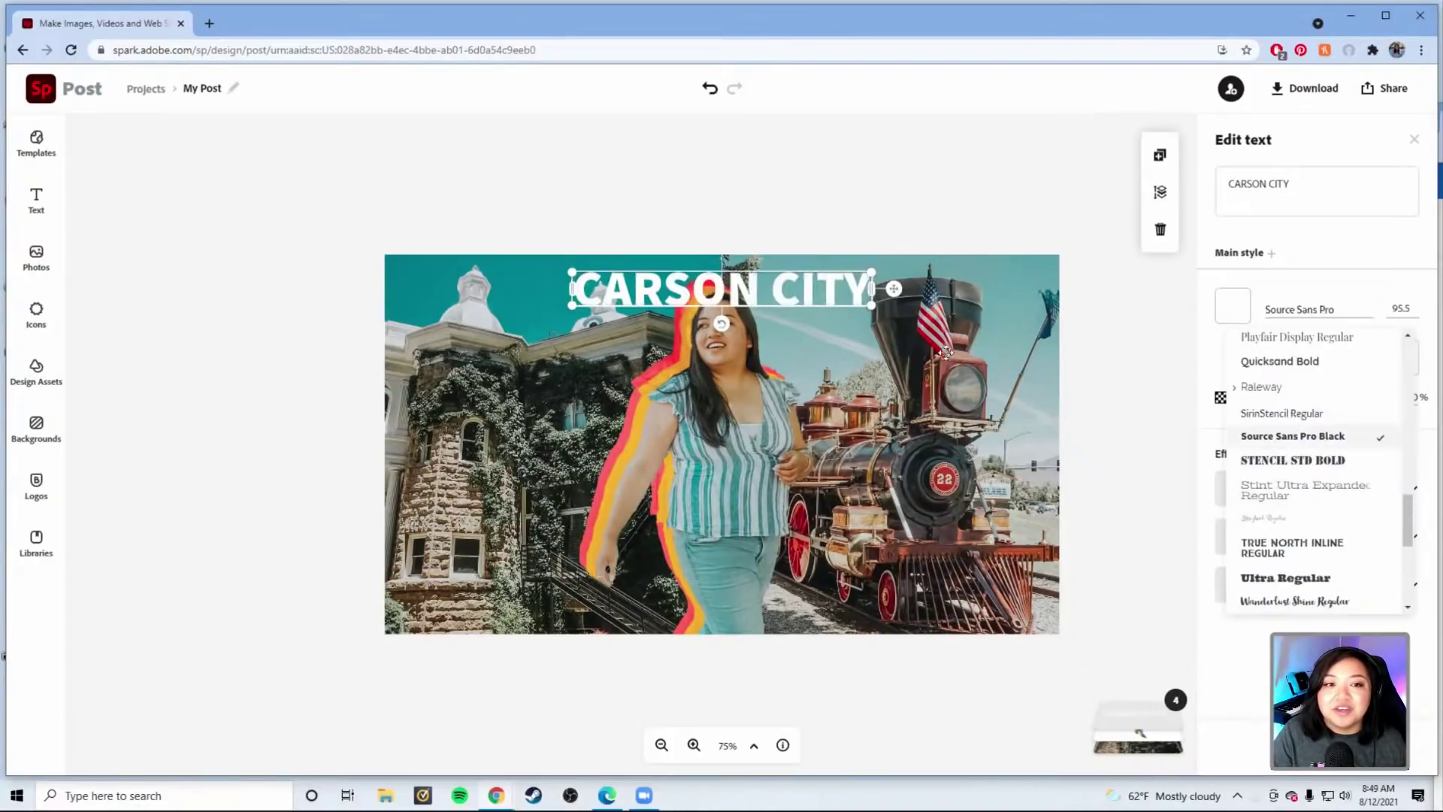
click(709, 206)
- Enlarge the CARSON CITY title to a font size of about 211 and center it across the woman's torso, spanning nearly the full canvas width
click(656, 284)
drag(656, 284, 508, 509)
drag(724, 496, 1053, 413)
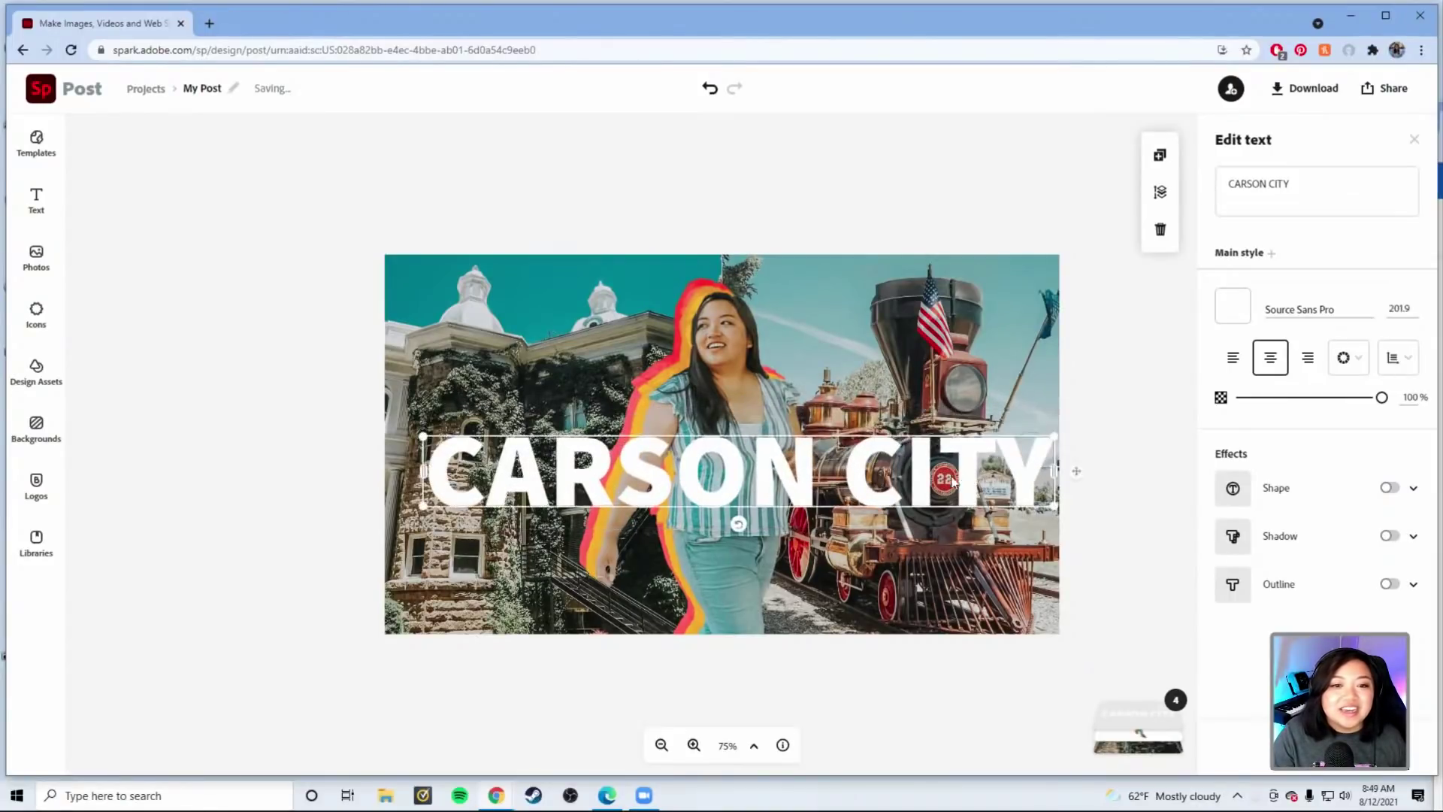
drag(964, 469, 955, 473)
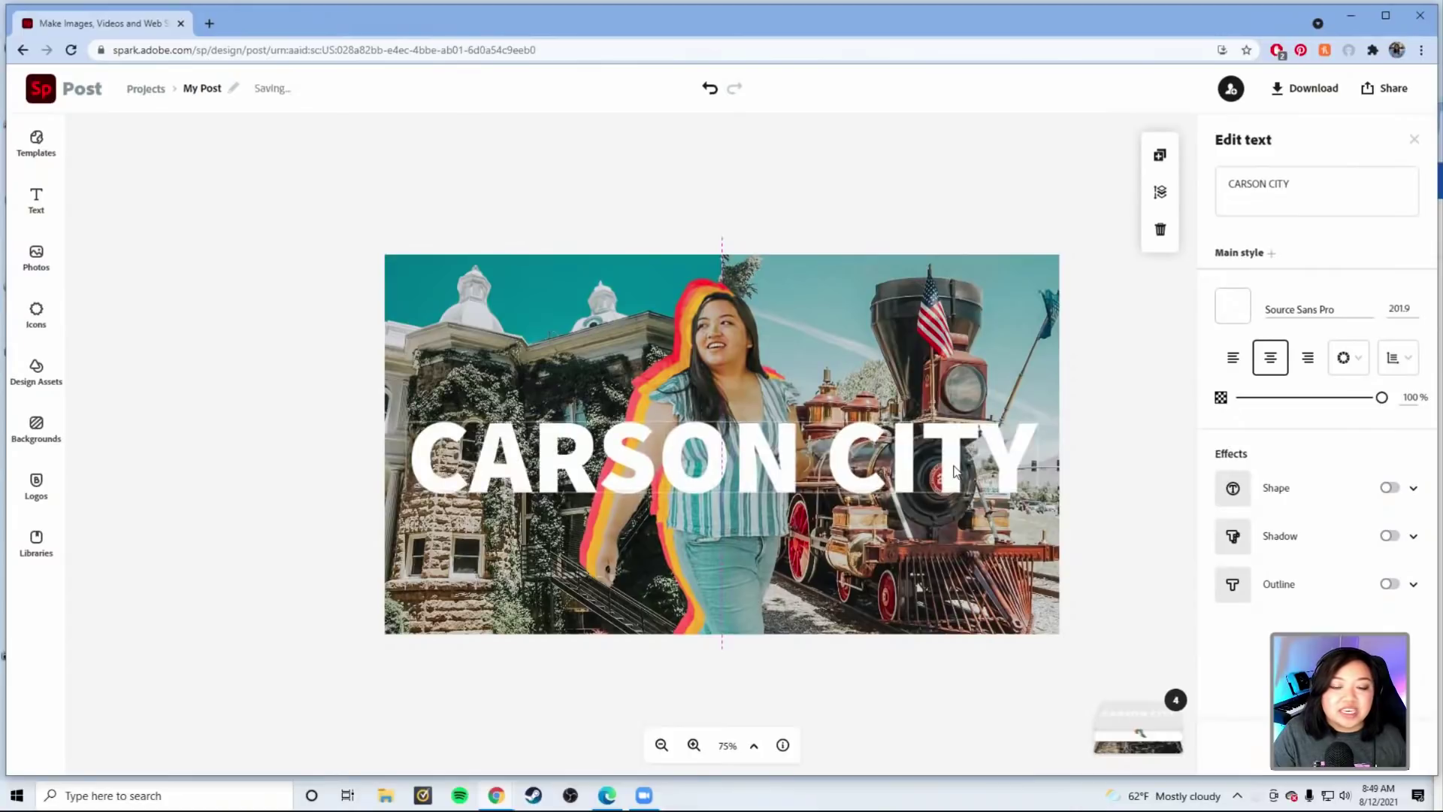
drag(1050, 504, 1069, 506)
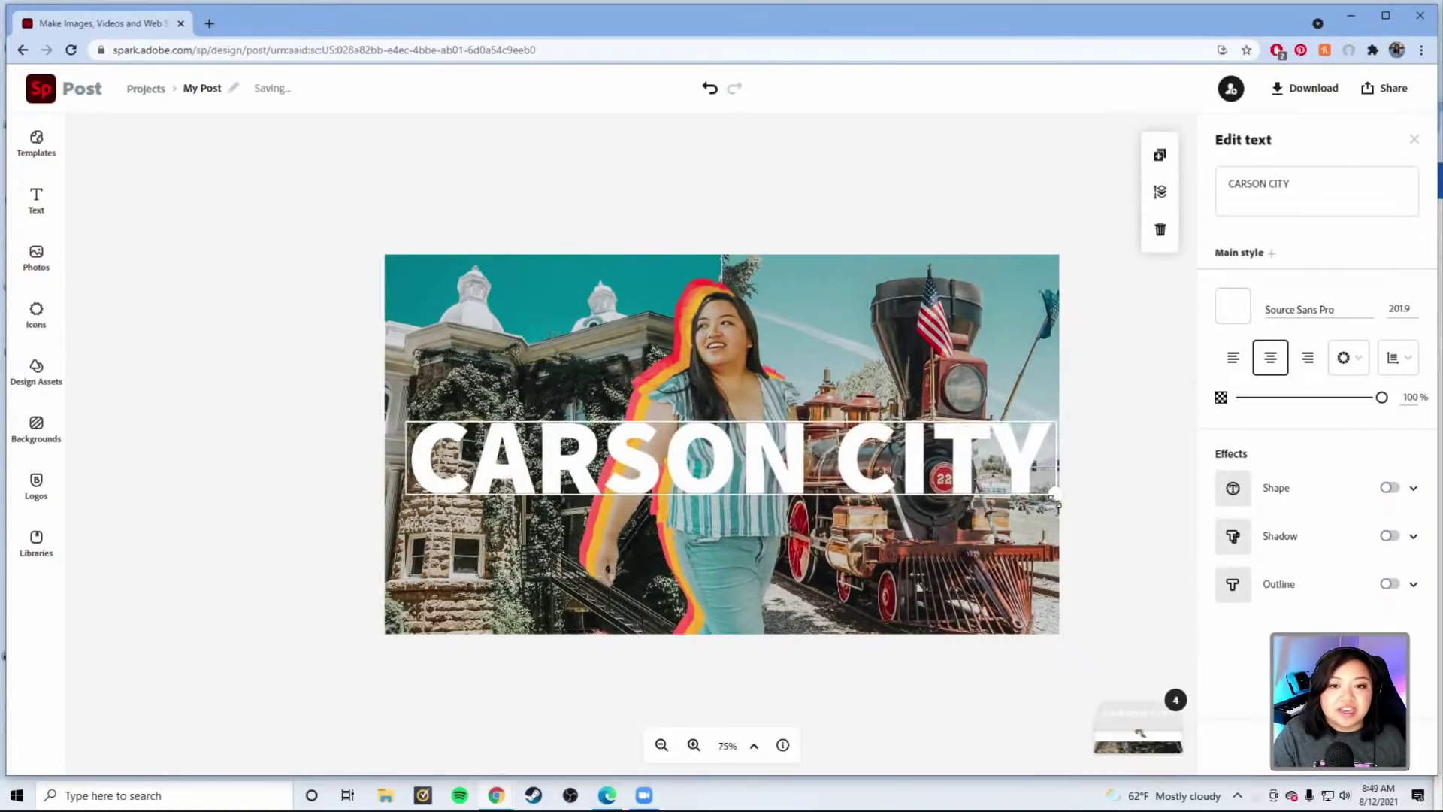
drag(404, 422, 395, 418)
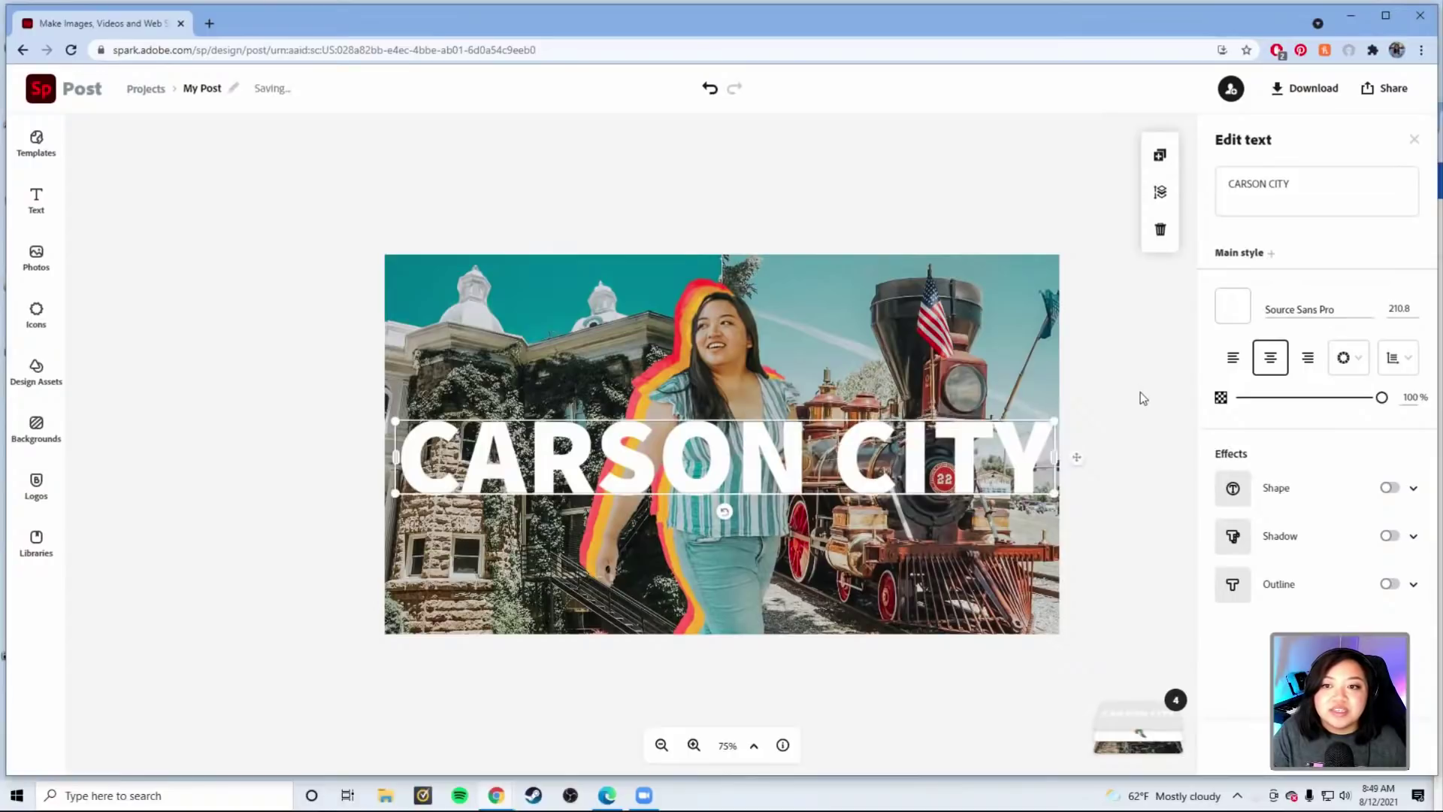
mouse_move(932, 470)
mouse_down()
mouse_move(918, 457)
mouse_move(918, 478)
mouse_up()
click(923, 158)
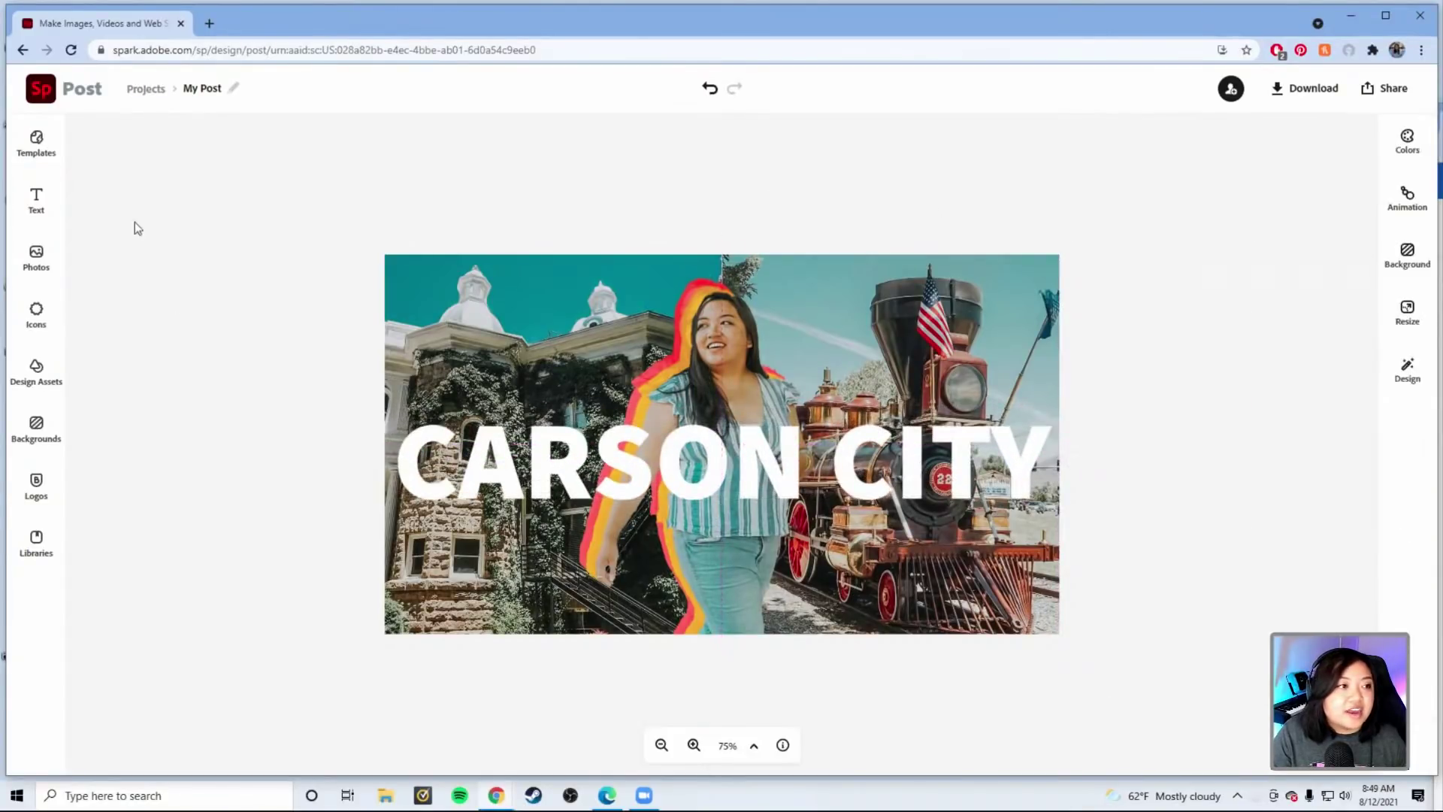
- Add a second text element to the thumbnail reading travel vlog
click(48, 201)
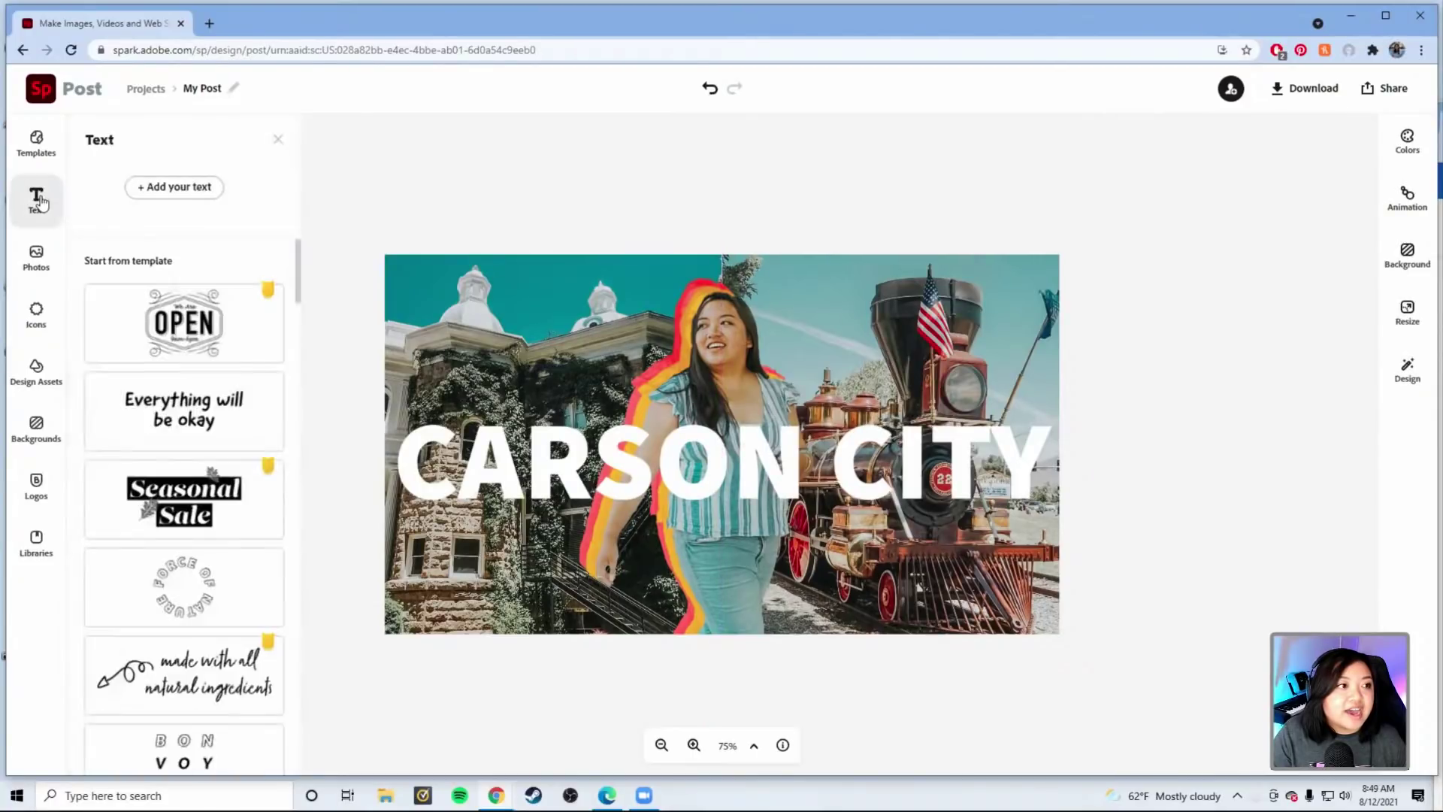
click(198, 185)
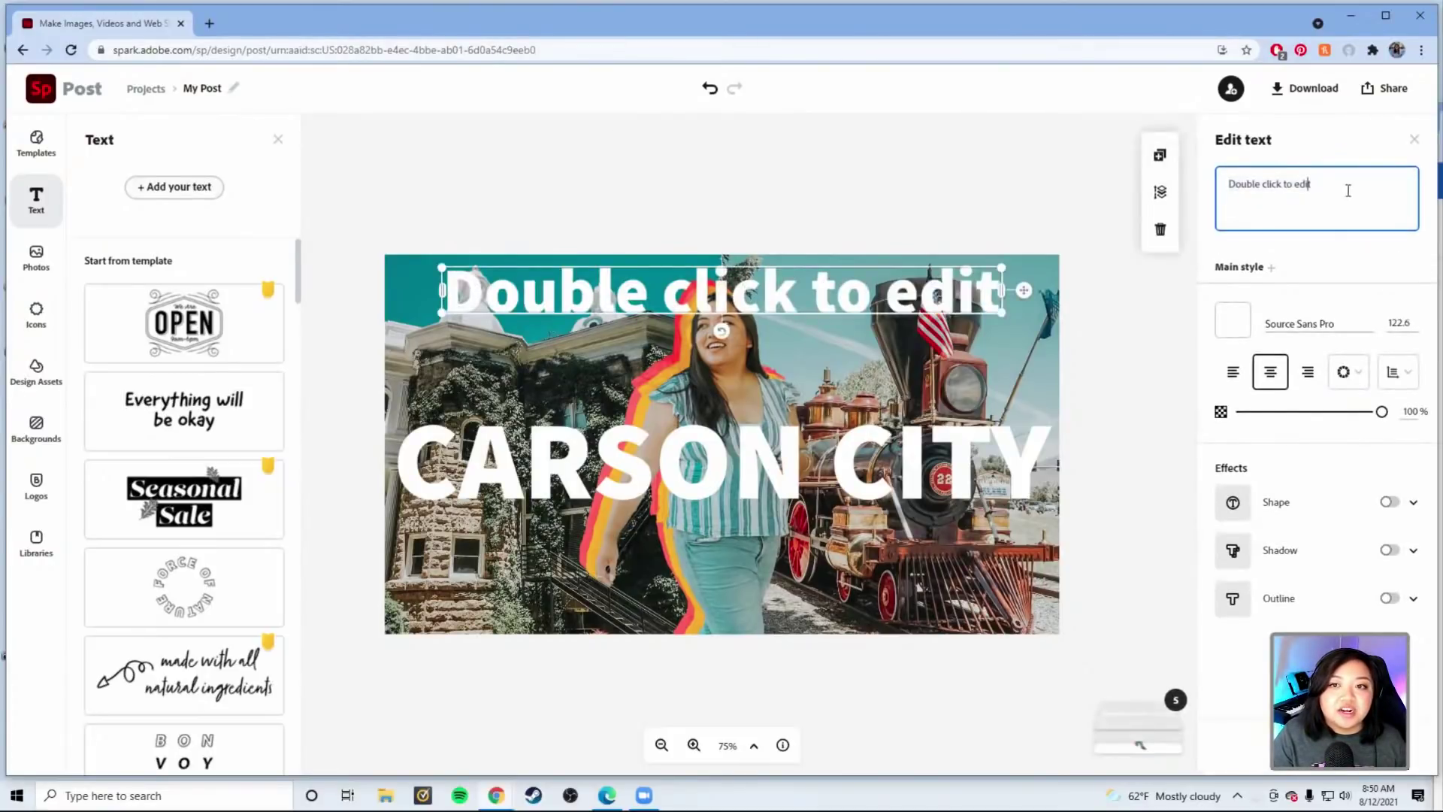
text(TR)
key(BackSpace)
key(BackSpace)
text(travel vlog)
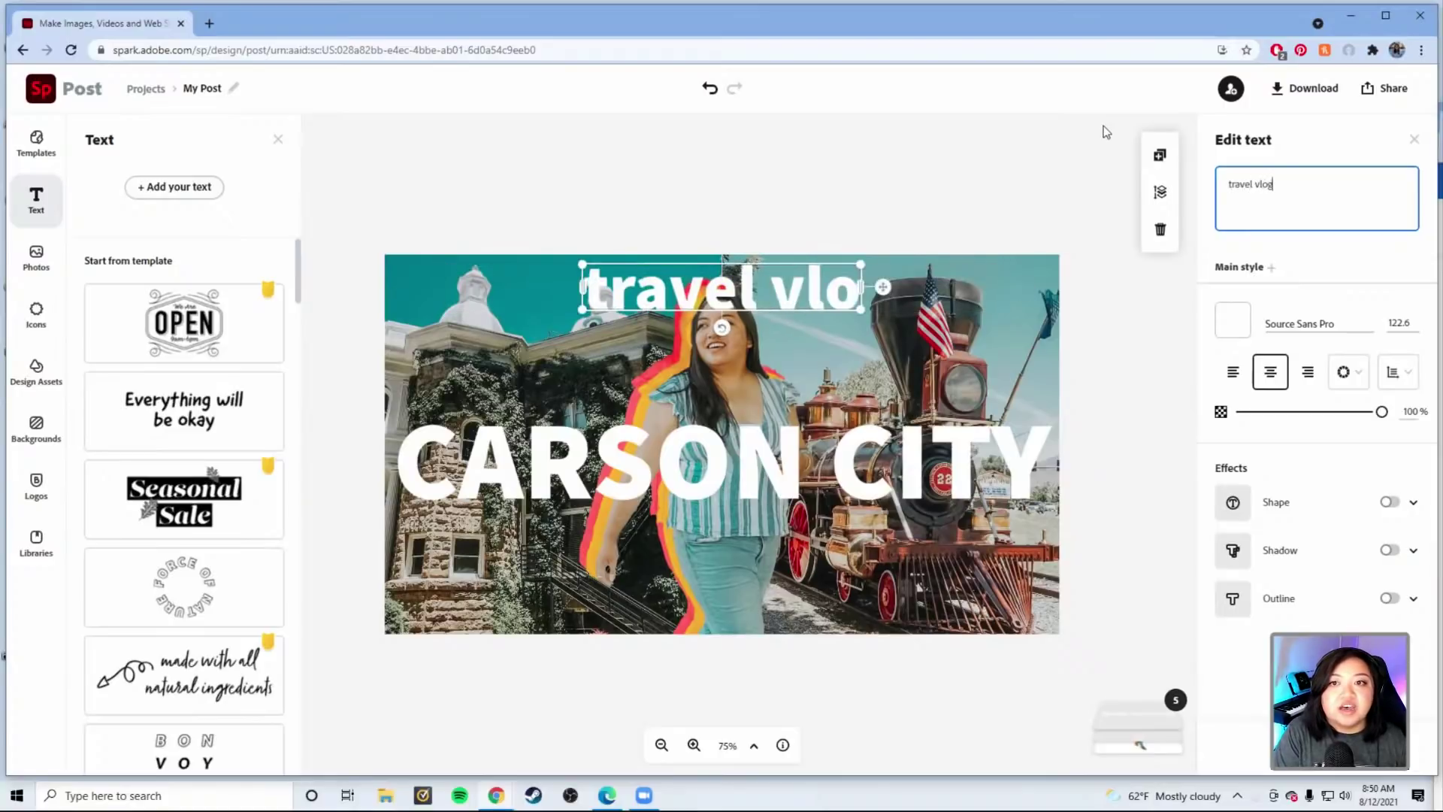
- Set the travel vlog text's font to Lobster Regular
click(1353, 331)
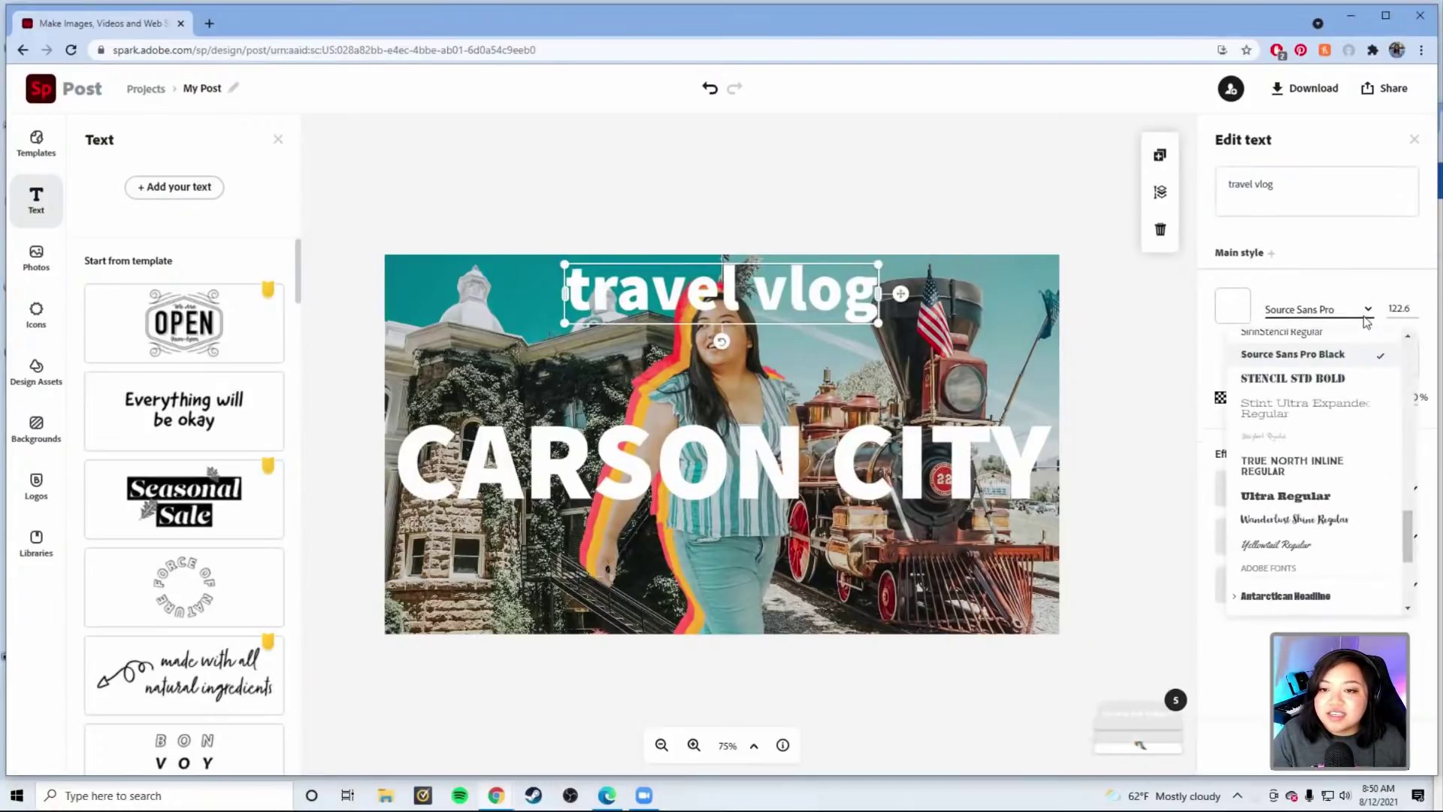
scroll(1282, 474, up, 2)
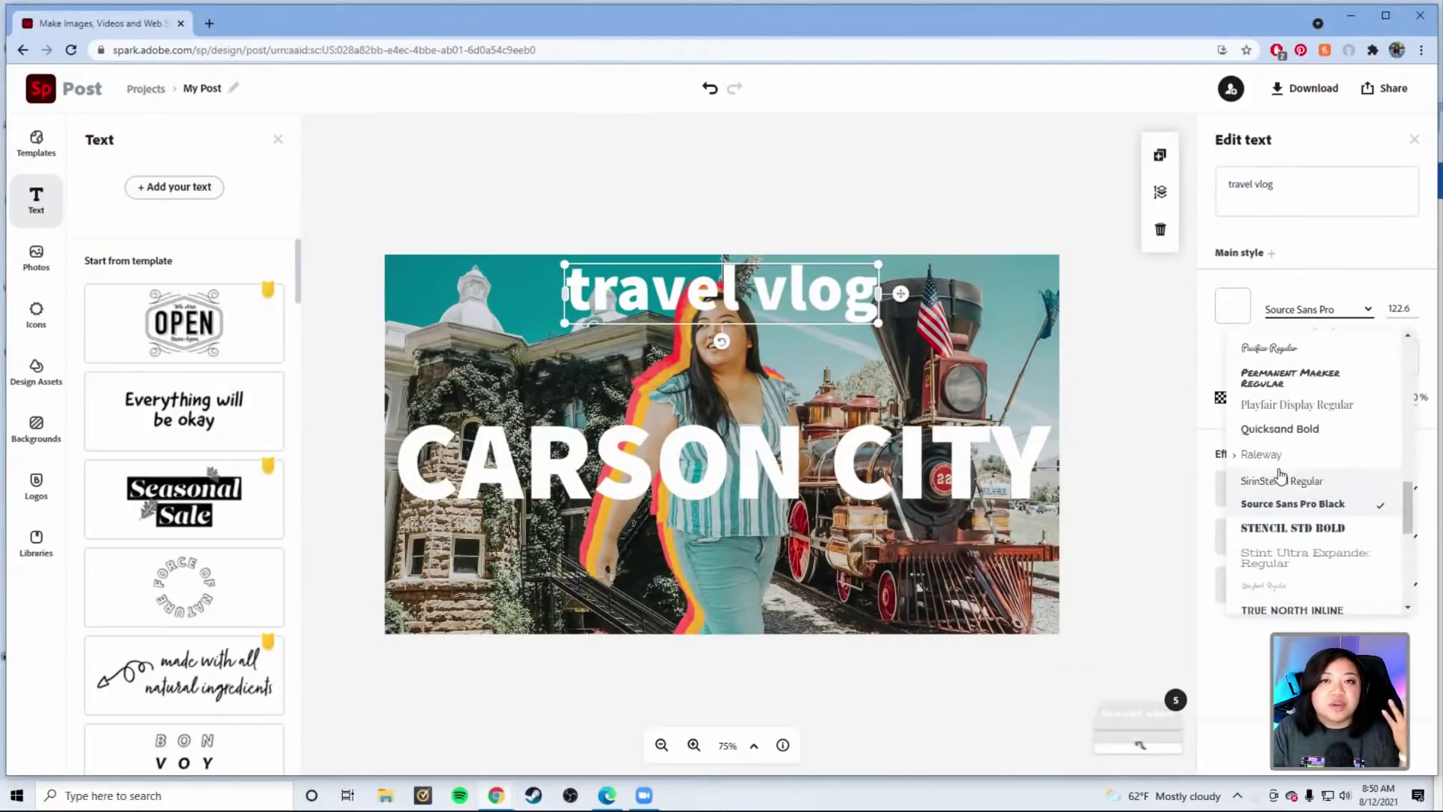
scroll(1281, 474, up, 4)
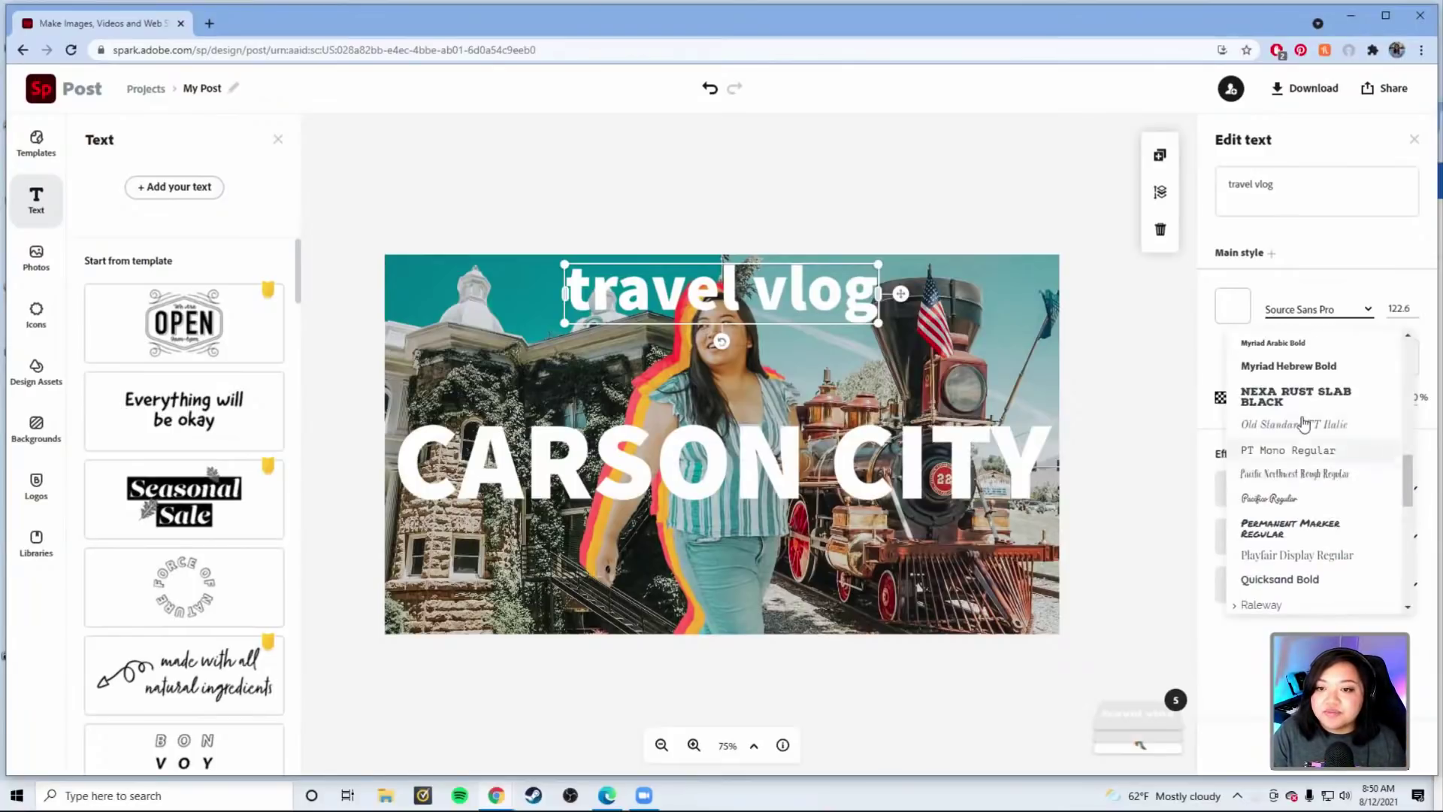
scroll(1304, 421, up, 1)
click(1249, 449)
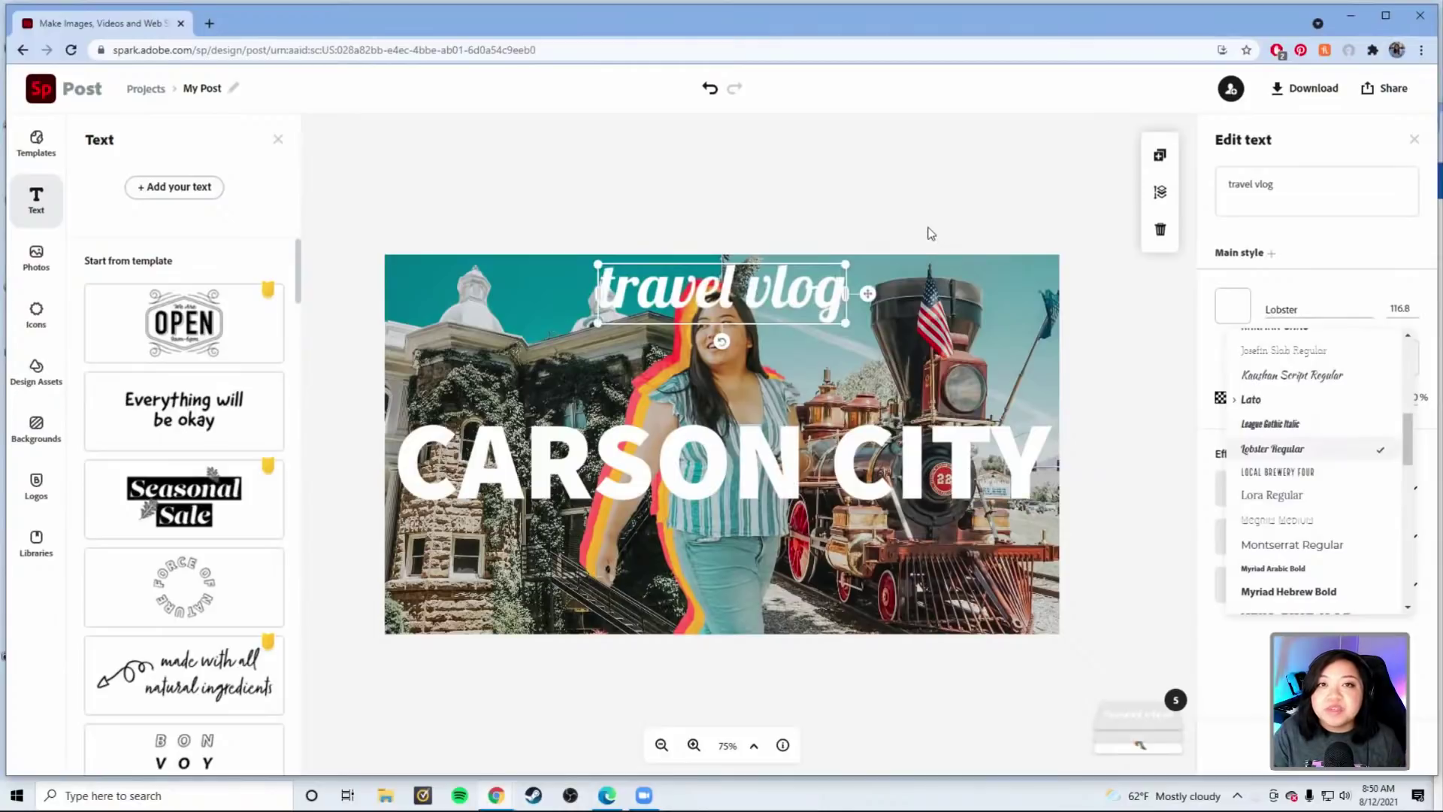
- Shrink the travel vlog text to a font size of about 87 and place it directly above the word CARSON, beside the woman's shoulder
drag(742, 304, 602, 386)
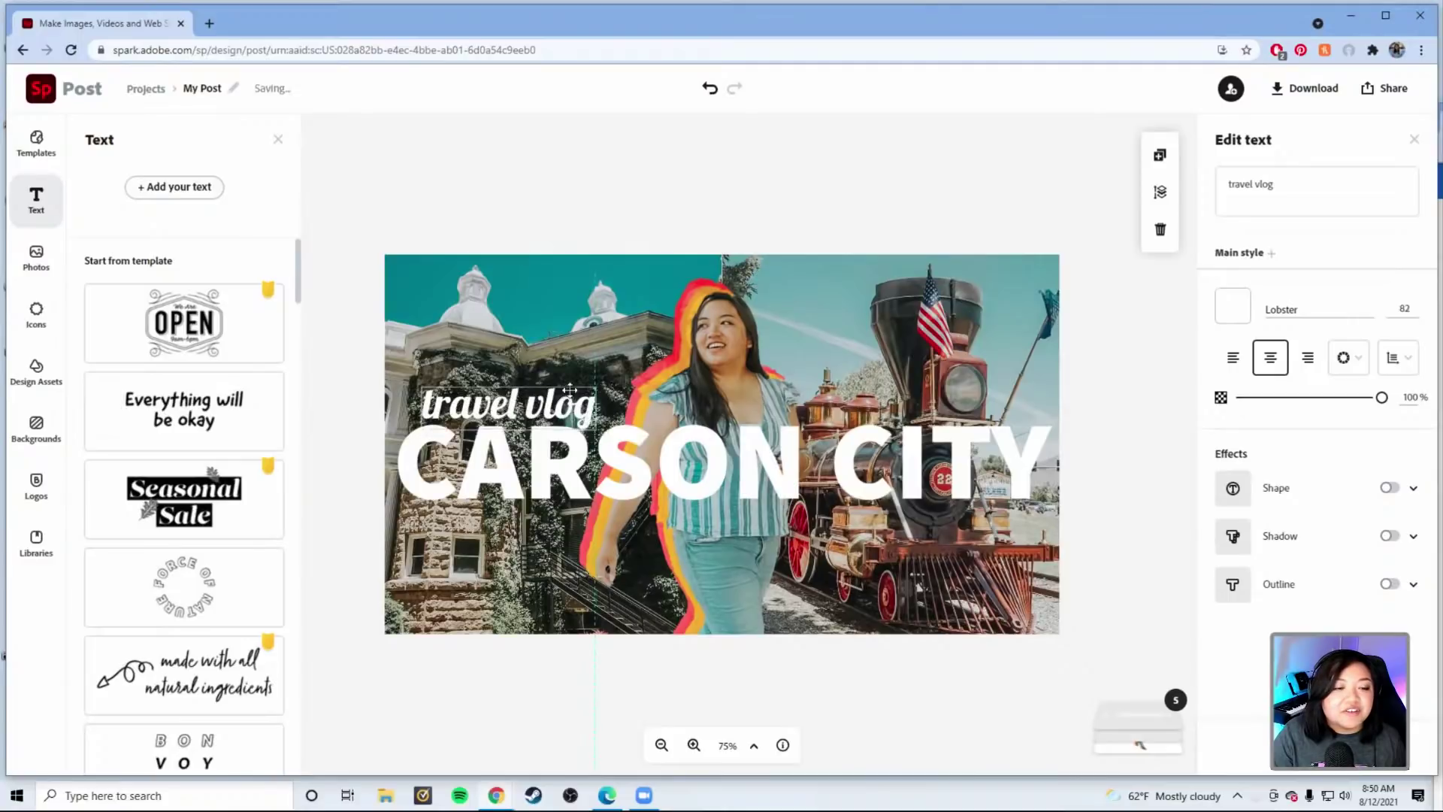
click(612, 384)
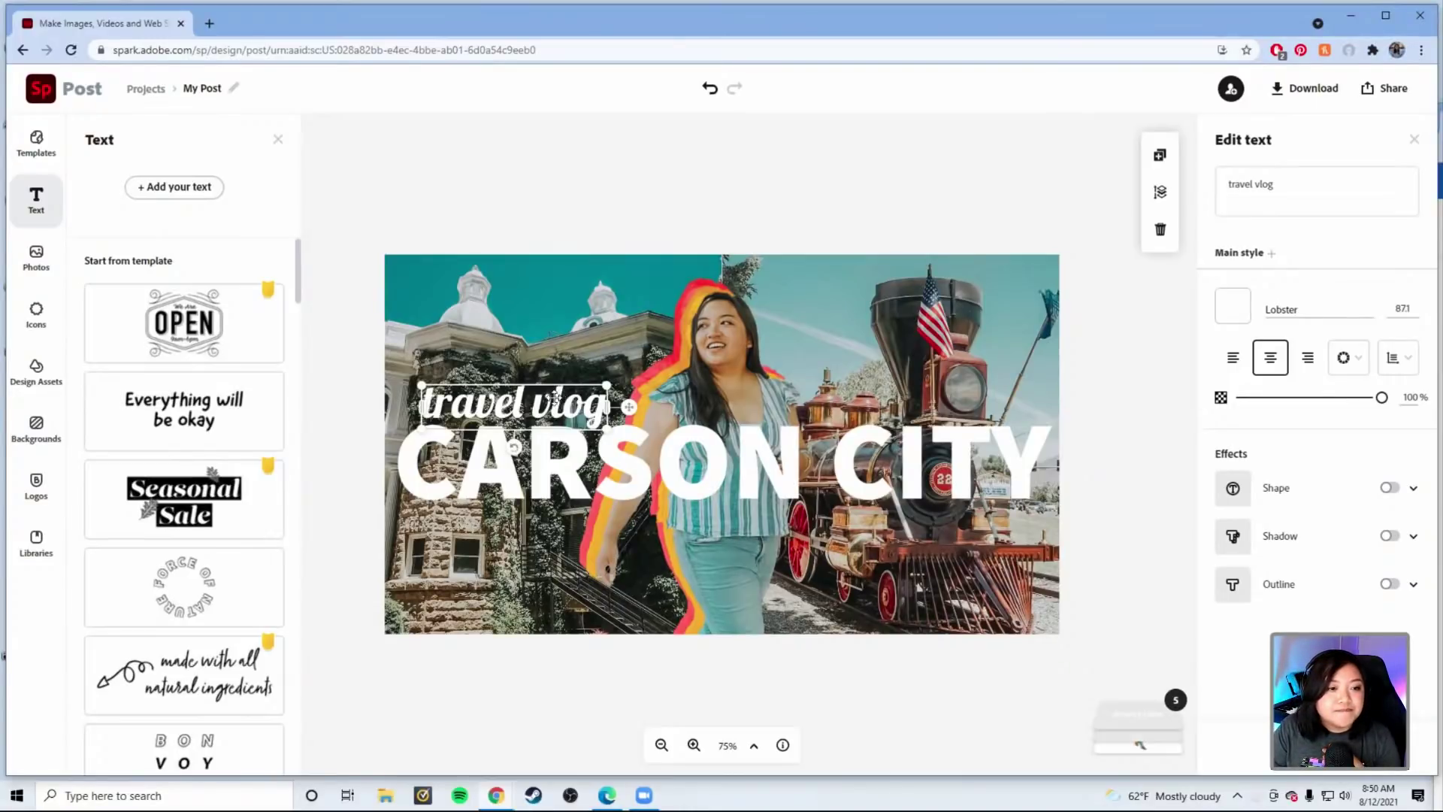
click(777, 232)
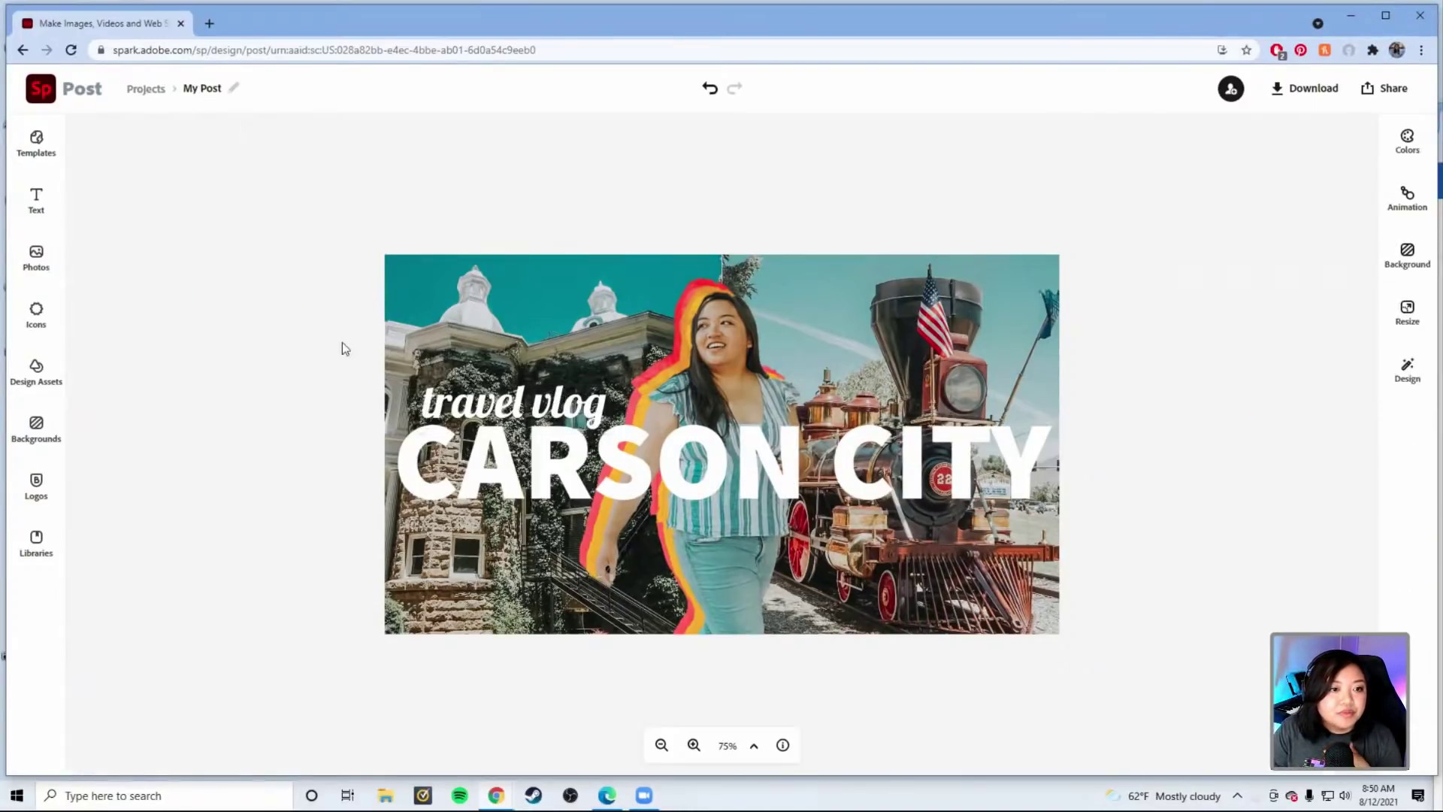
- Examine how legible the travel vlog text and title are at 25%, 33% and 75% zoom
click(662, 745)
click(662, 745)
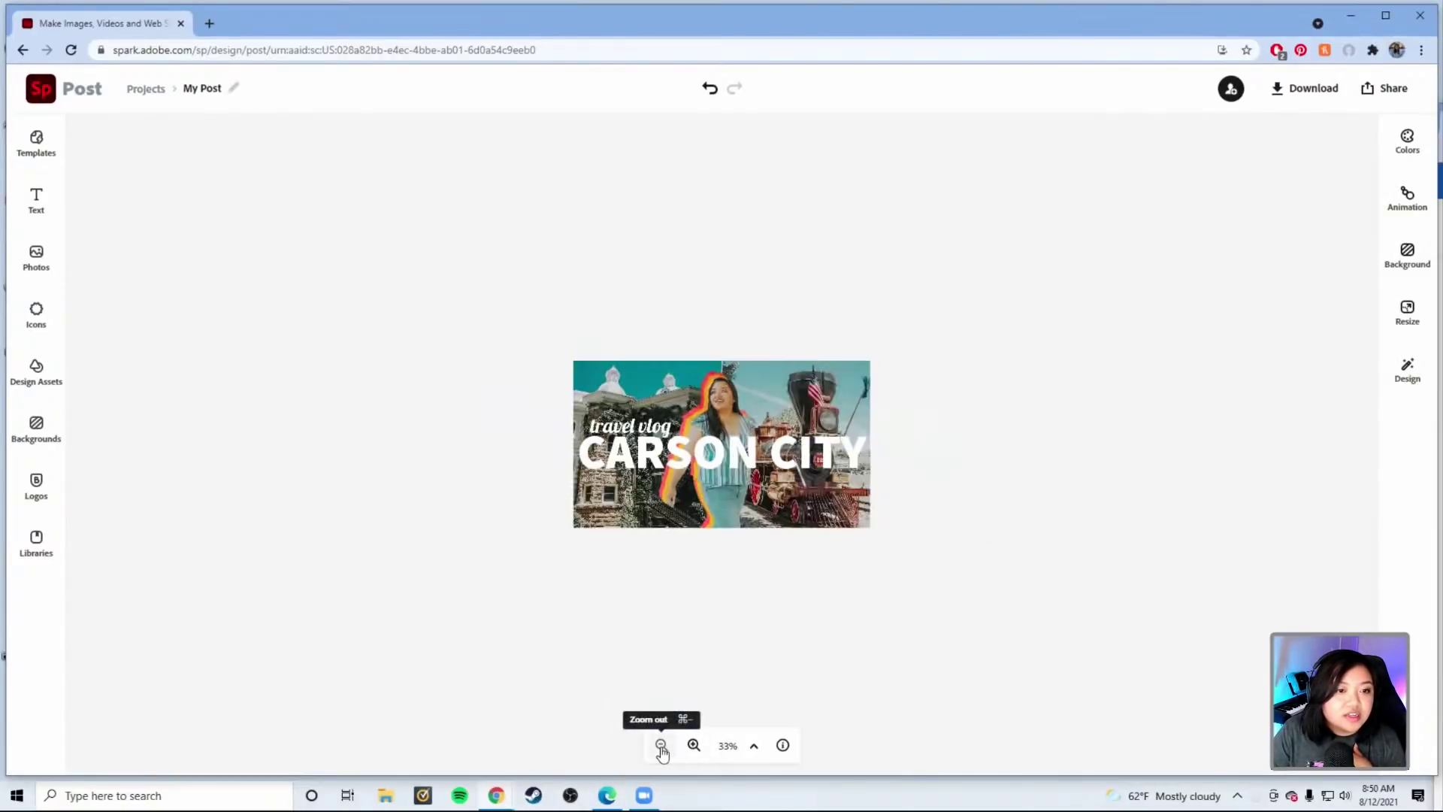
click(662, 746)
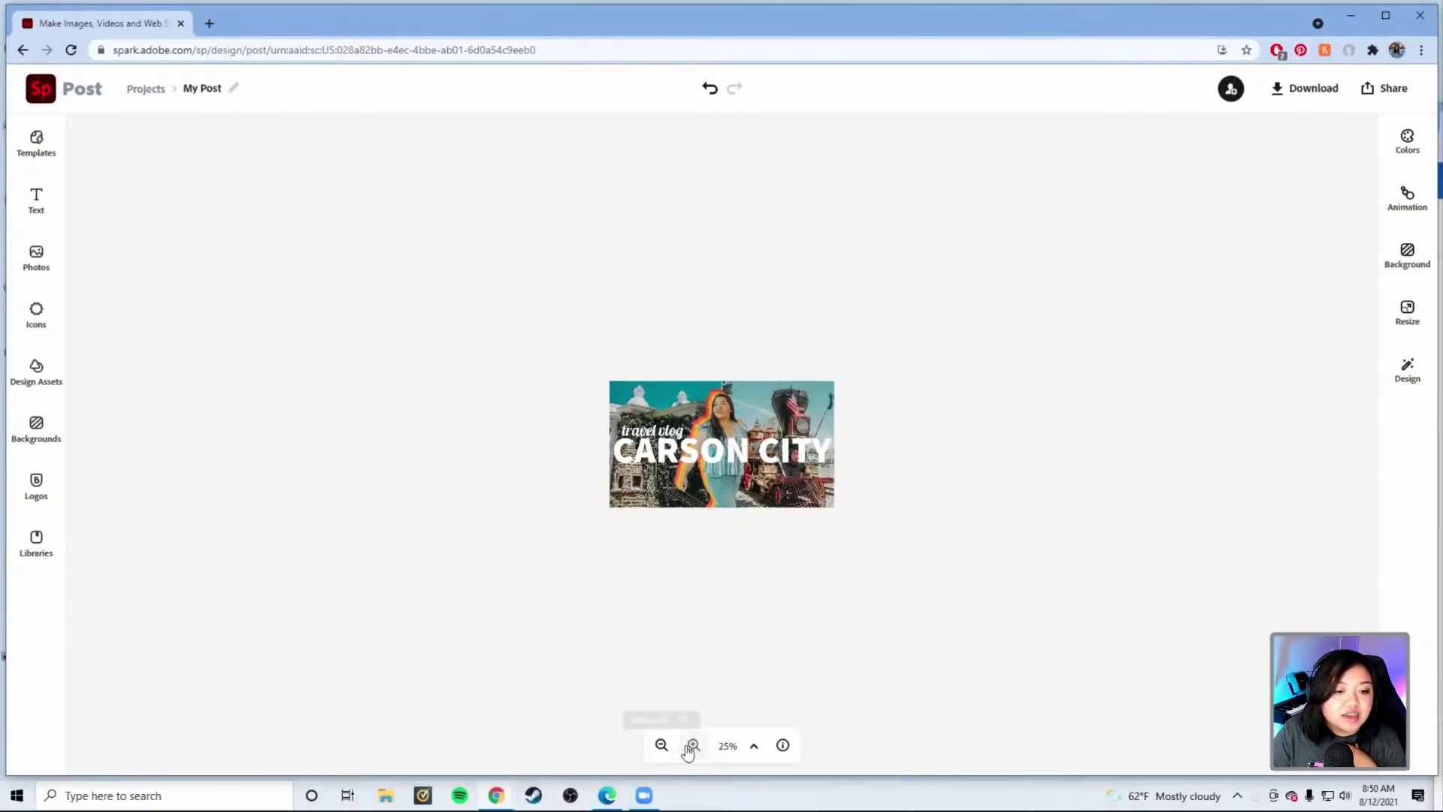
click(692, 746)
click(692, 745)
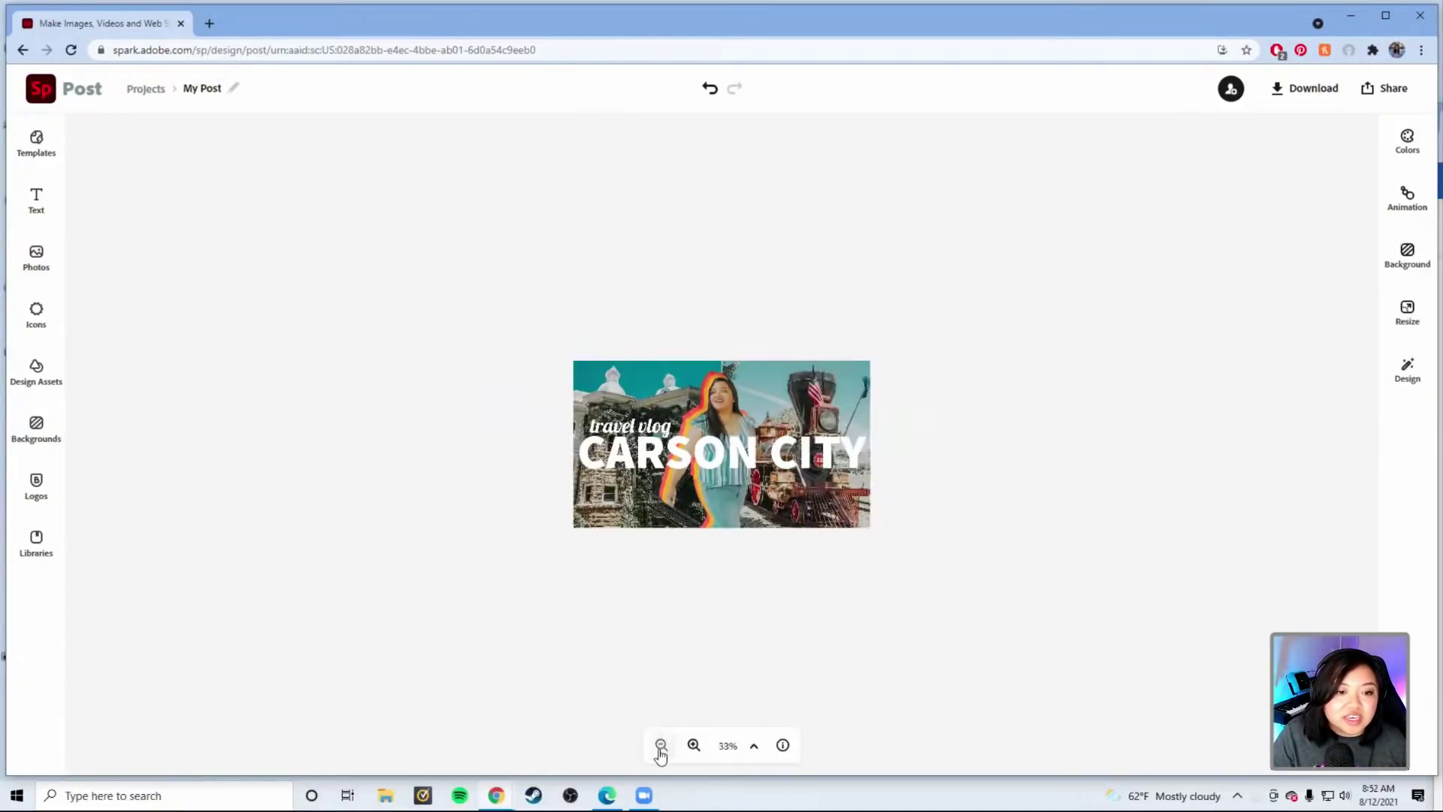
click(695, 745)
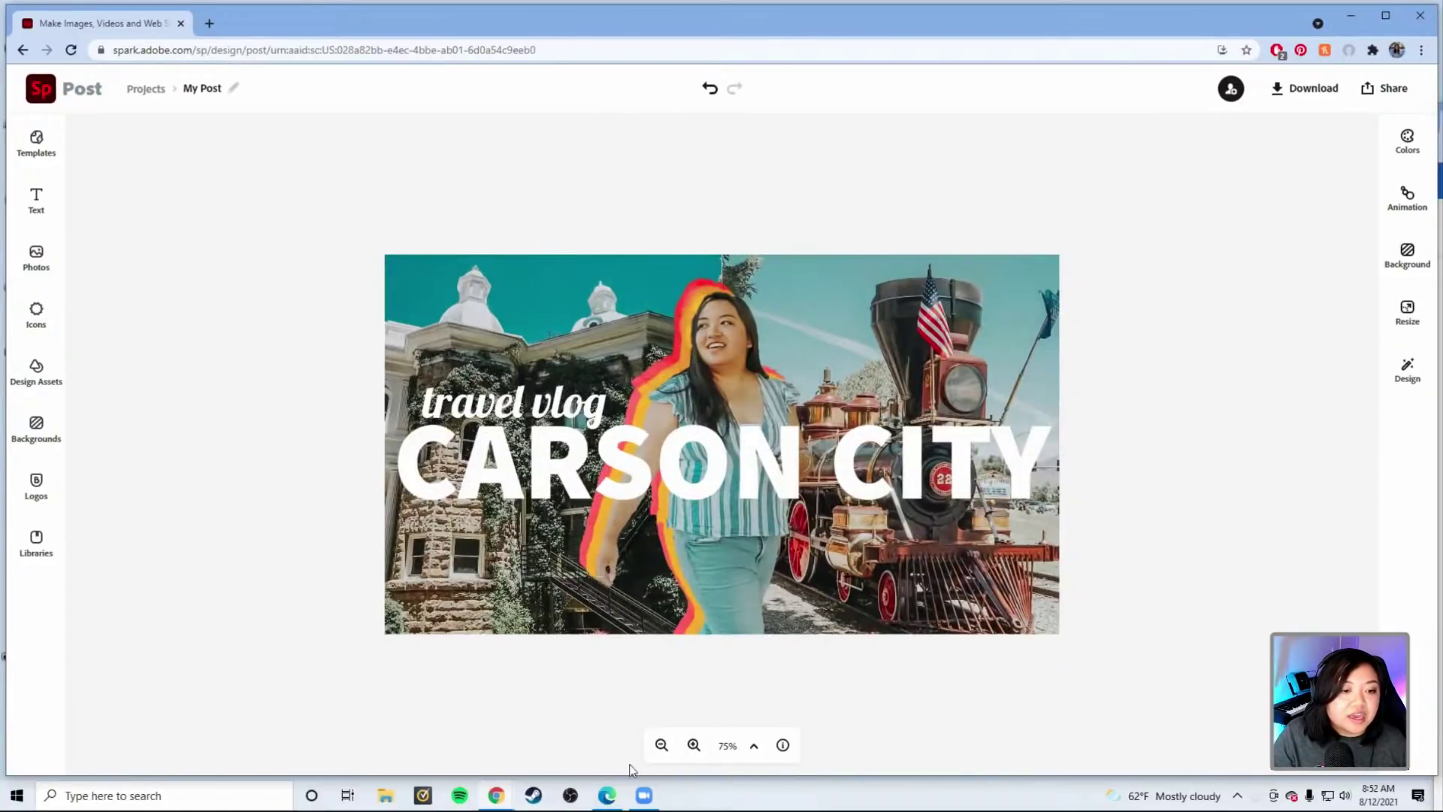
click(662, 745)
click(663, 745)
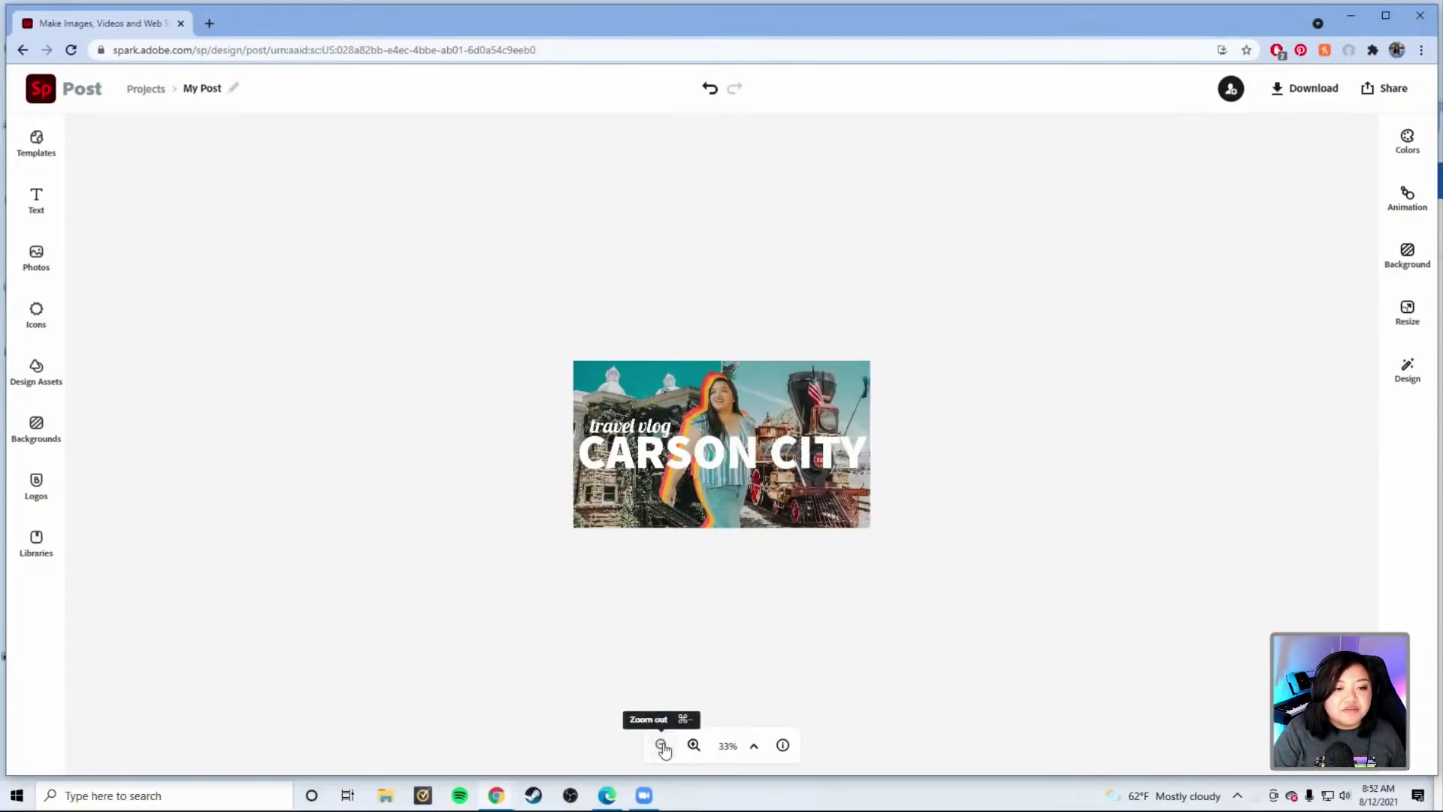
click(662, 747)
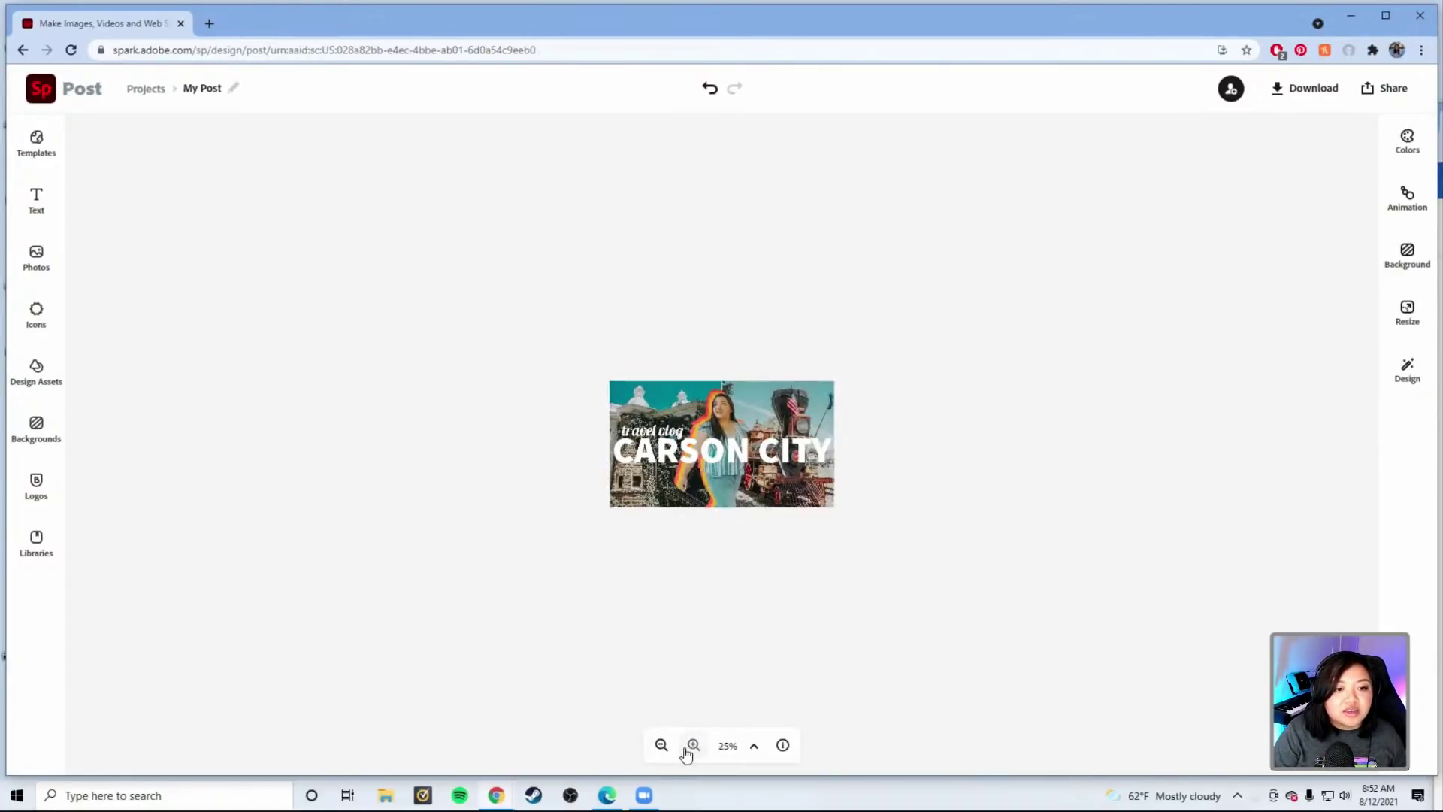
click(687, 749)
click(687, 749)
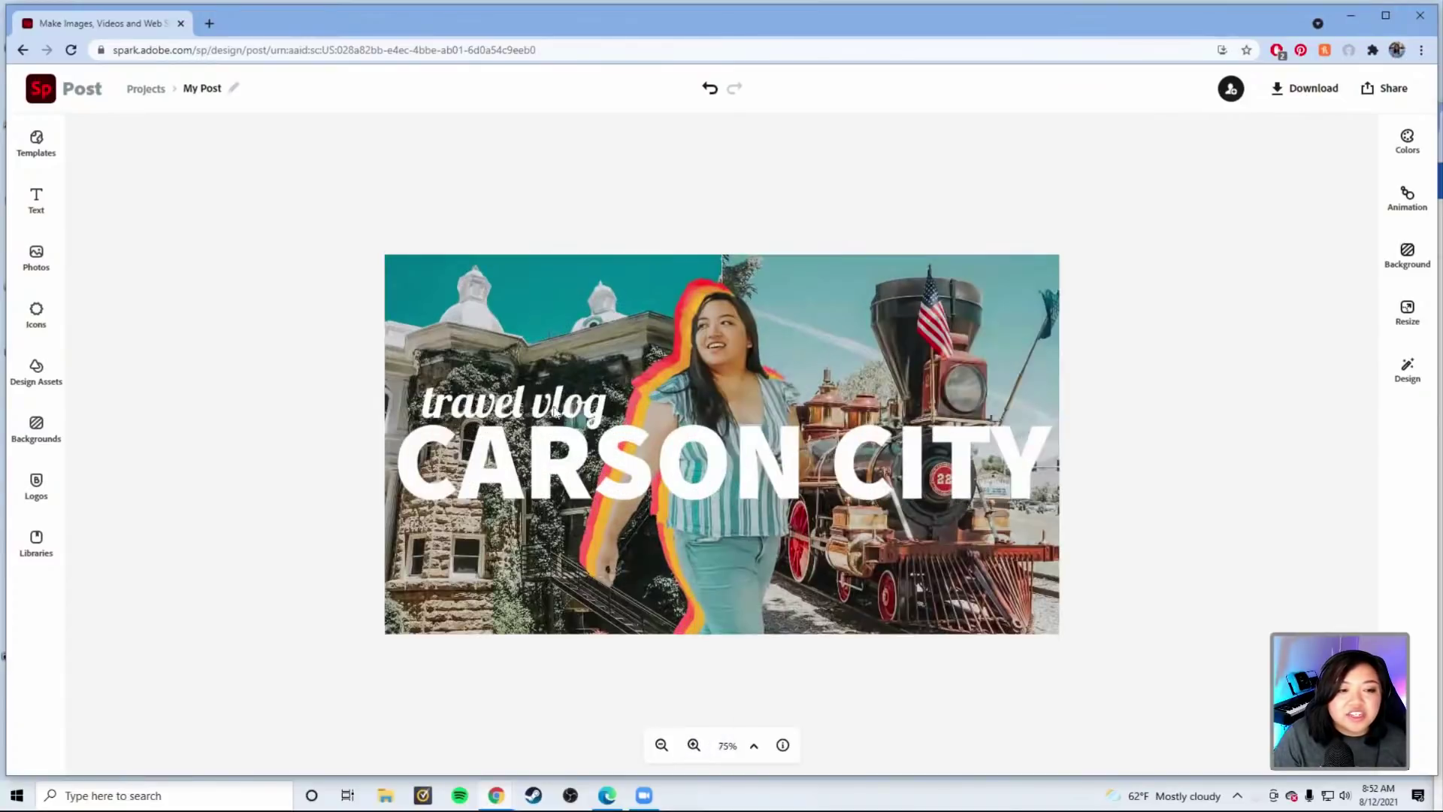
- Delete the travel vlog text and check the thumbnail at 33% and 75% zoom
click(515, 392)
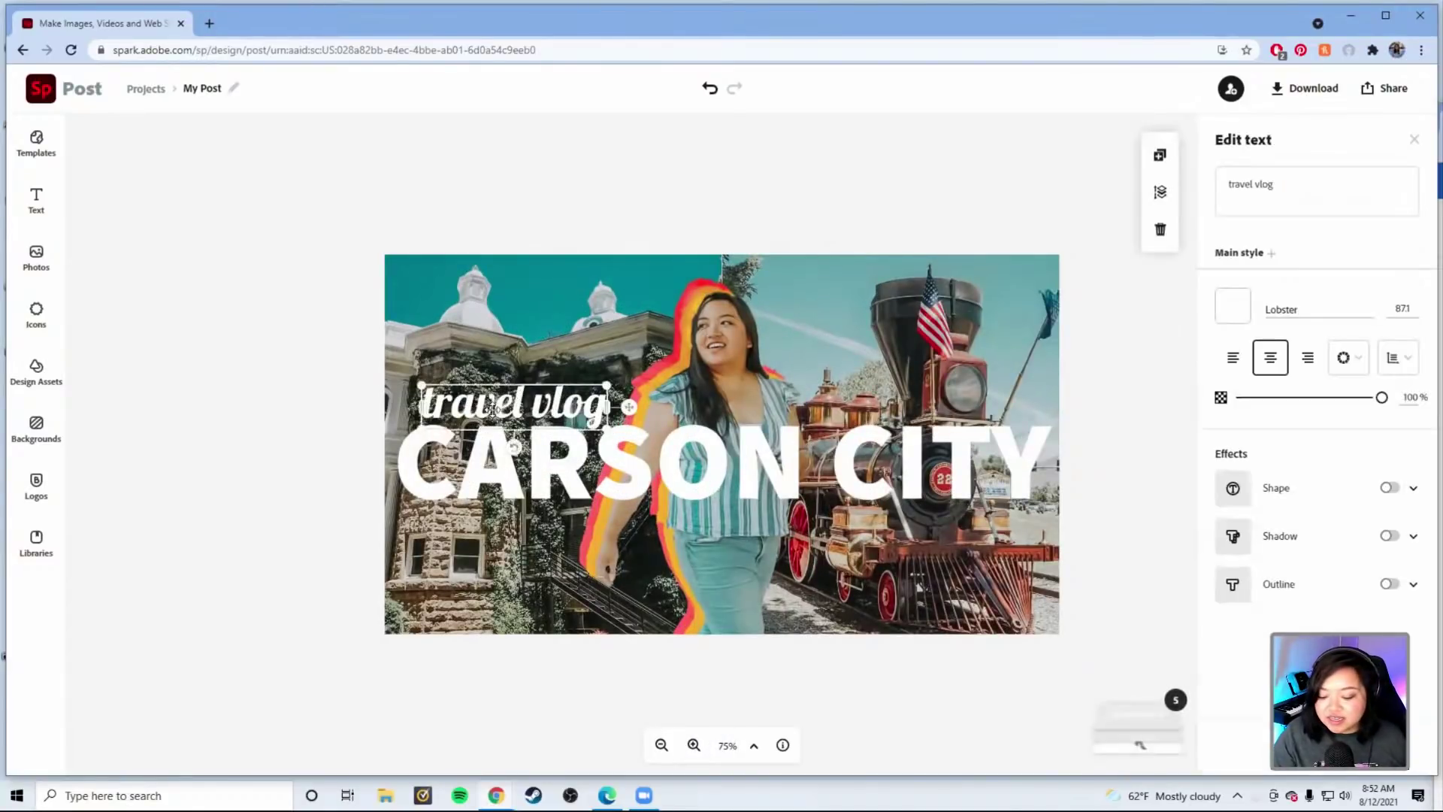
key(Delete)
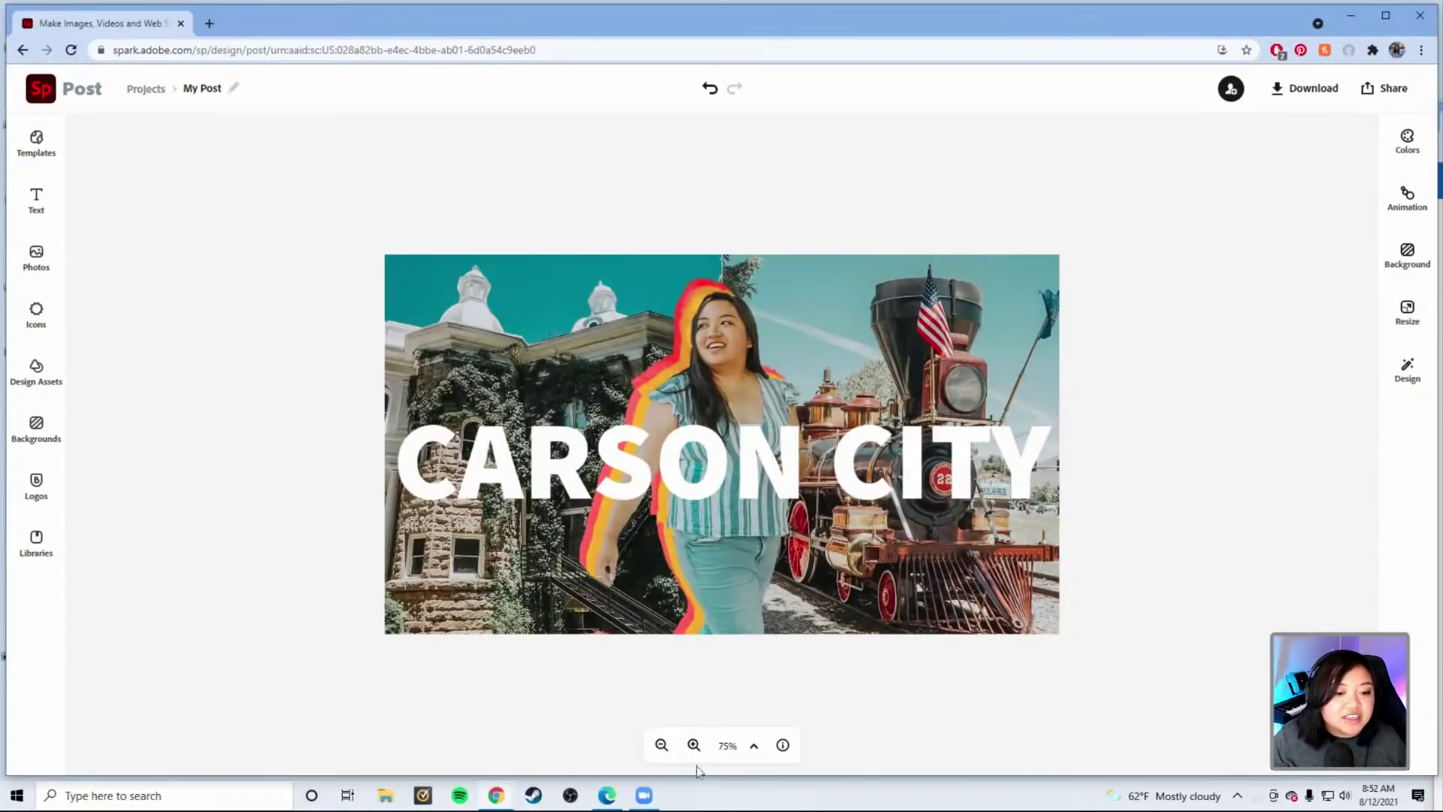
click(663, 744)
click(663, 744)
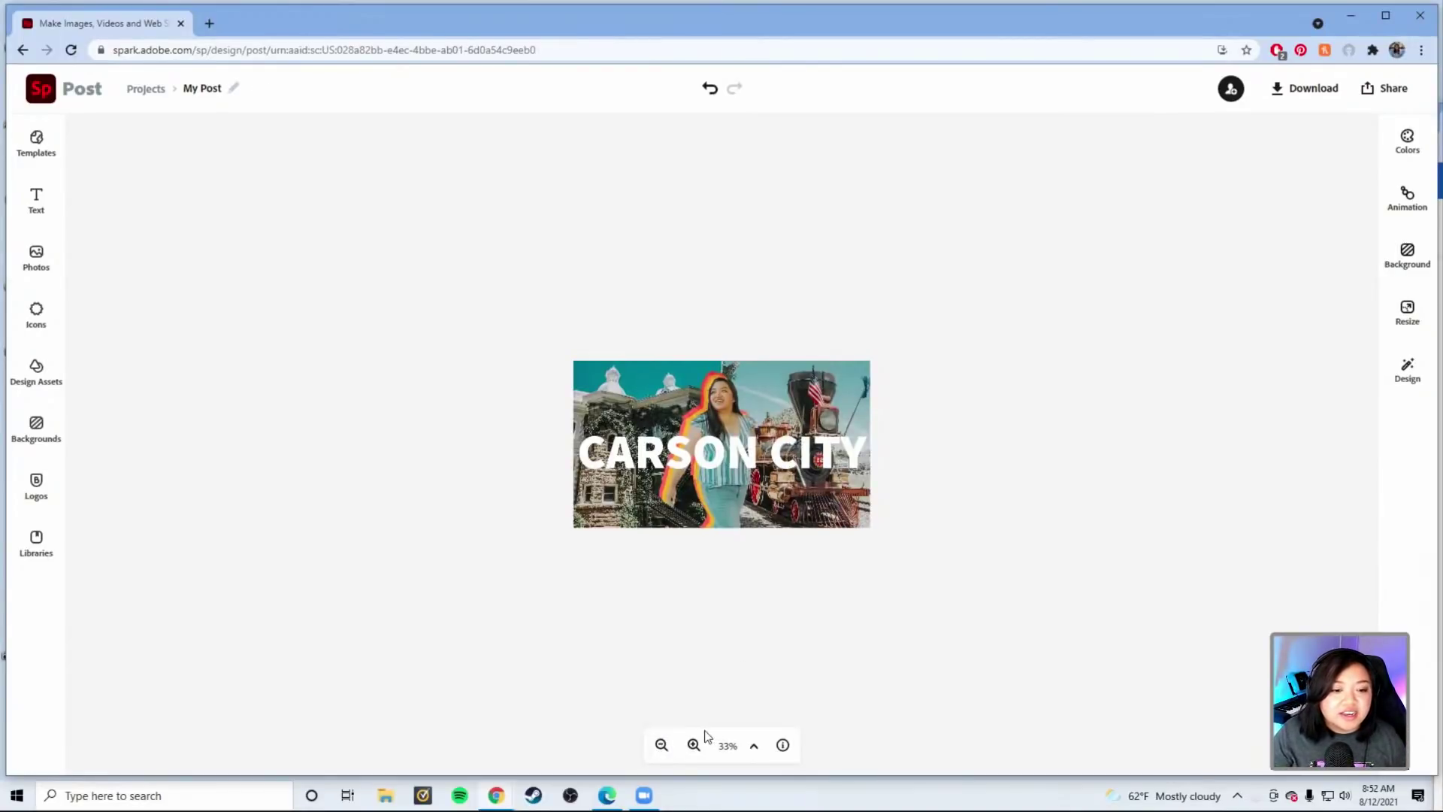
click(694, 744)
click(694, 744)
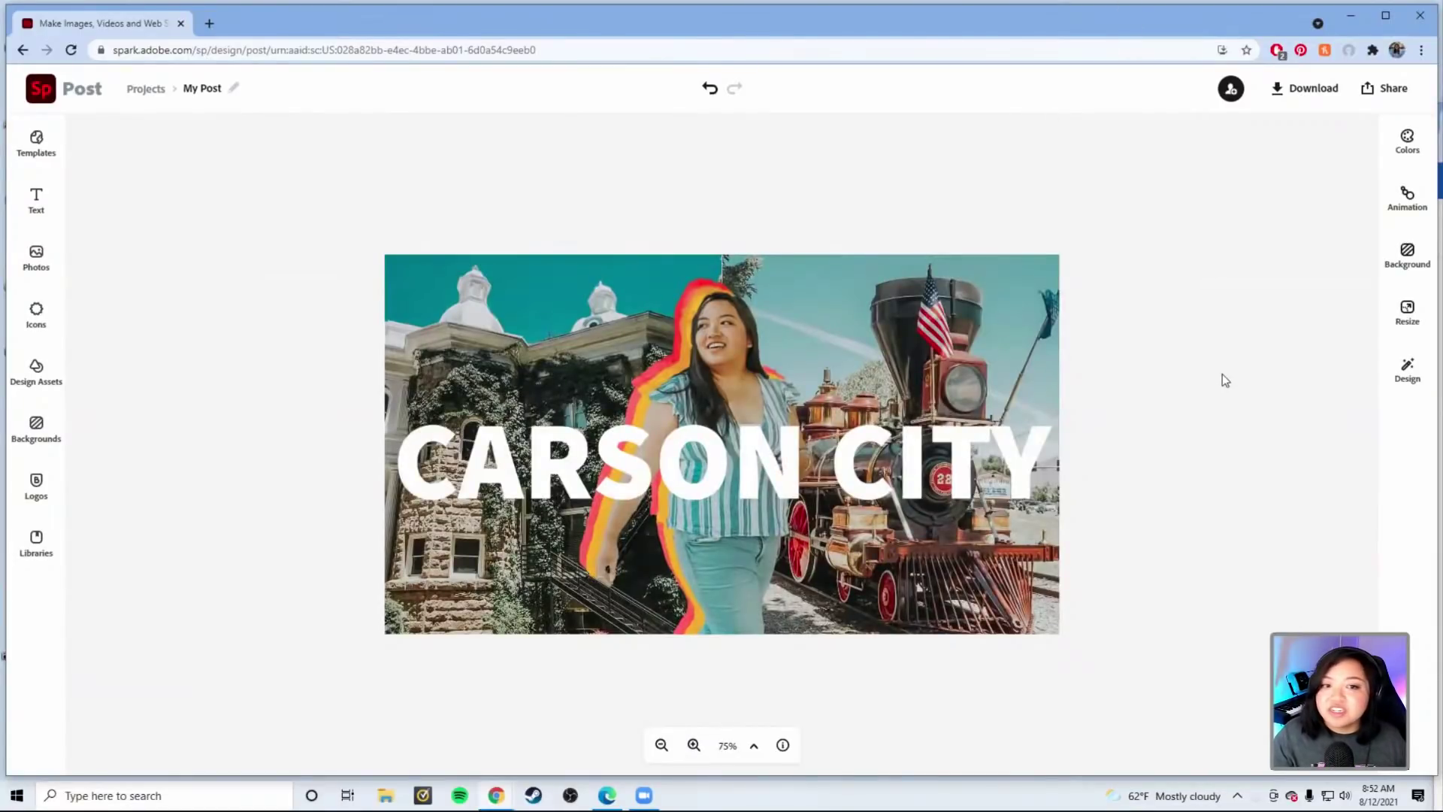
- Download the finished thumbnail as a PNG and save it to the Desktop as My Post
click(1308, 88)
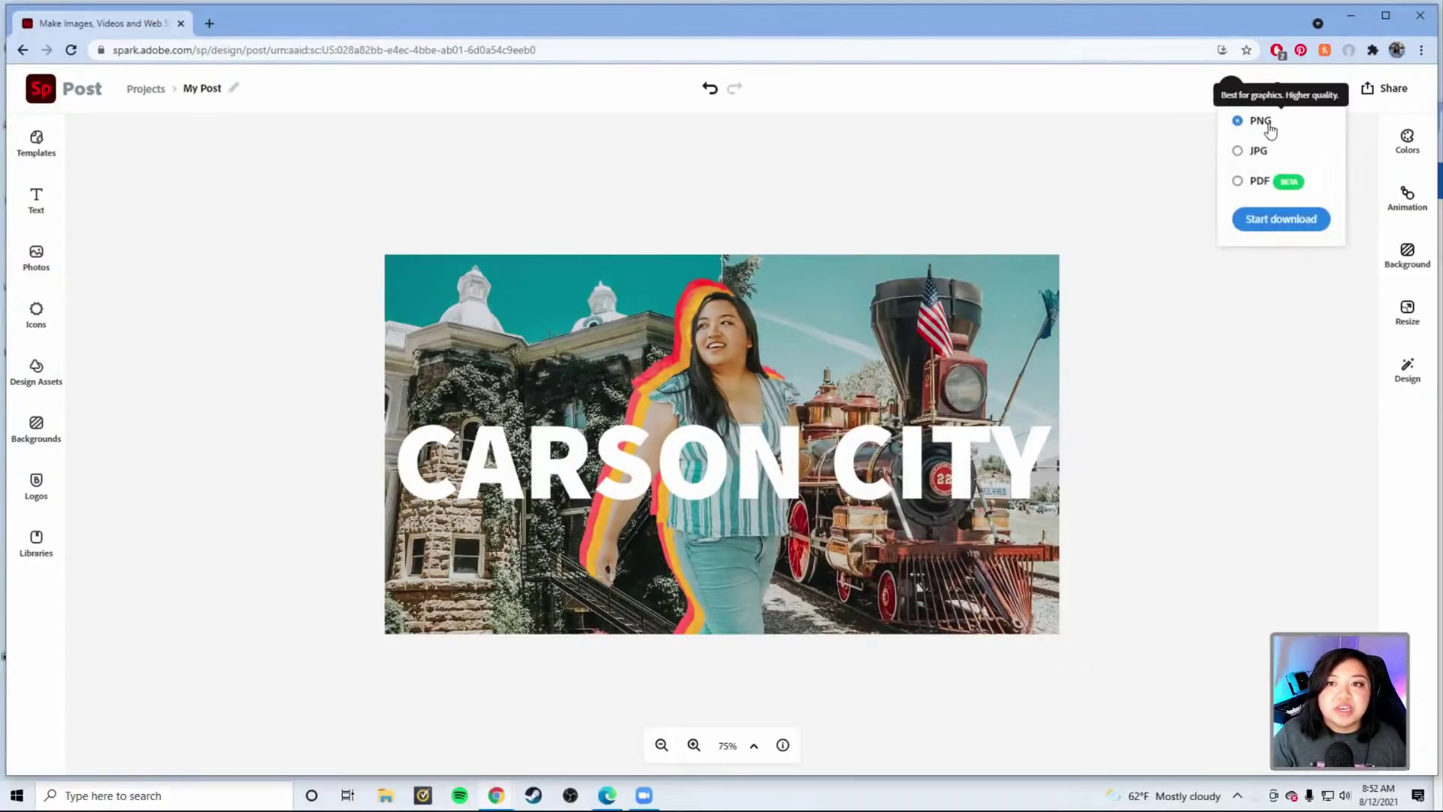
click(1265, 220)
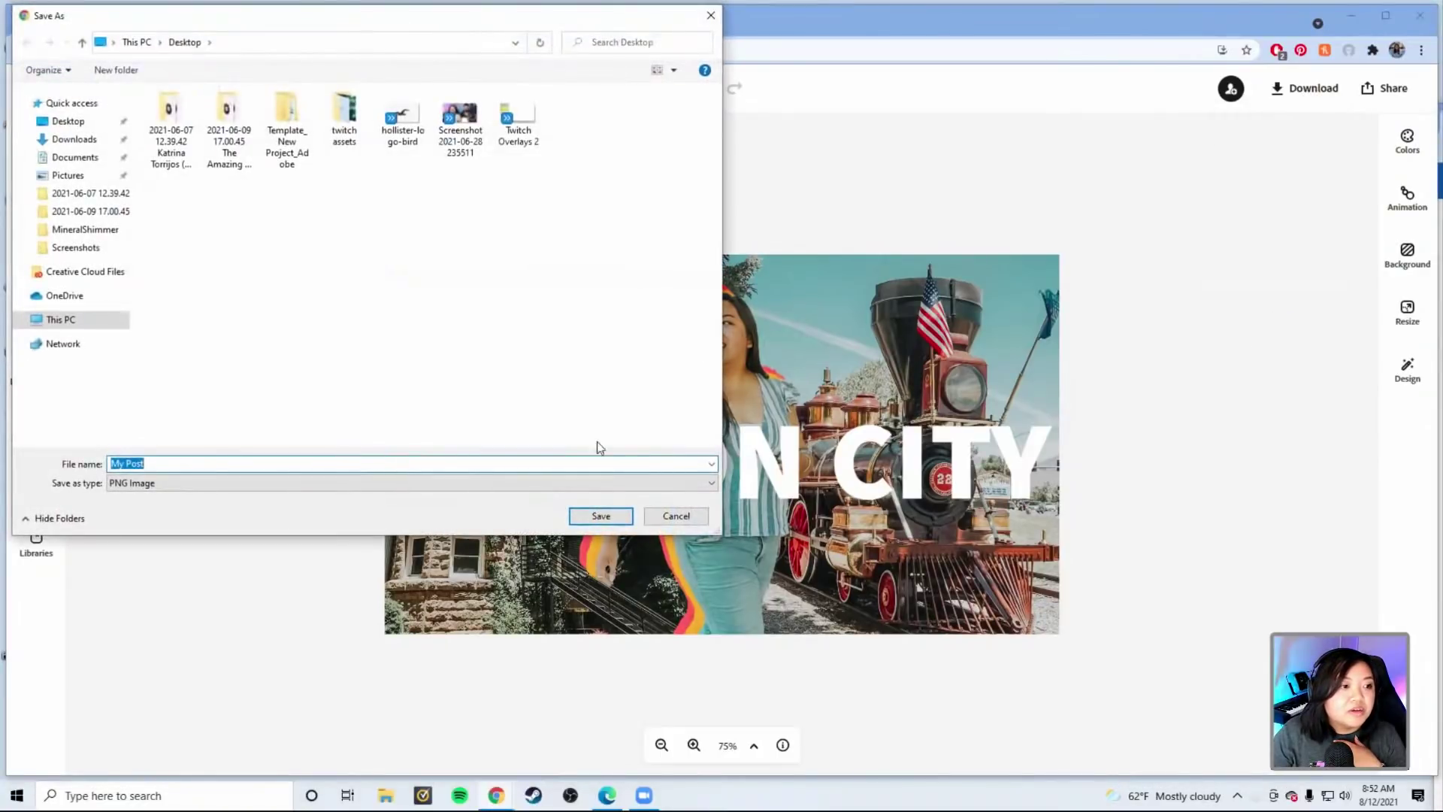
click(592, 517)
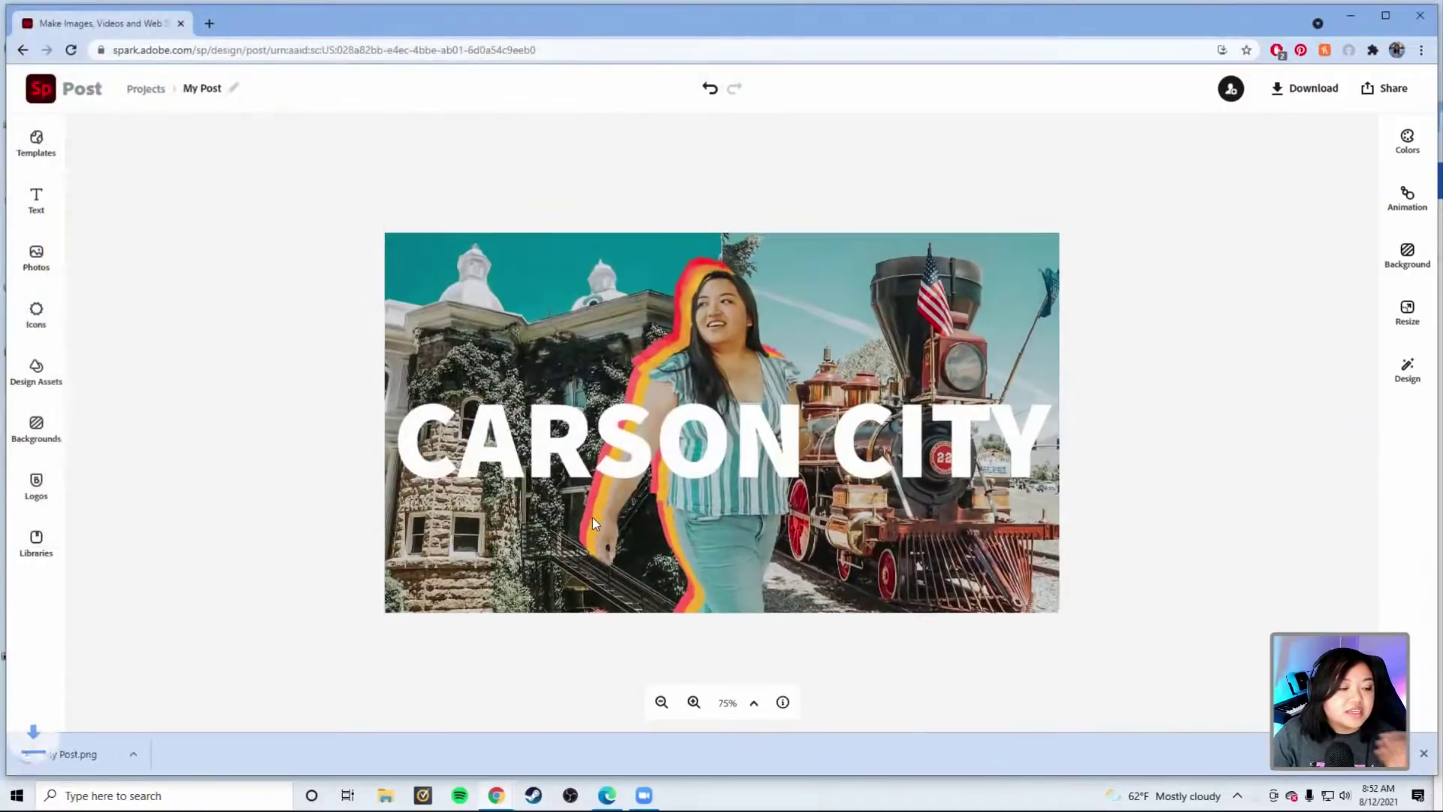
- Open the downloaded My Post.png in the photo viewer, inspect it in an enlarged window, and close it
click(93, 754)
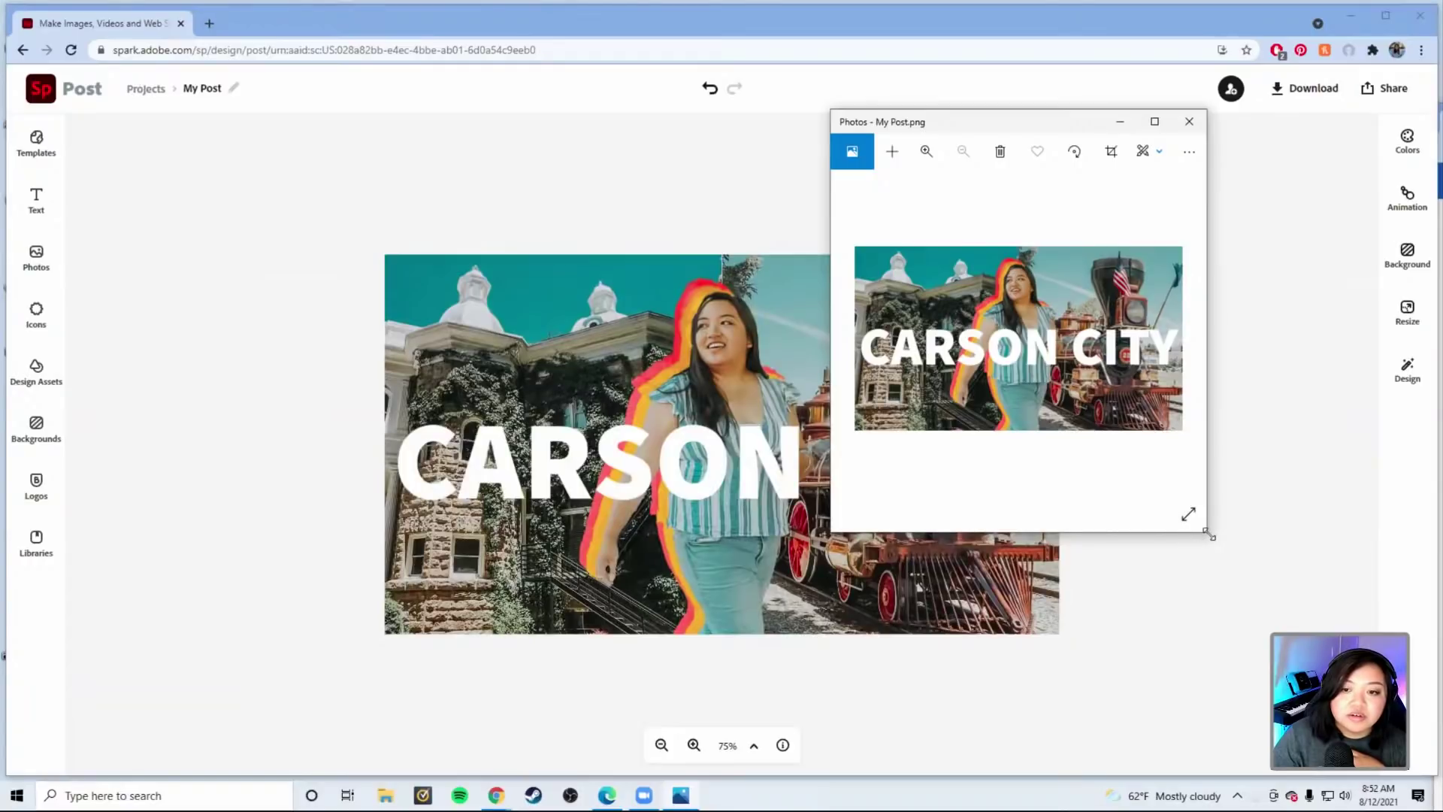
drag(1208, 533, 1378, 749)
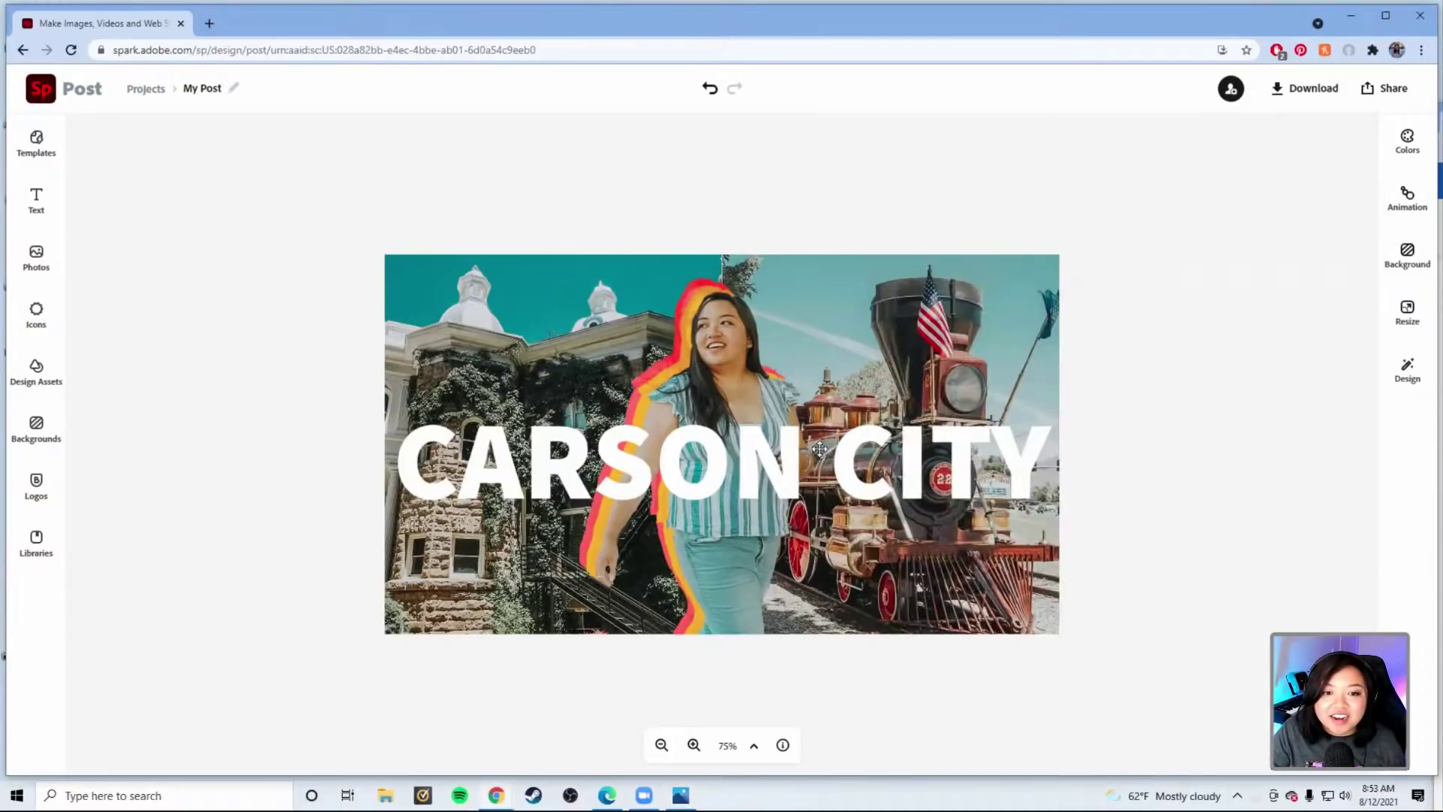
click(827, 449)
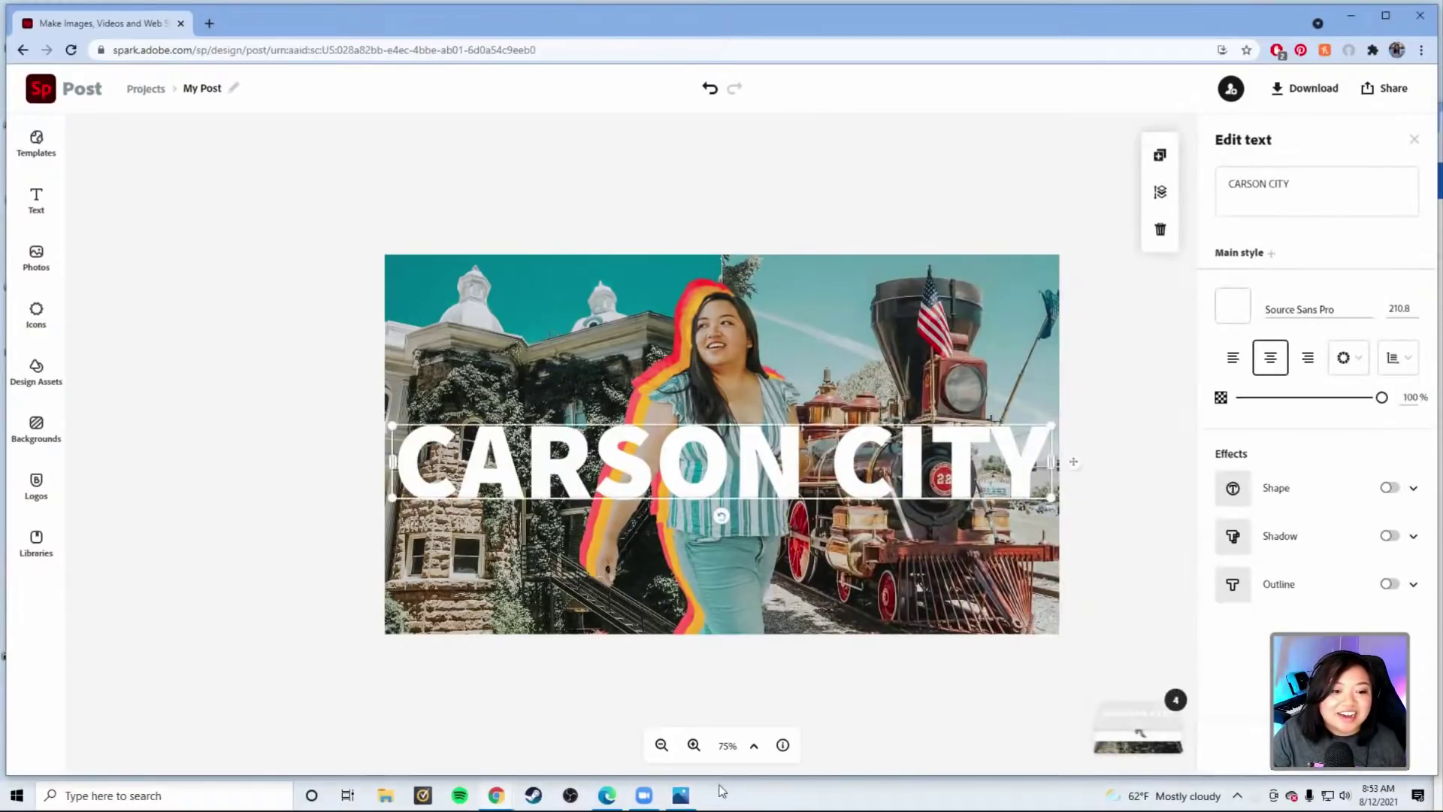
click(679, 794)
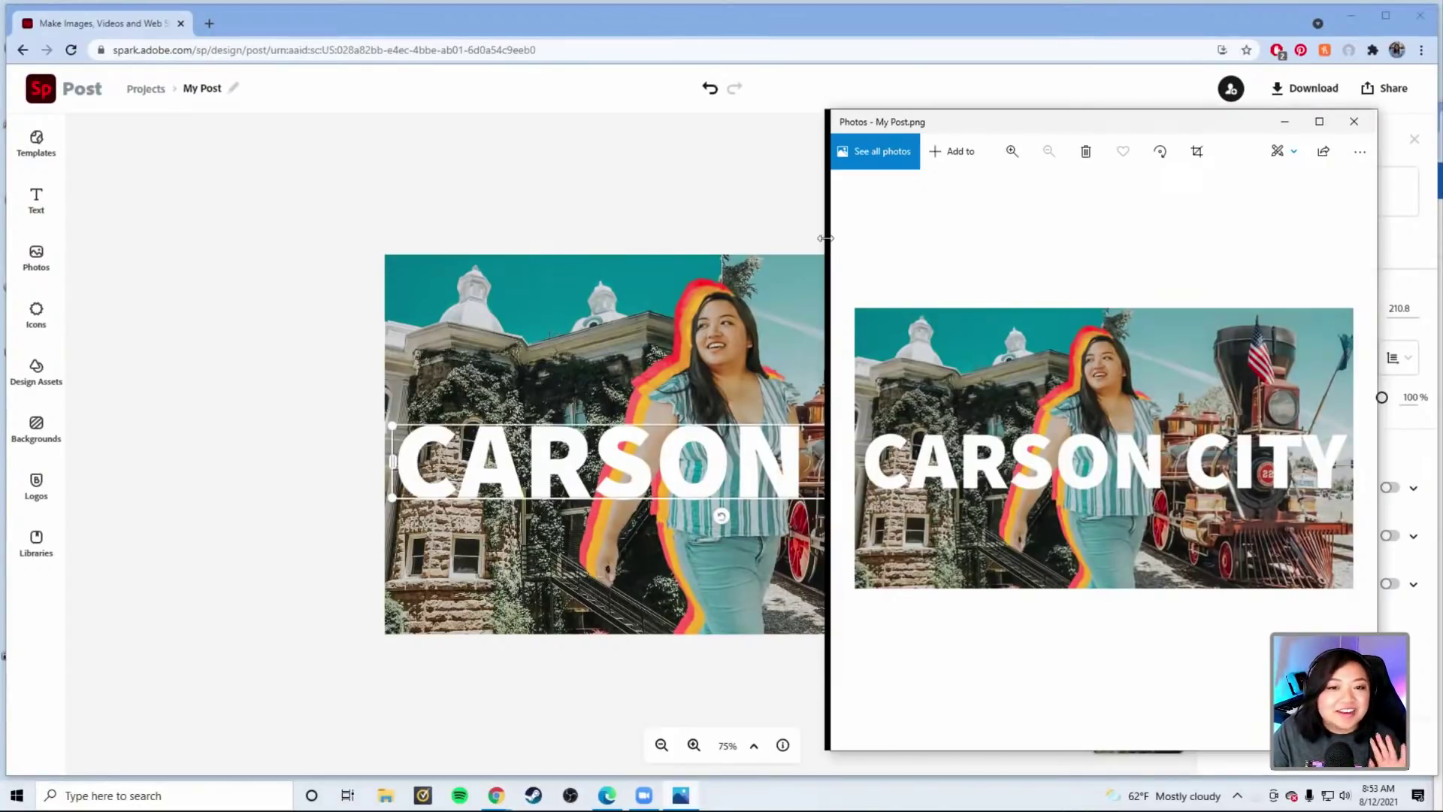
drag(825, 238, 637, 239)
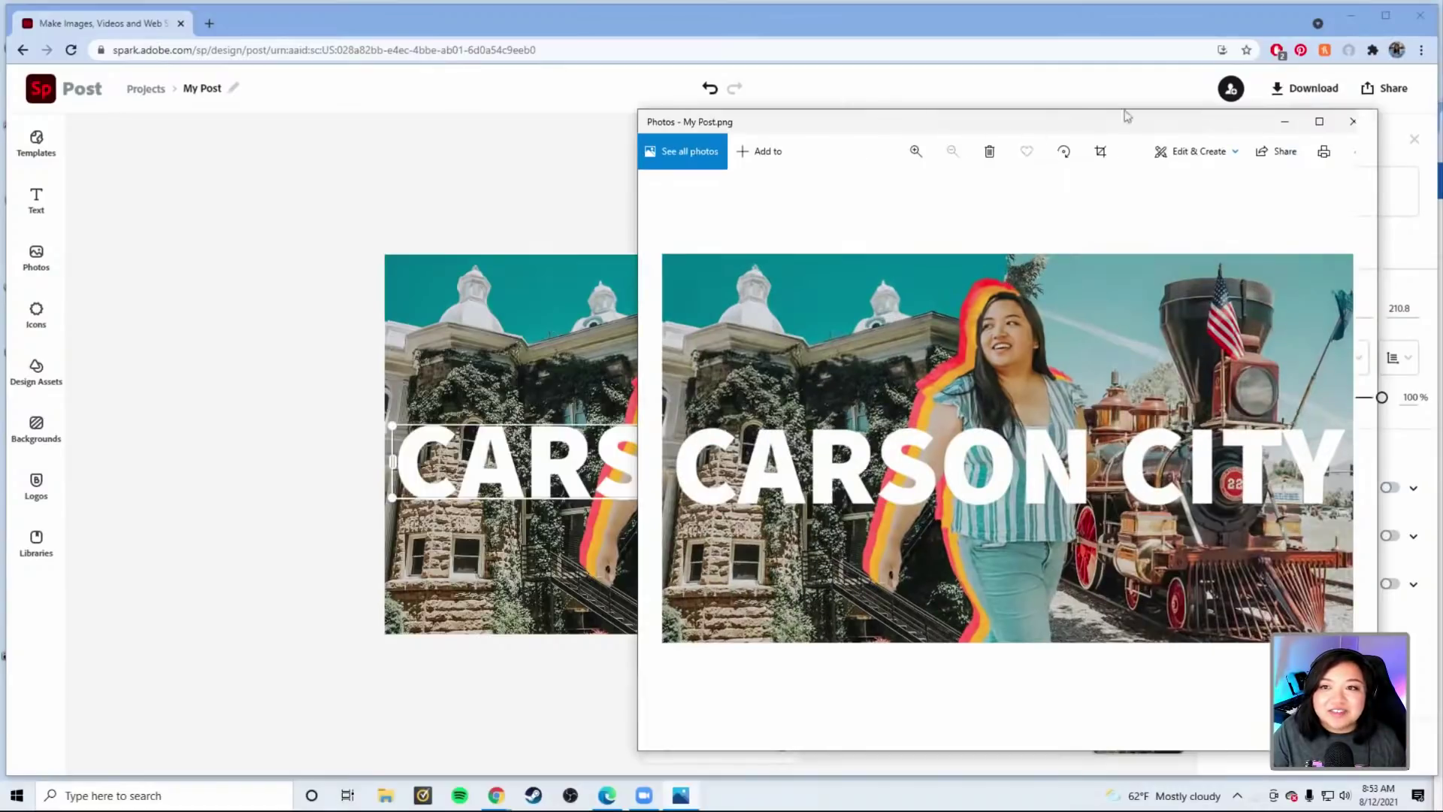
click(1348, 125)
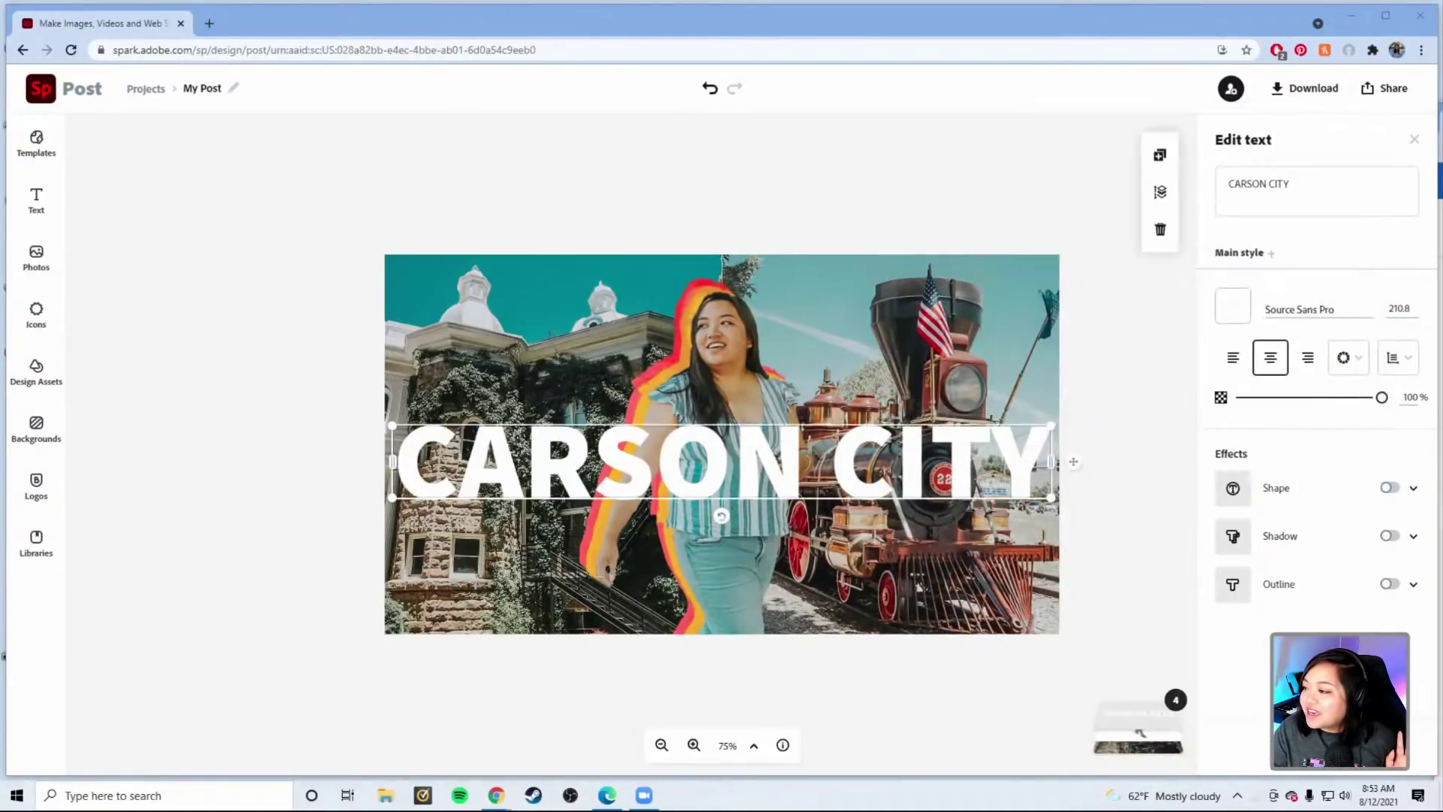